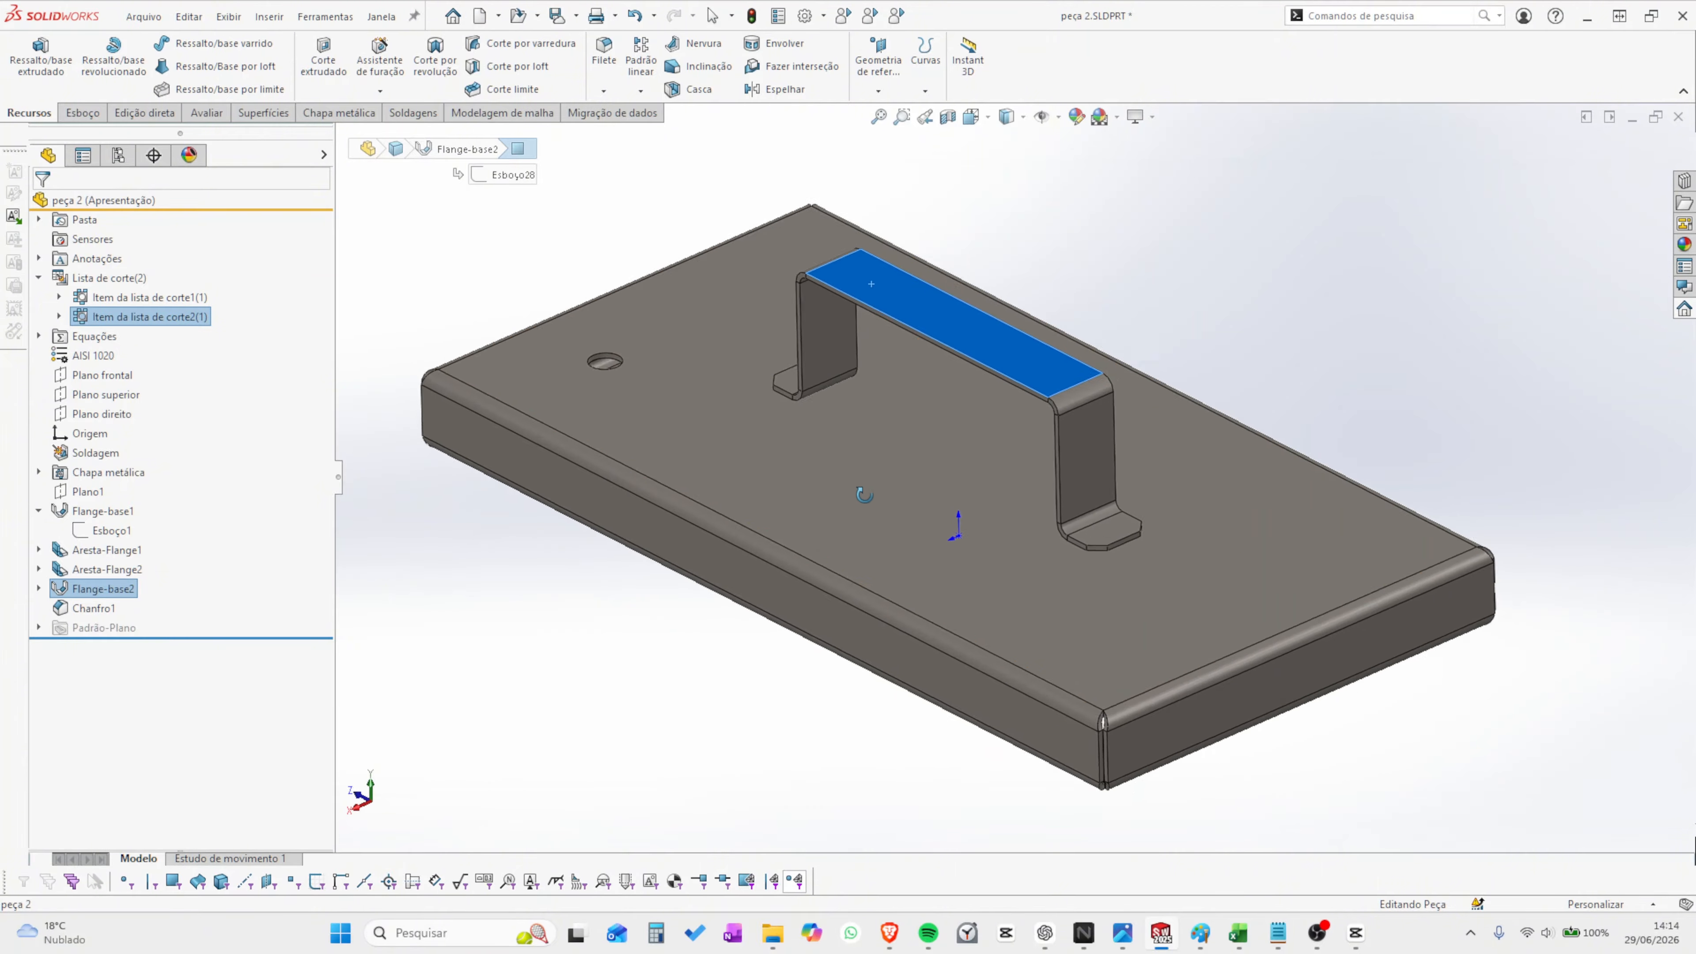
- Examine the sheet-metal cover from below and above, including its edge flanges, hole and handle
scroll(887, 519, "up", 2)
scroll(768, 582, "down", 4)
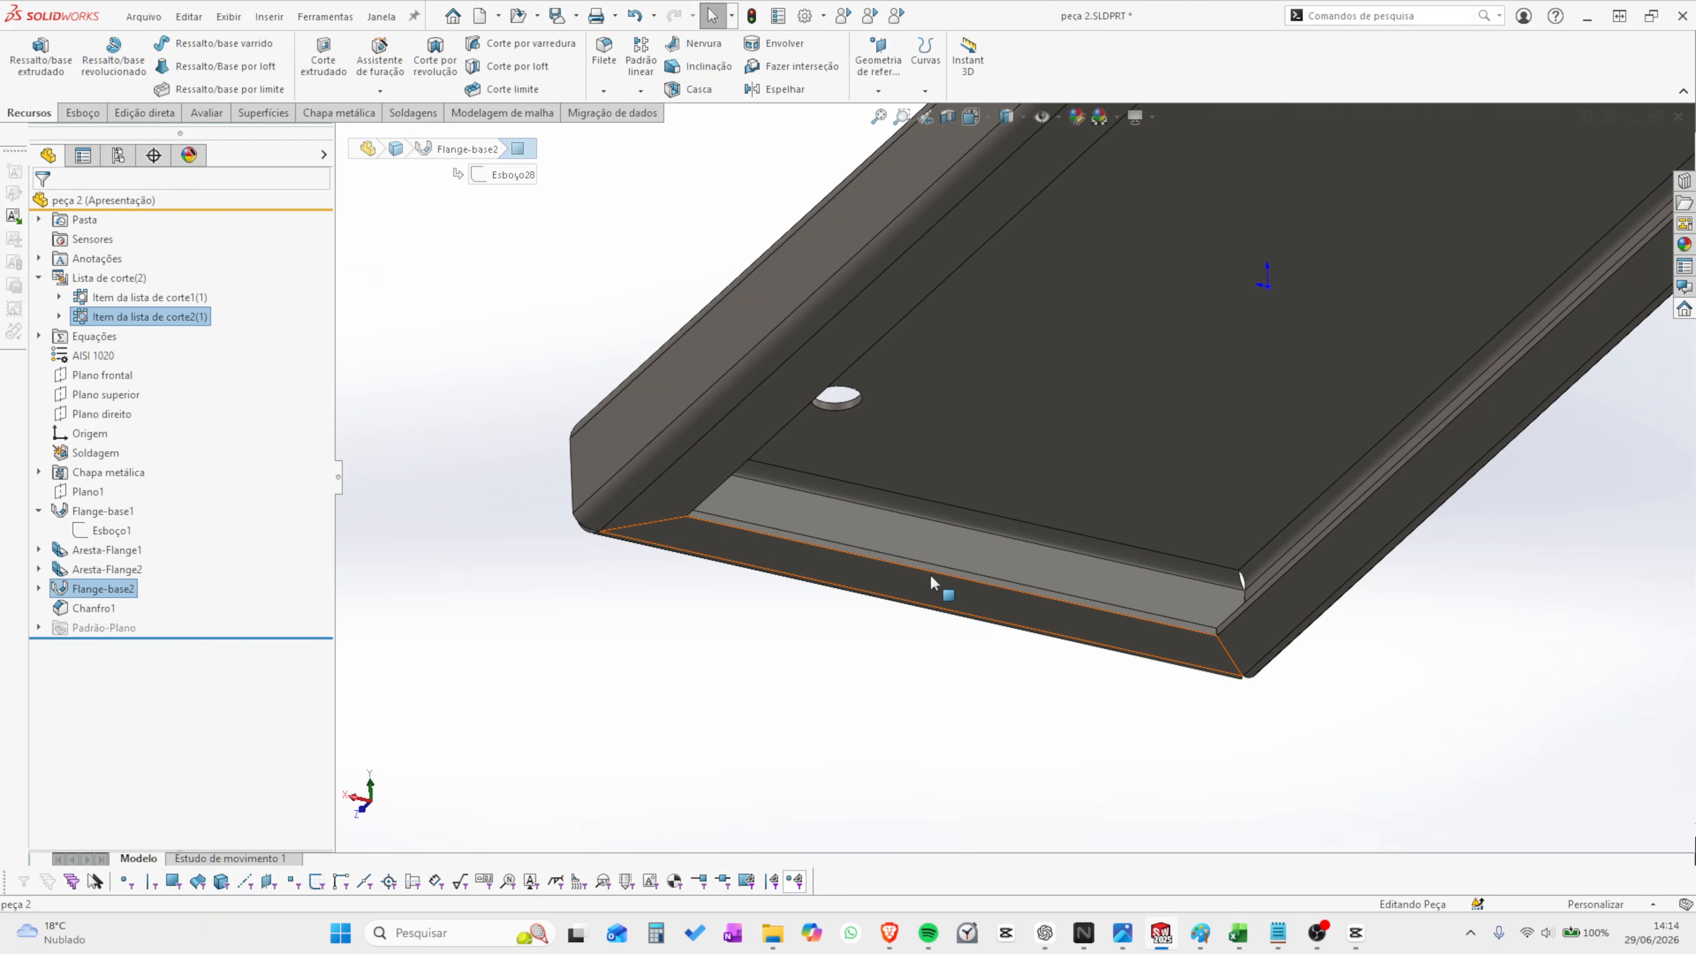
left_click(907, 507)
left_click(861, 601)
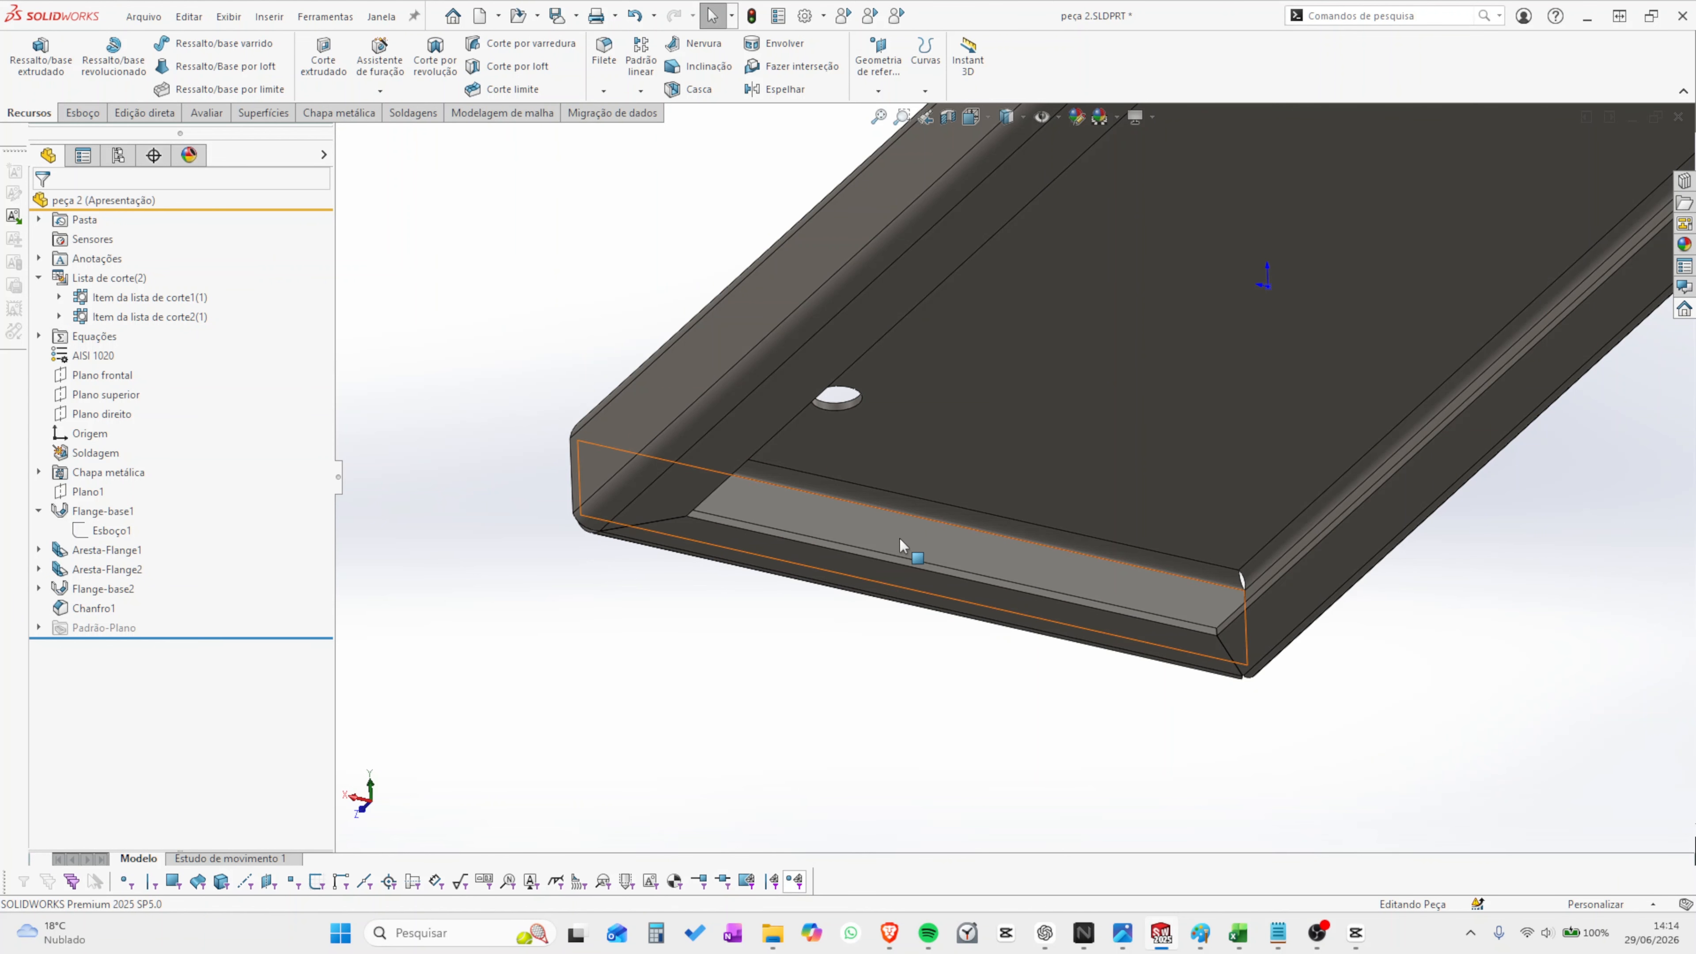
scroll(903, 553, "up", 4)
middle_click_drag(1124, 364, 1133, 571)
middle_click_drag(1001, 474, 1143, 568)
scroll(1199, 562, "up", 2)
scroll(1128, 505, "down", 2)
scroll(1160, 592, "up", 2)
middle_click_drag(1032, 665, 1044, 683)
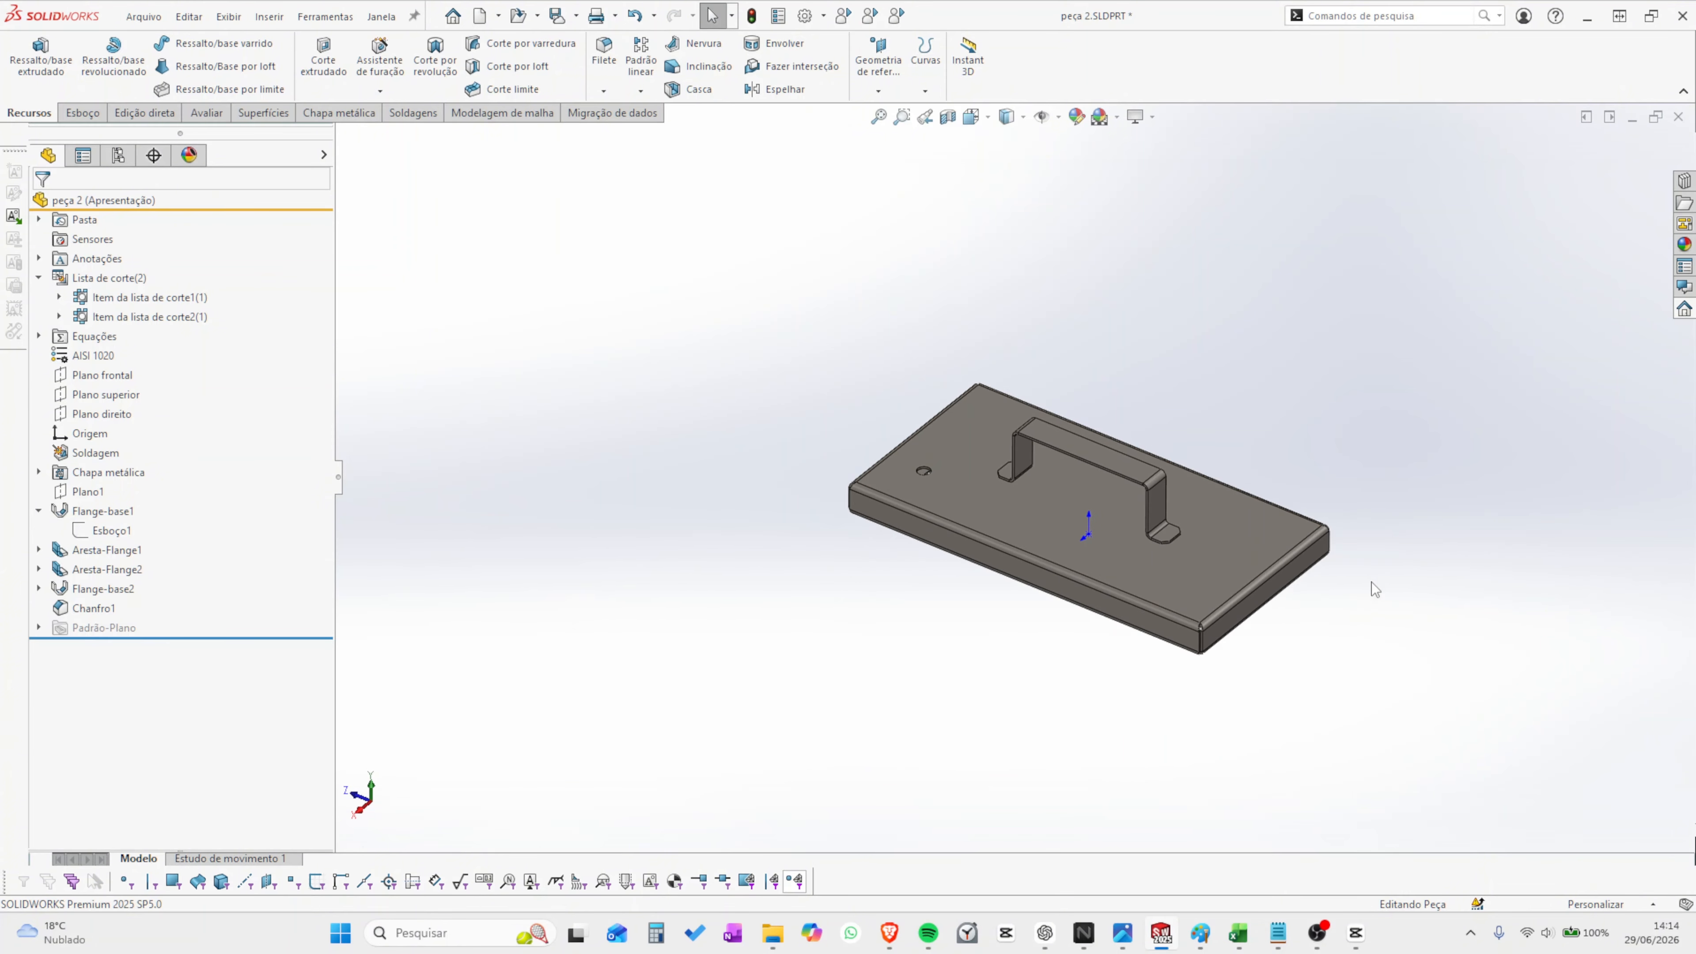
scroll(1269, 528, "down", 2)
middle_click_drag(835, 547, 739, 499)
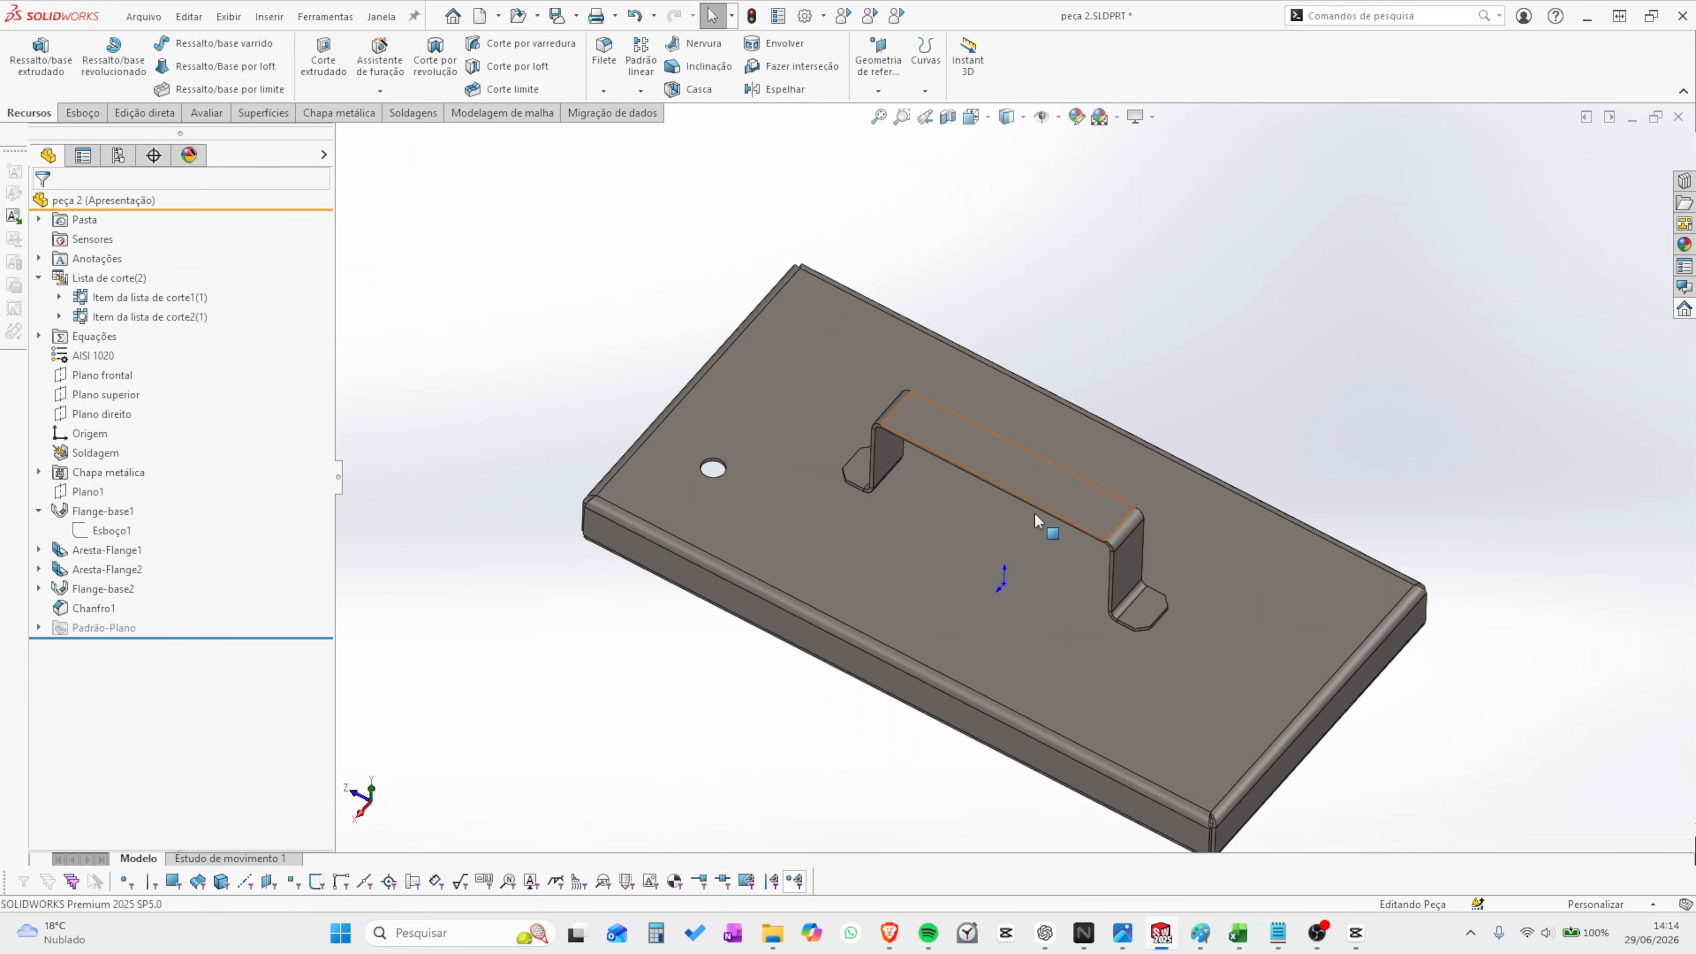
scroll(1022, 494, "up", 2)
middle_click_drag(967, 661, 896, 540)
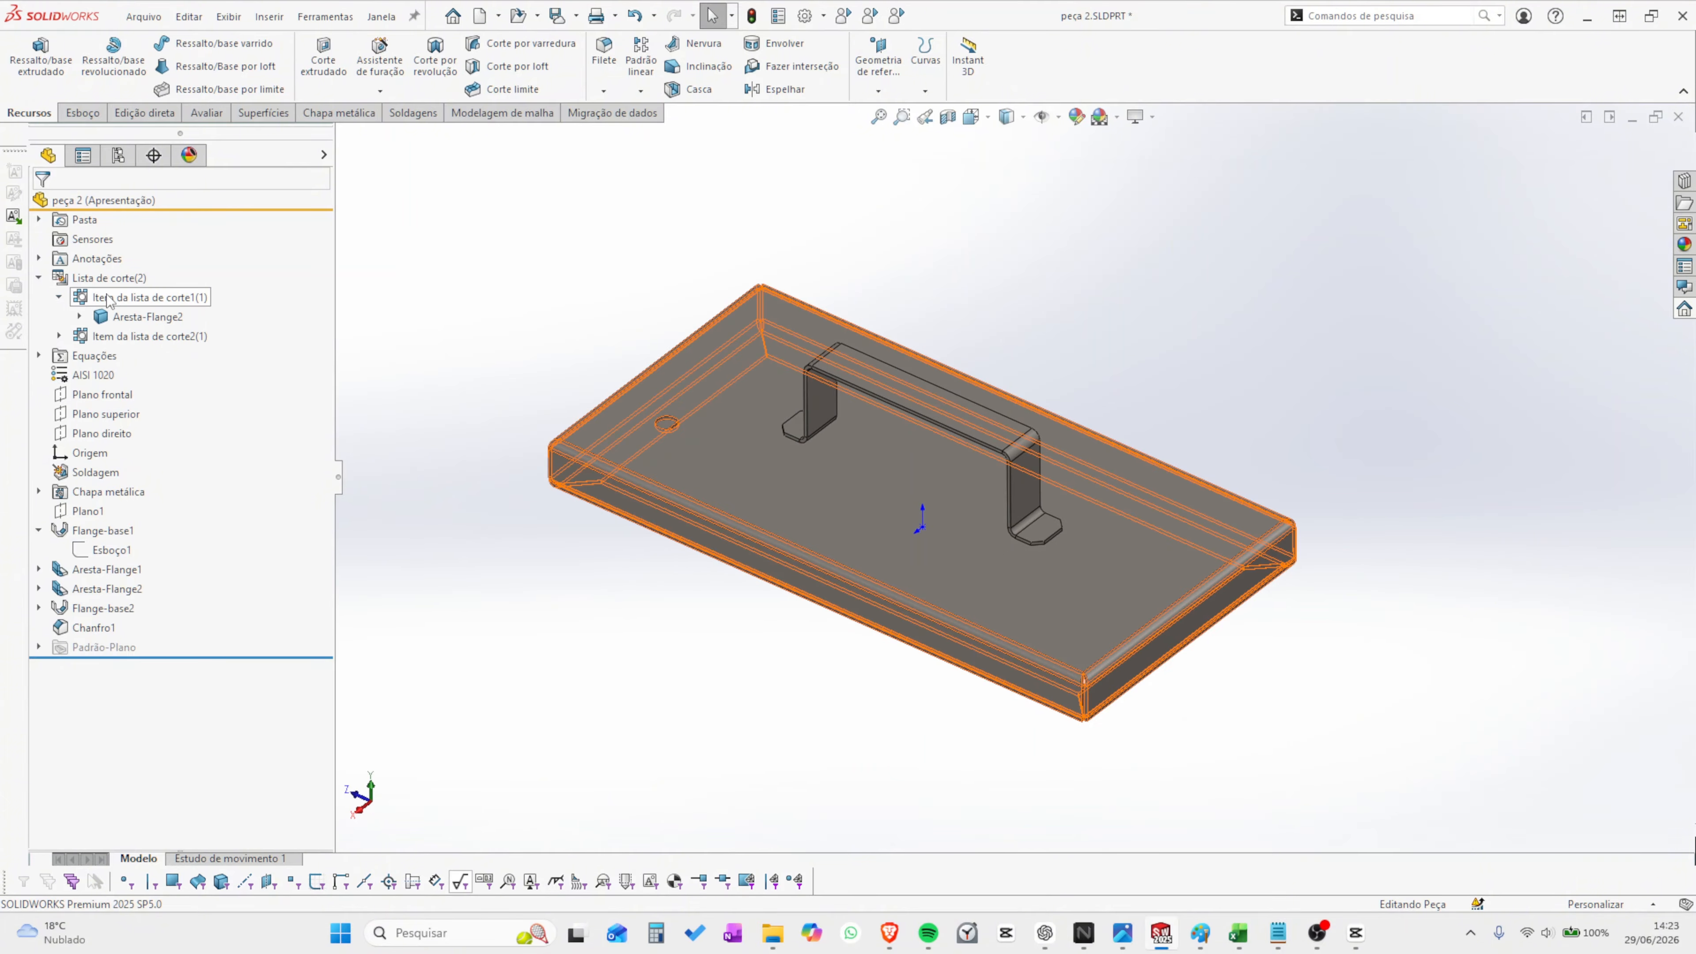
- Expand the plate body in the cut list, review its features and find the DXF/DWG export for flat pattern Padrão-Plano2
left_click(118, 318)
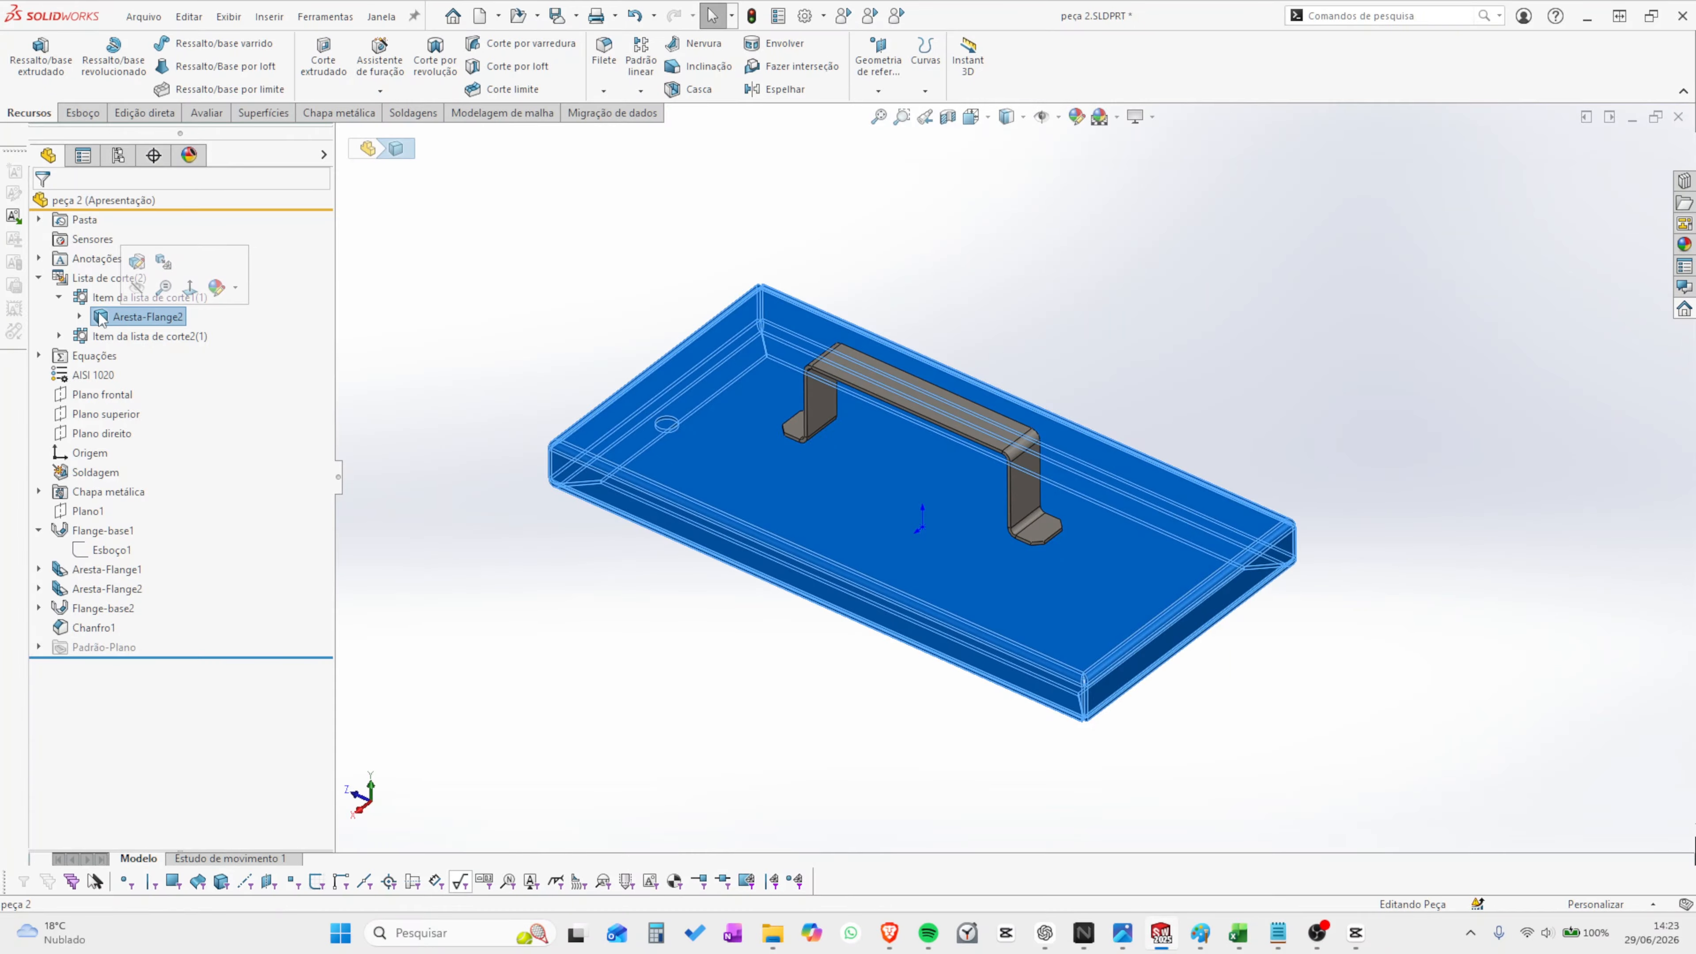
left_click(79, 316)
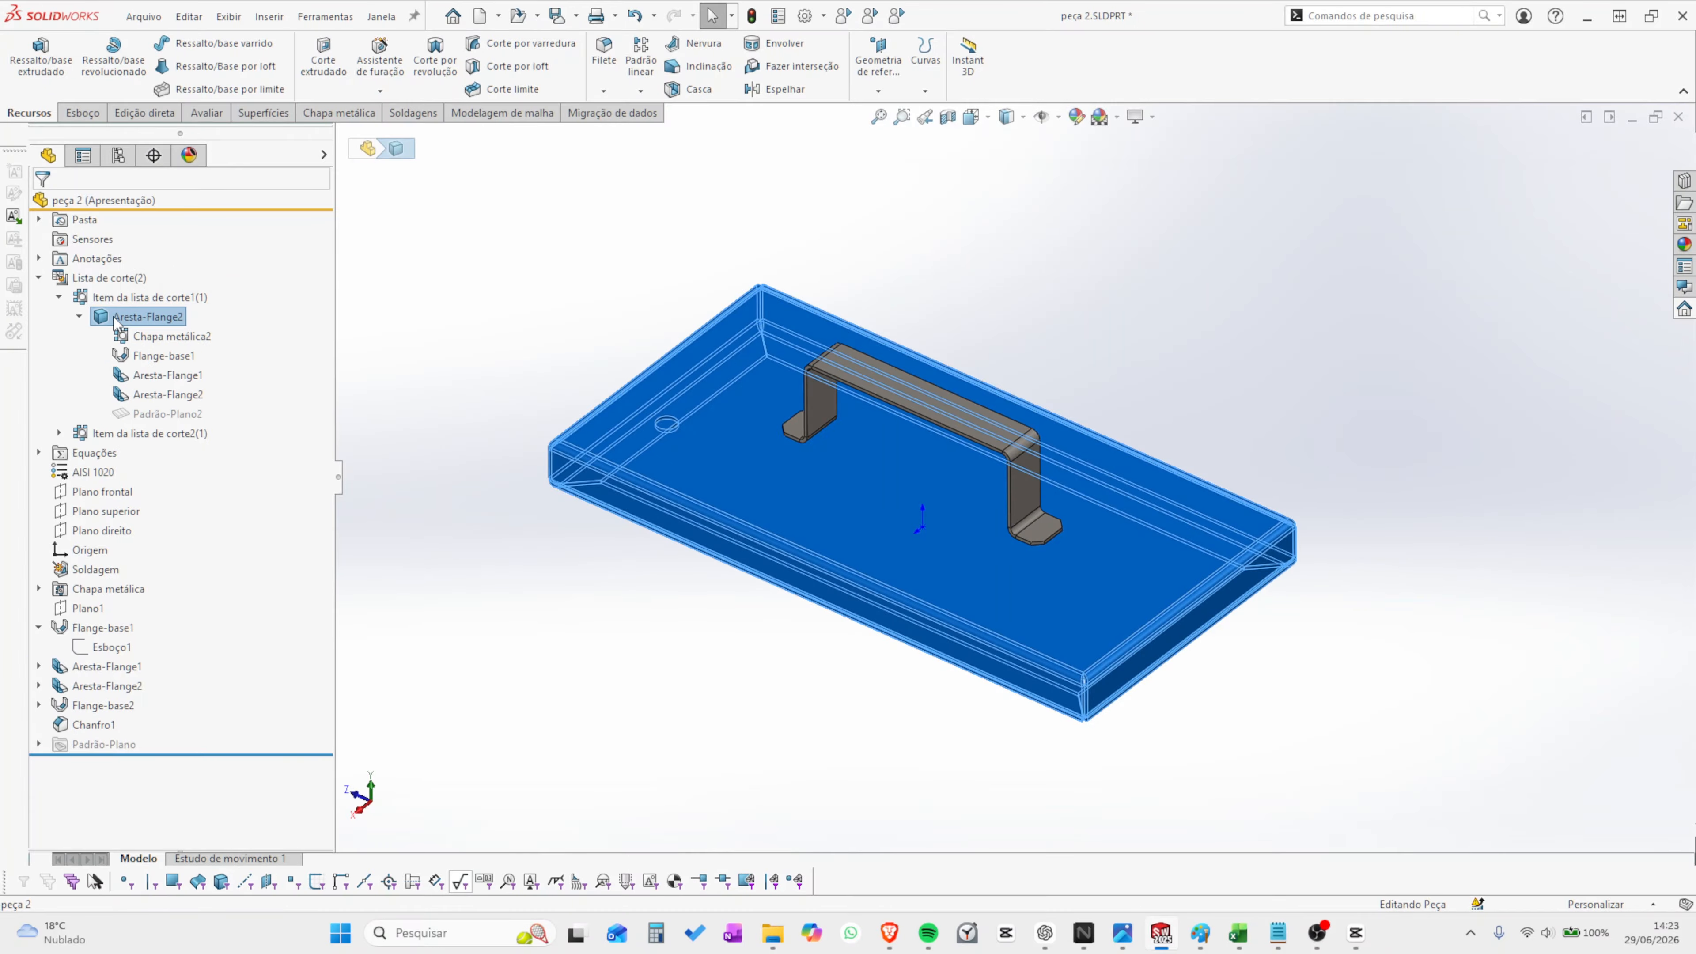
left_click(140, 336)
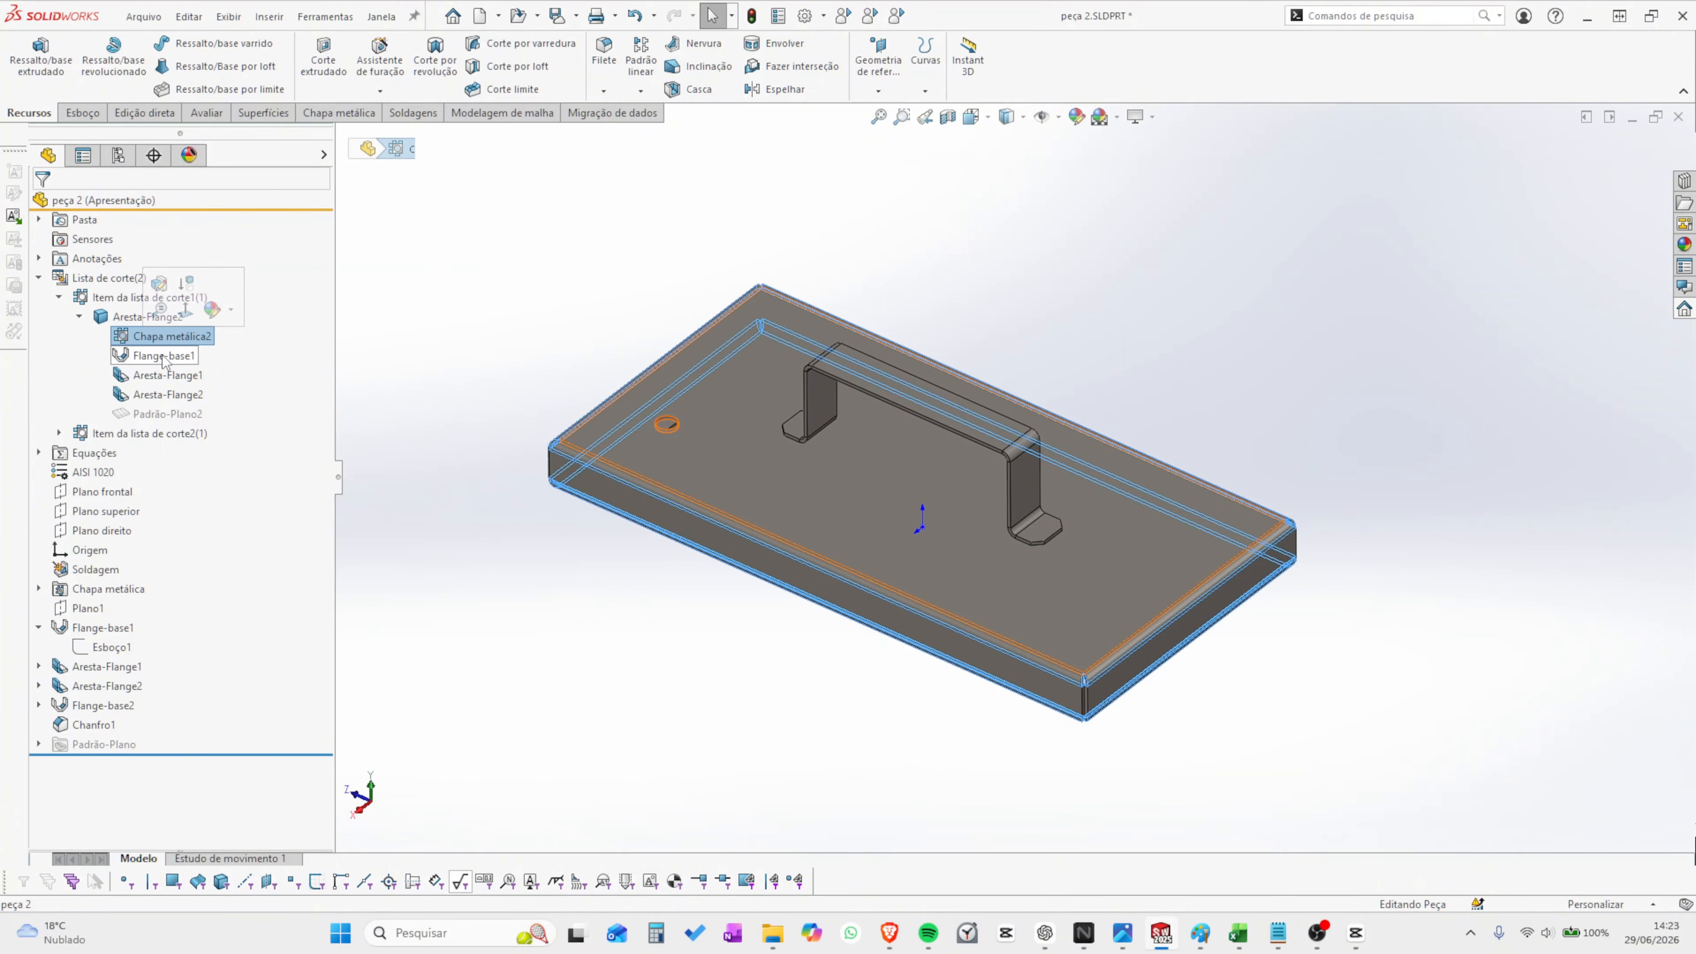
left_click(157, 376)
left_click(155, 395)
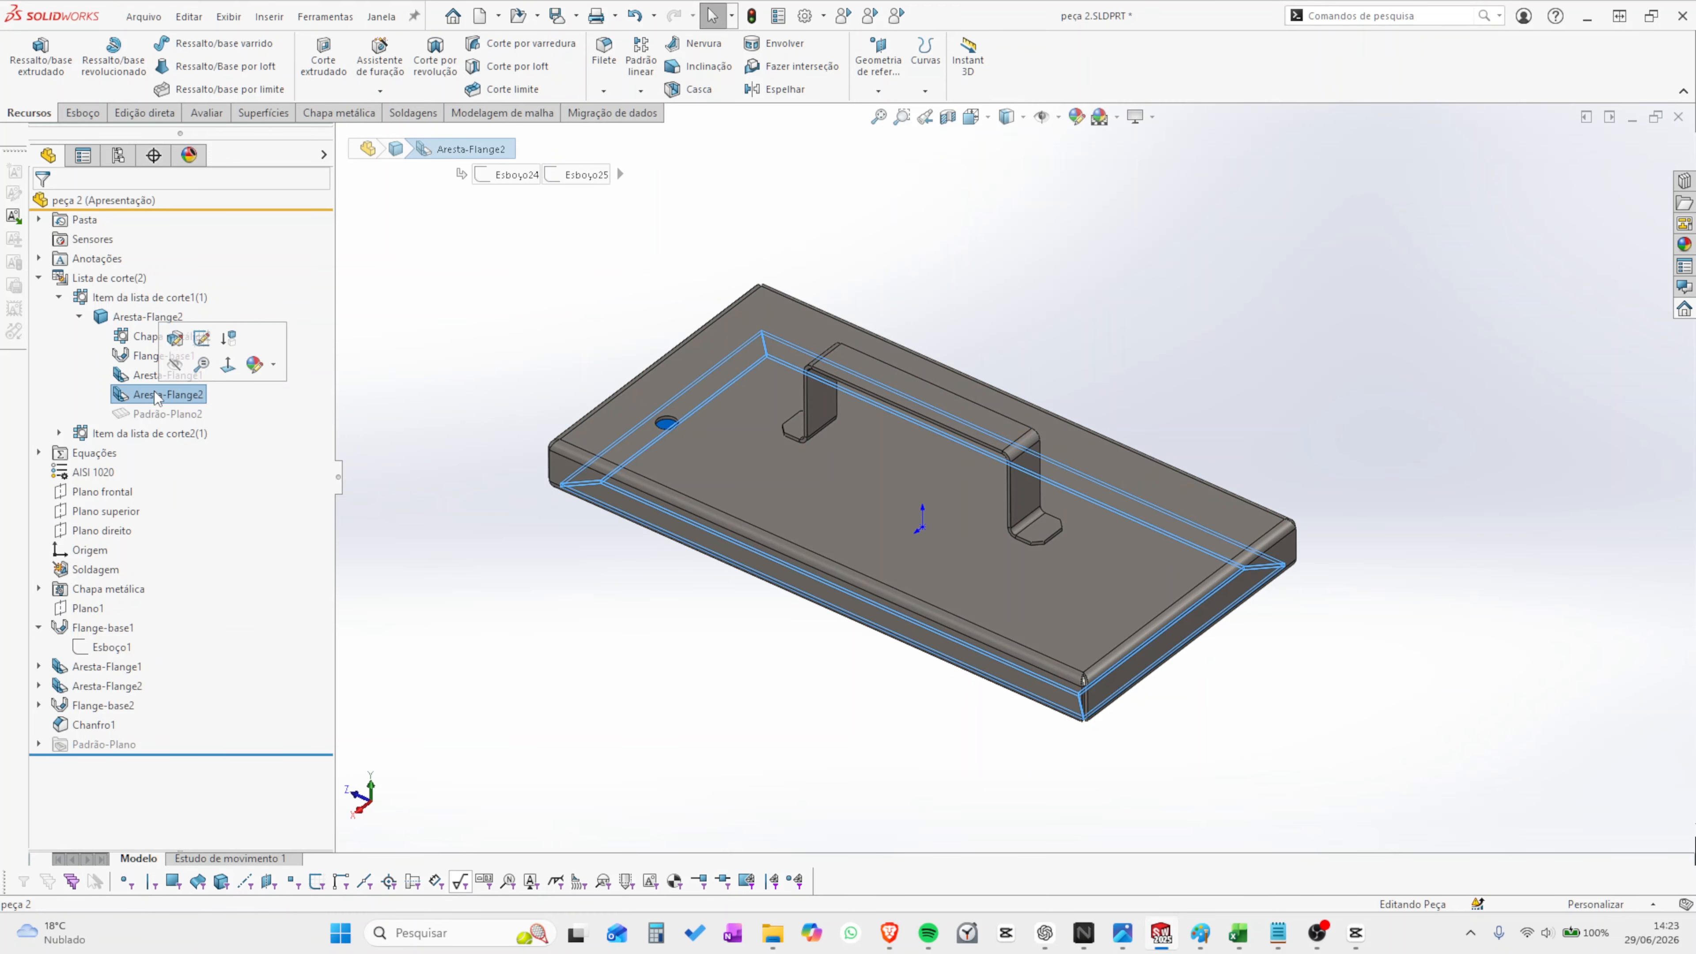
left_click(167, 414)
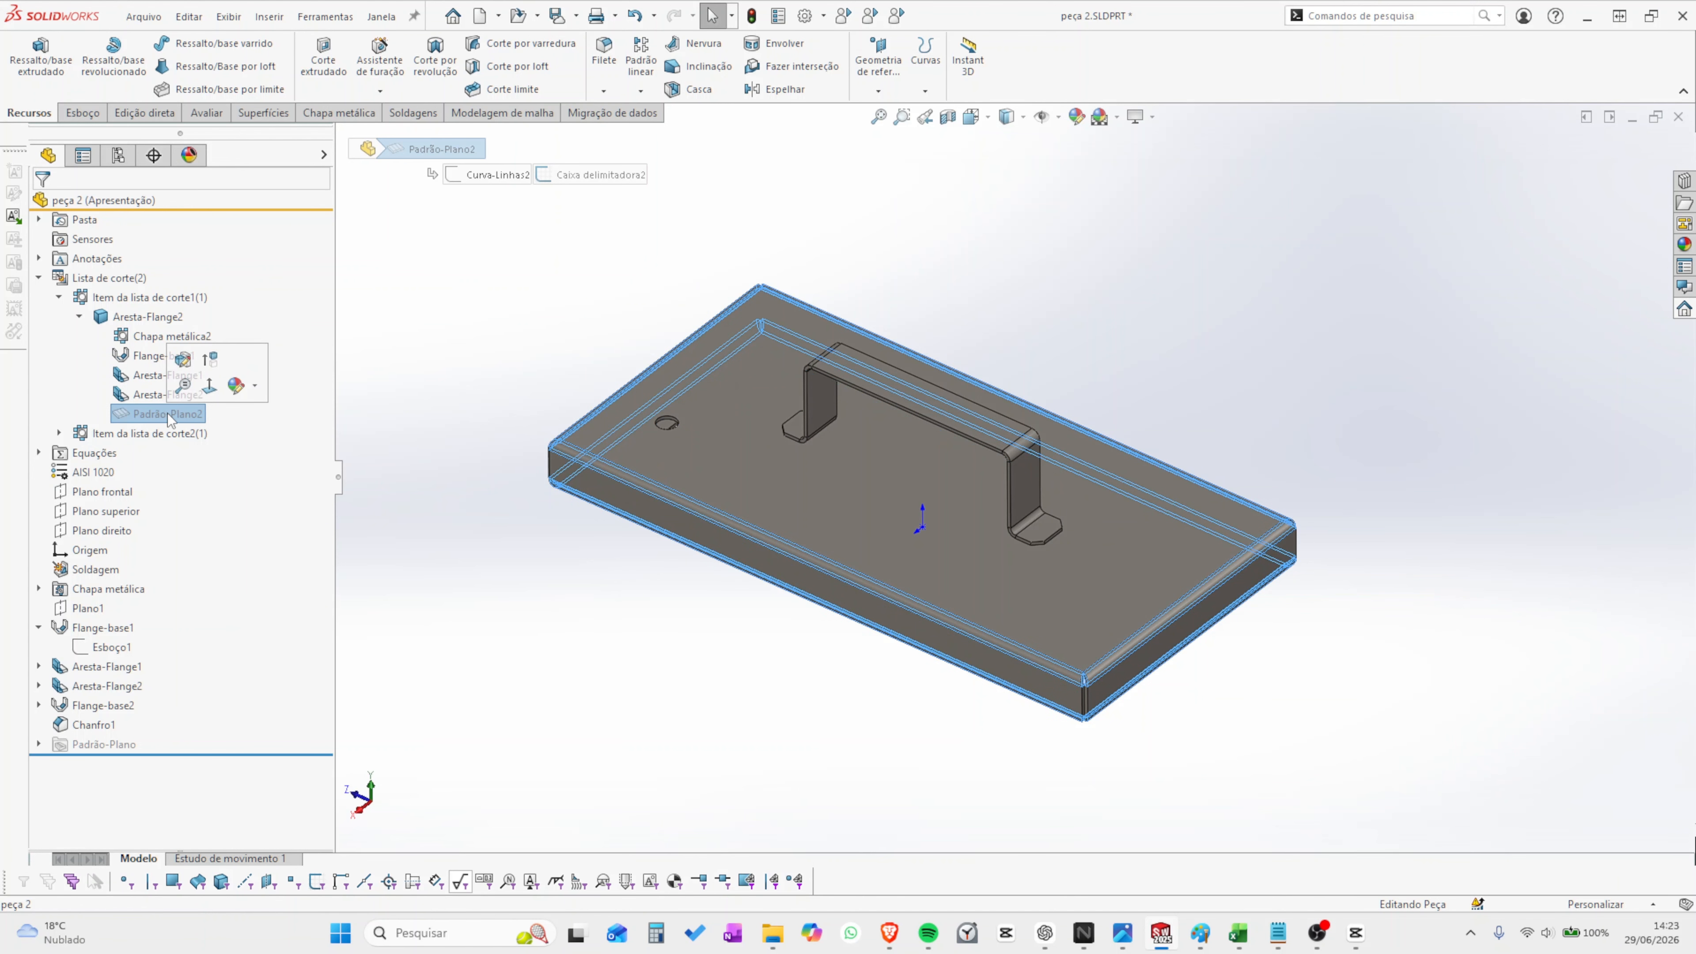
right_click(131, 417)
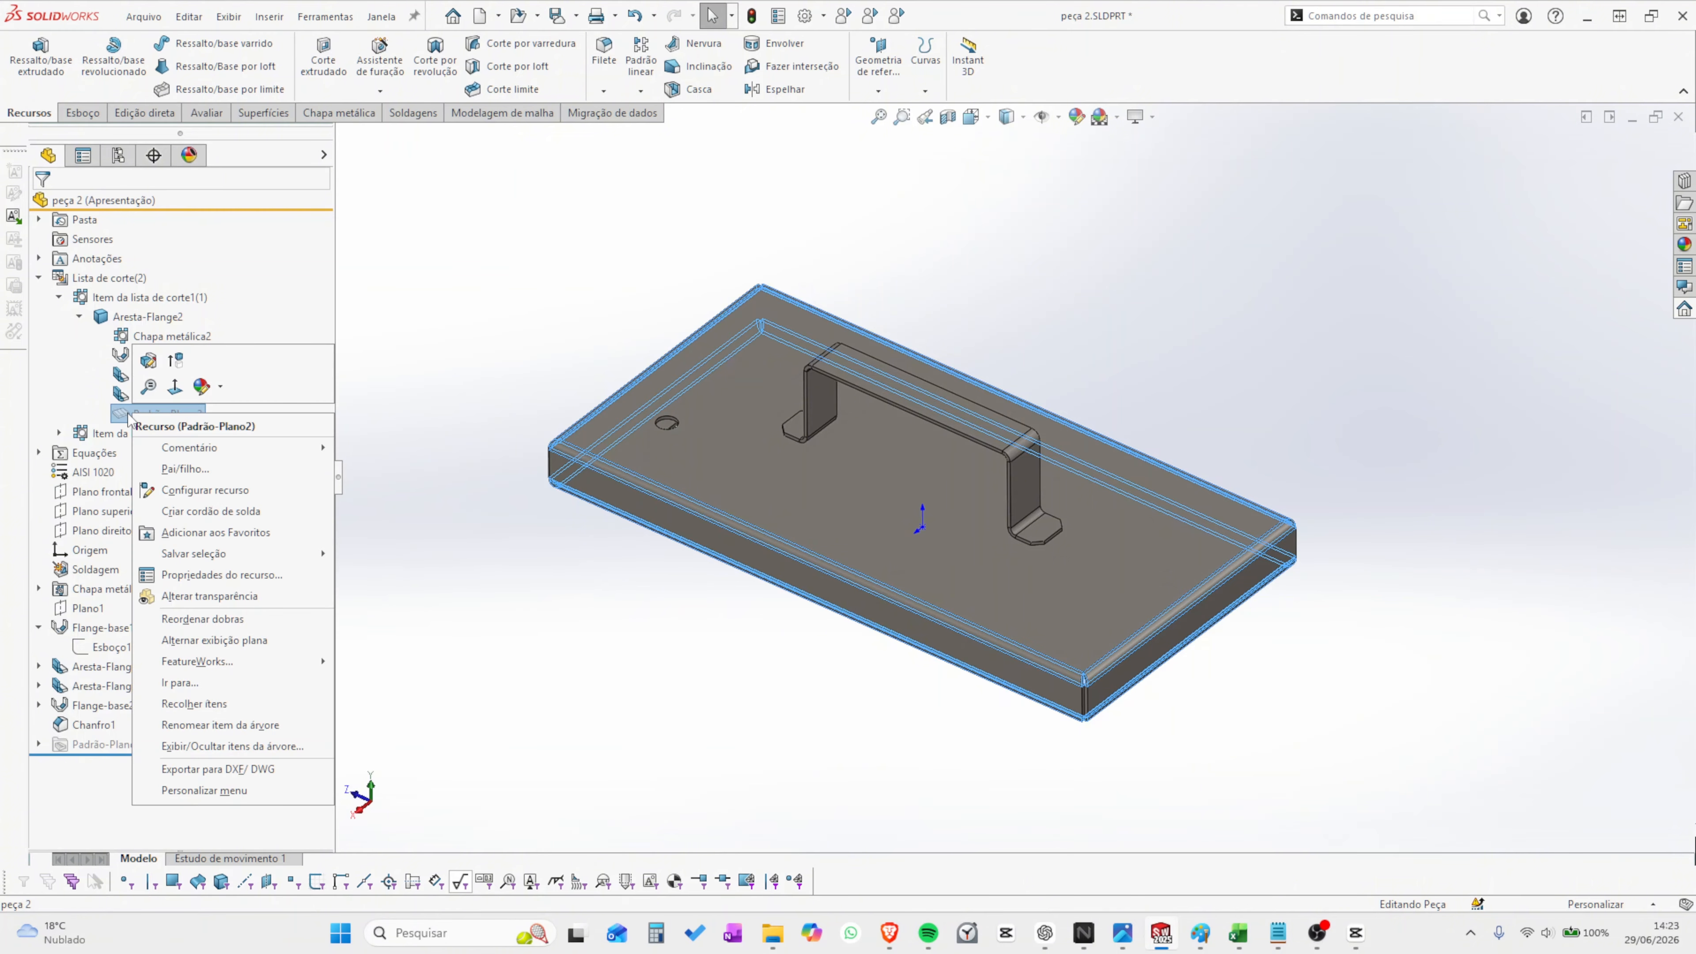
left_click(260, 776)
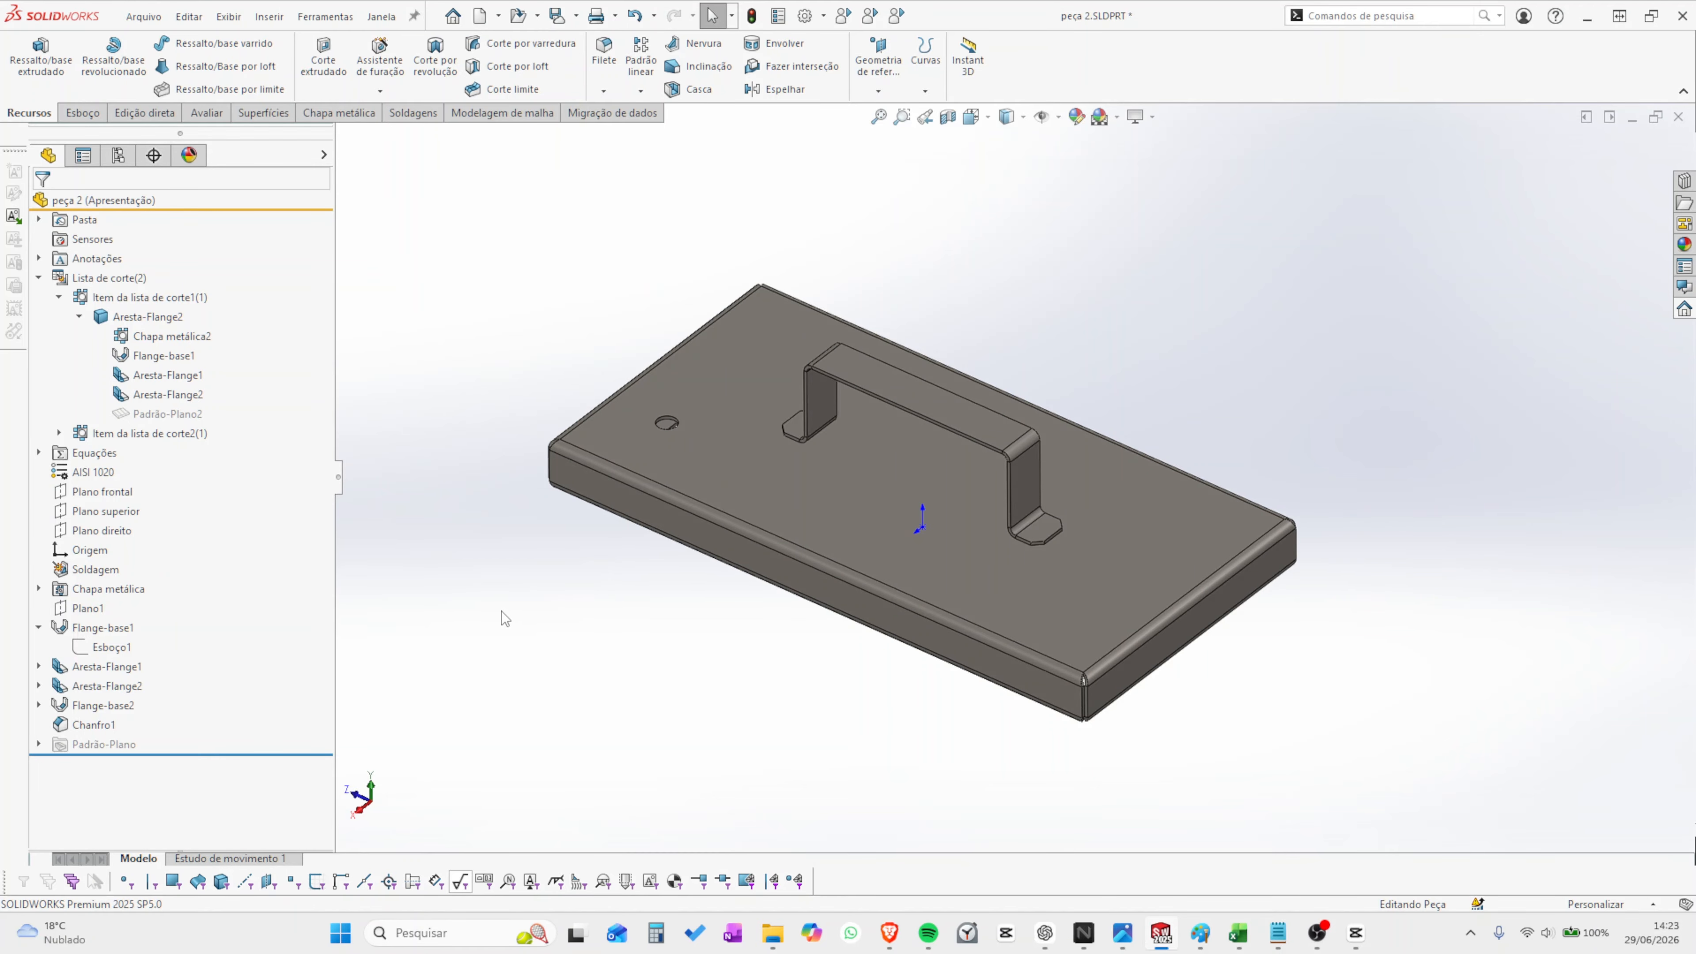
- Check where the DXF/DWG export command is offered for the plate's top face and the handle's top face
left_click(757, 476)
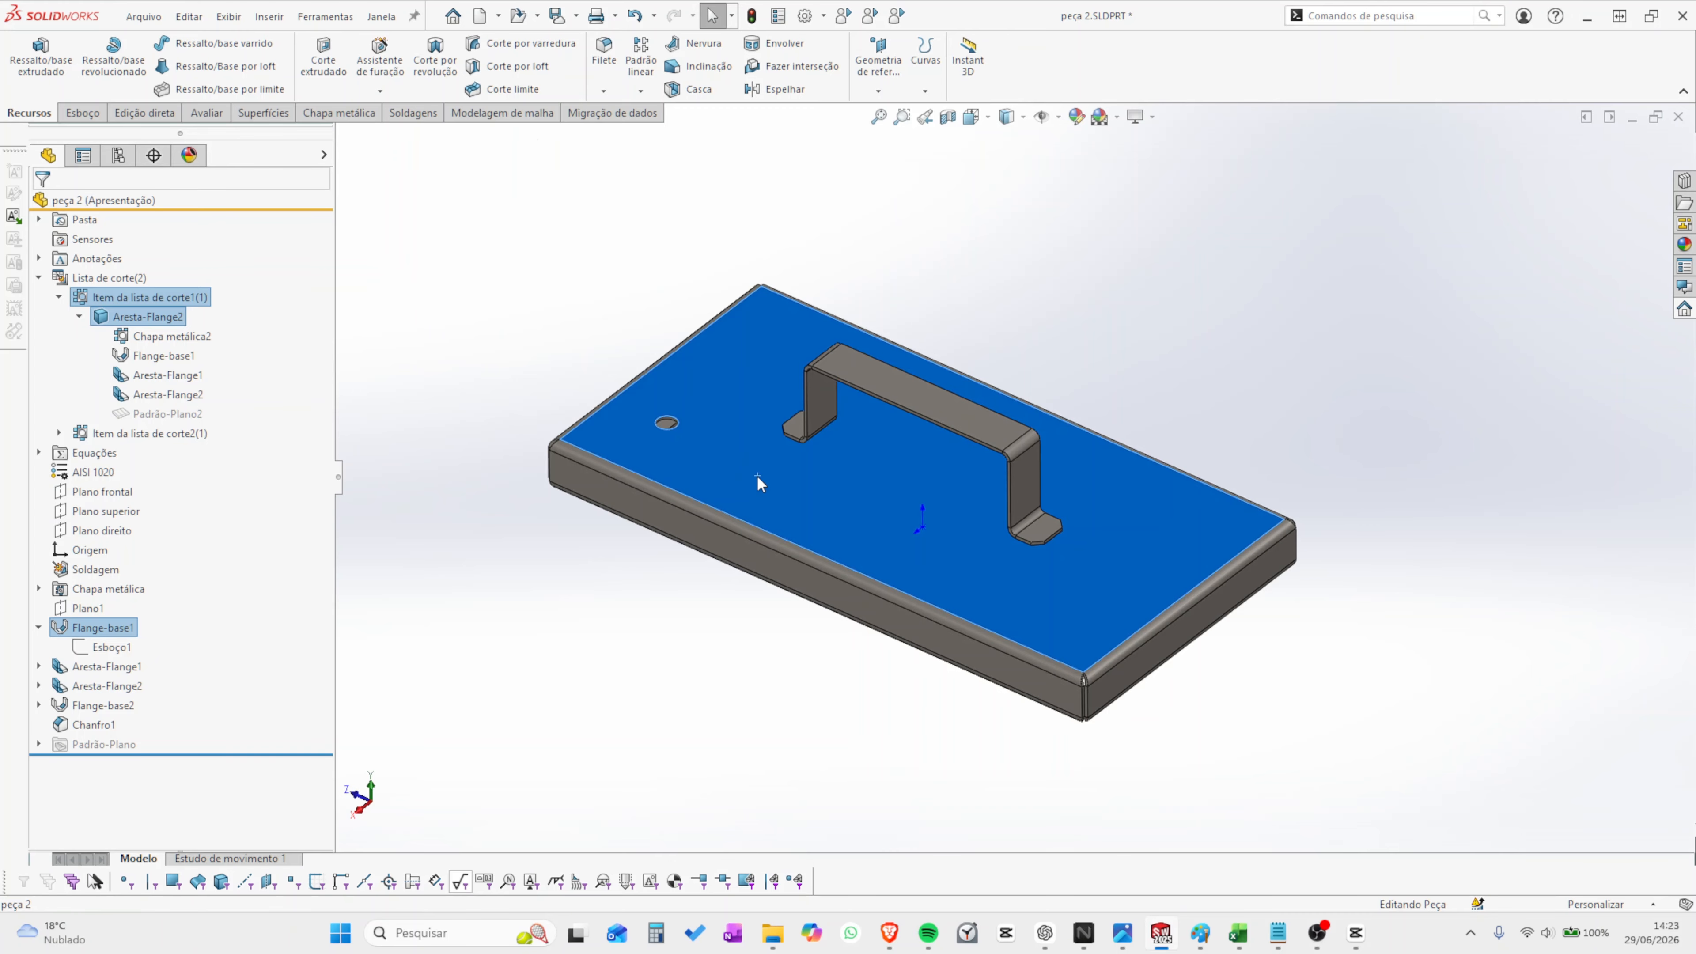
right_click(757, 477)
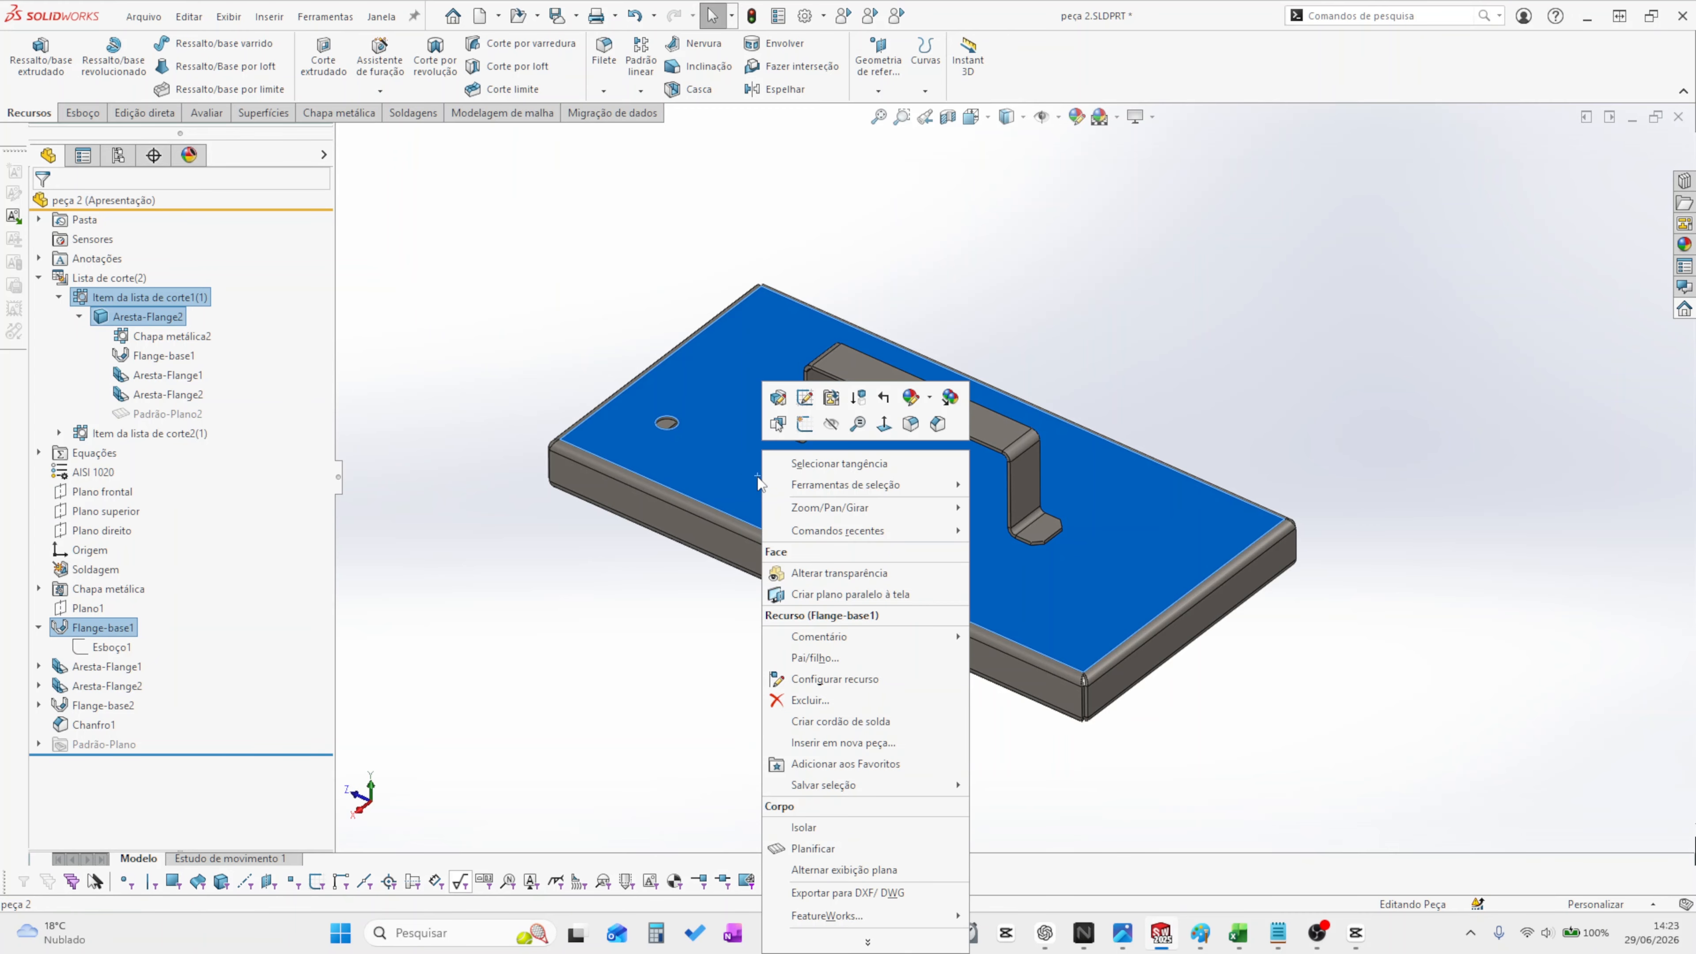
left_click(749, 783)
right_click(875, 384)
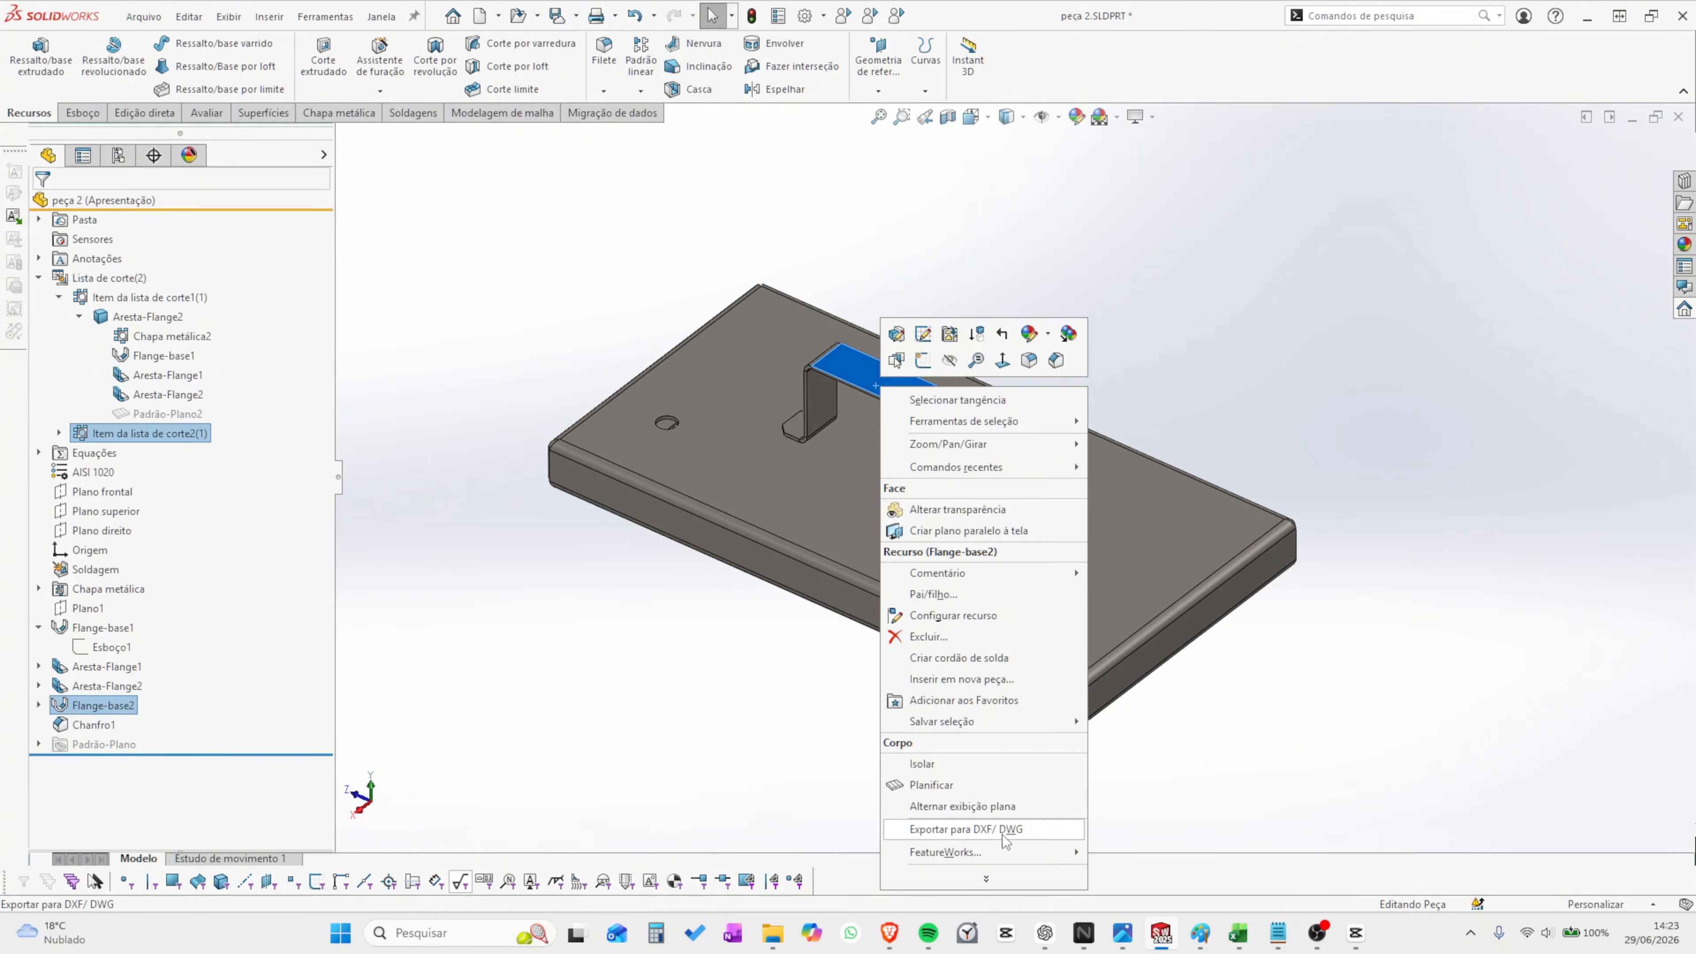
left_click(776, 757)
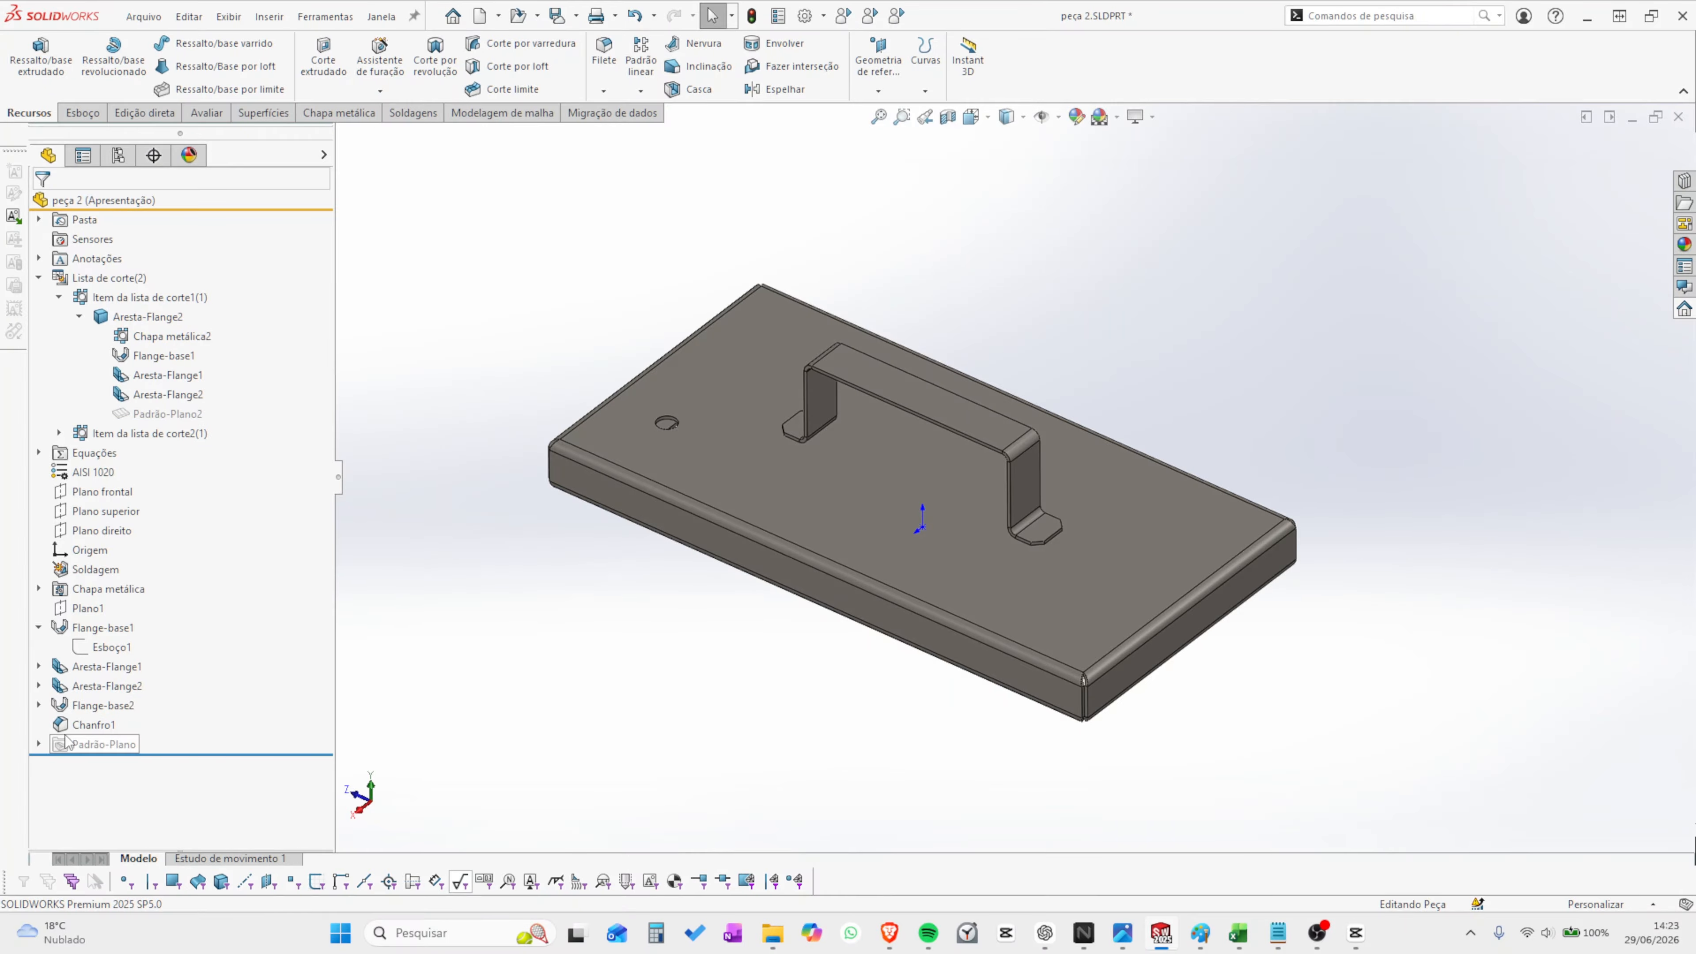
- Expand the Padrão-Plano folder in the feature tree and find the DXF/DWG export command for Padrão-Plano2
left_click(39, 744)
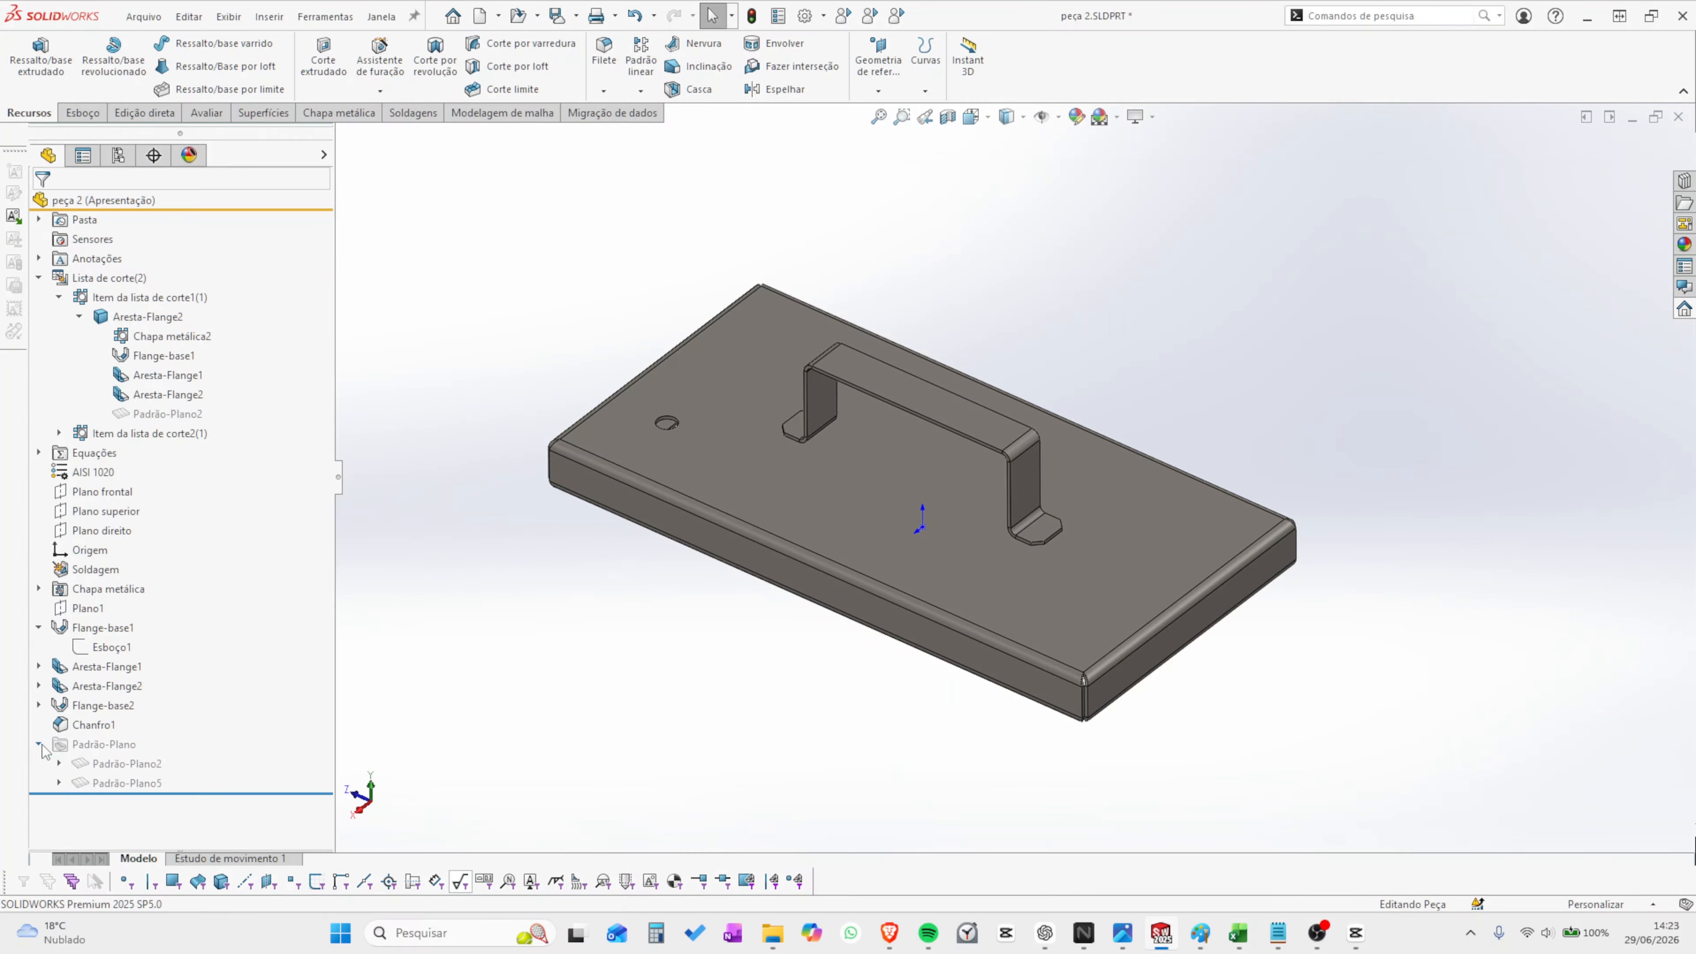
left_click(100, 764)
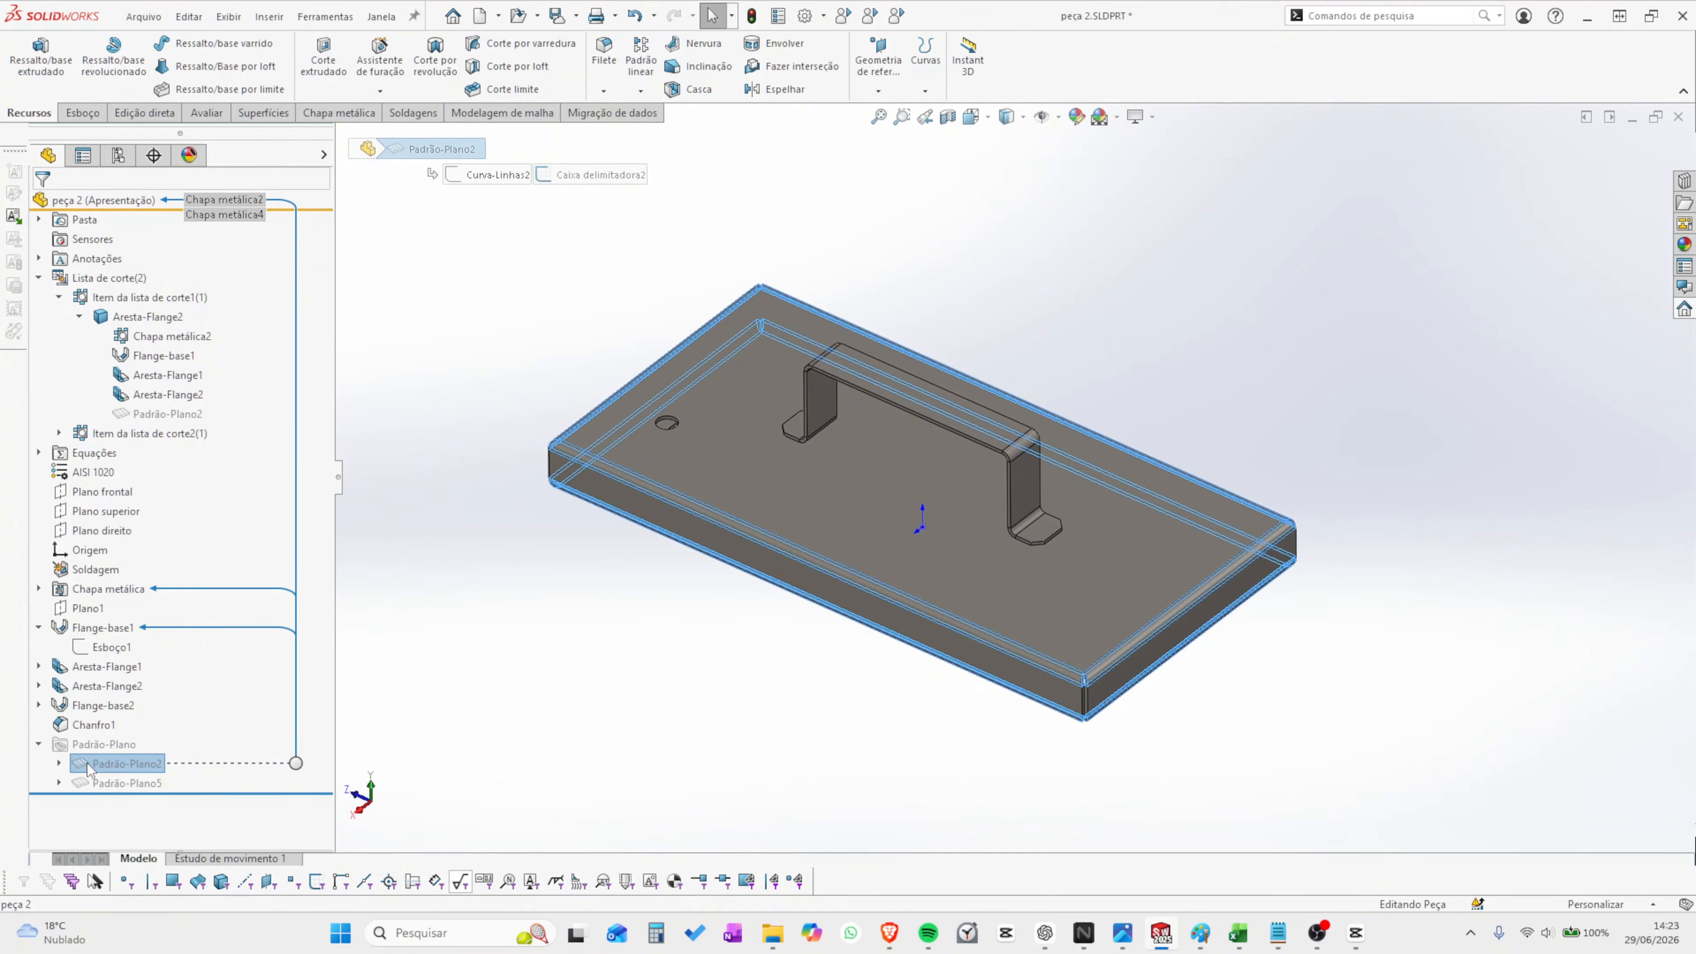
right_click(110, 770)
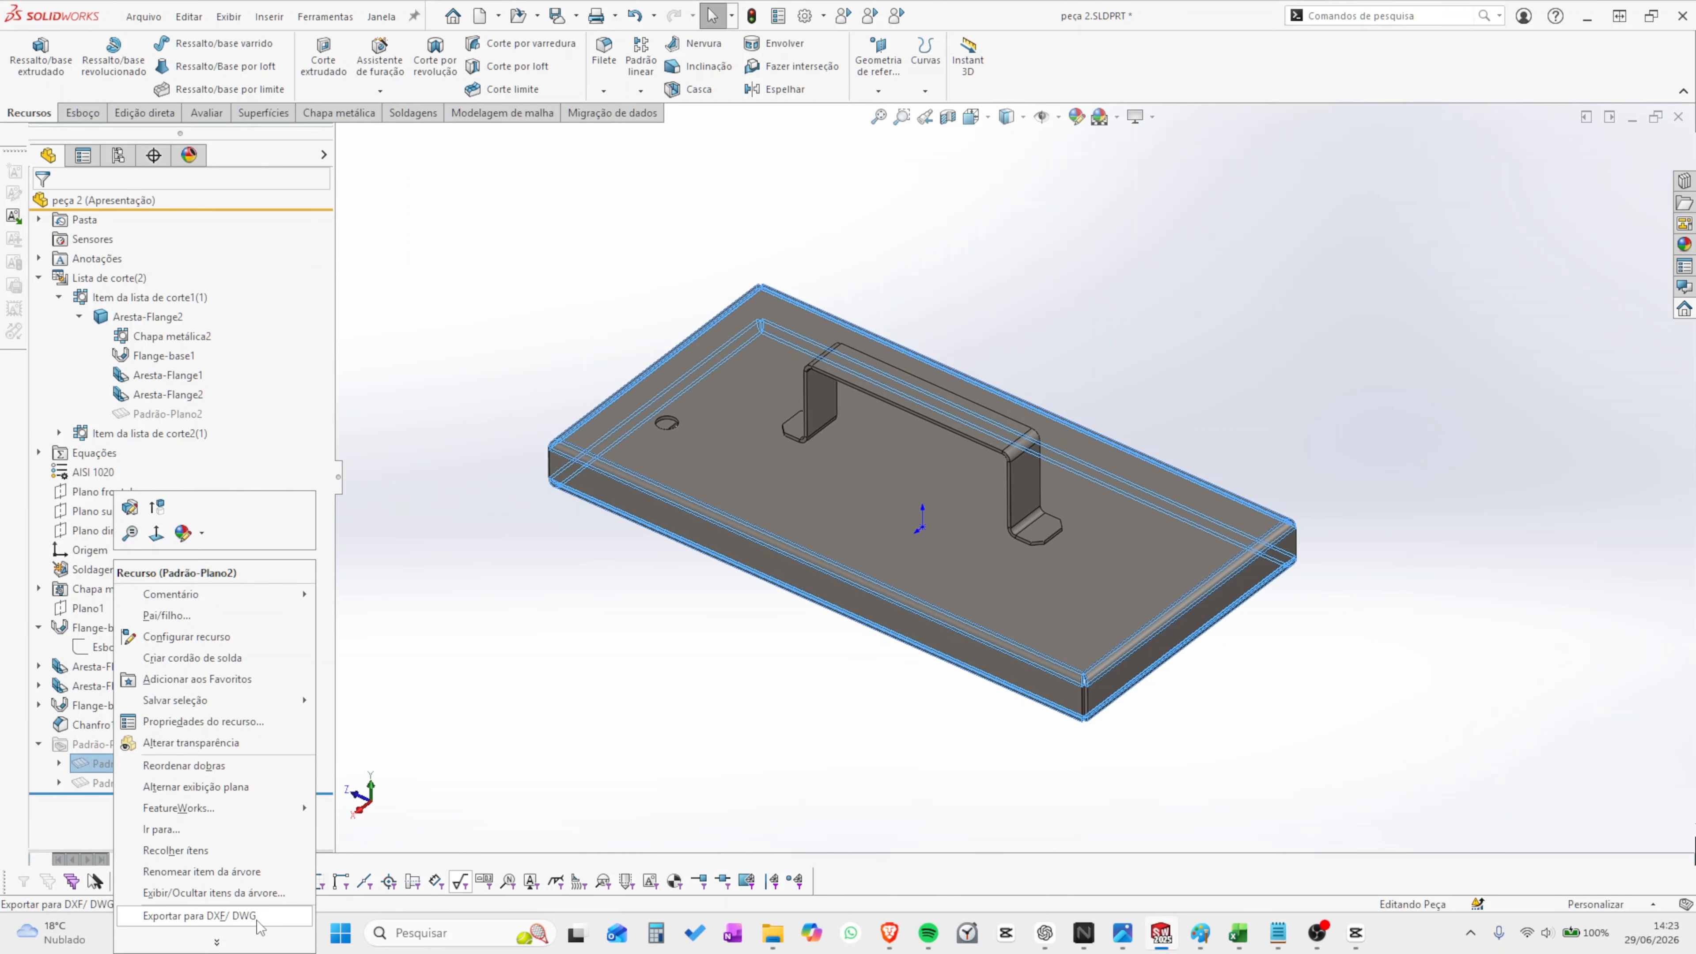
left_click(756, 689)
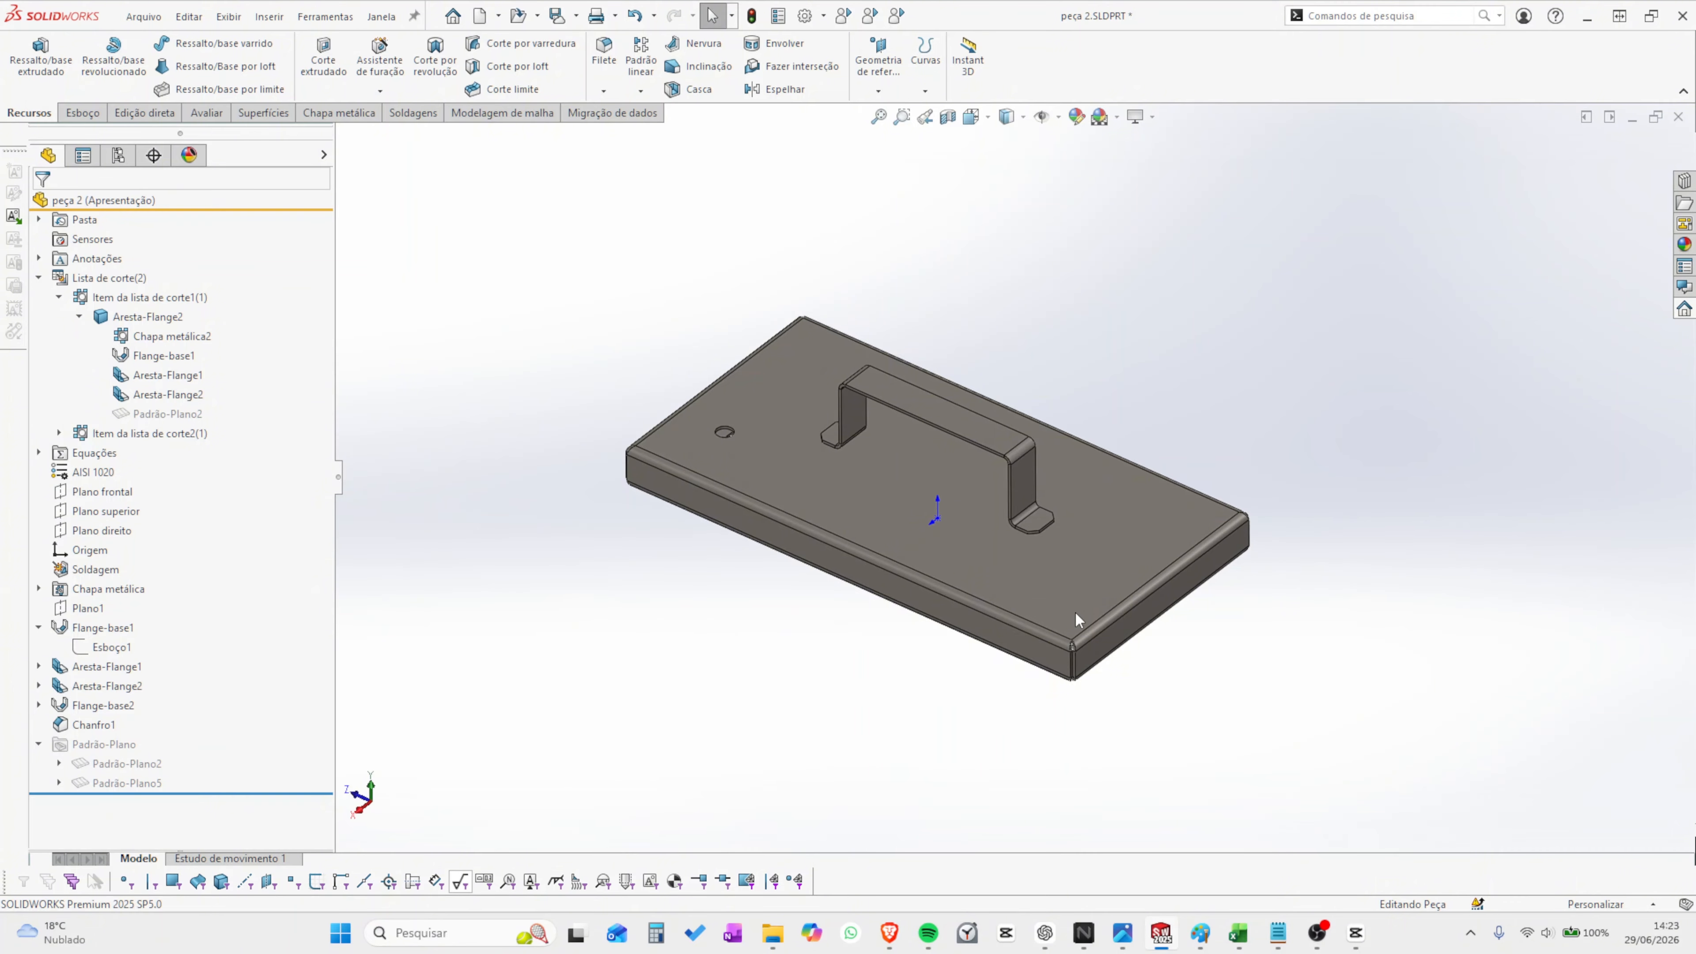
scroll(928, 492, "down", 2)
scroll(1013, 481, "up", 2)
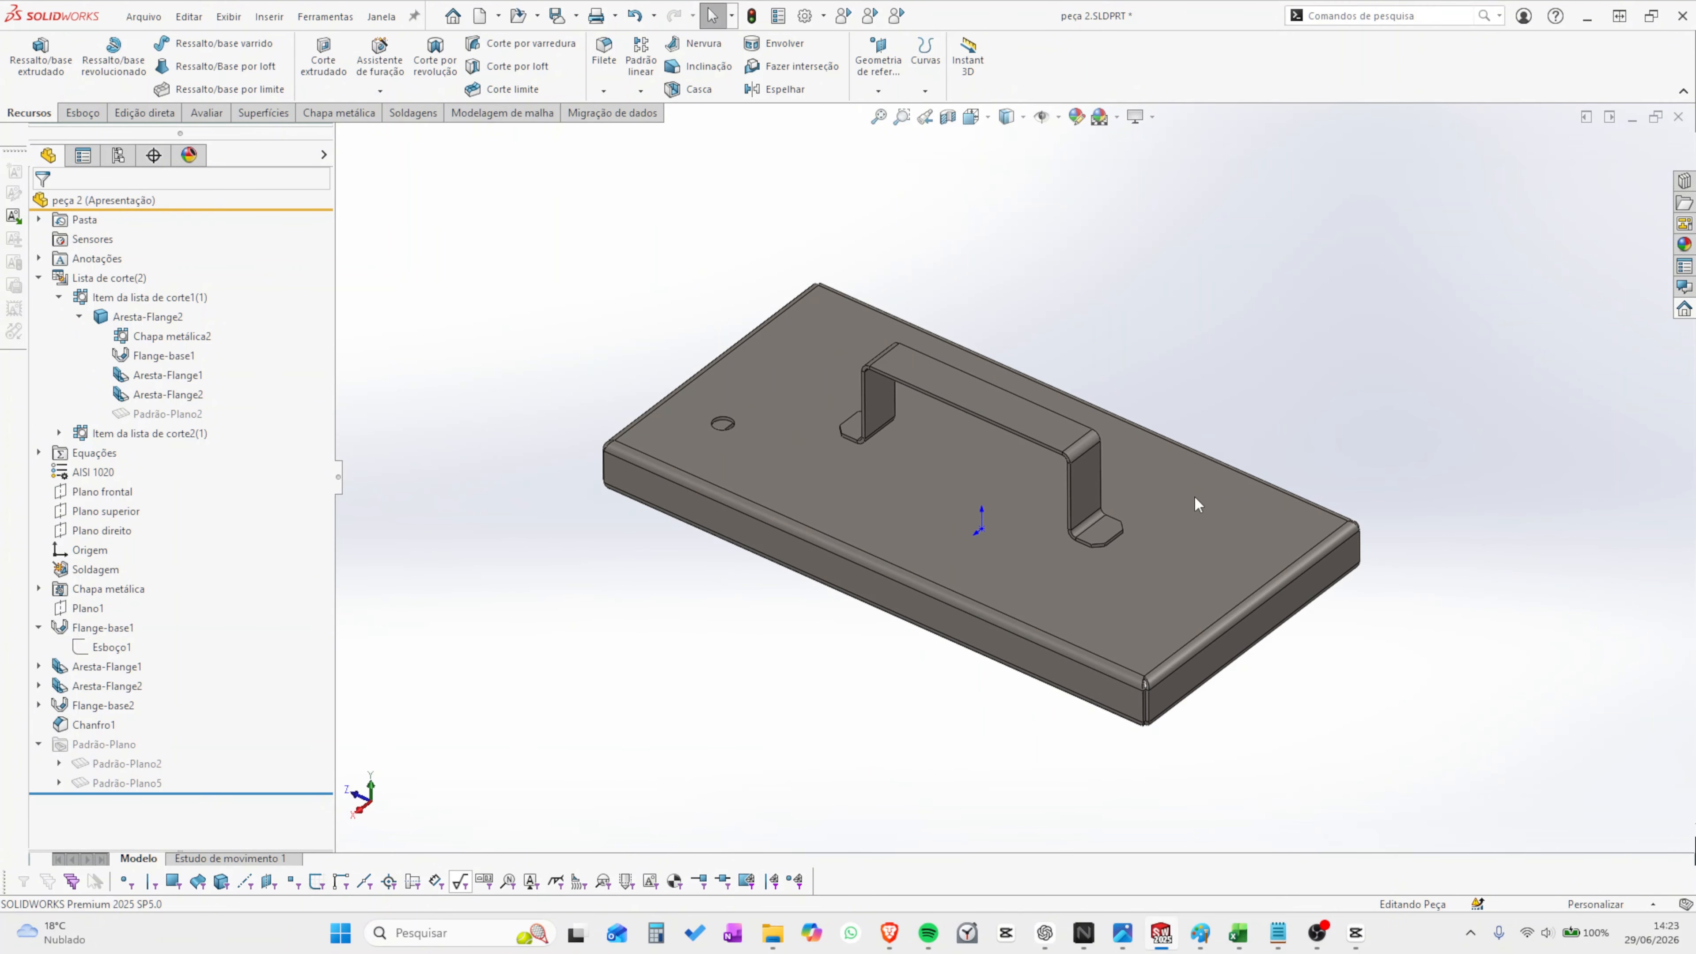
scroll(1343, 398, "down", 1)
left_click(888, 451)
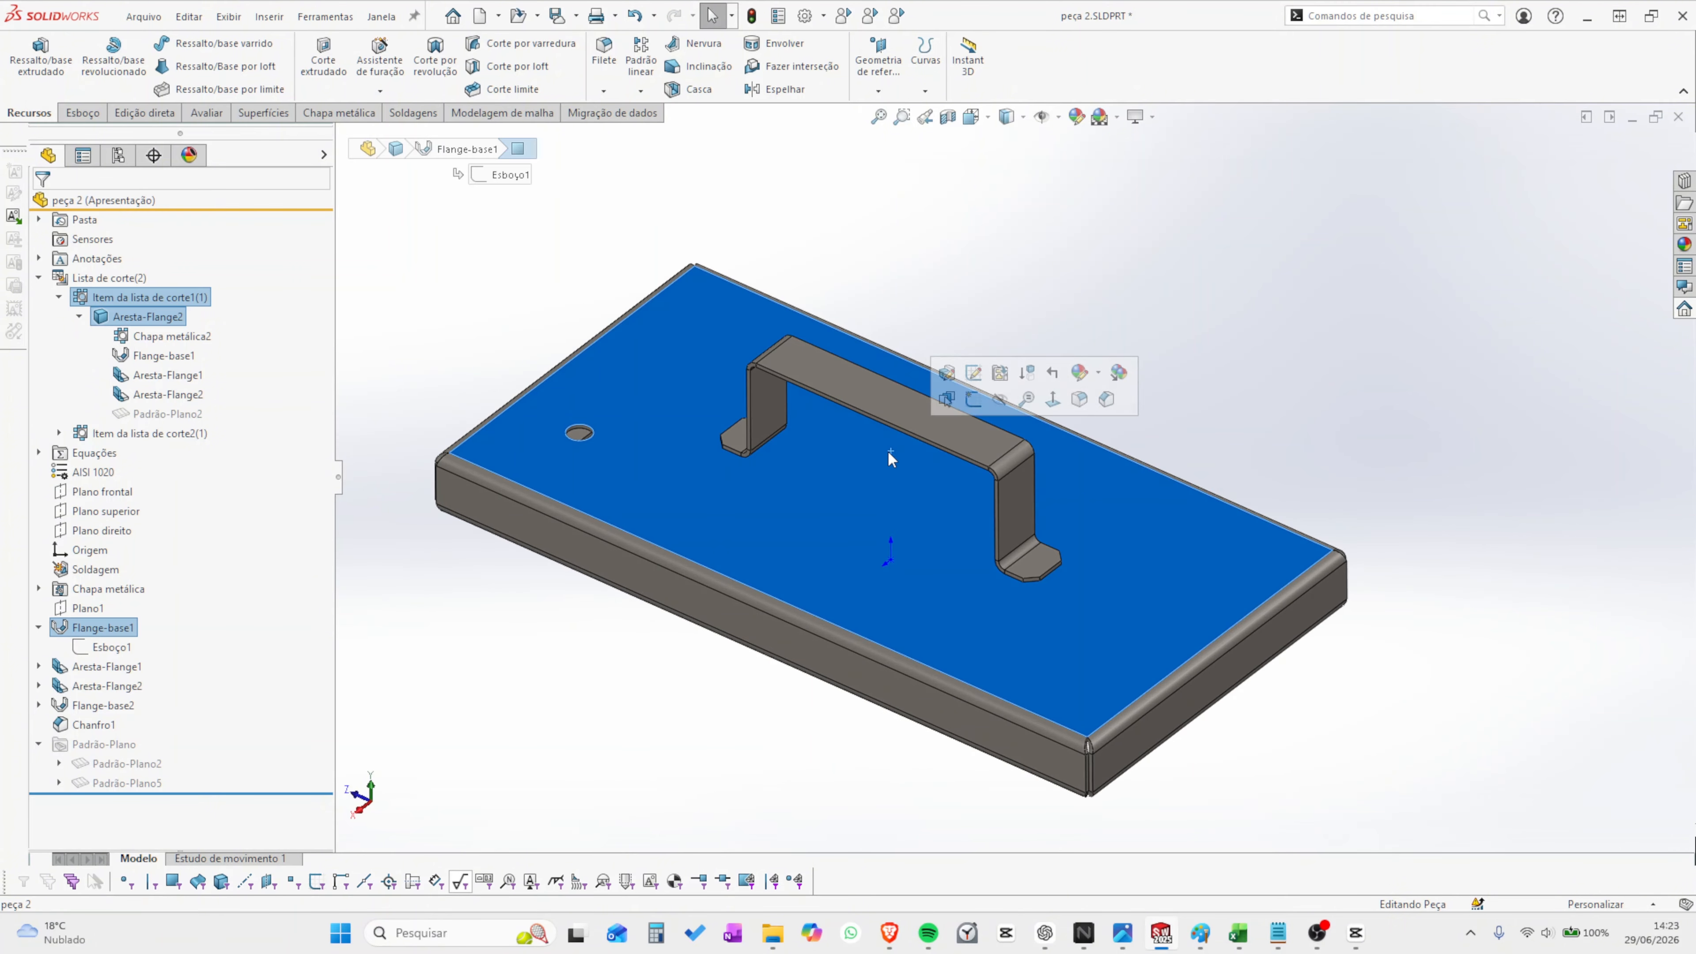
left_click(1035, 269)
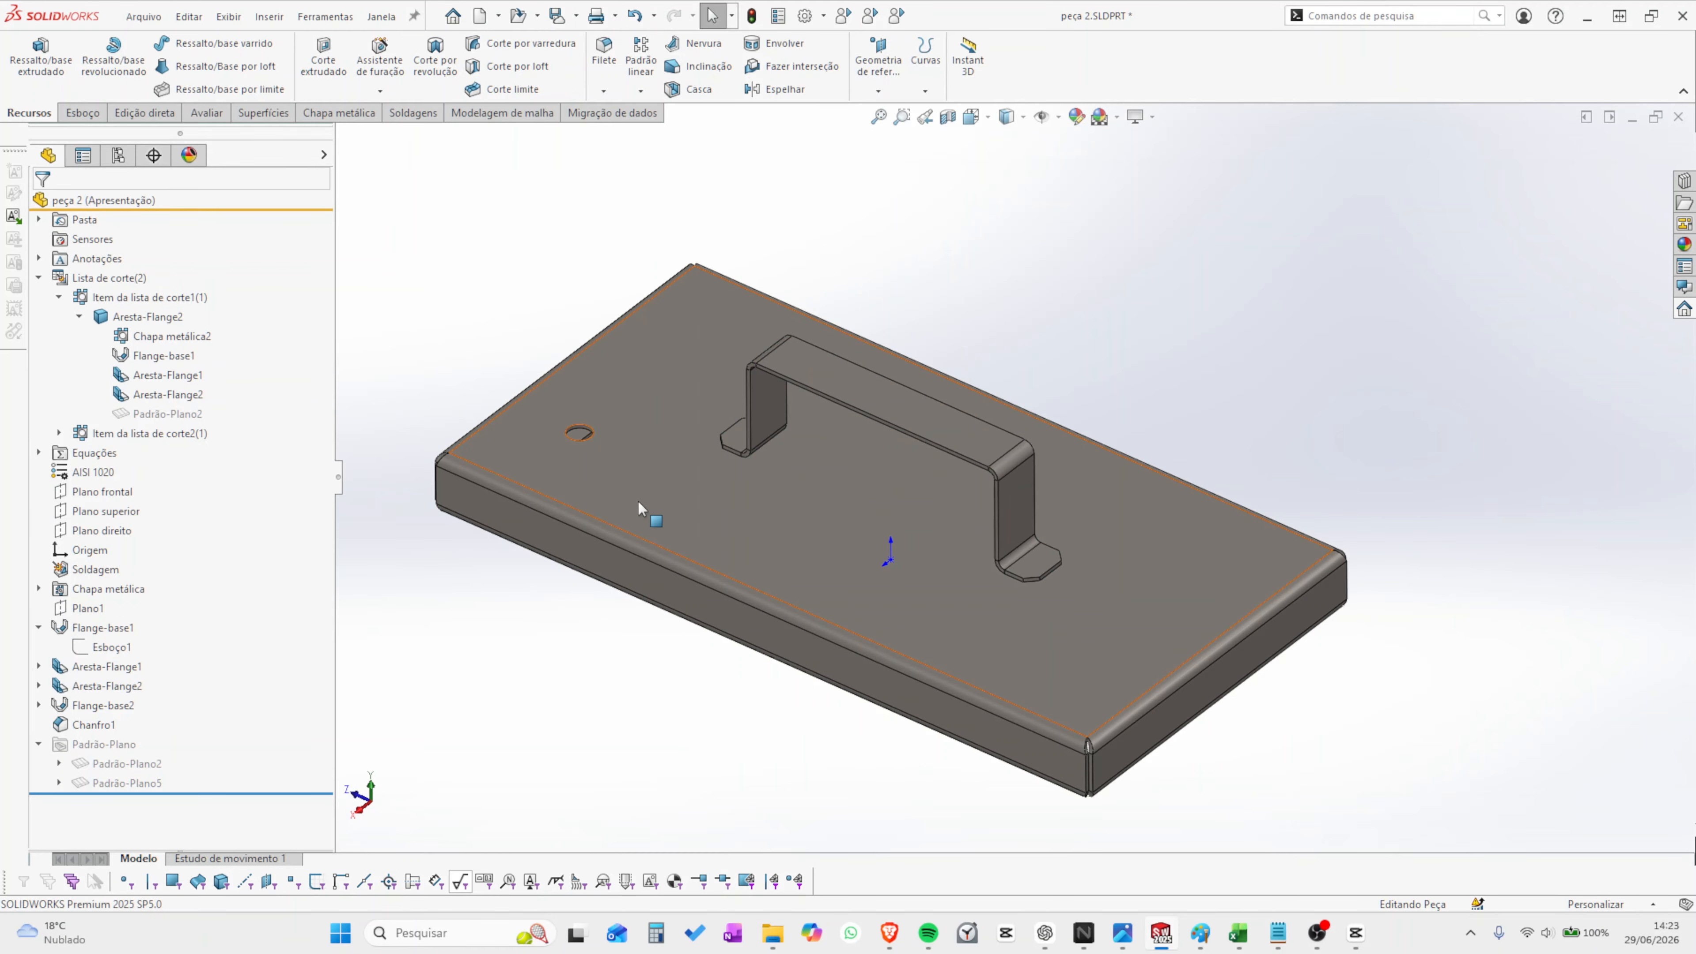
- Start a DXF/DWG export from the plate's top face and save the file as teste 1 in Dwg format
scroll(1015, 478, "up", 2)
left_click(819, 516)
right_click(805, 493)
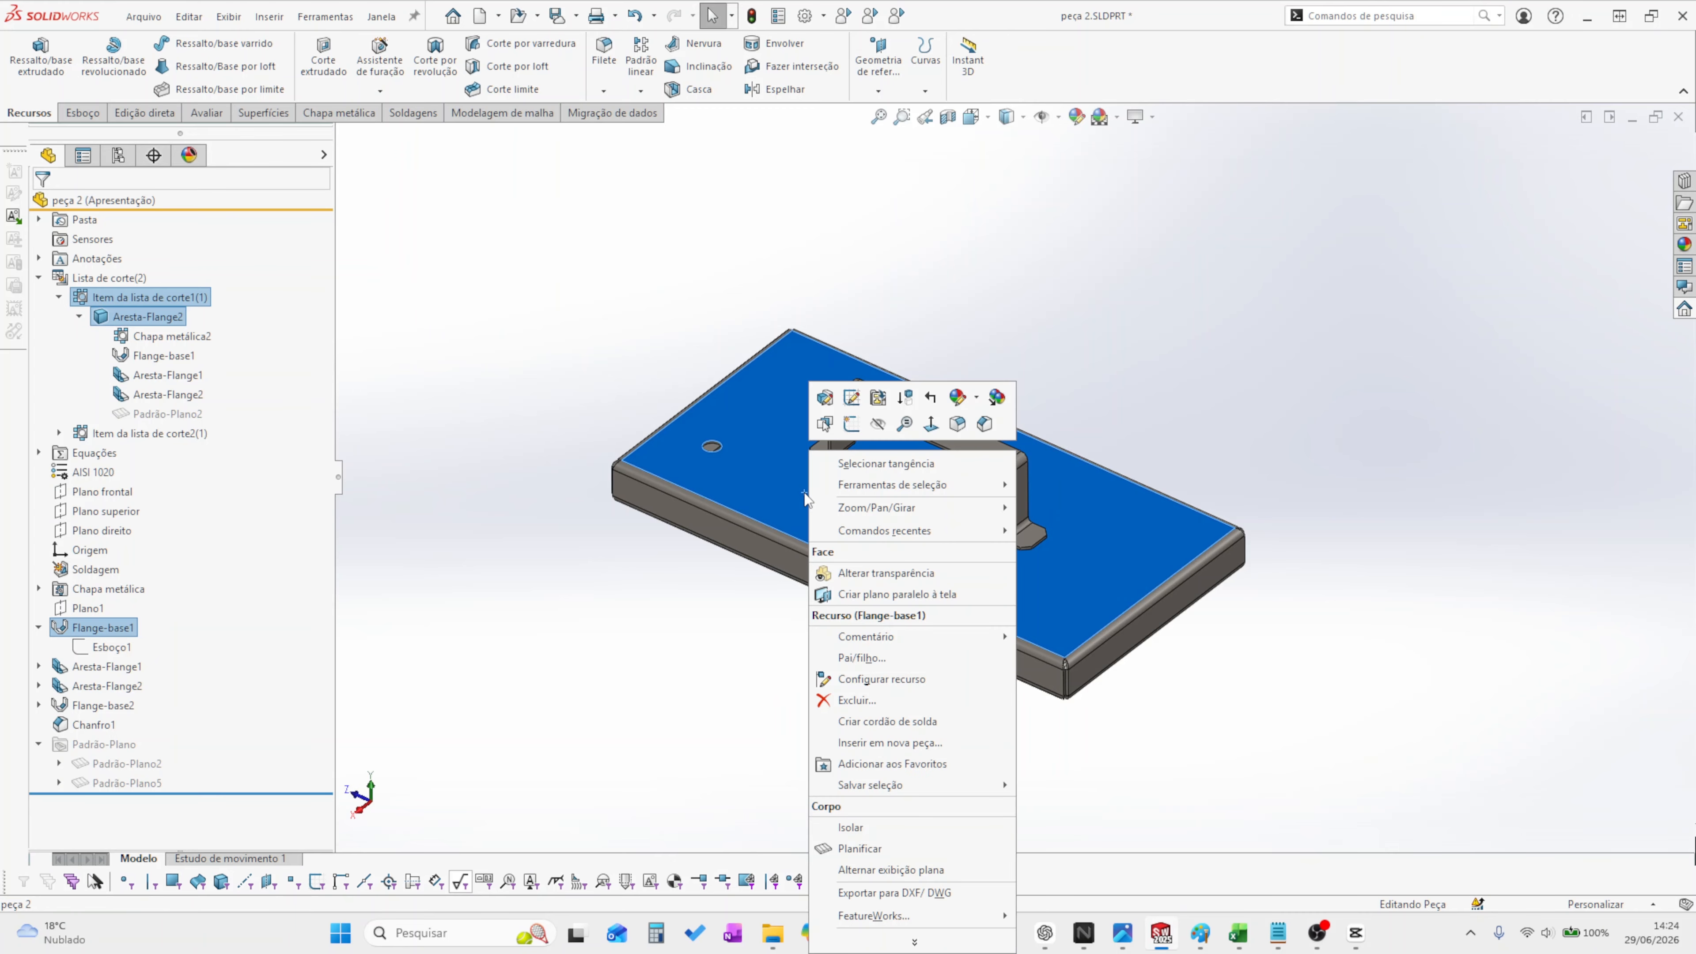
left_click(895, 893)
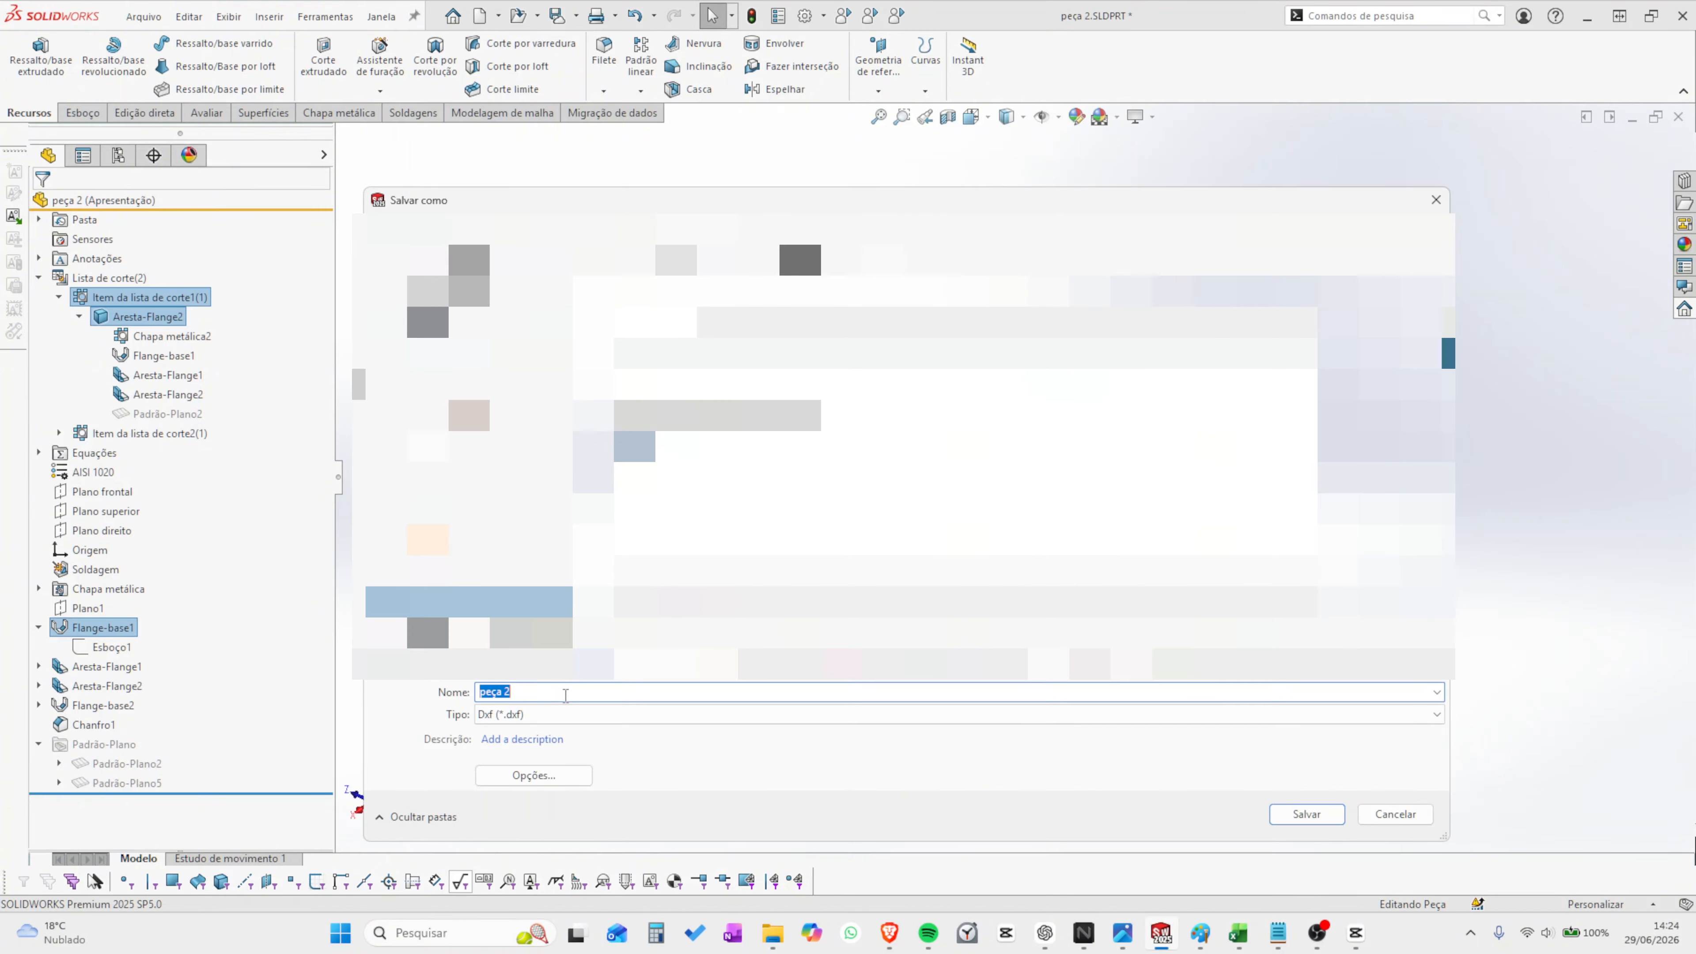
type("teste 1")
left_click(531, 717)
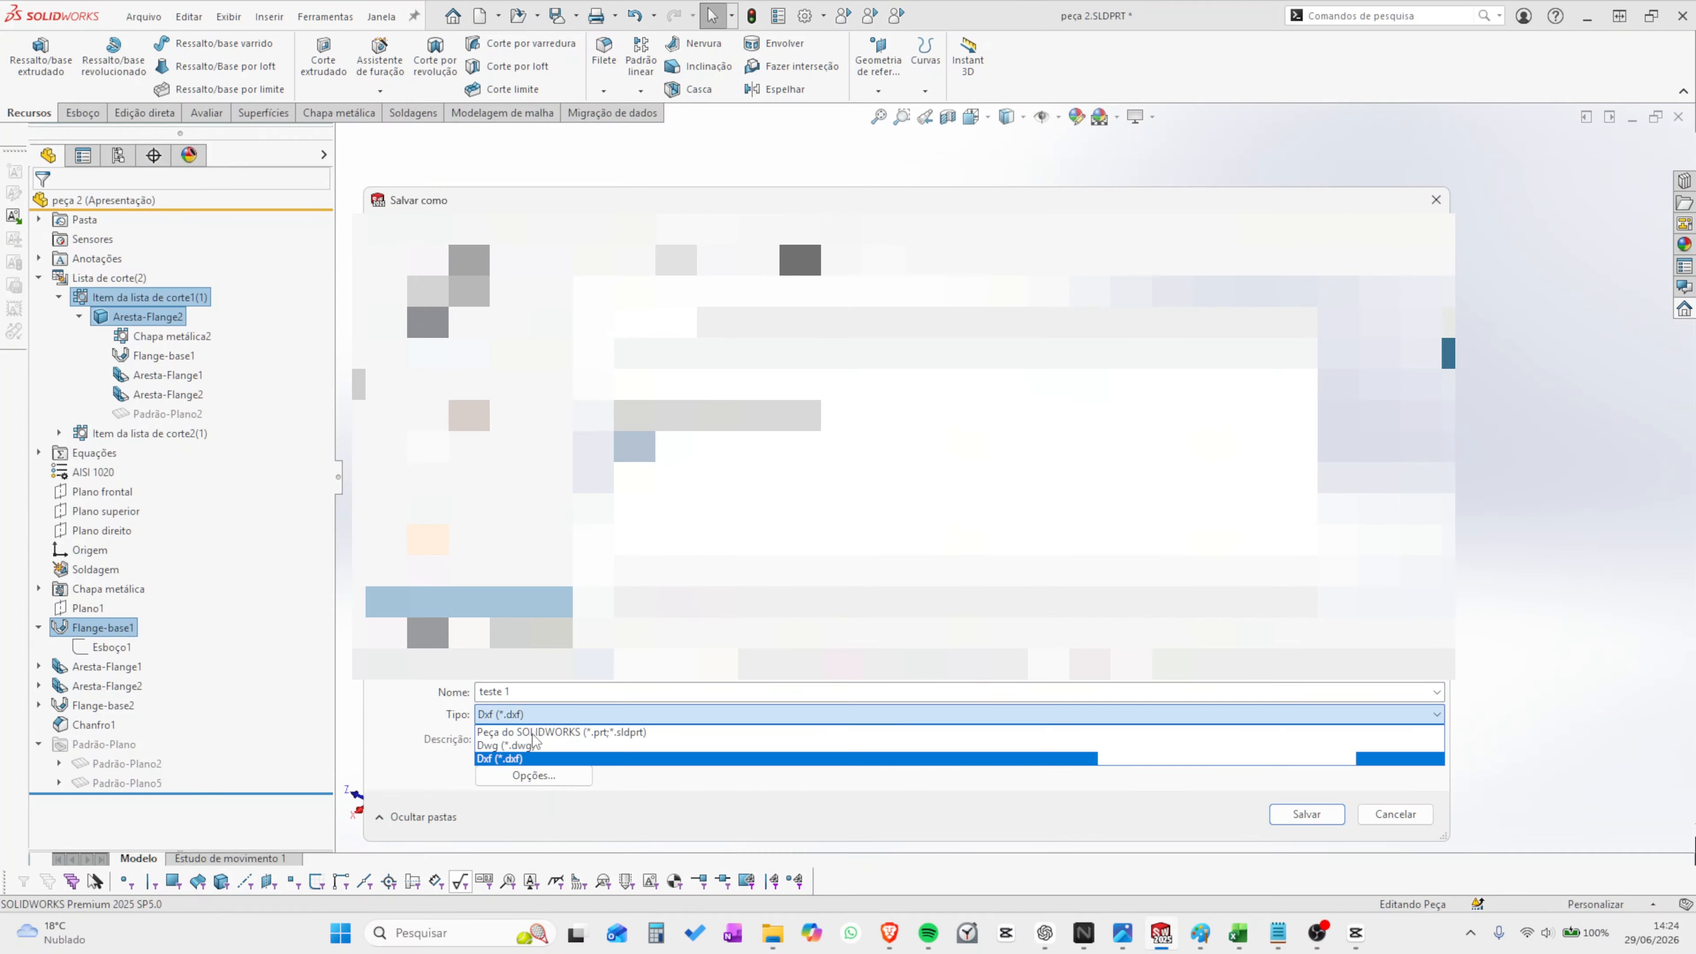
left_click(543, 746)
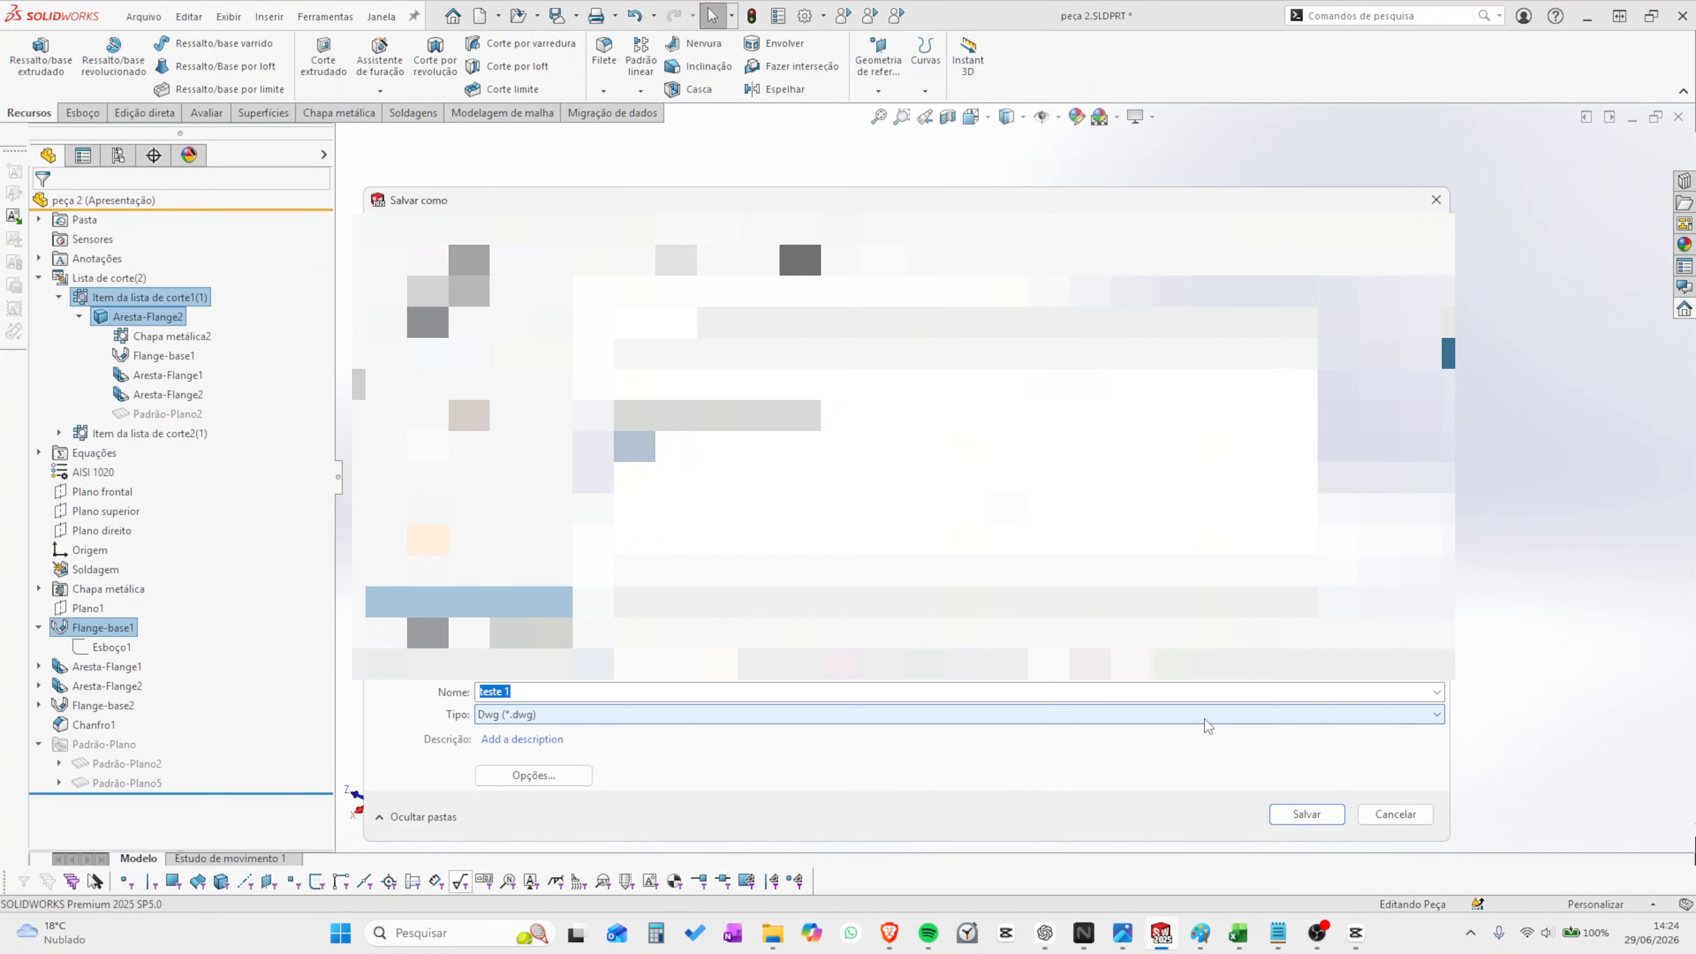
left_click(1334, 817)
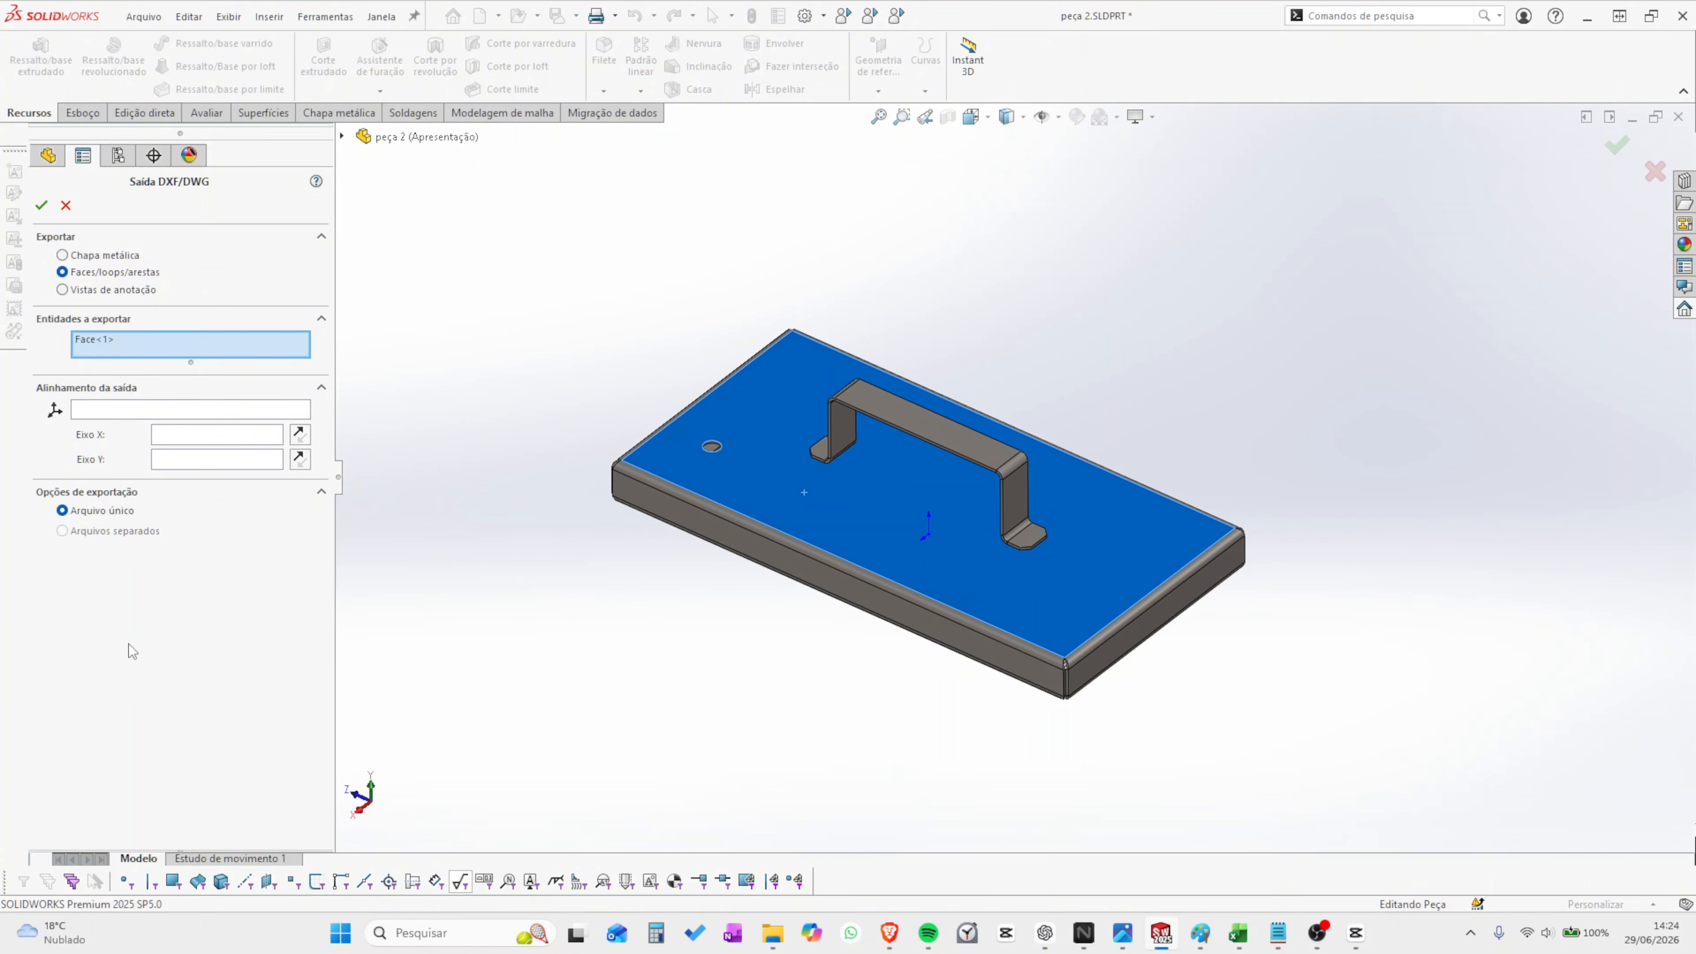
- Export the plate as sheet metal from Padrão-Plano2 with geometry and bend lines included, and save the cleaned-up flat pattern
left_click(62, 255)
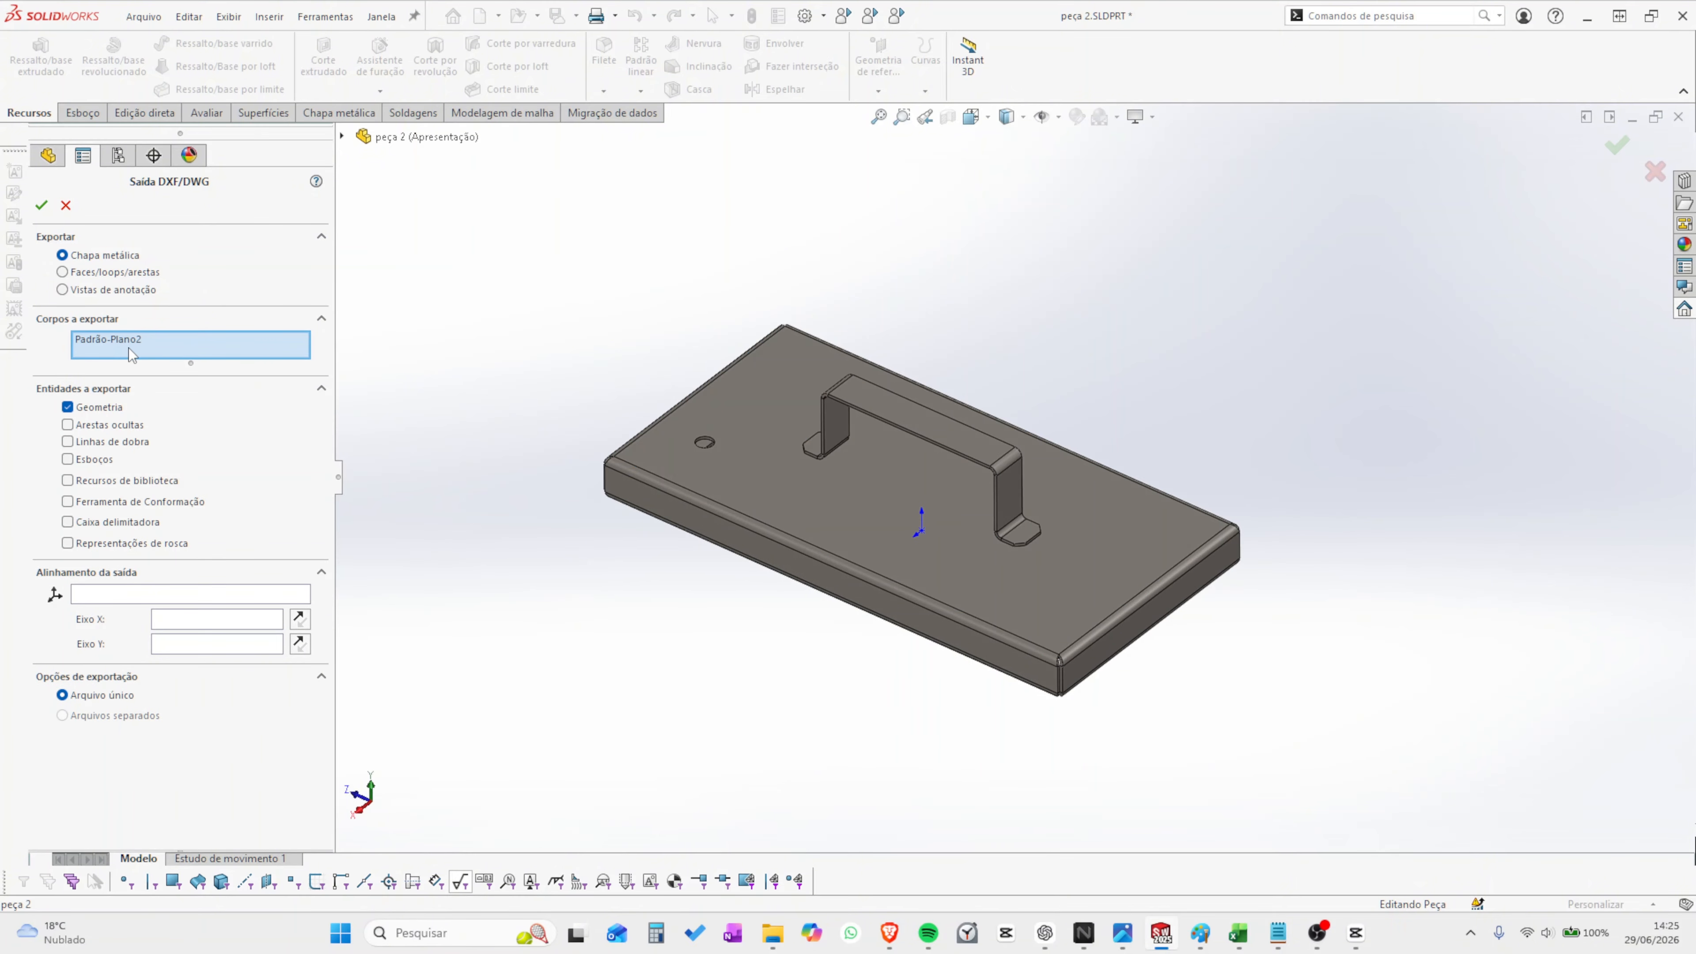
left_click(115, 341)
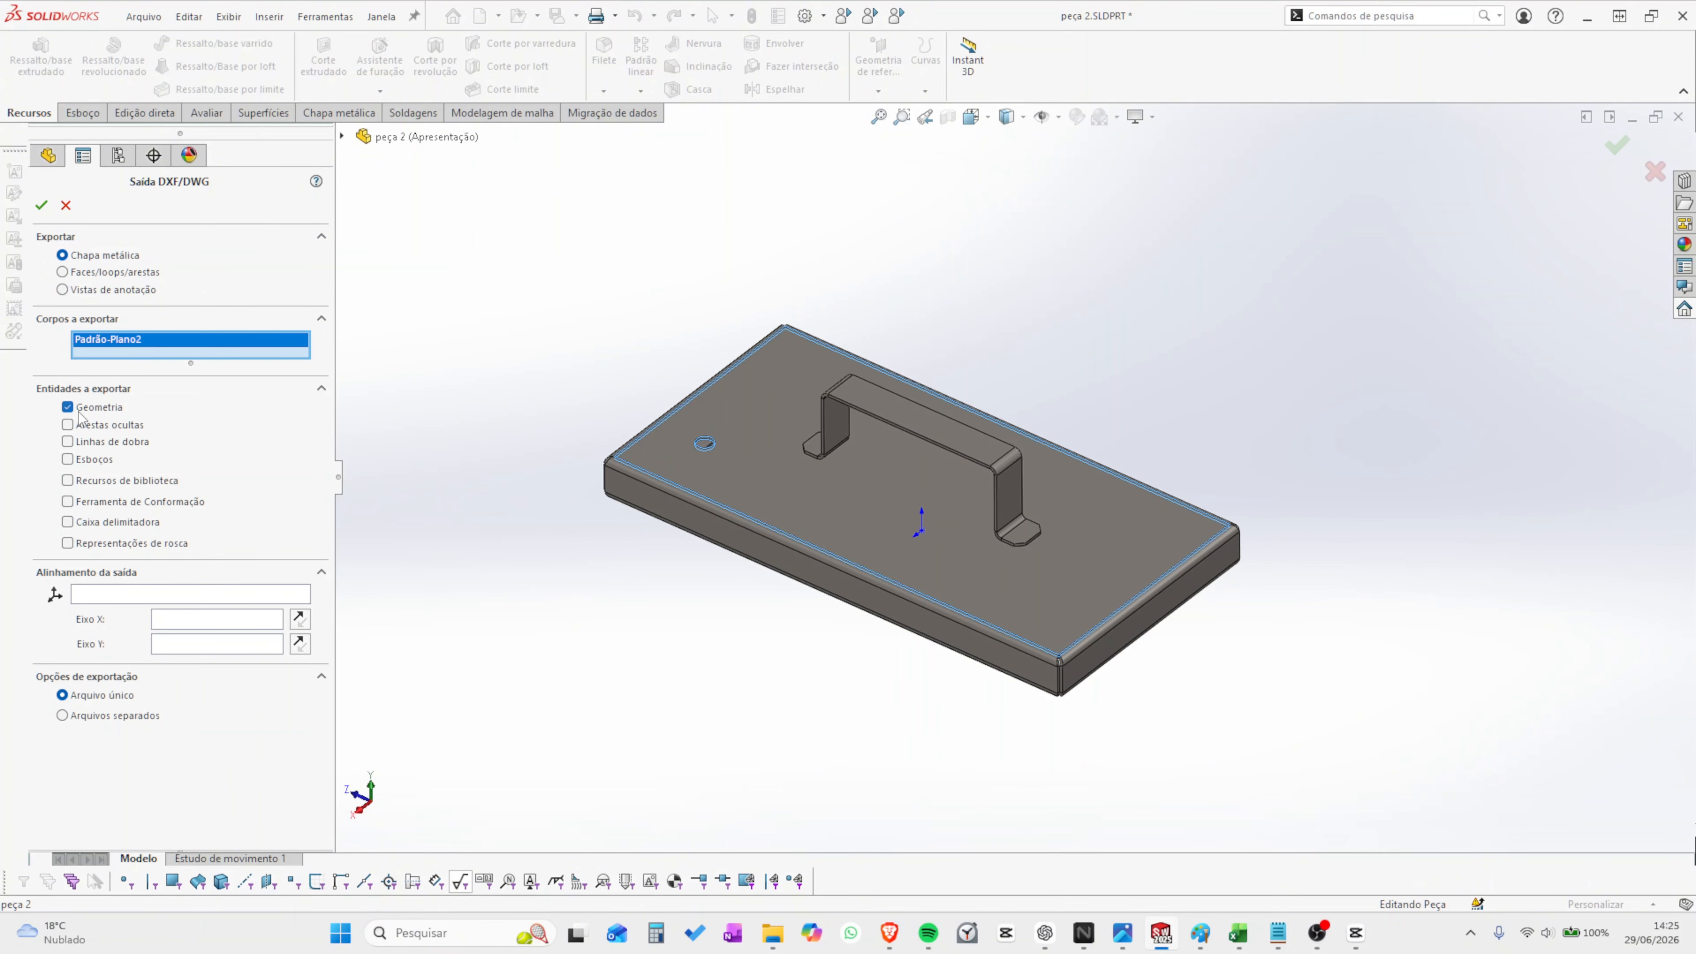
left_click(68, 442)
left_click(42, 206)
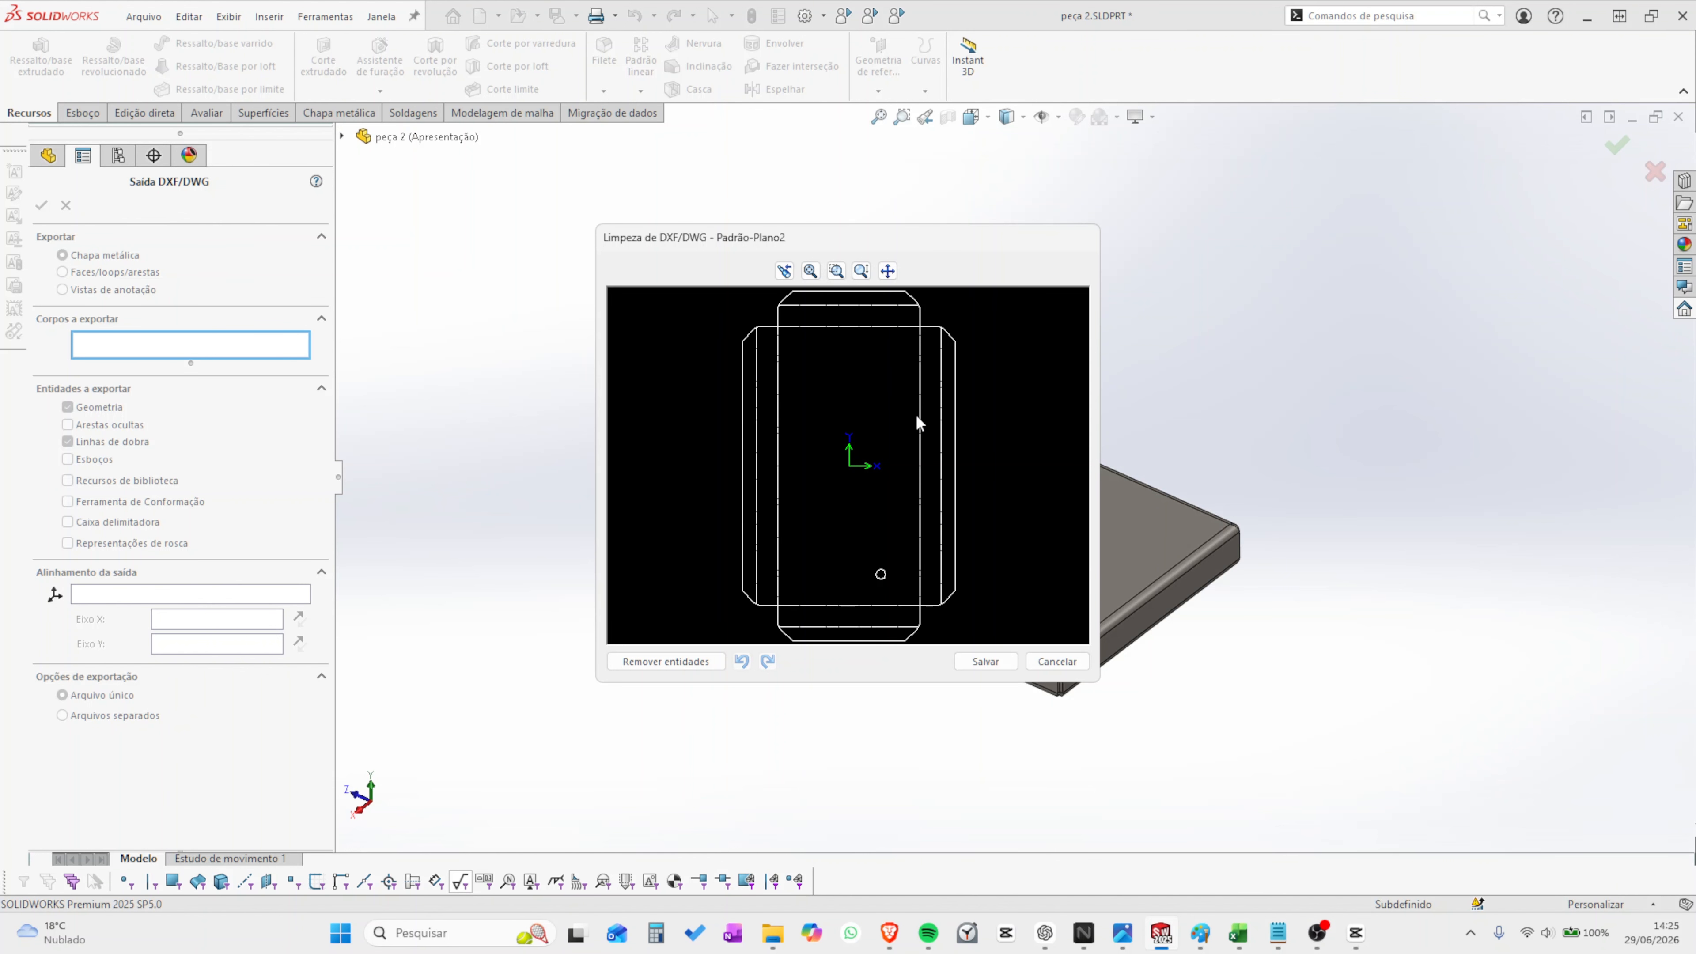
left_click(985, 661)
- Bring up the DXF cleanup preview for the handle's top face, named peça 3, using the faces/loops/edges export, and place it beside the model
left_click(896, 413)
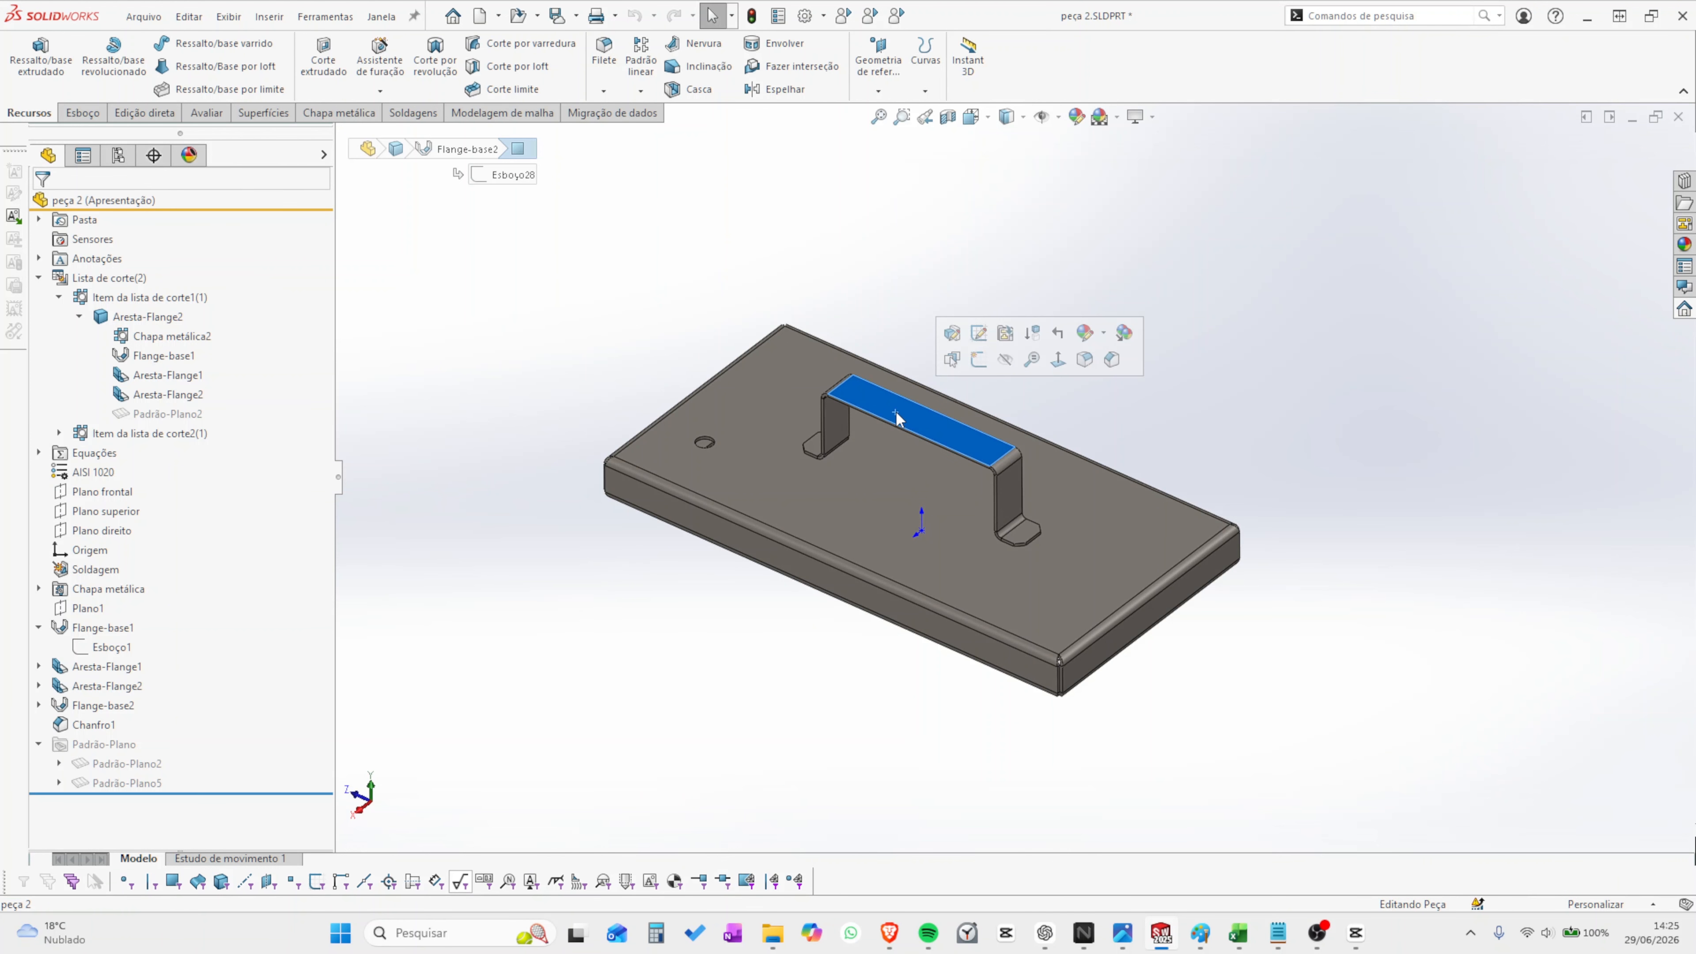
right_click(897, 413)
left_click(979, 857)
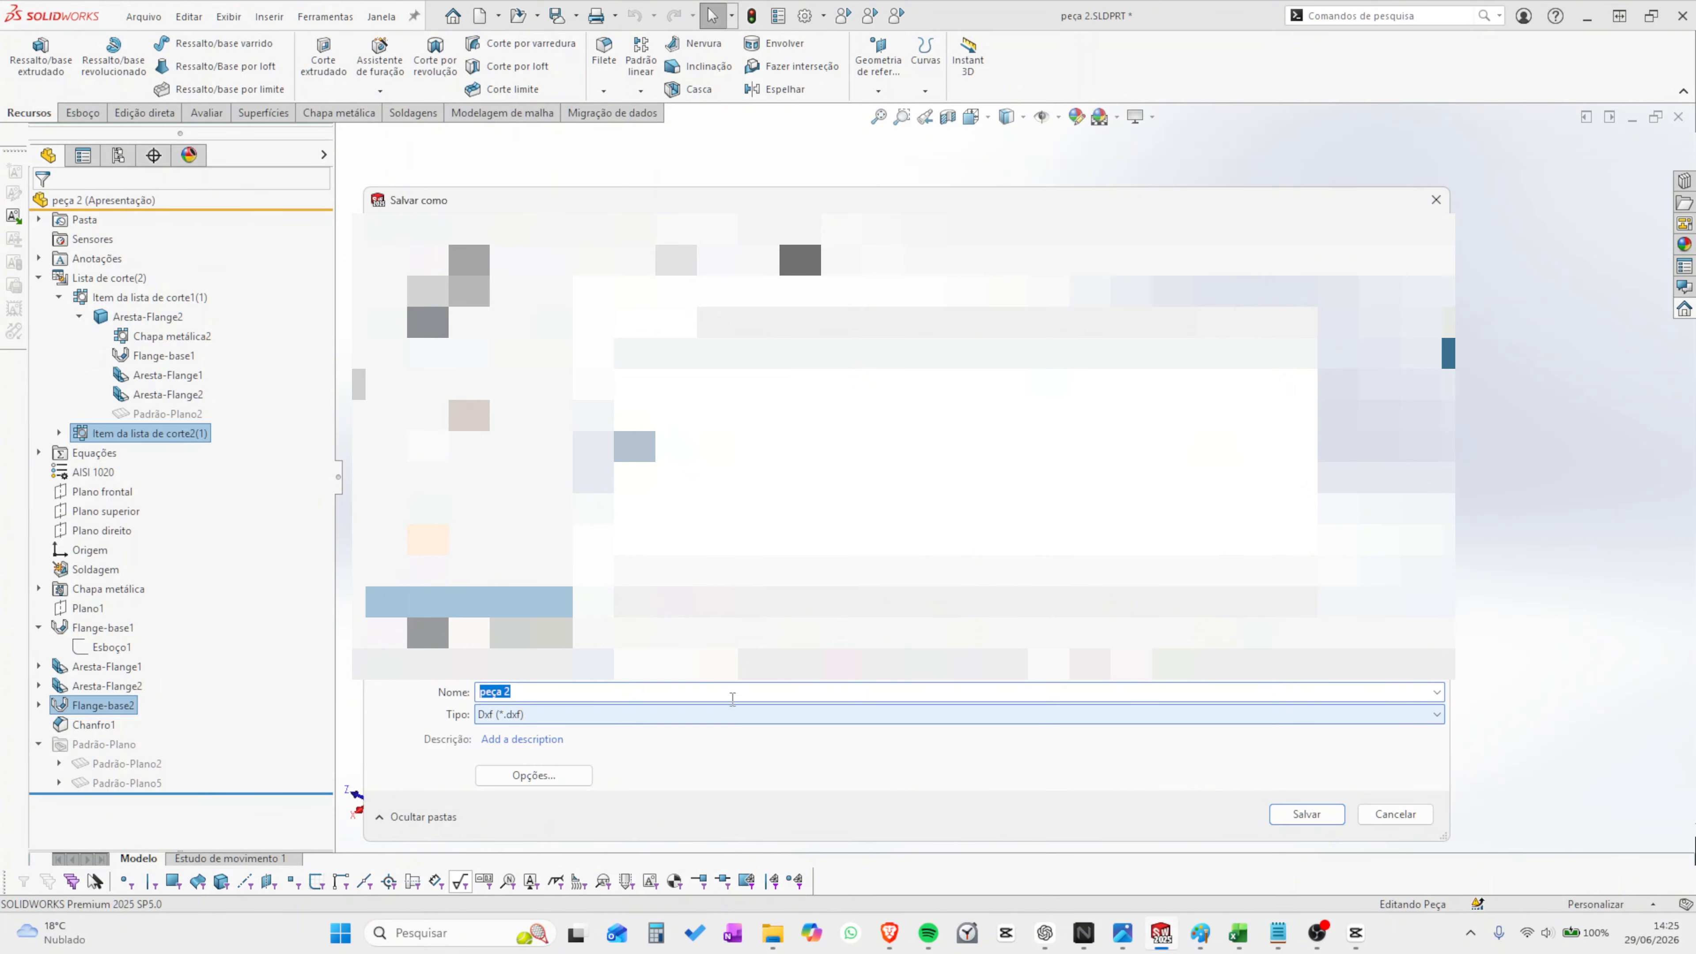
left_click(725, 694)
key("Return")
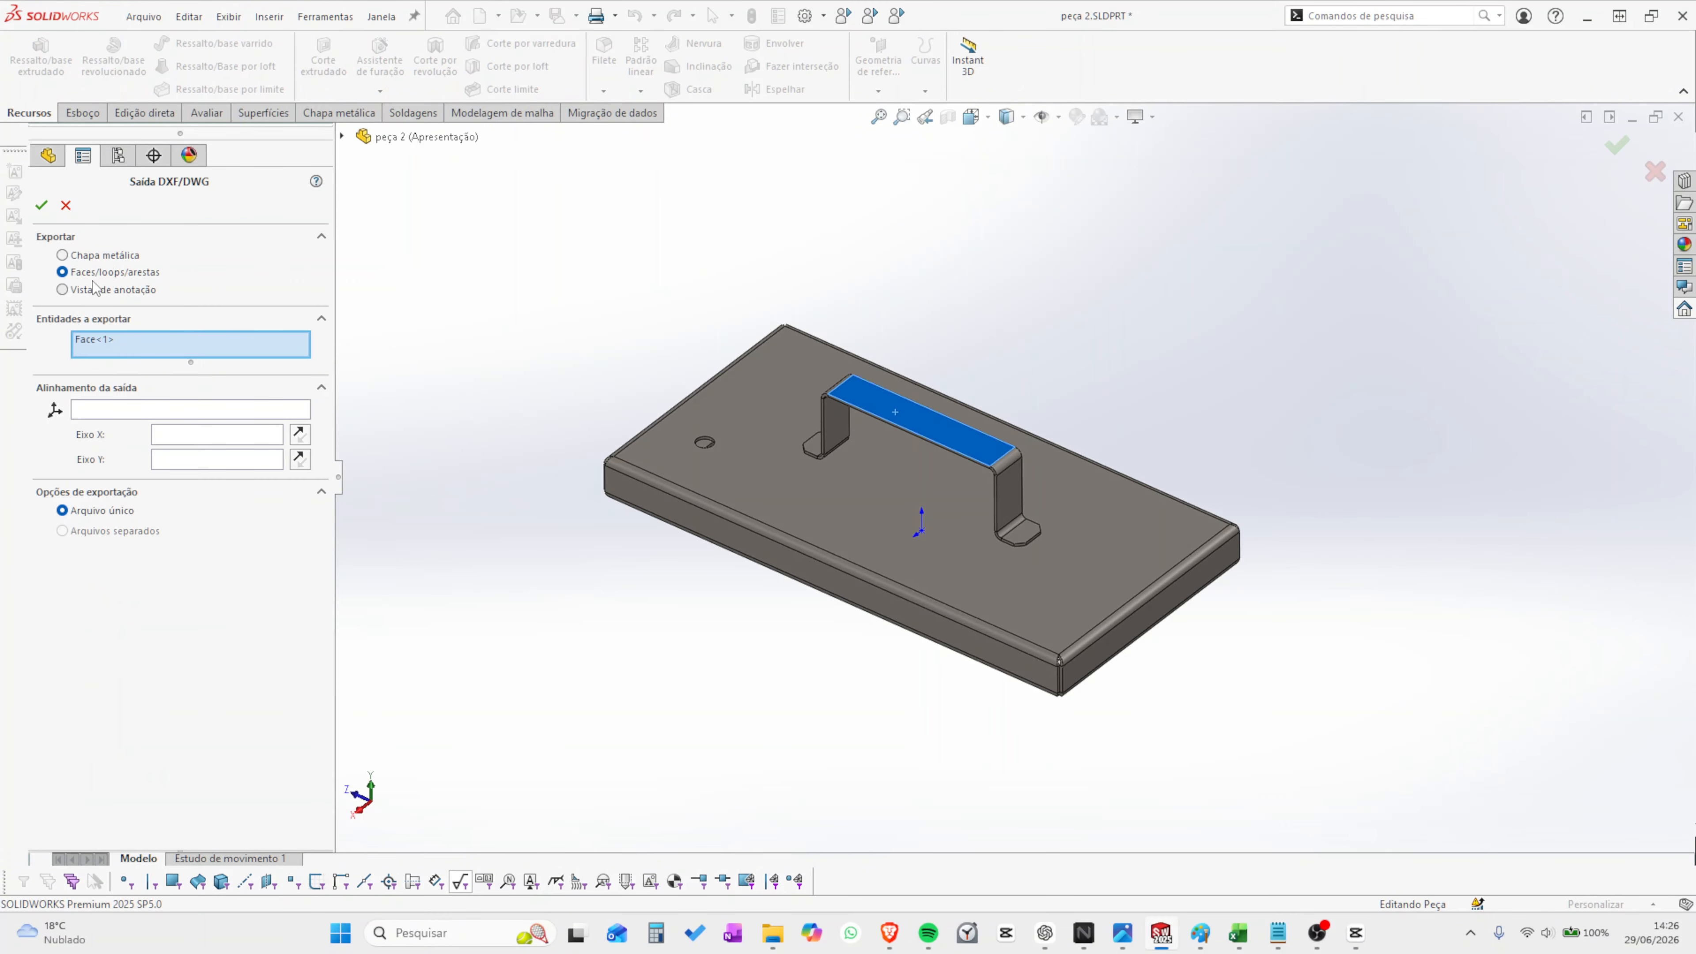
key("Return")
left_click_drag(917, 247, 1401, 212)
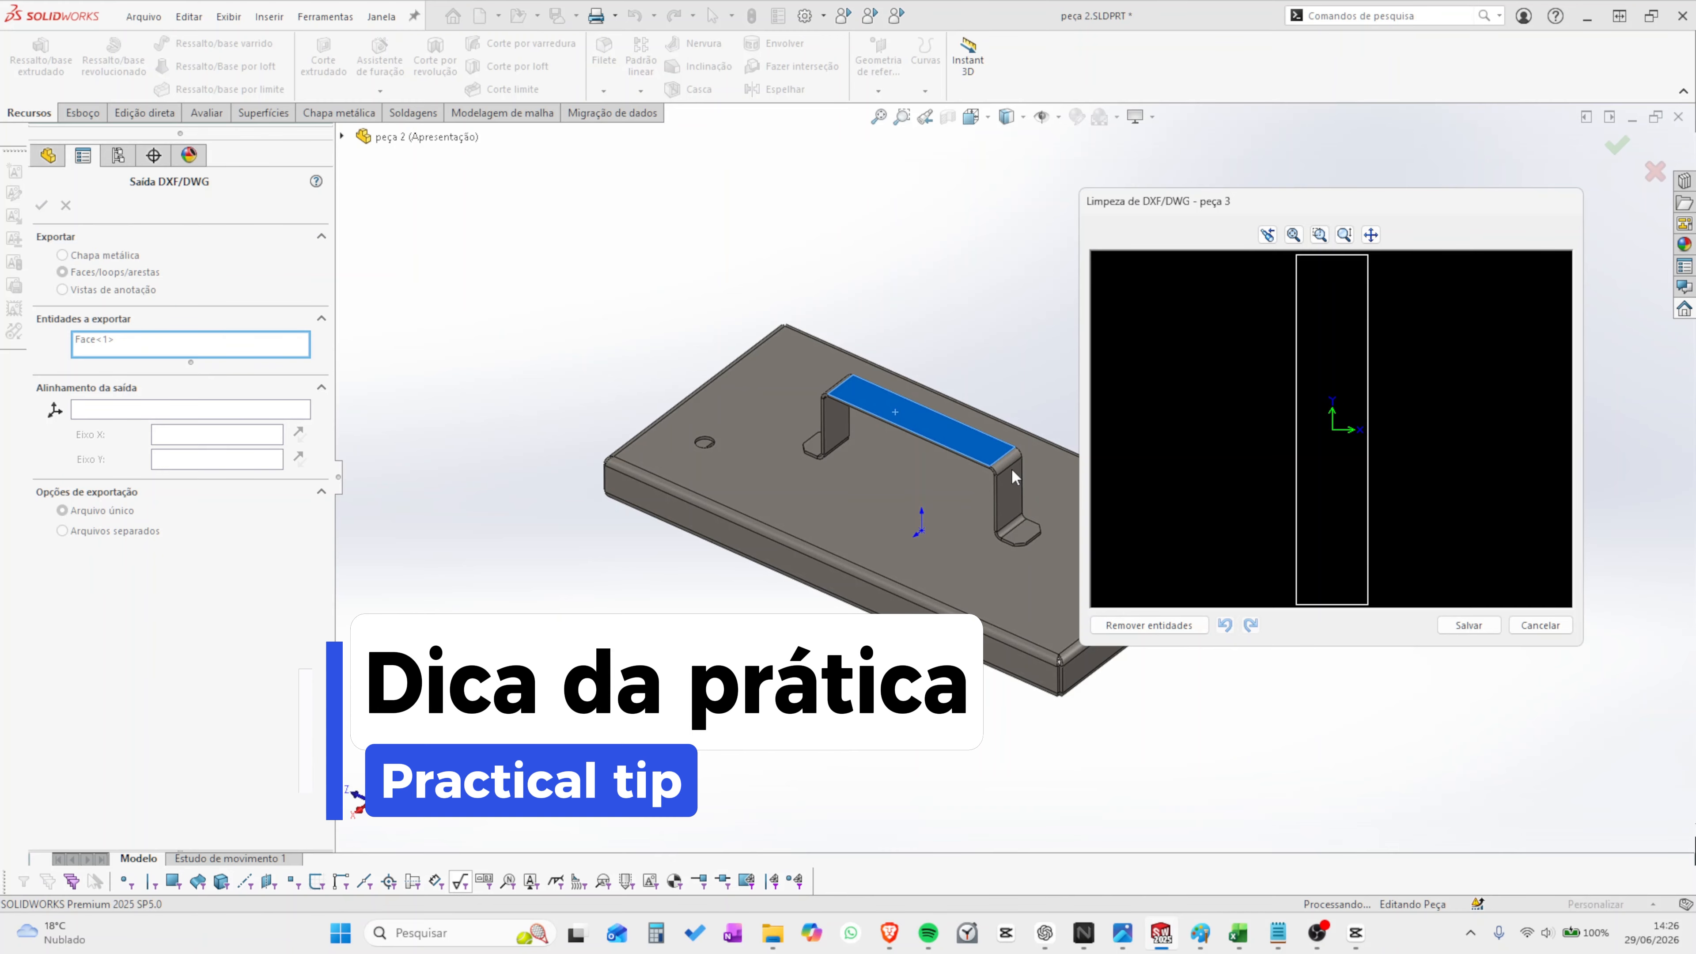
- Cancel the face cleanup preview and export the handle's Padrão-Plano5 as sheet metal with geometry and bend lines included
left_click(1540, 624)
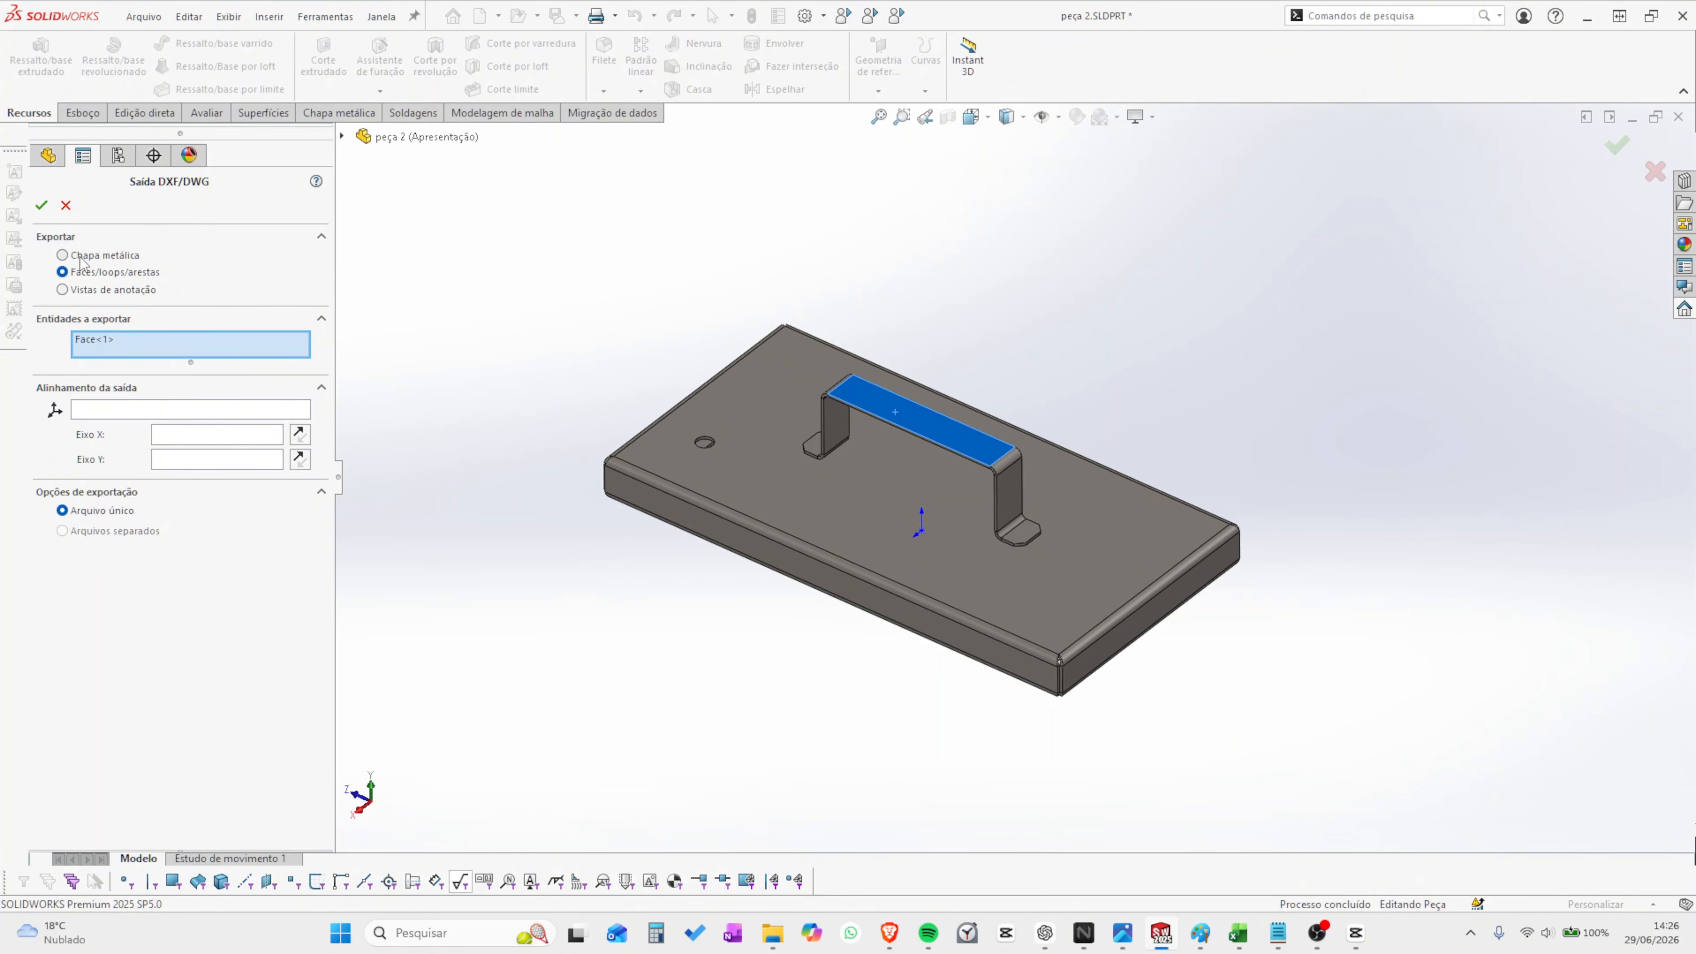
left_click(62, 256)
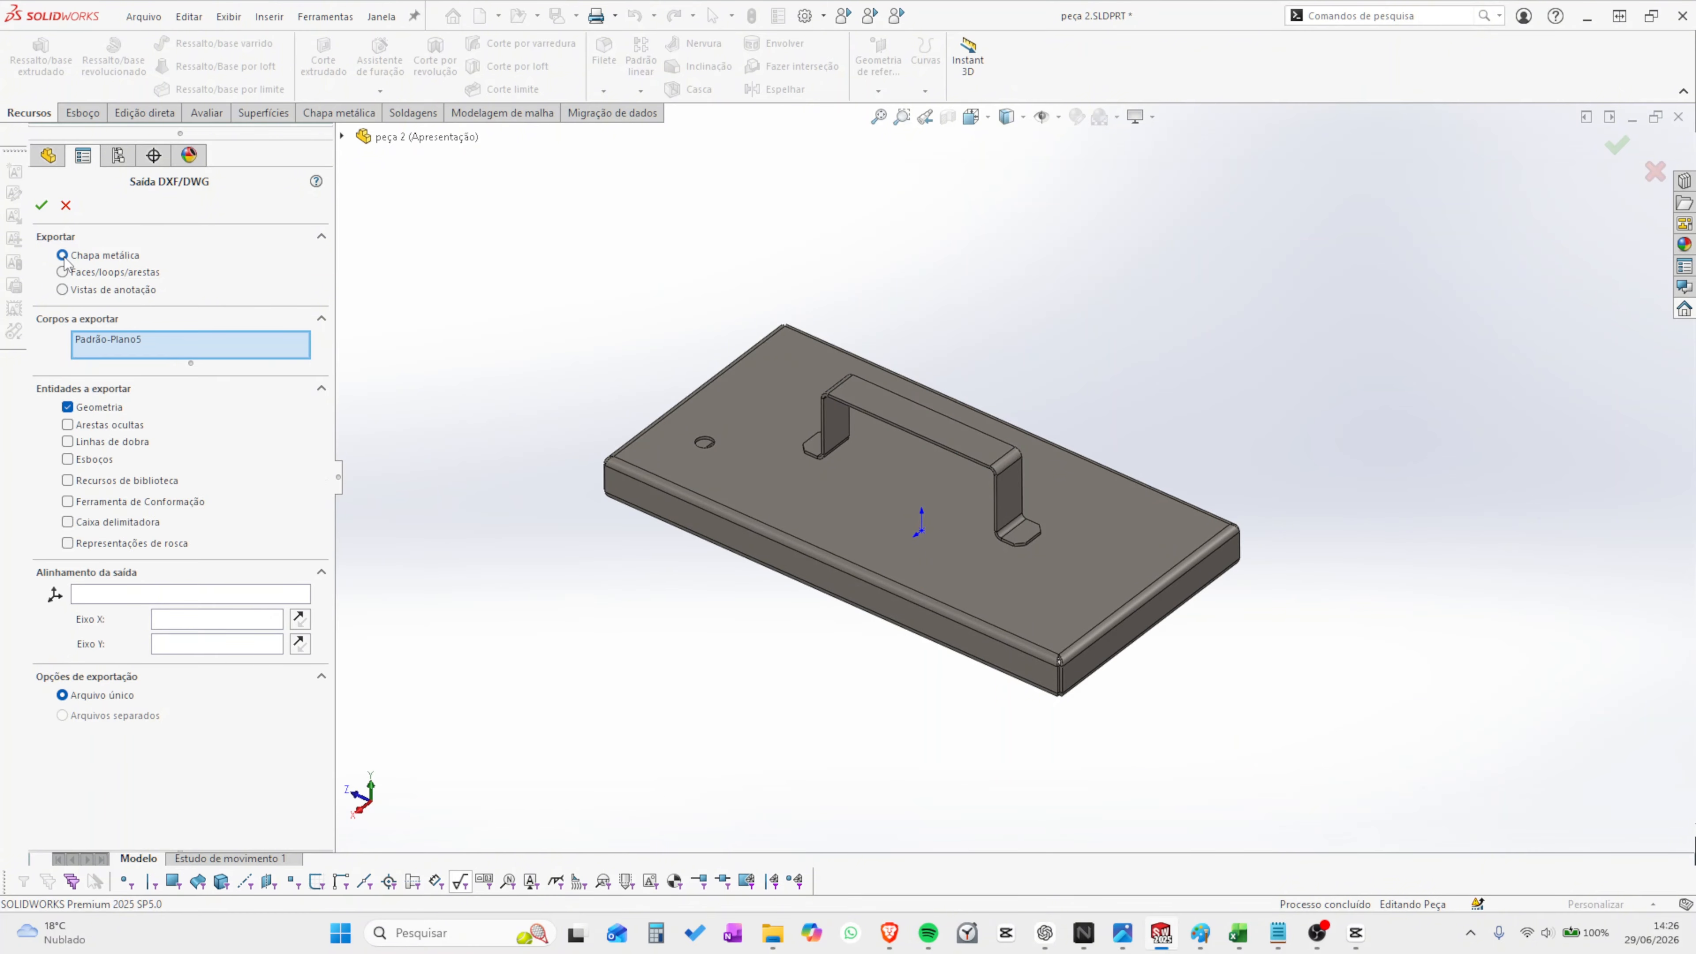
left_click(67, 442)
left_click(42, 205)
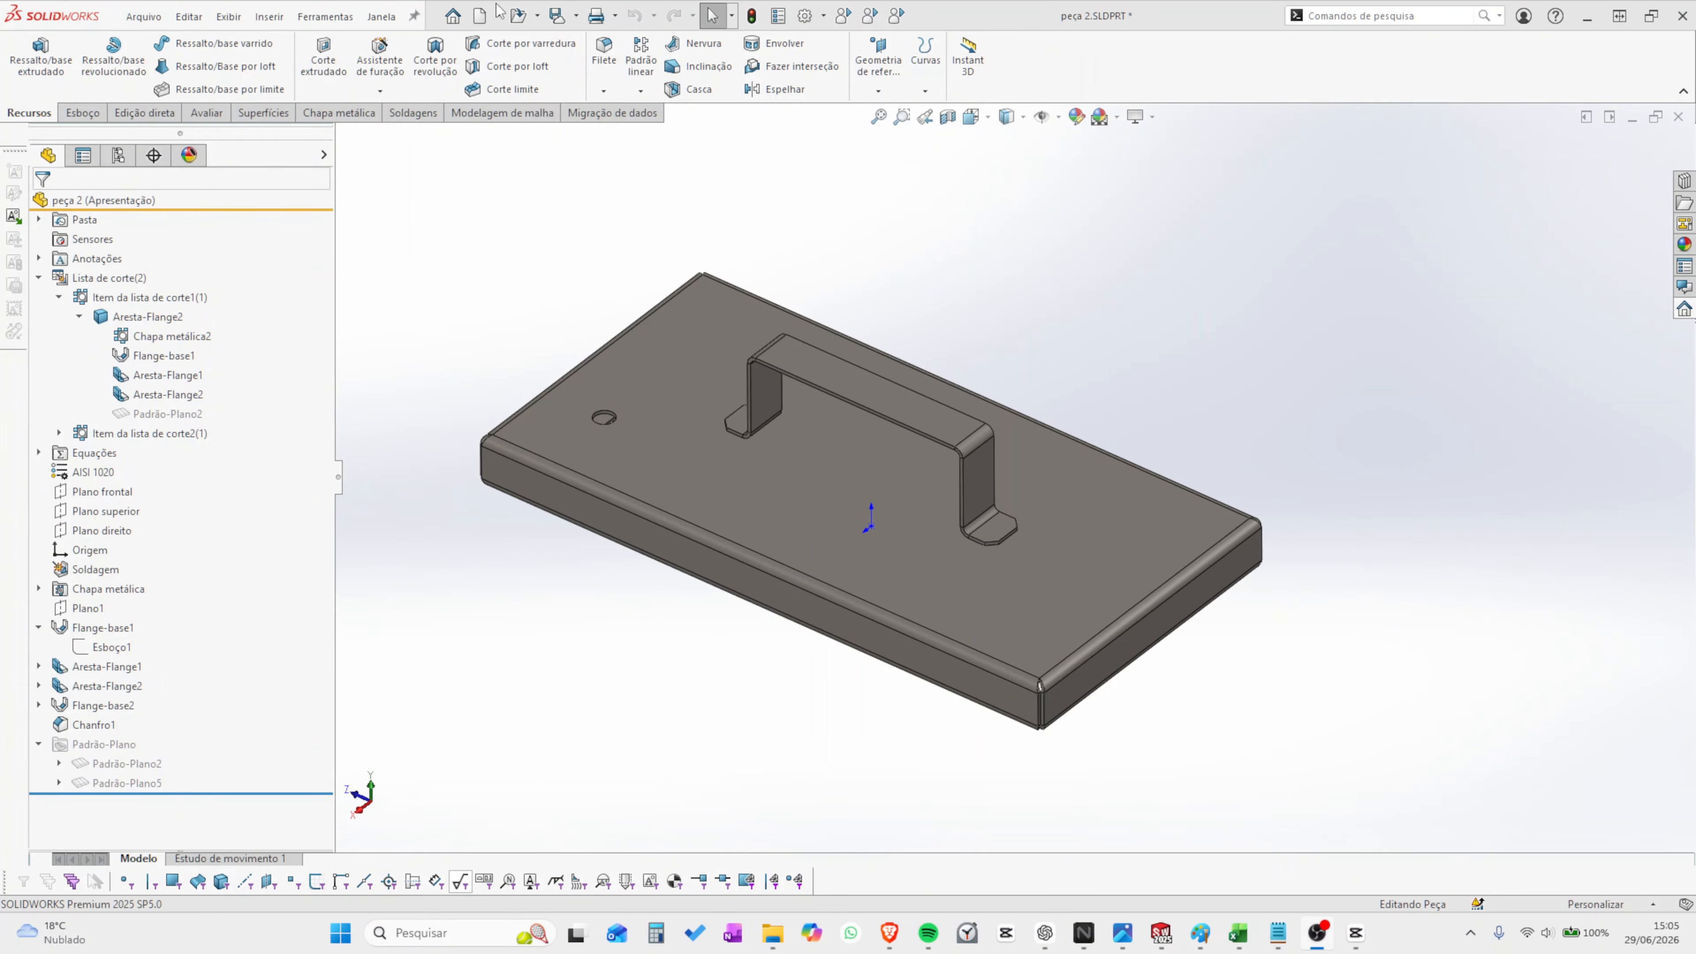
- Create an A3 drawing from the part and load the views of peça 2 into the view palette
mouse_move(499, 16)
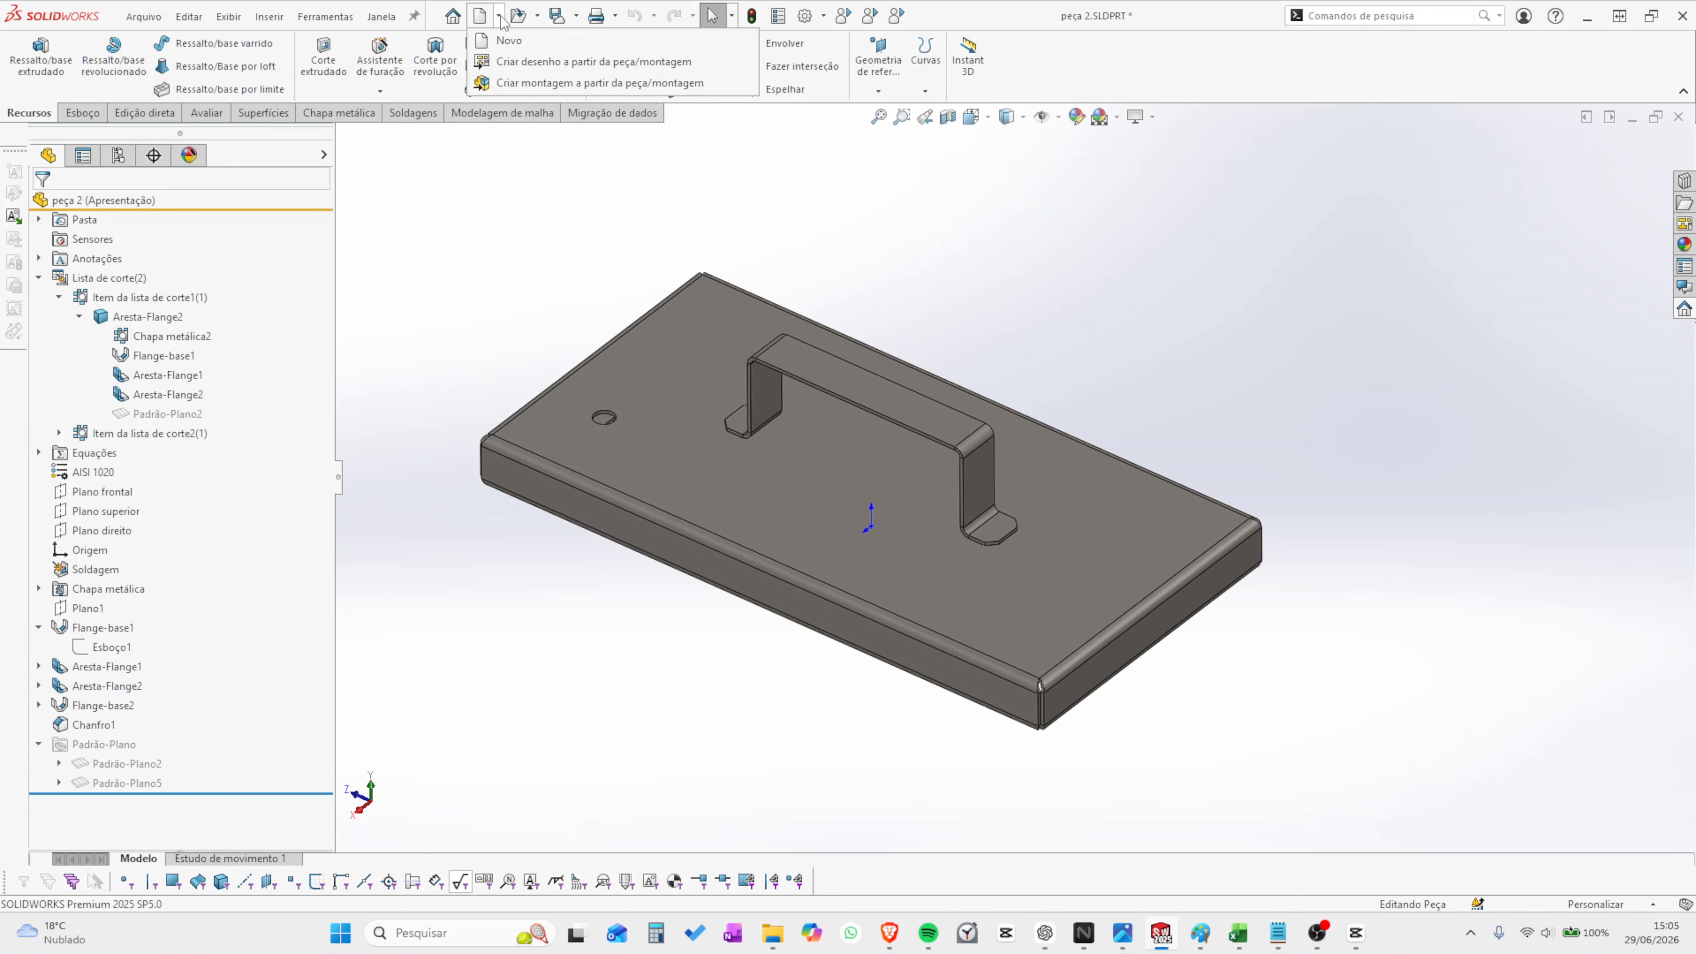
left_click(595, 62)
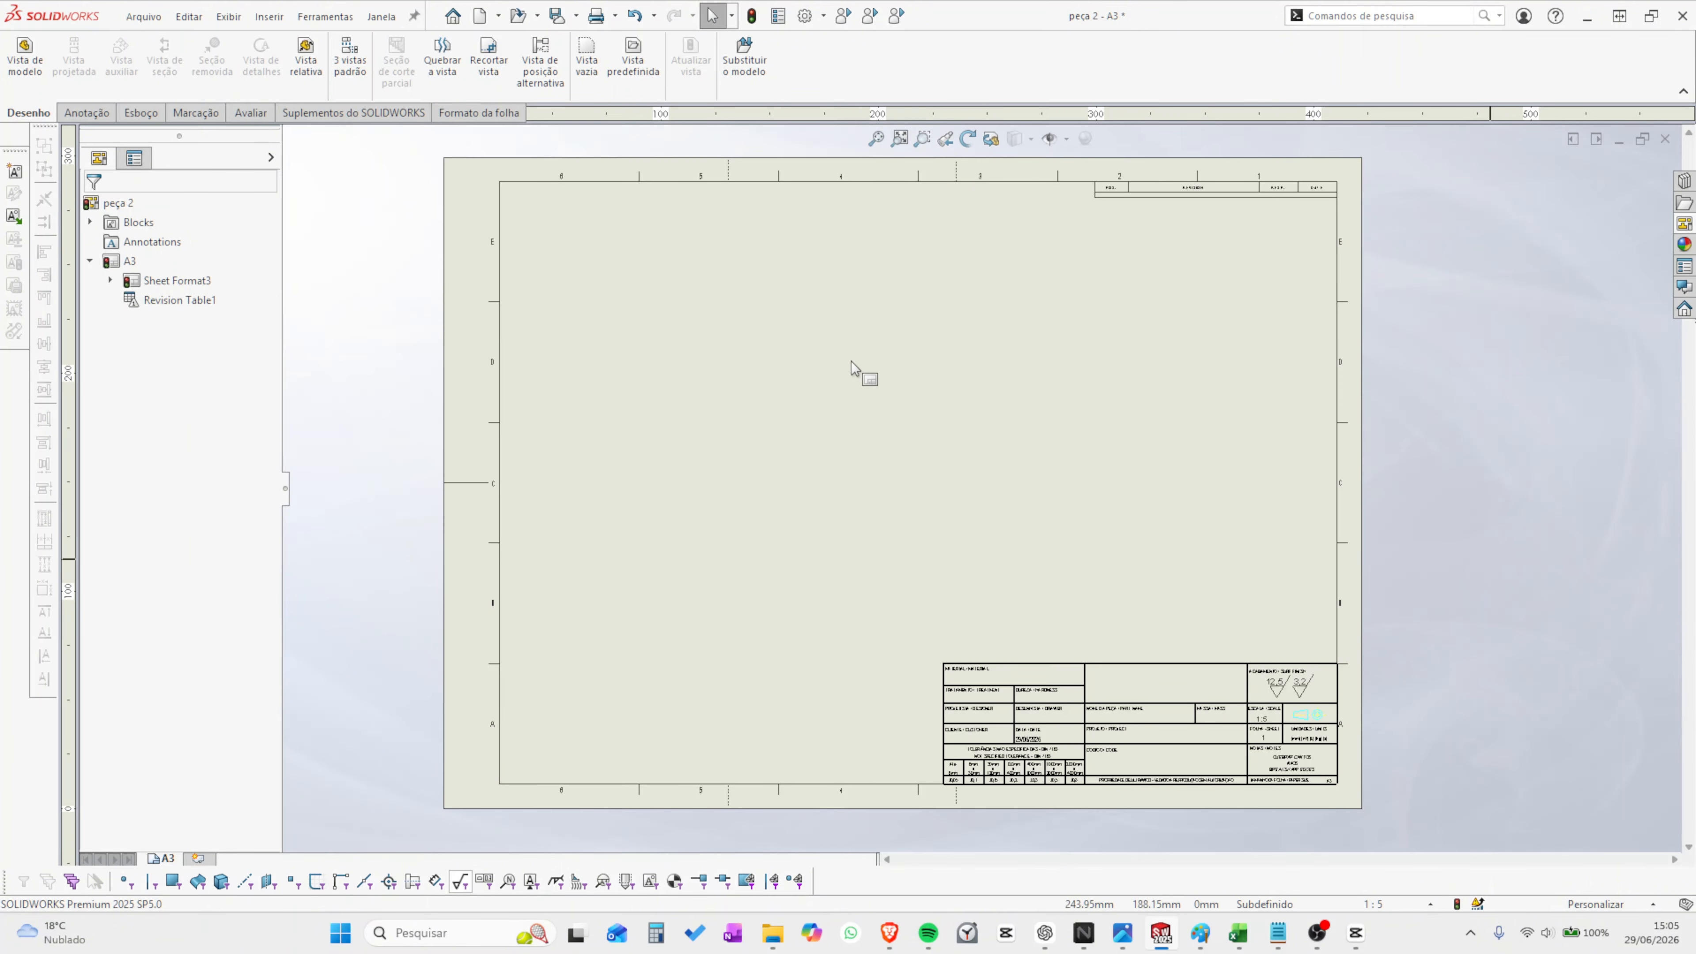
left_click(822, 345)
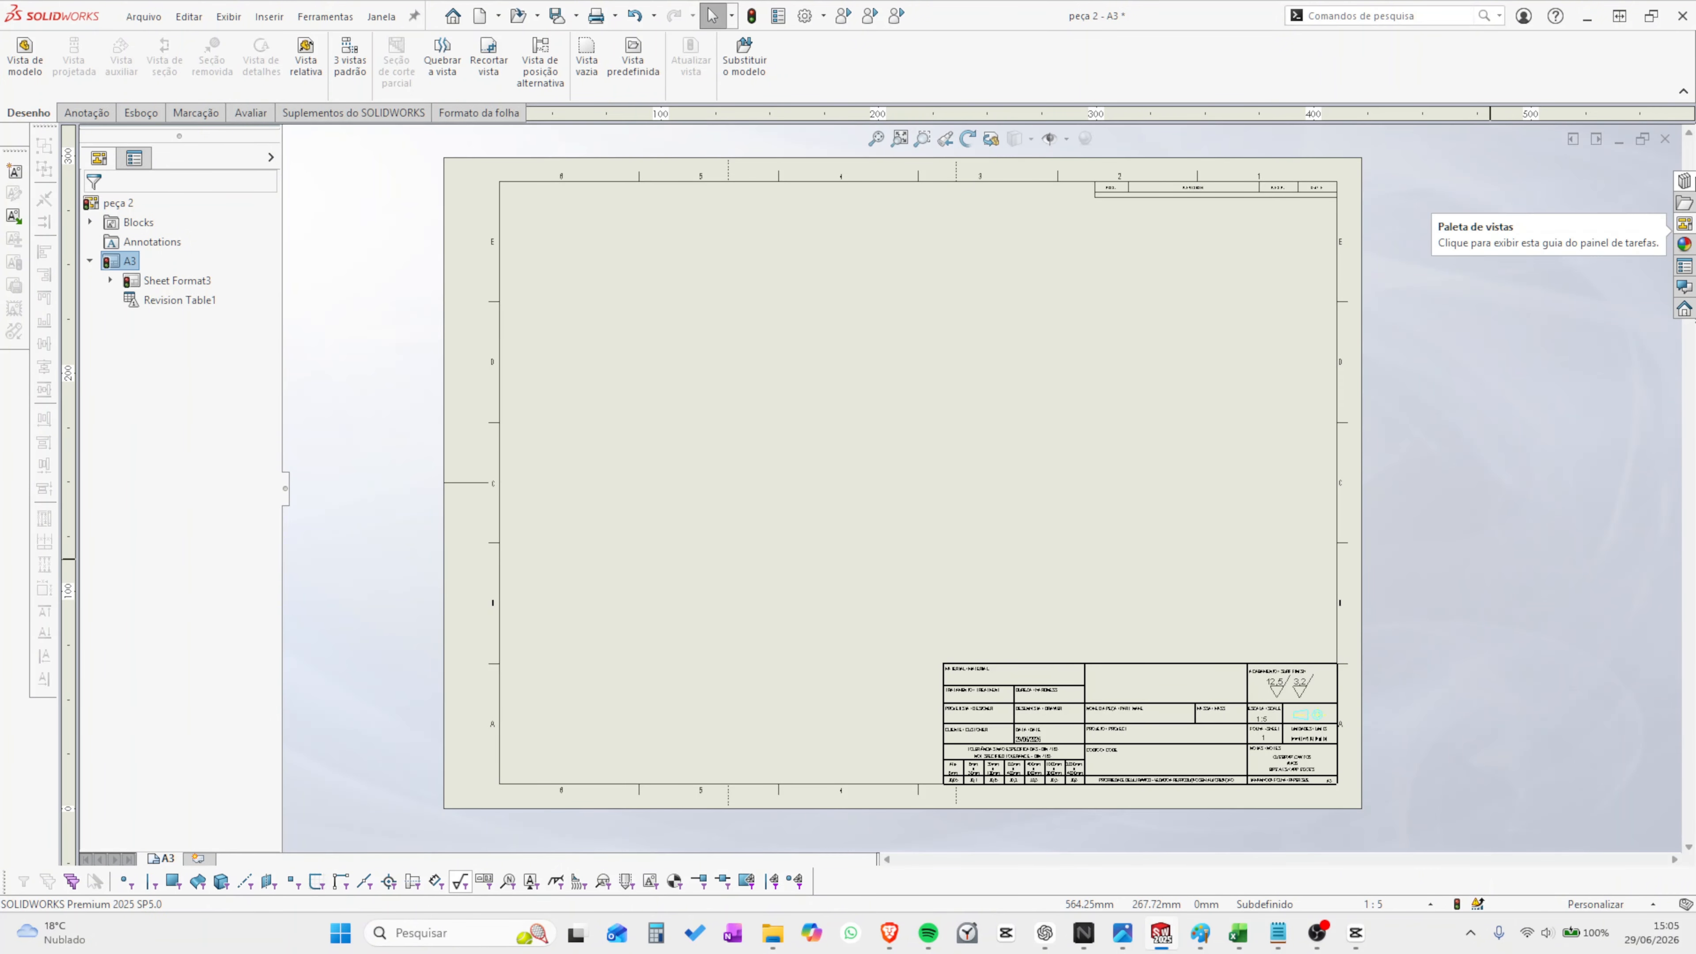
left_click(1685, 227)
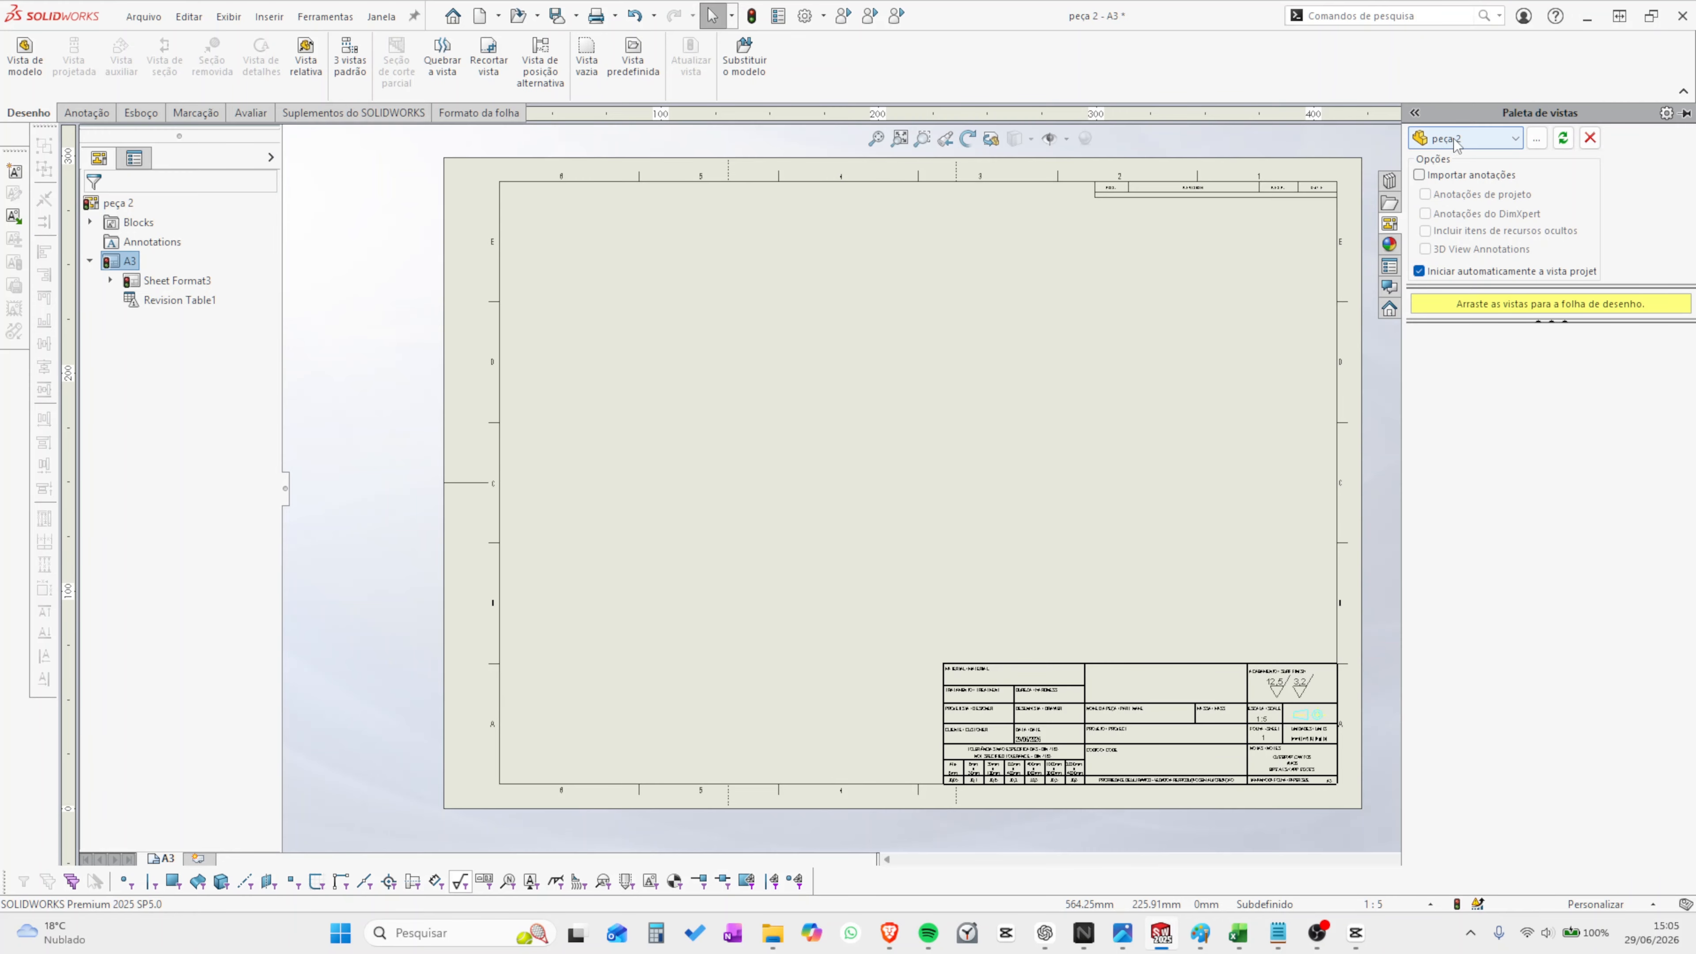
left_click(1563, 140)
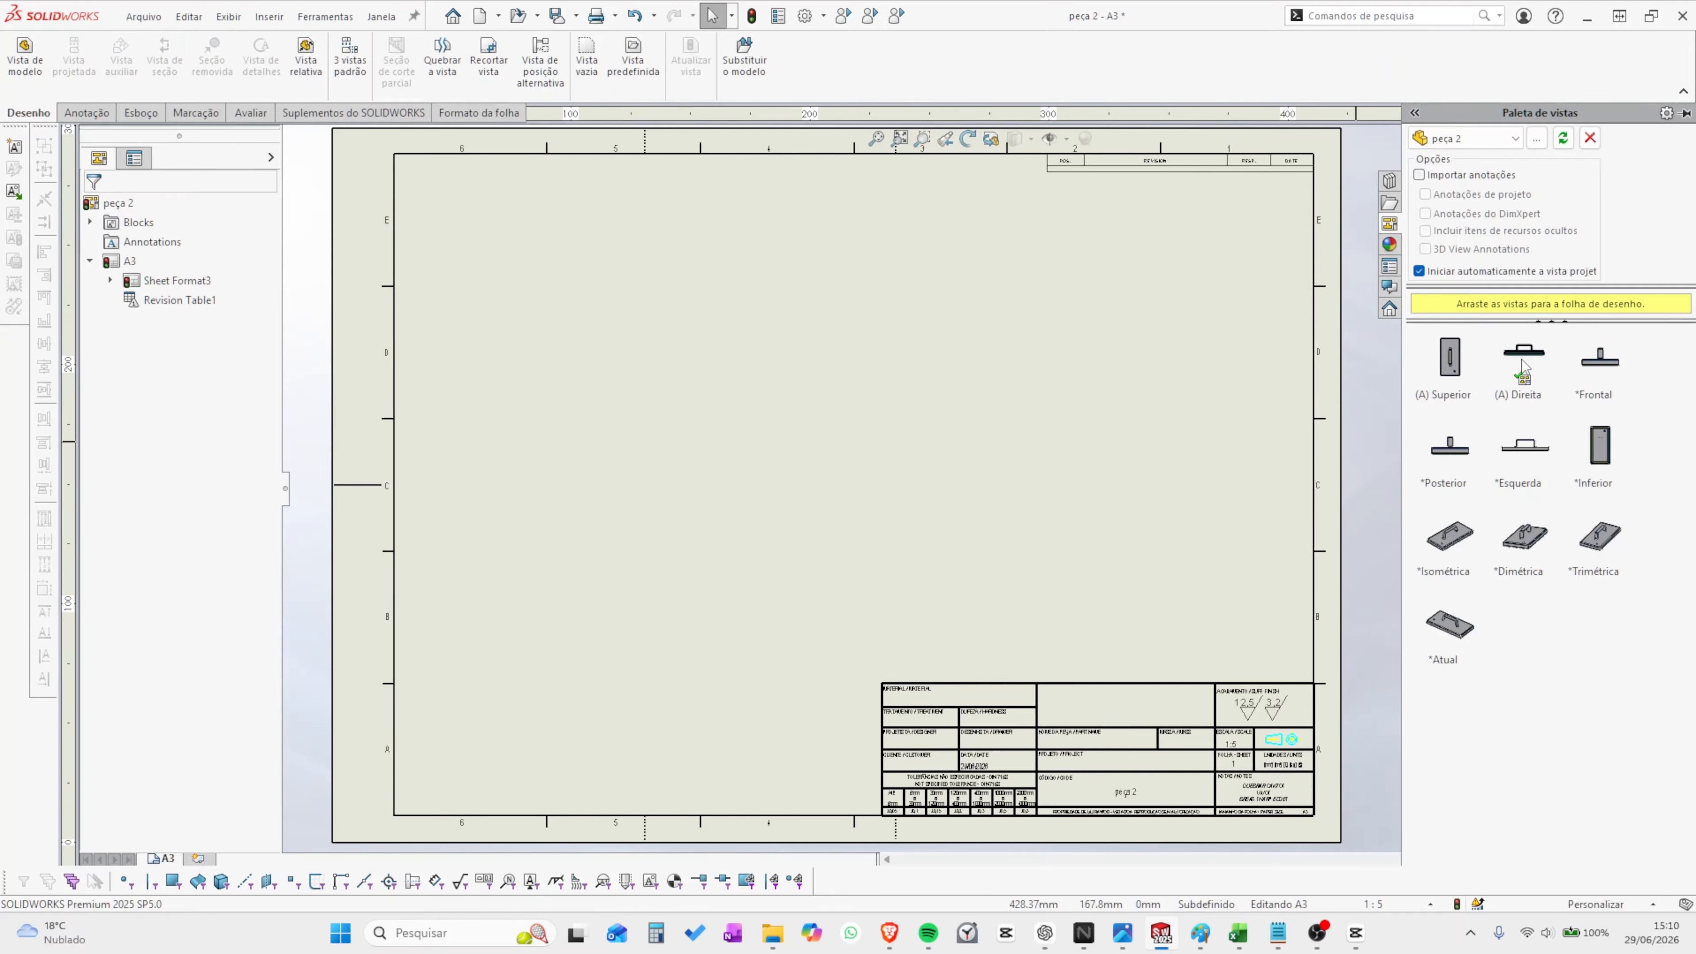
- Place the (A) Direita view on the sheet with projected views below and beside it, and reposition the base view
left_click_drag(1523, 364, 547, 306)
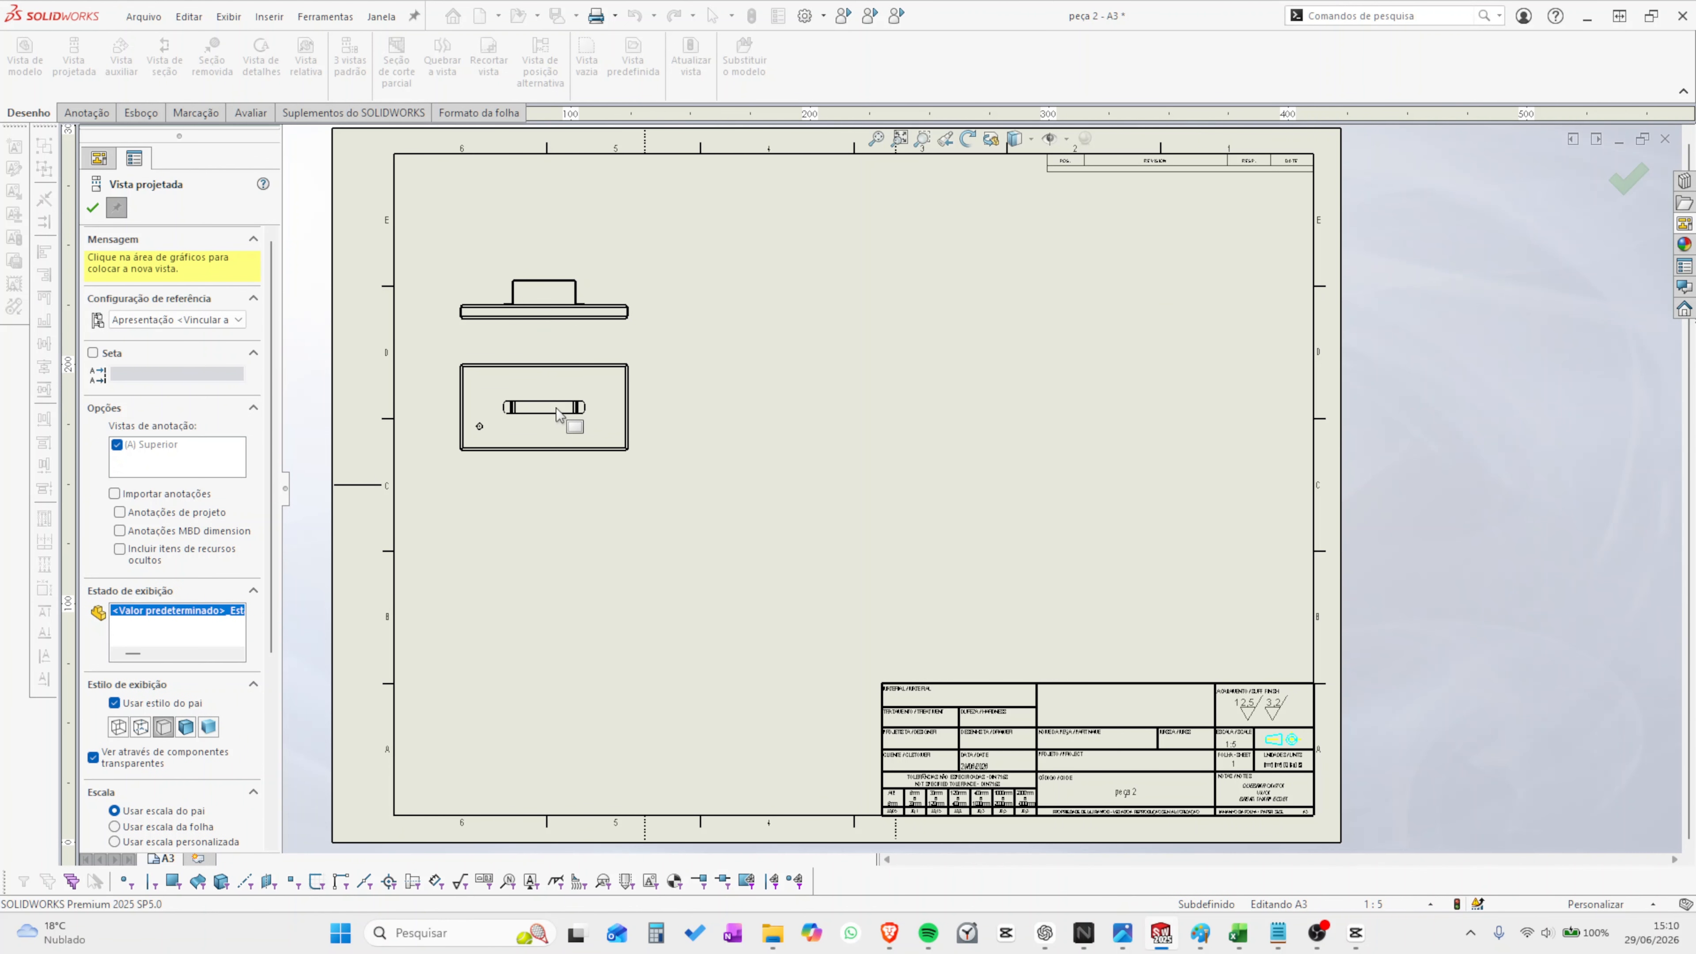
left_click(567, 410)
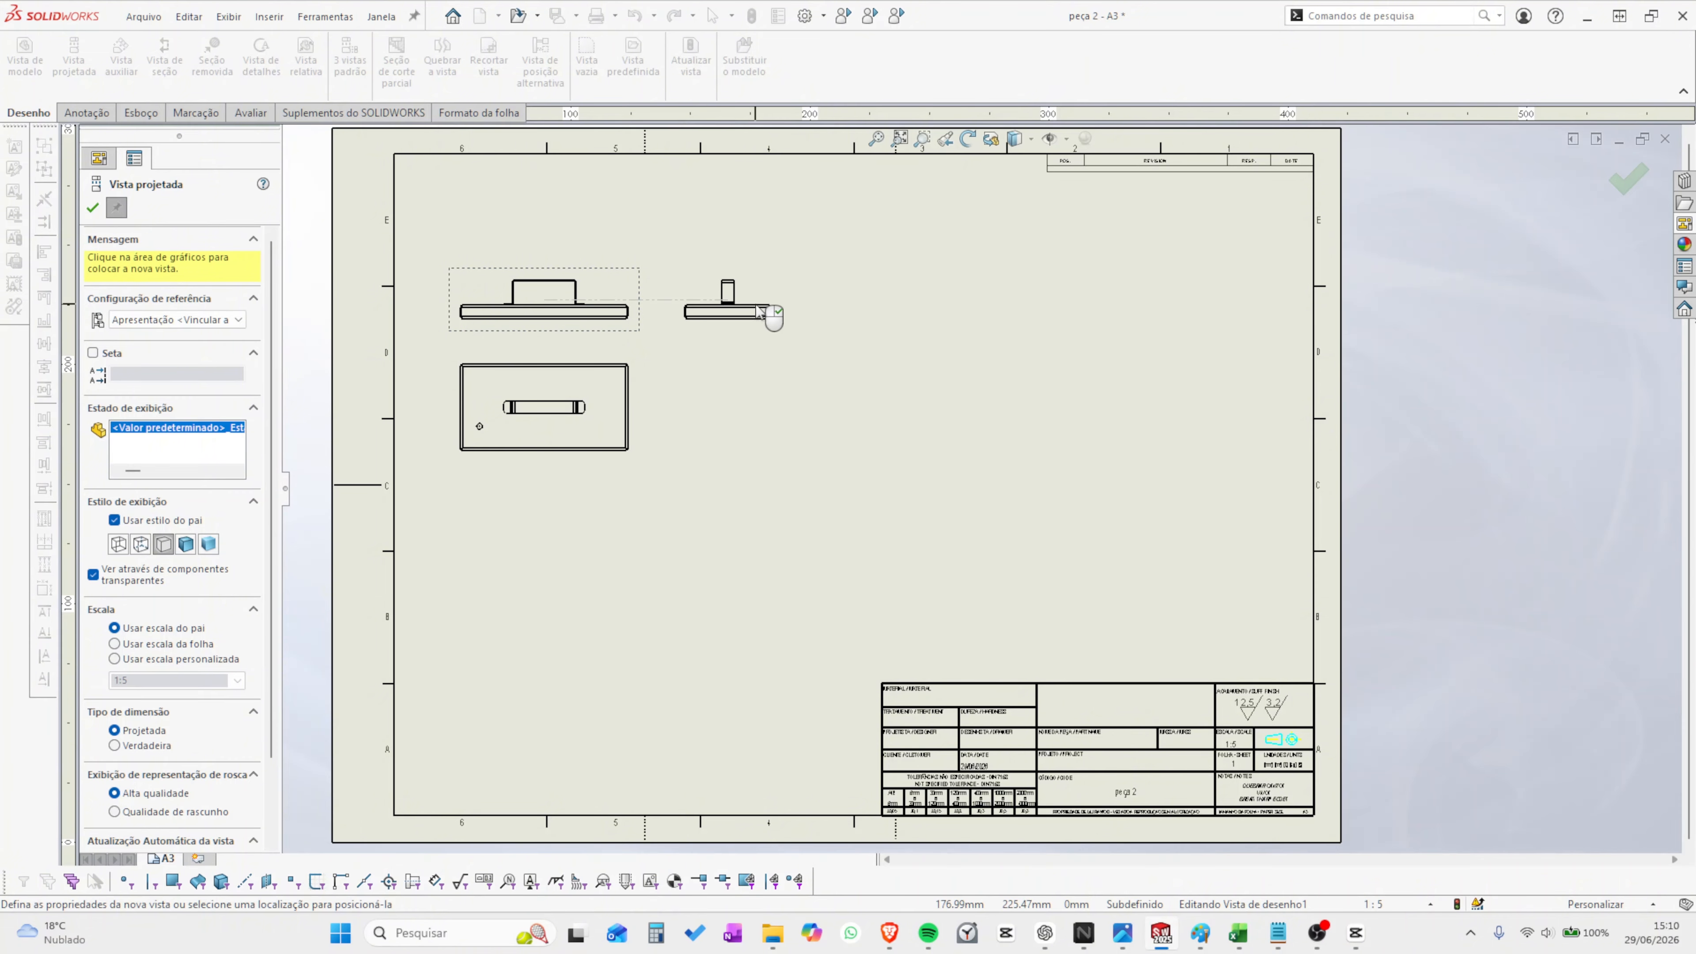
left_click(752, 309)
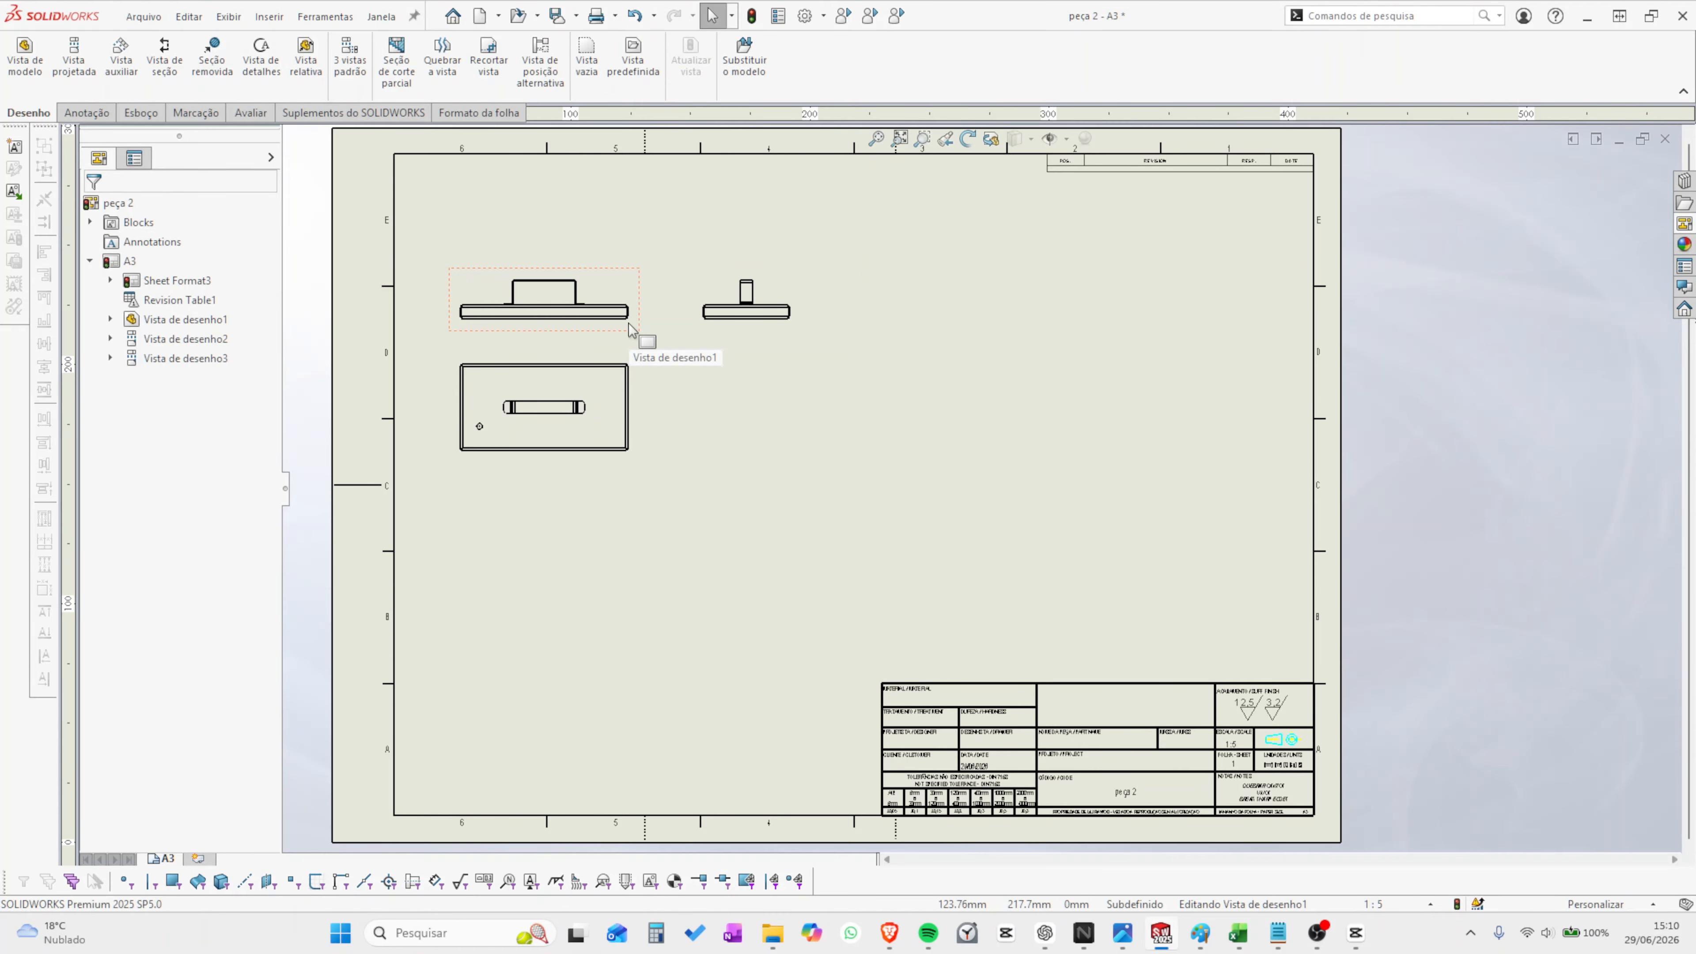
left_click_drag(630, 328, 665, 318)
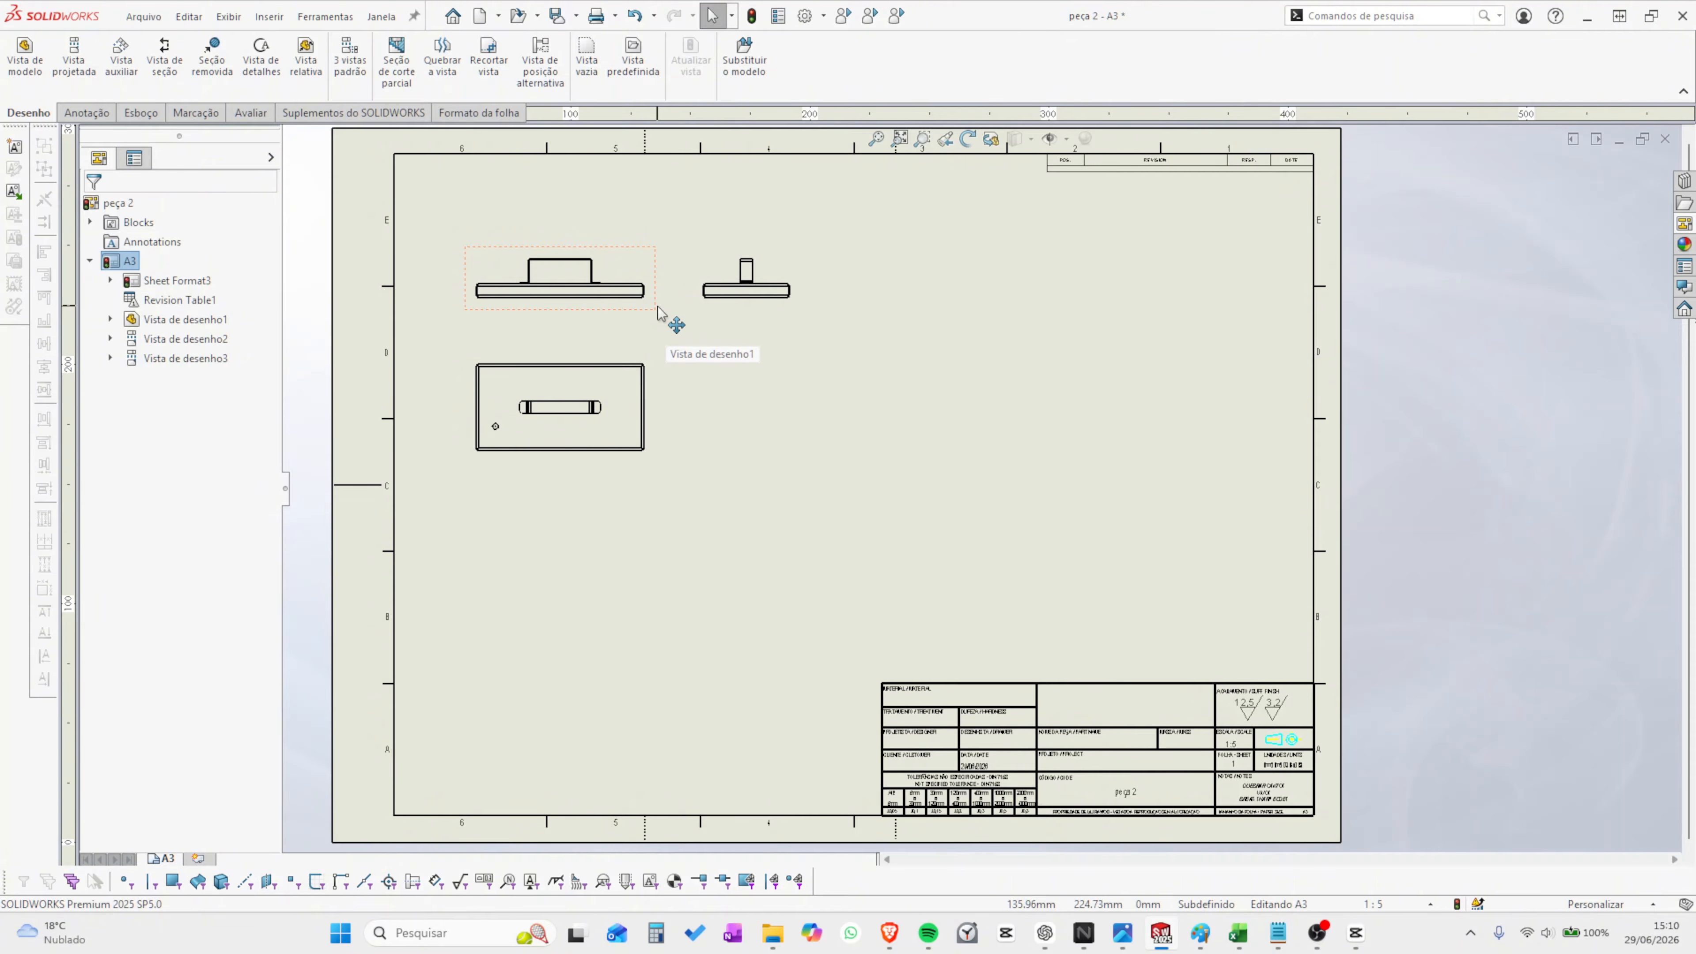
left_click(651, 306)
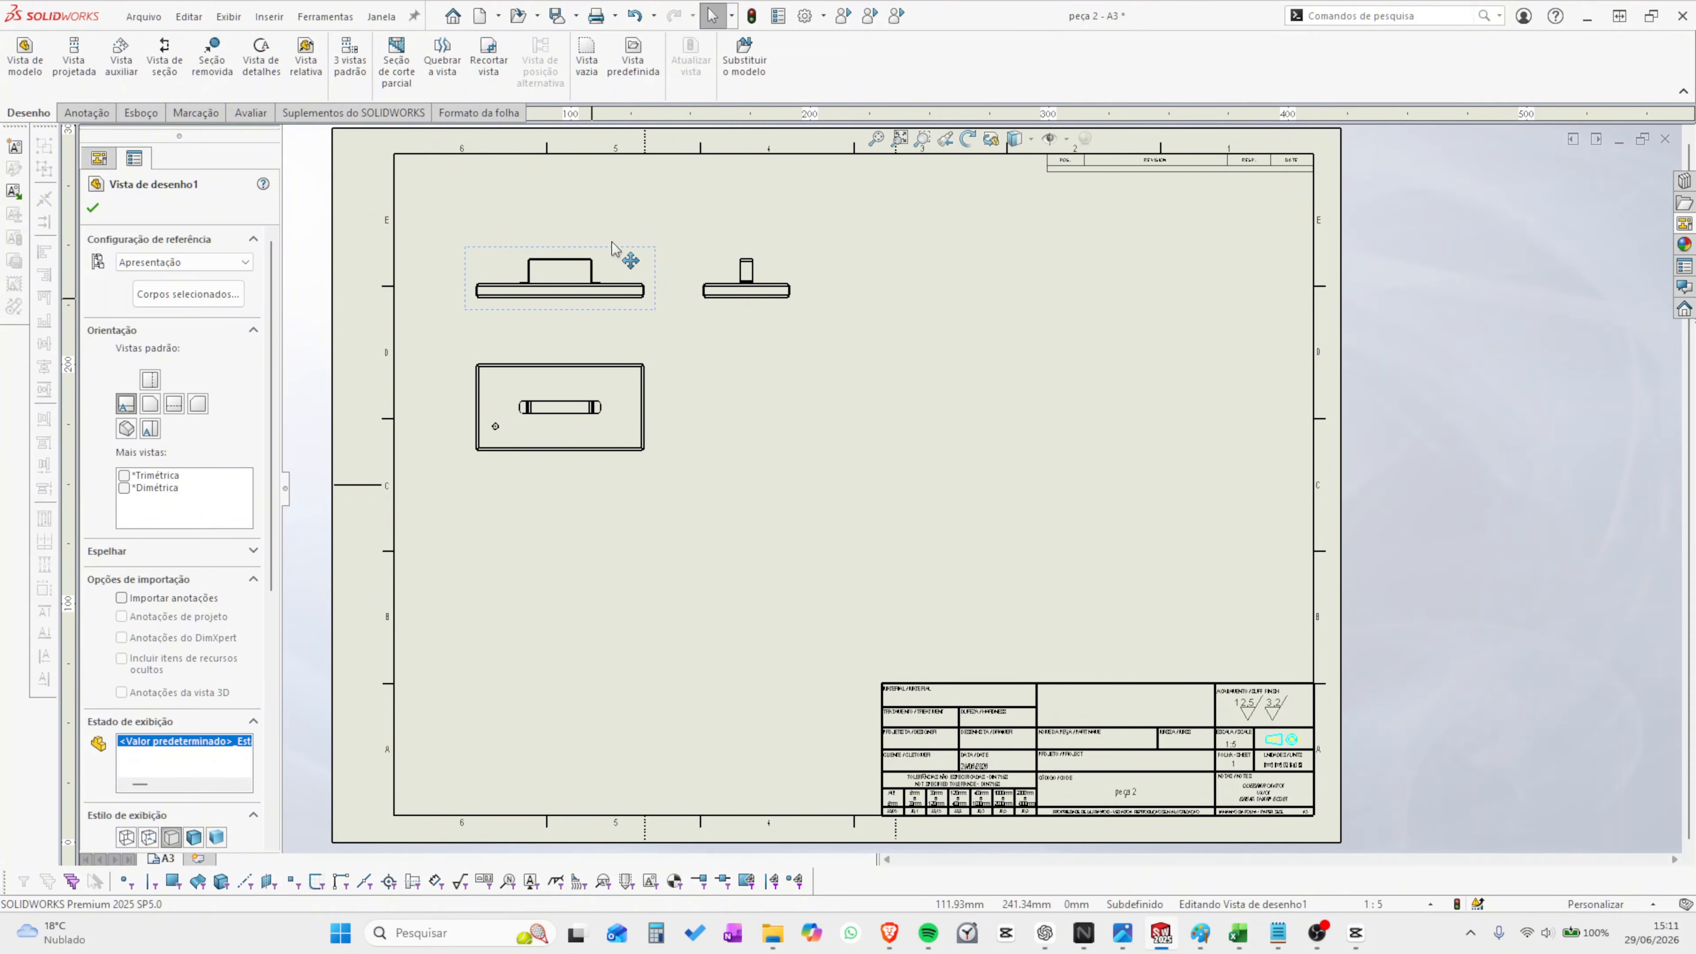
- Project an isometric view from the base view and place it in the upper-right corner of the sheet
left_click(79, 70)
scroll(906, 311, "up", 4)
left_click(906, 311)
key("Escape")
left_click_drag(925, 315, 1104, 417)
scroll(1100, 399, "down", 3)
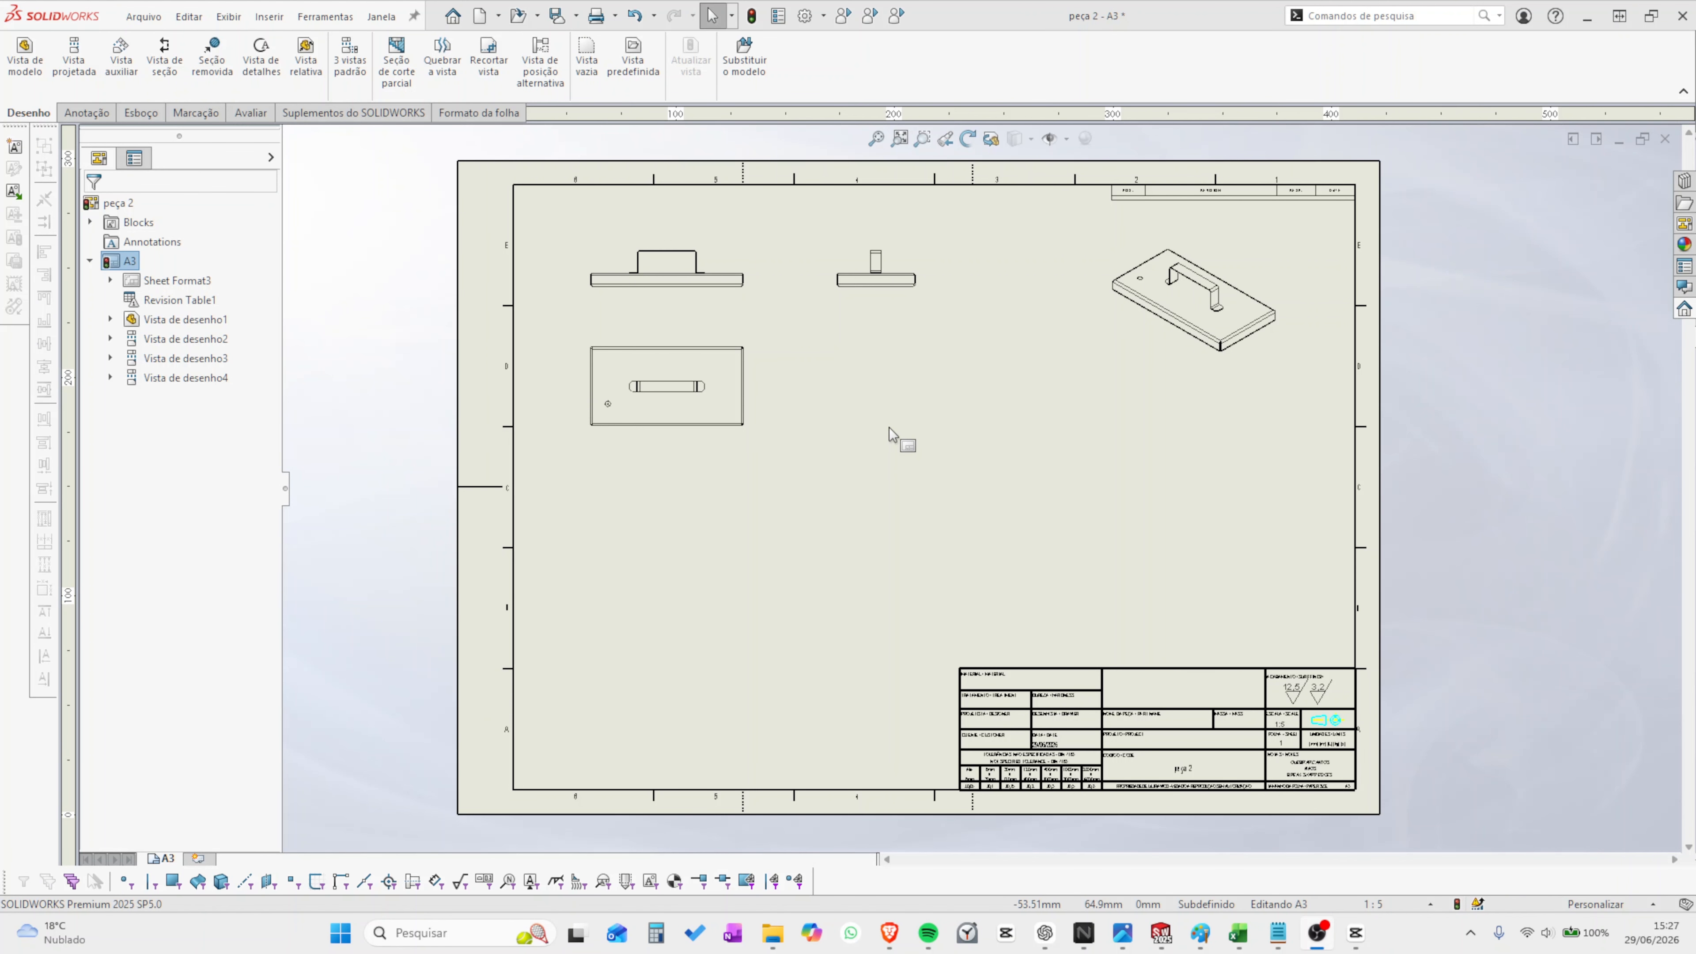
- Copy the base view and paste two copies side by side below the existing views
left_click(758, 301)
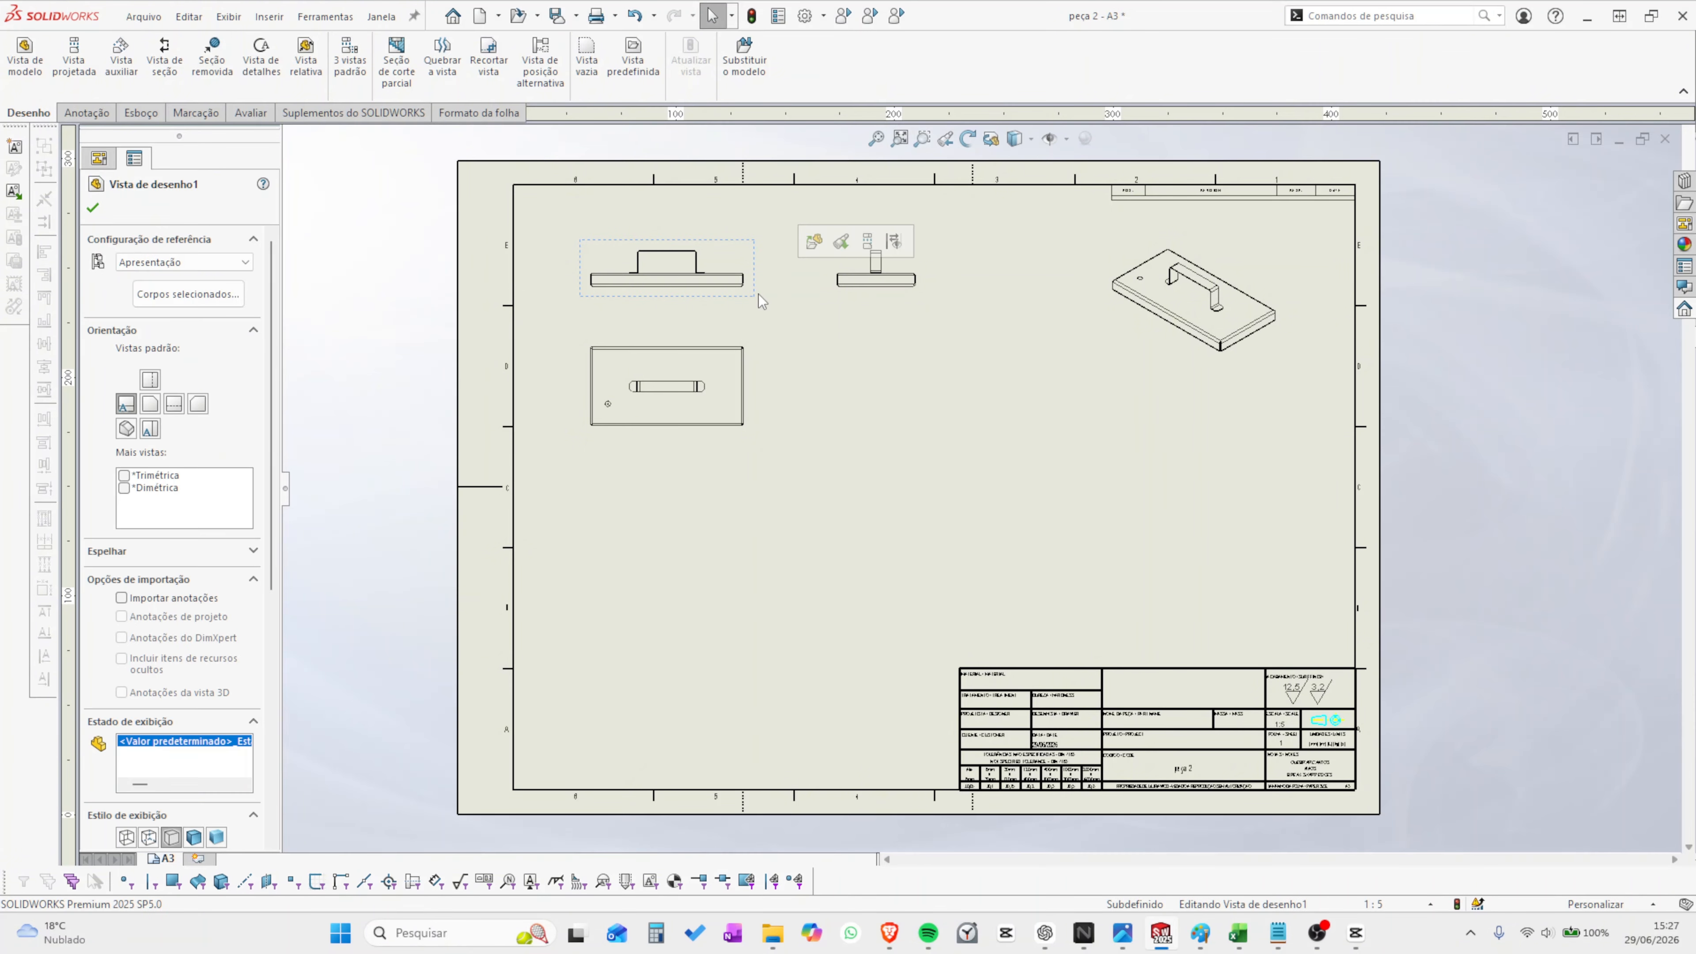
left_click(753, 590)
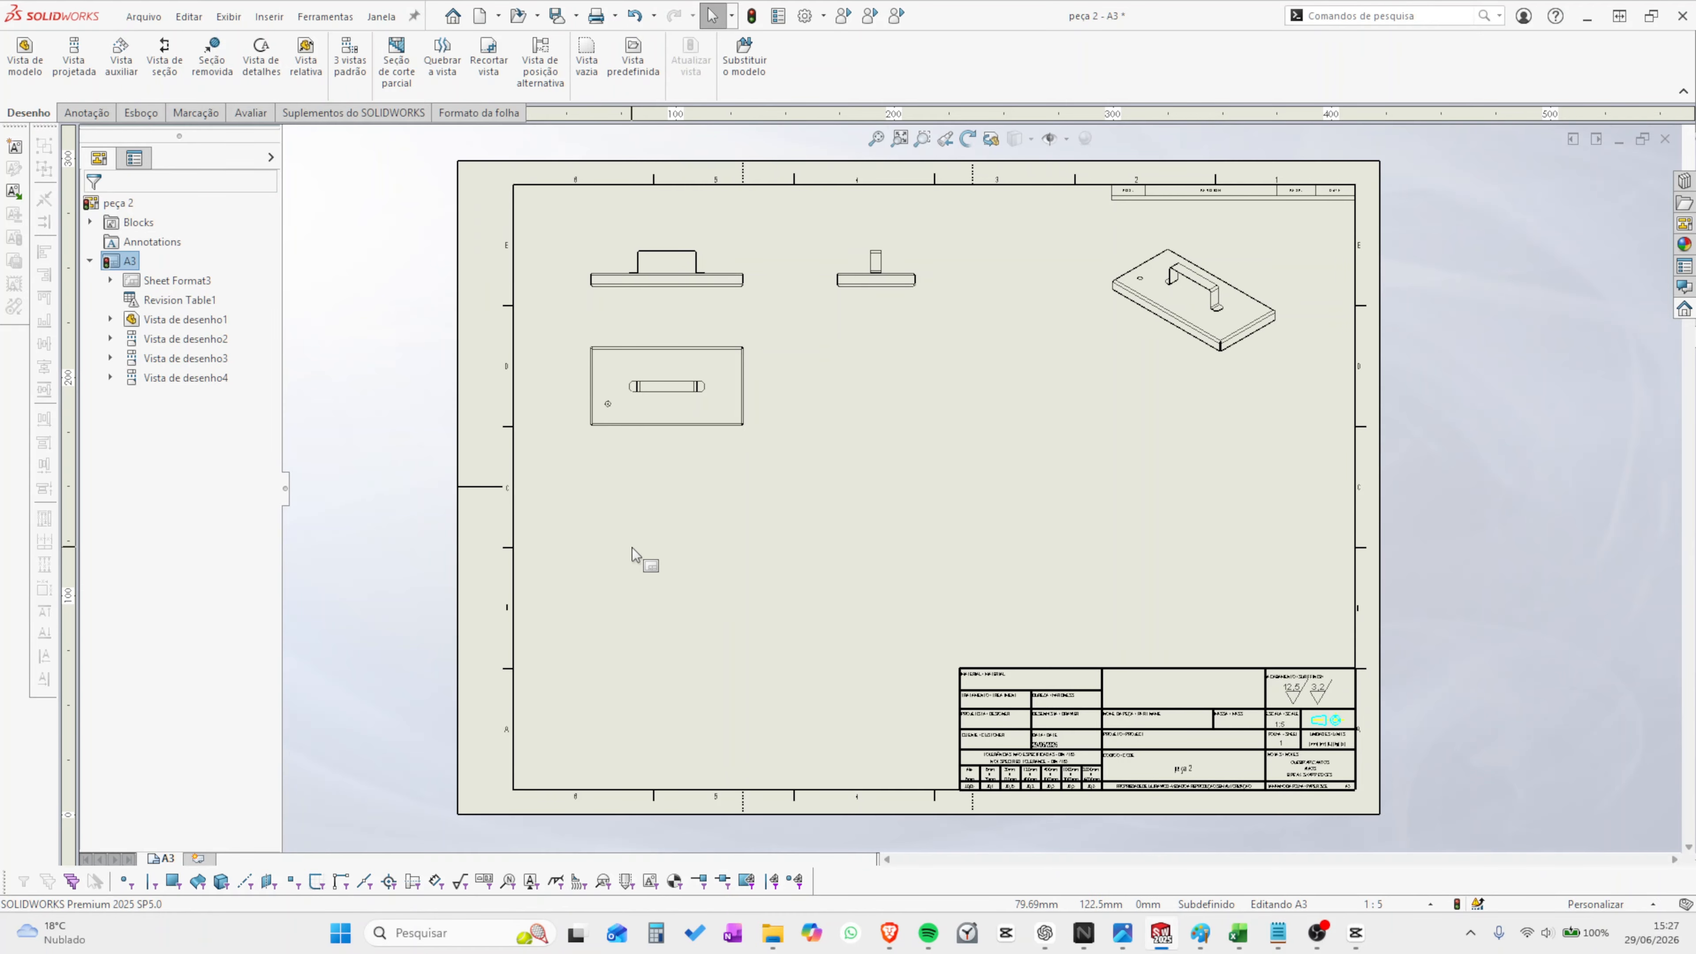
left_click(659, 558)
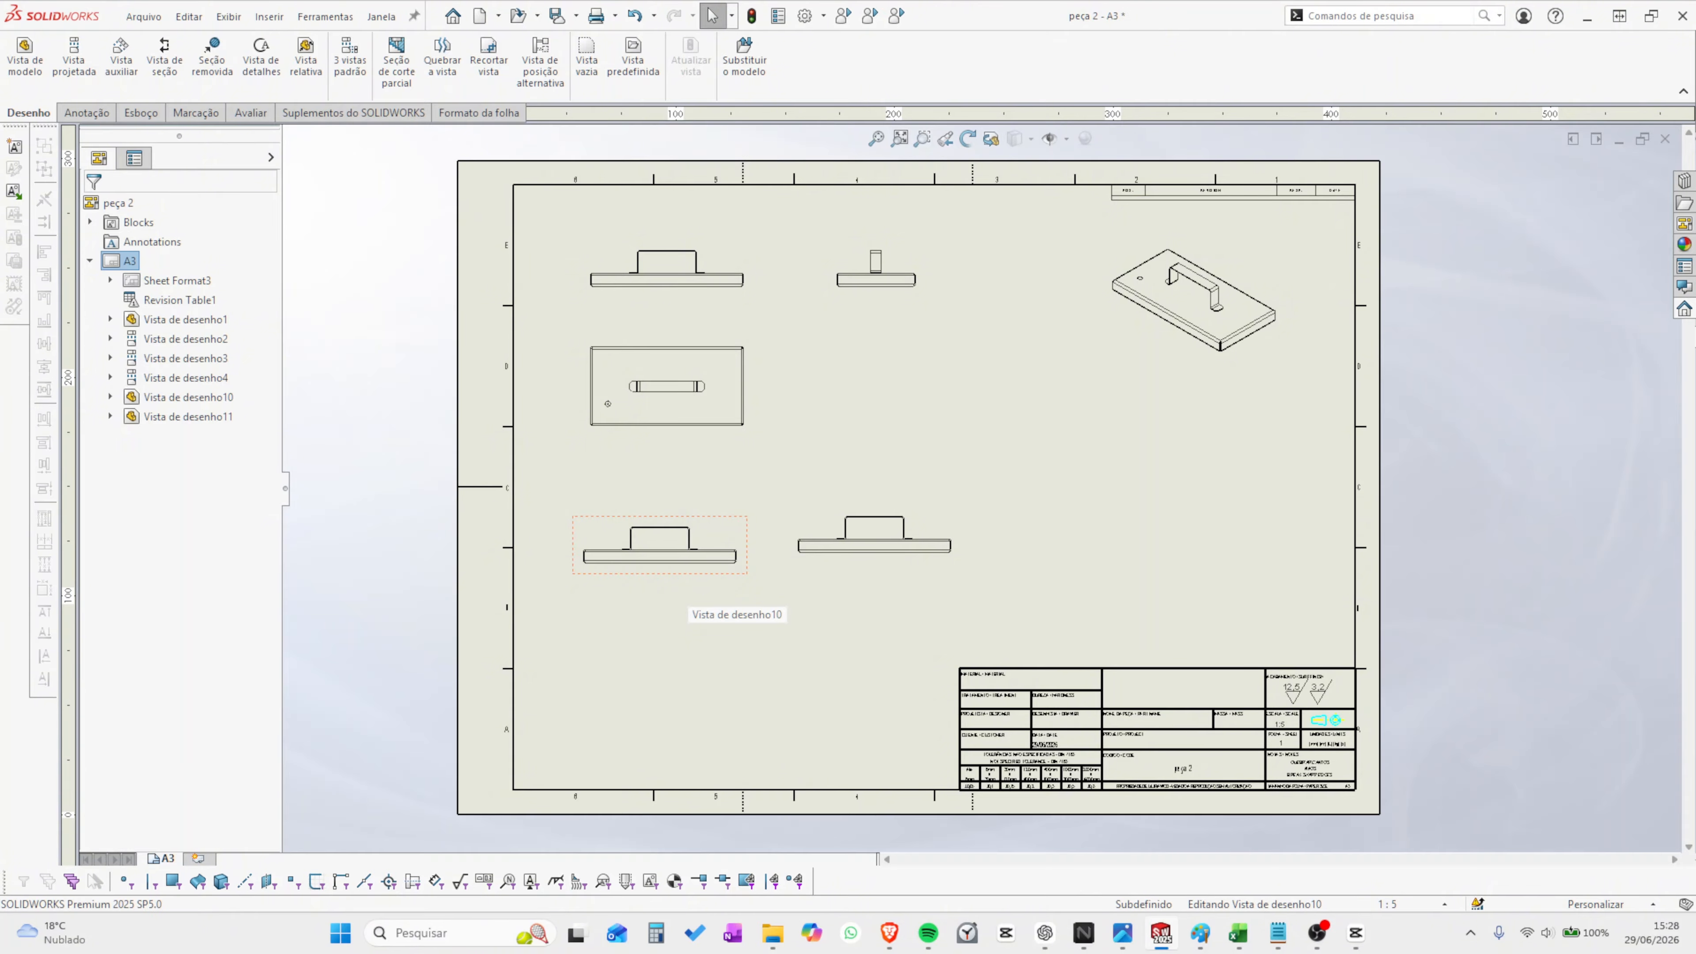
- Limit the first copied view to the plate body, Aresta-Flange2
left_click(692, 574)
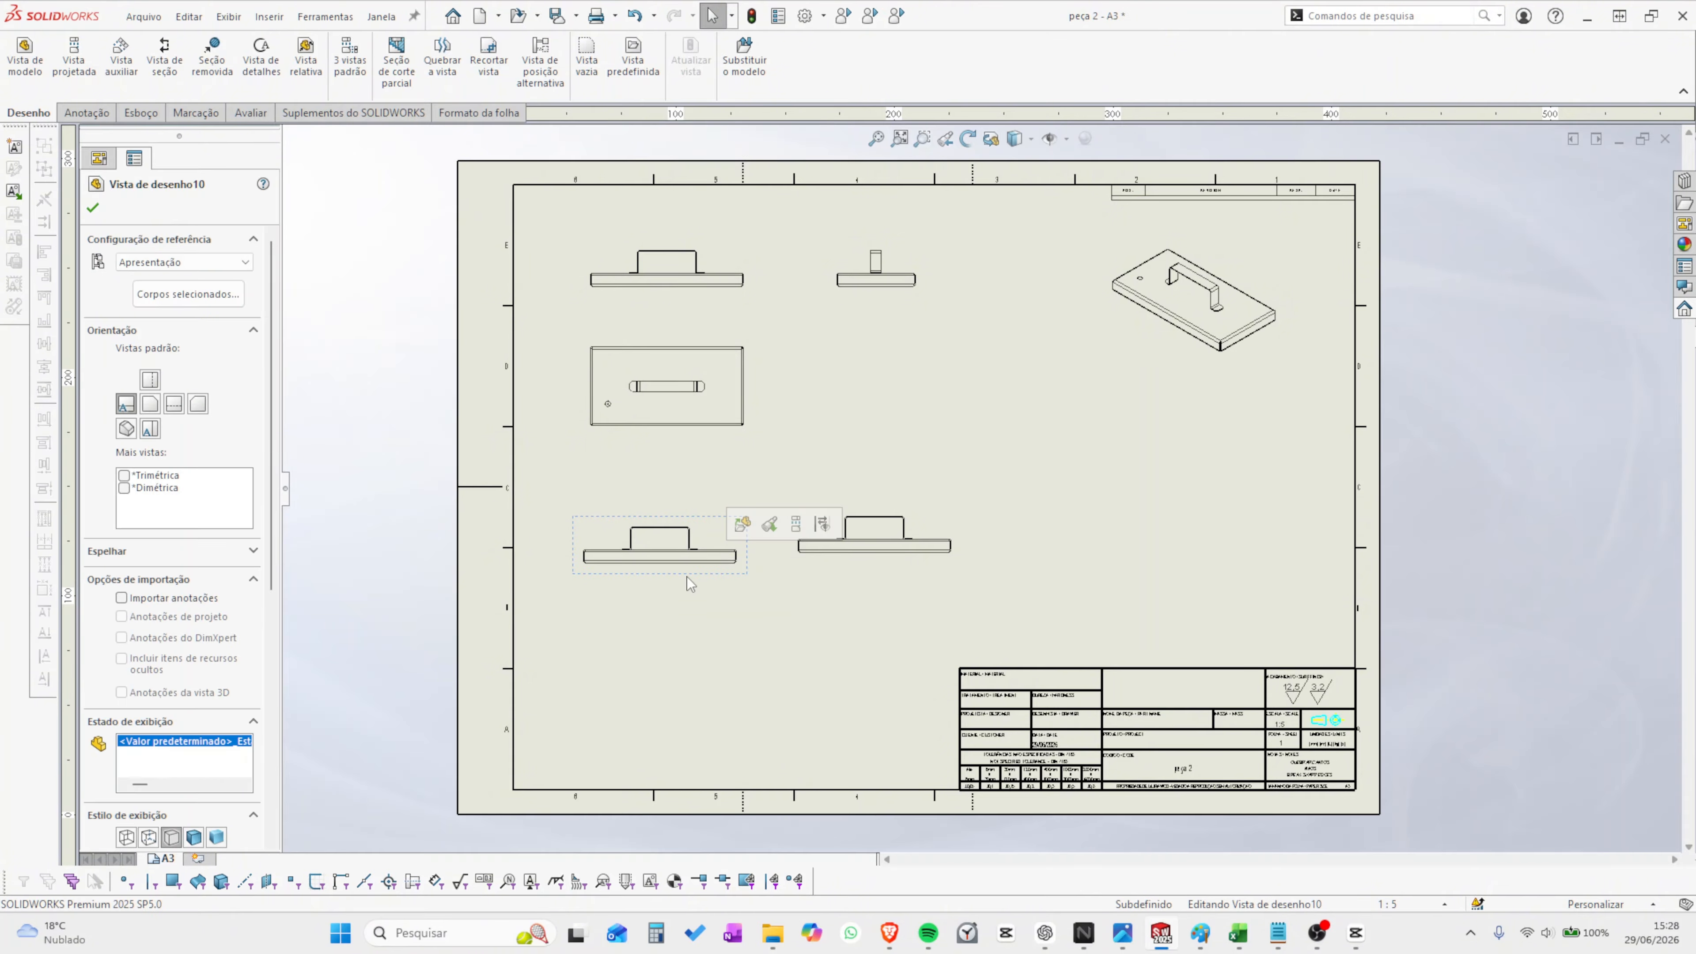
left_click(189, 295)
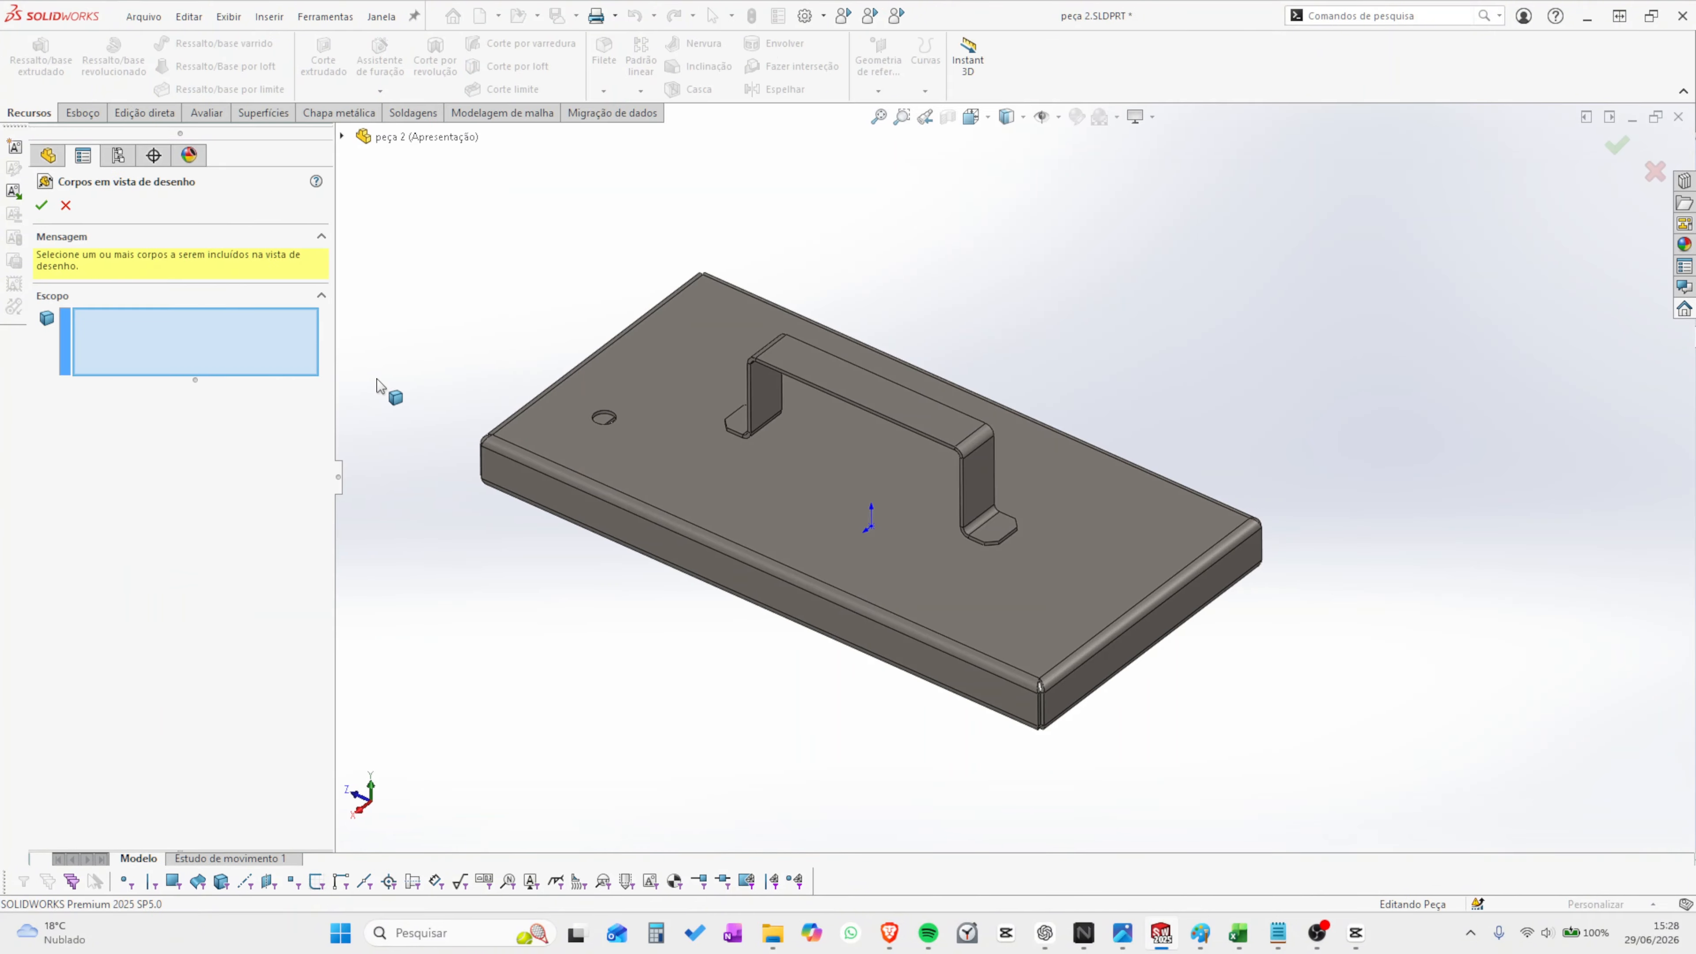
left_click(571, 459)
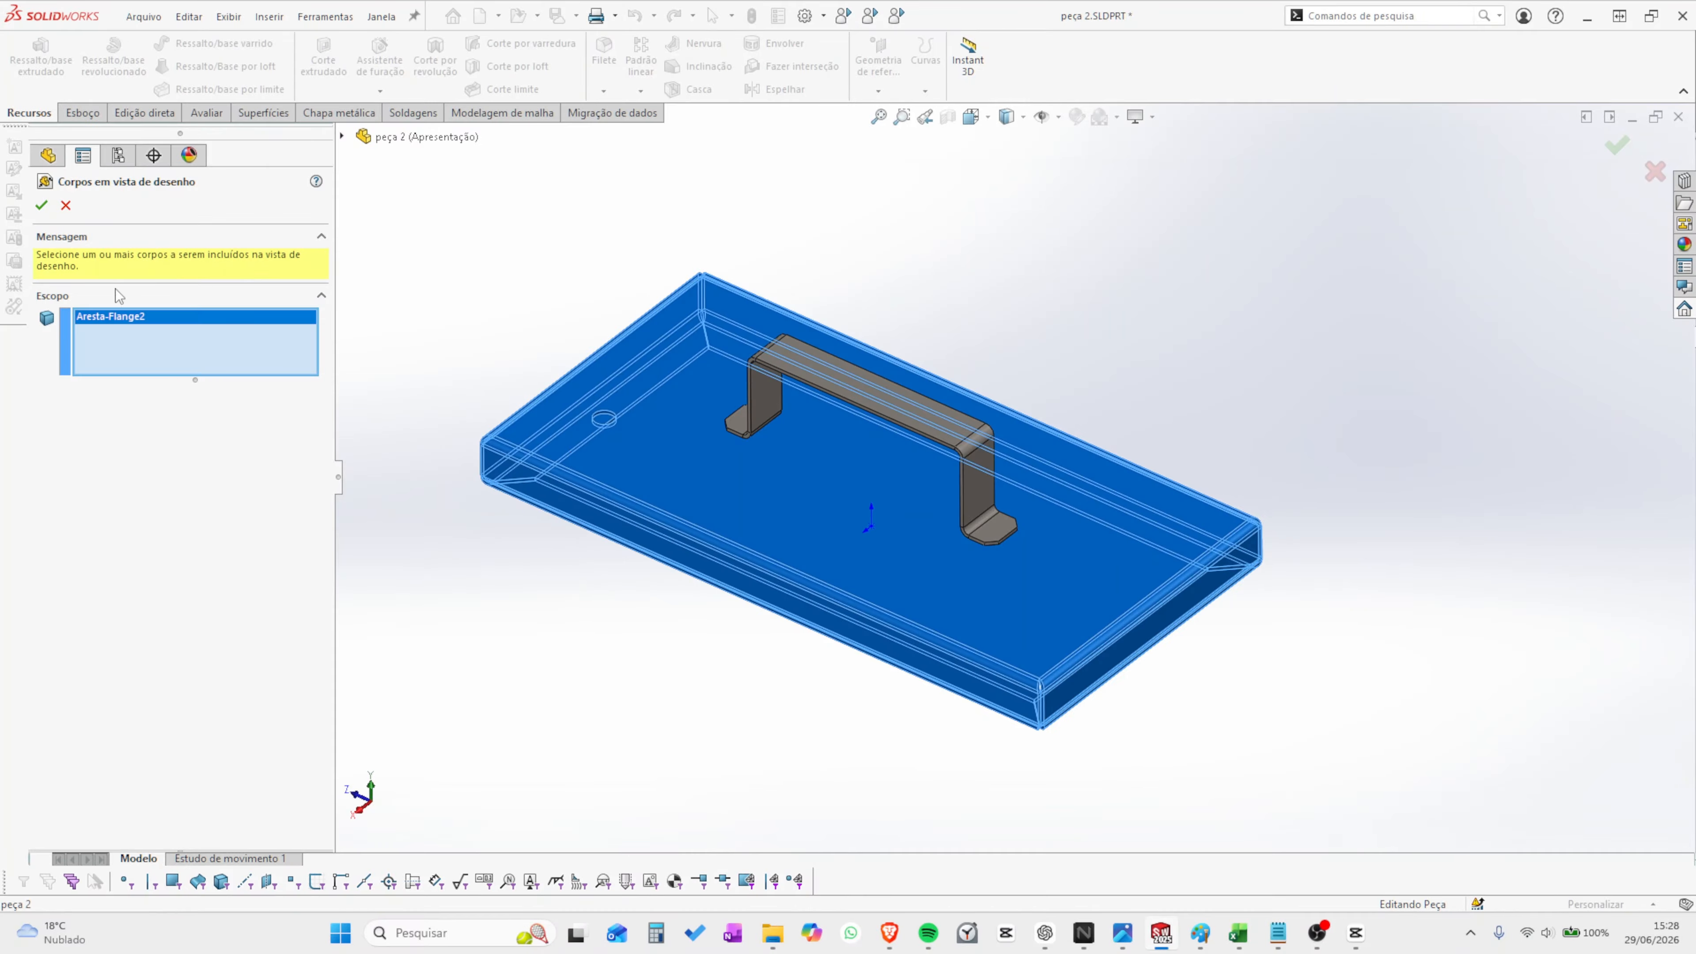
left_click(41, 205)
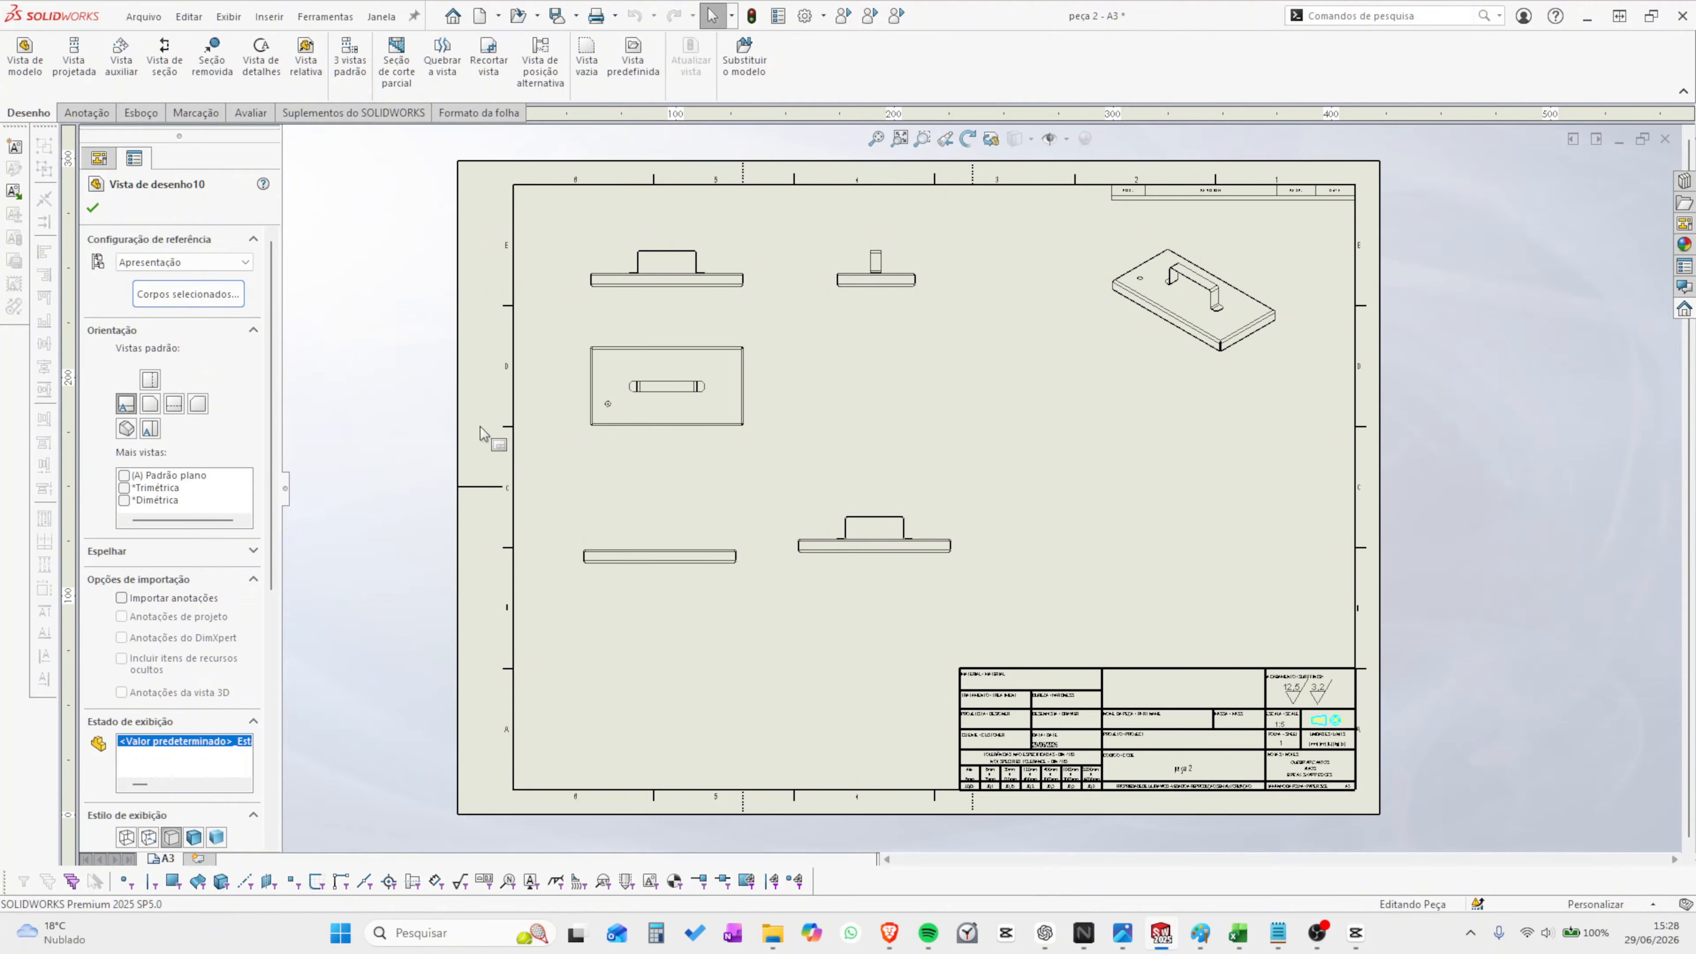
- Limit the second copied view to the handle body only
left_click(808, 571)
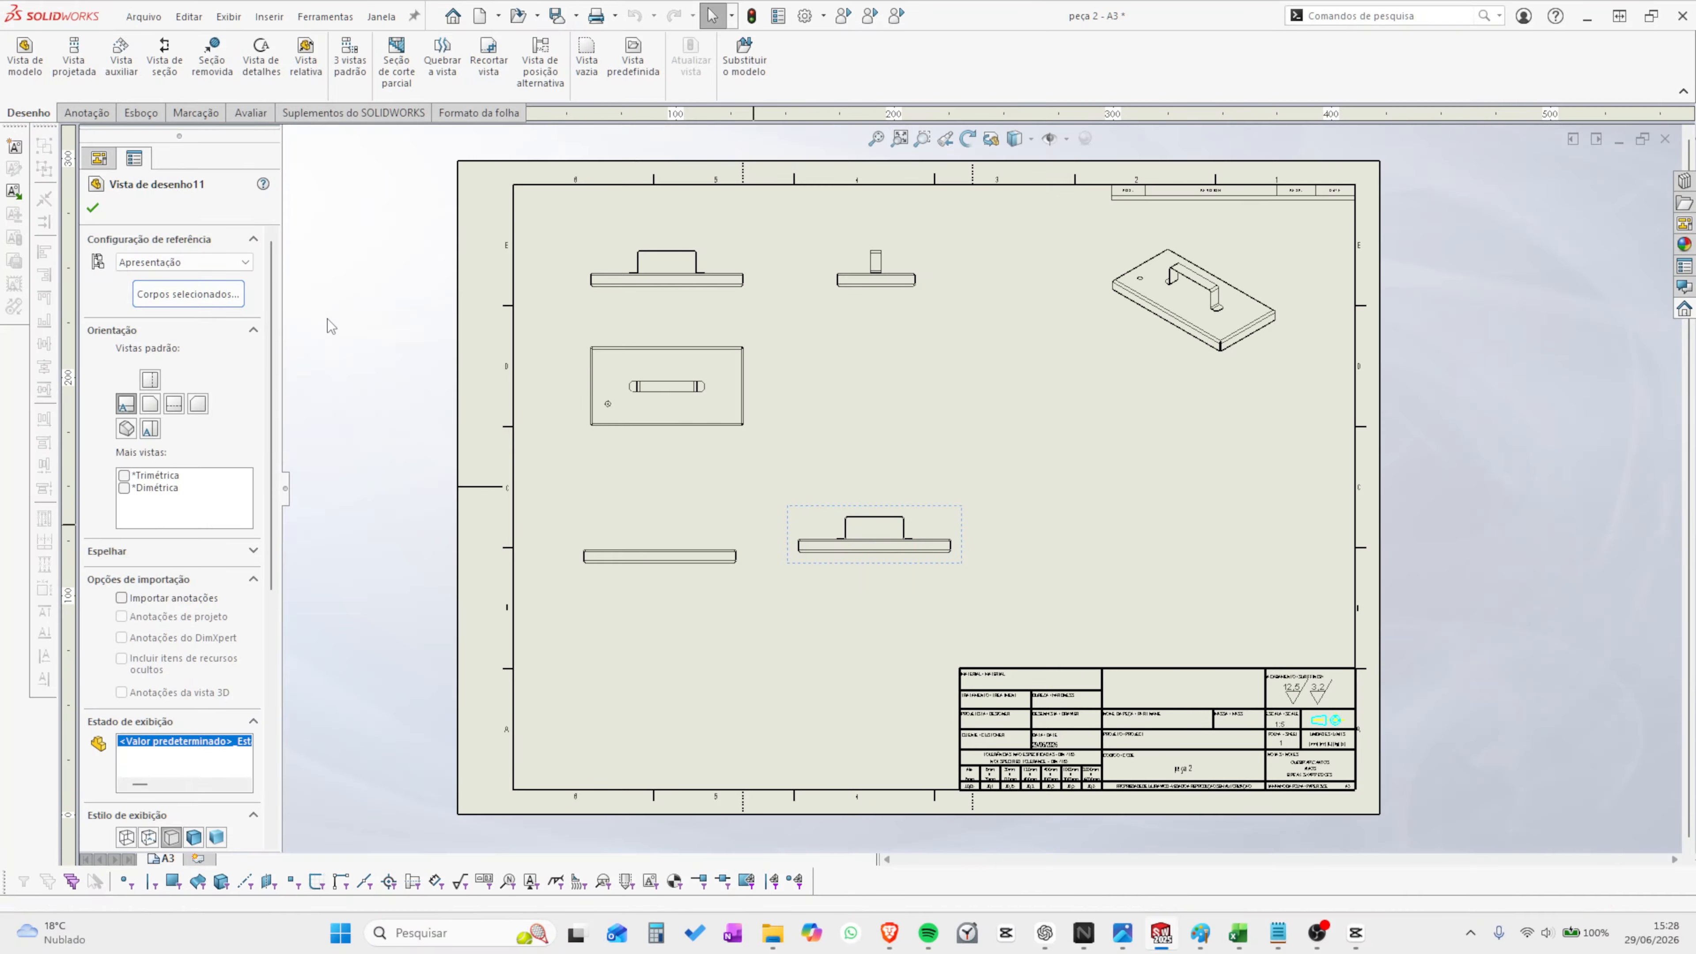
left_click(189, 294)
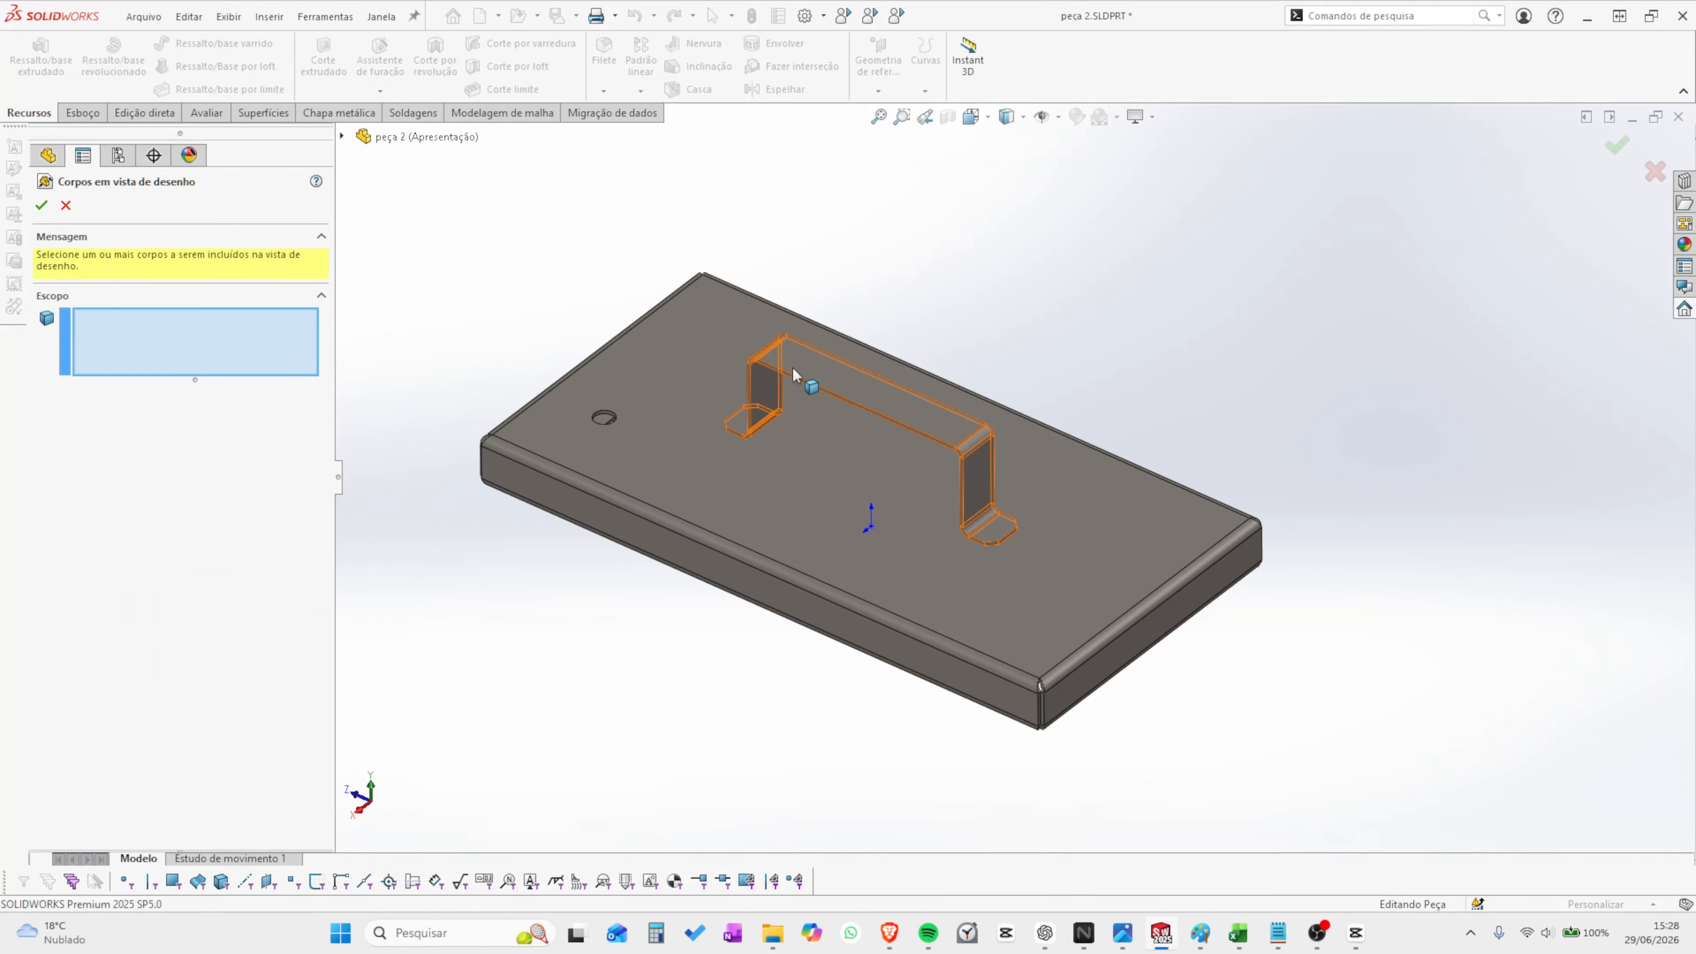
left_click(793, 369)
left_click(42, 206)
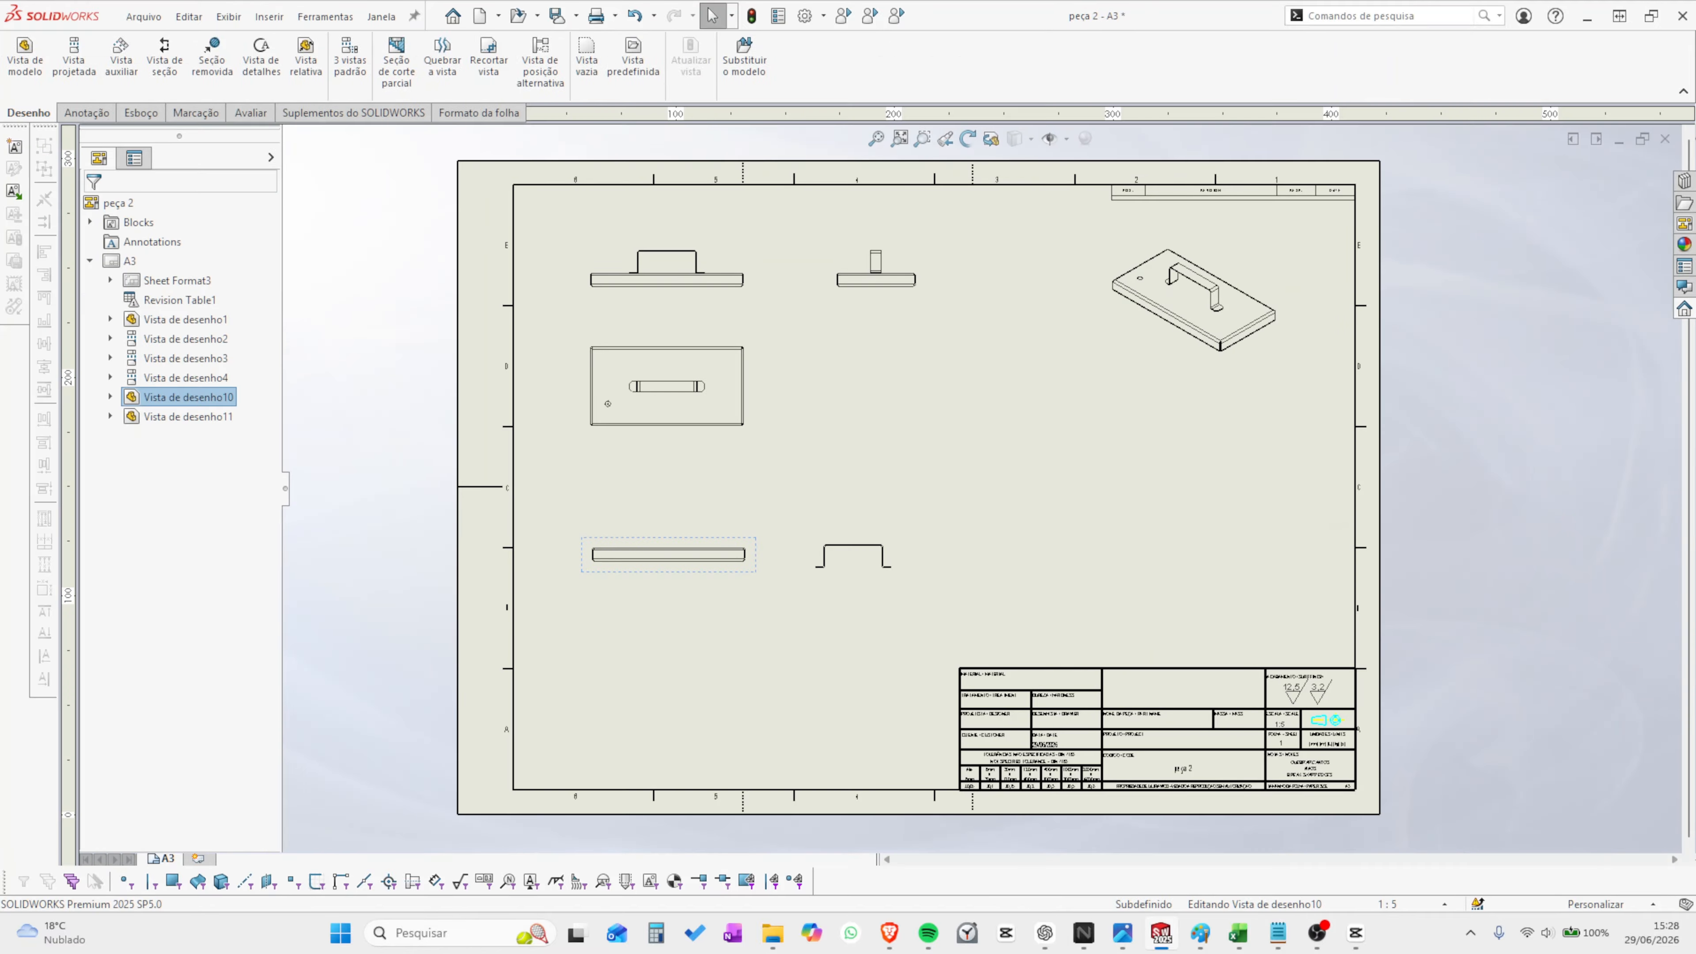
- Duplicate the plate and handle single-body views together, pasting the copies above the sheet
left_click(749, 563)
left_click(955, 572)
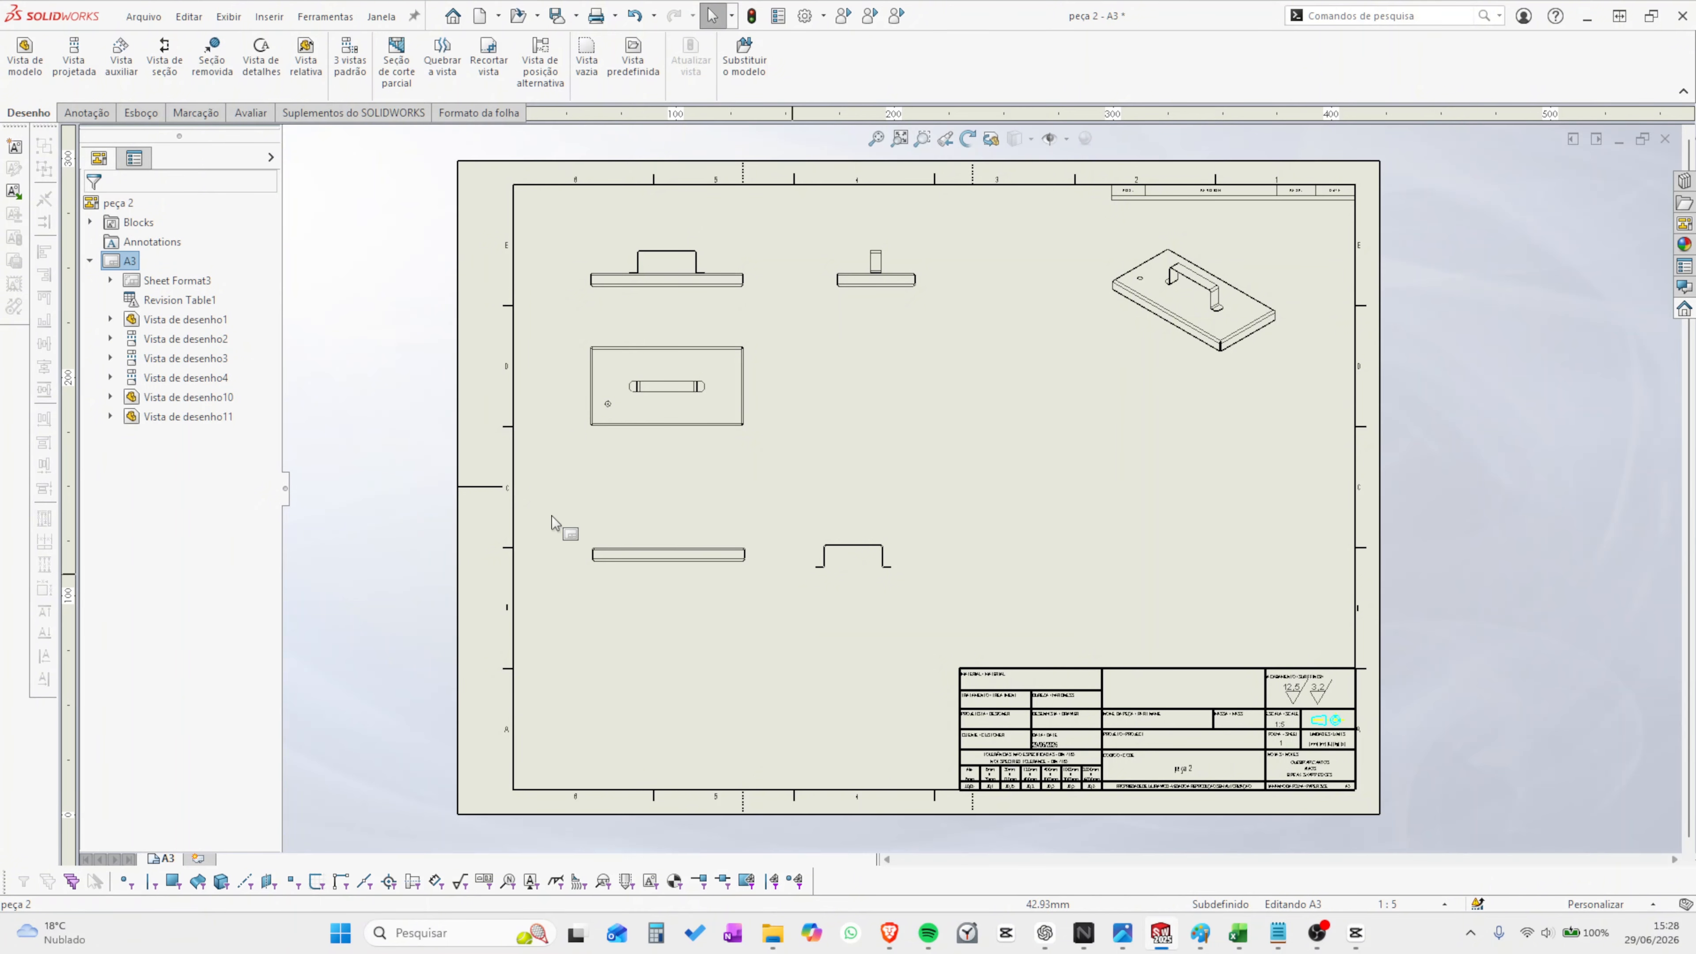
left_click_drag(559, 485, 944, 599)
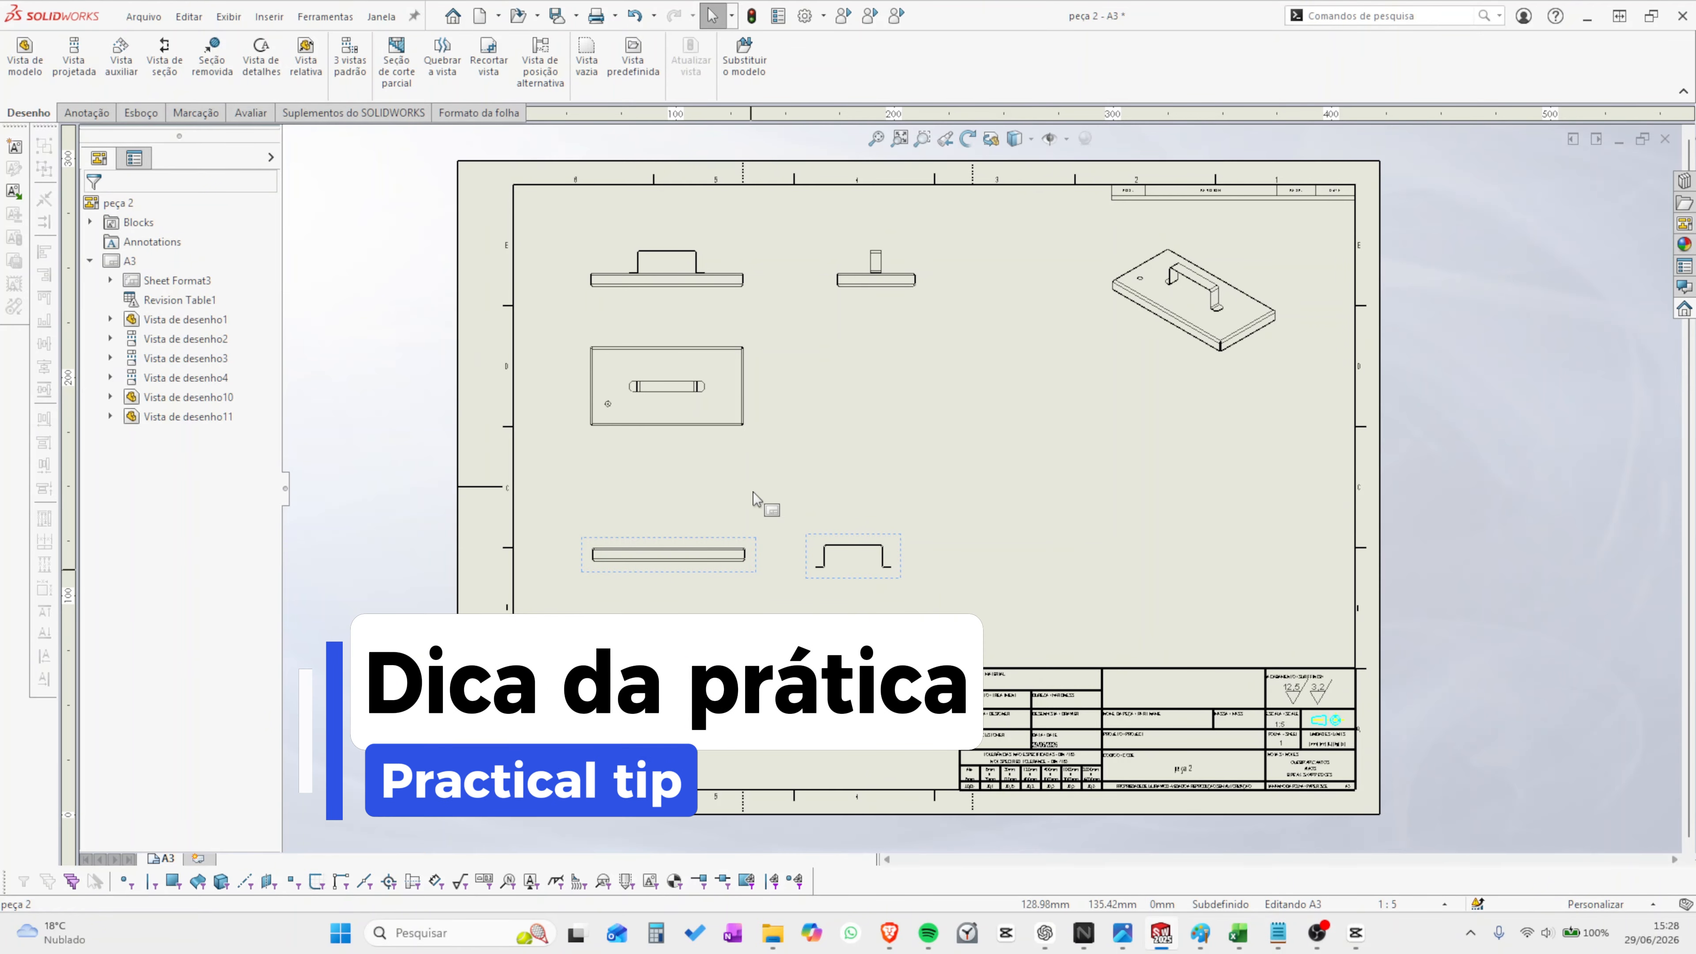
scroll(810, 389, "up", 3)
key("ctrl+c")
key("ctrl+v")
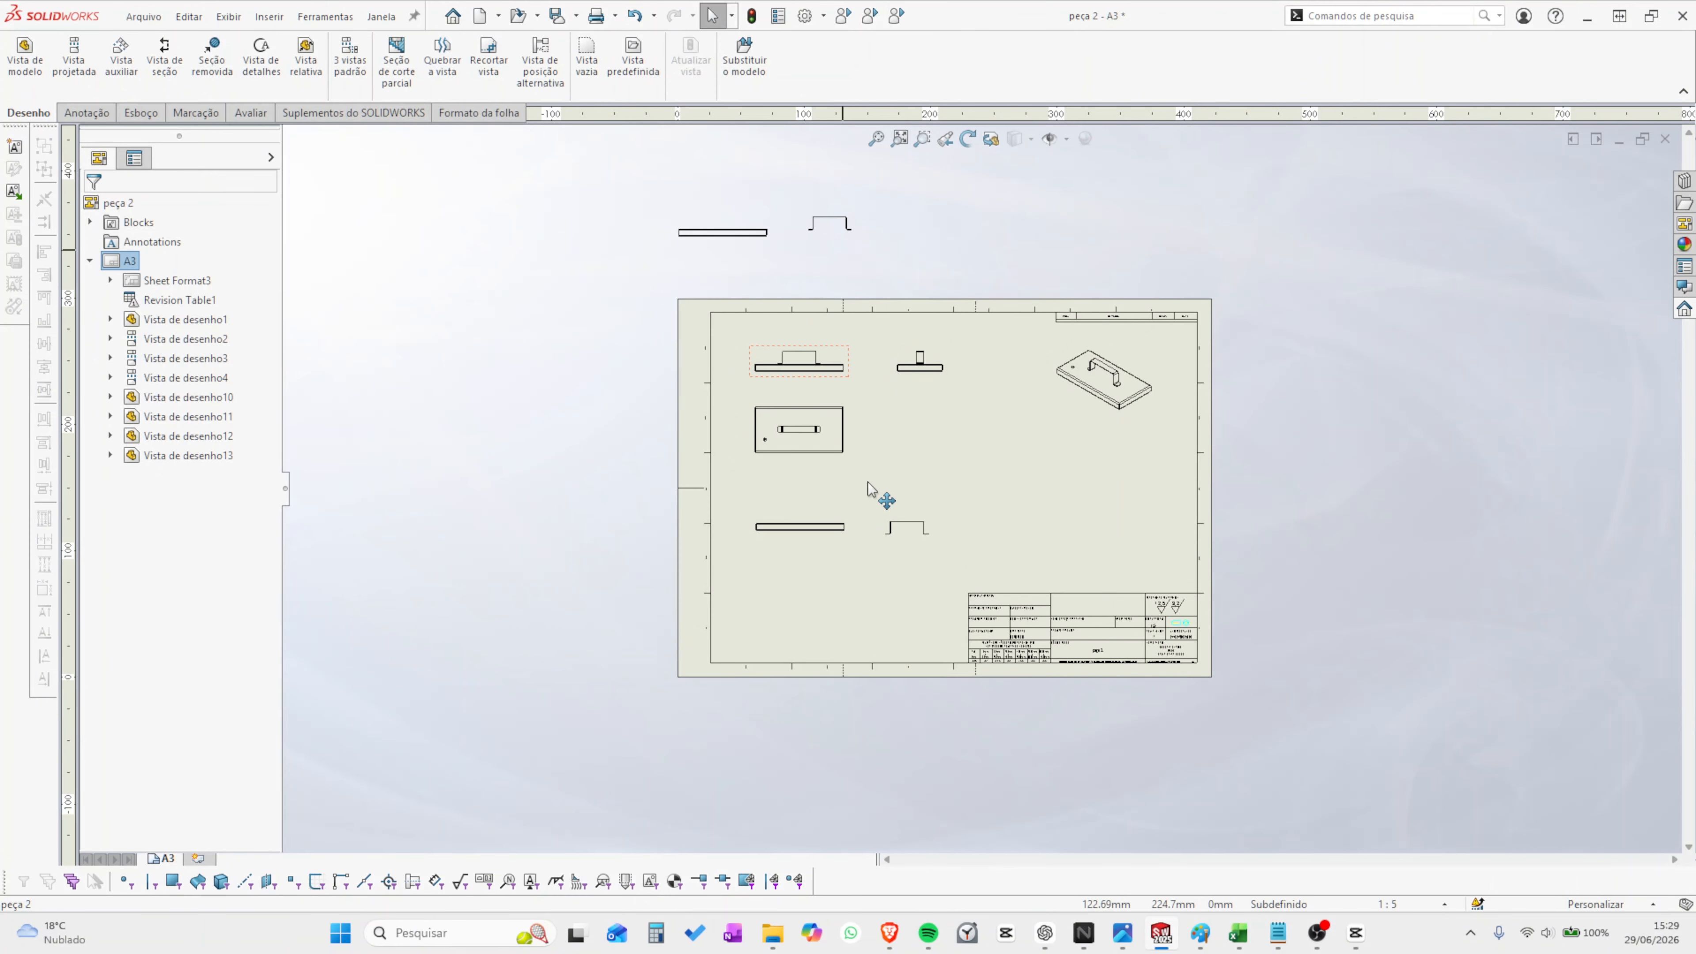
scroll(888, 522, "down", 3)
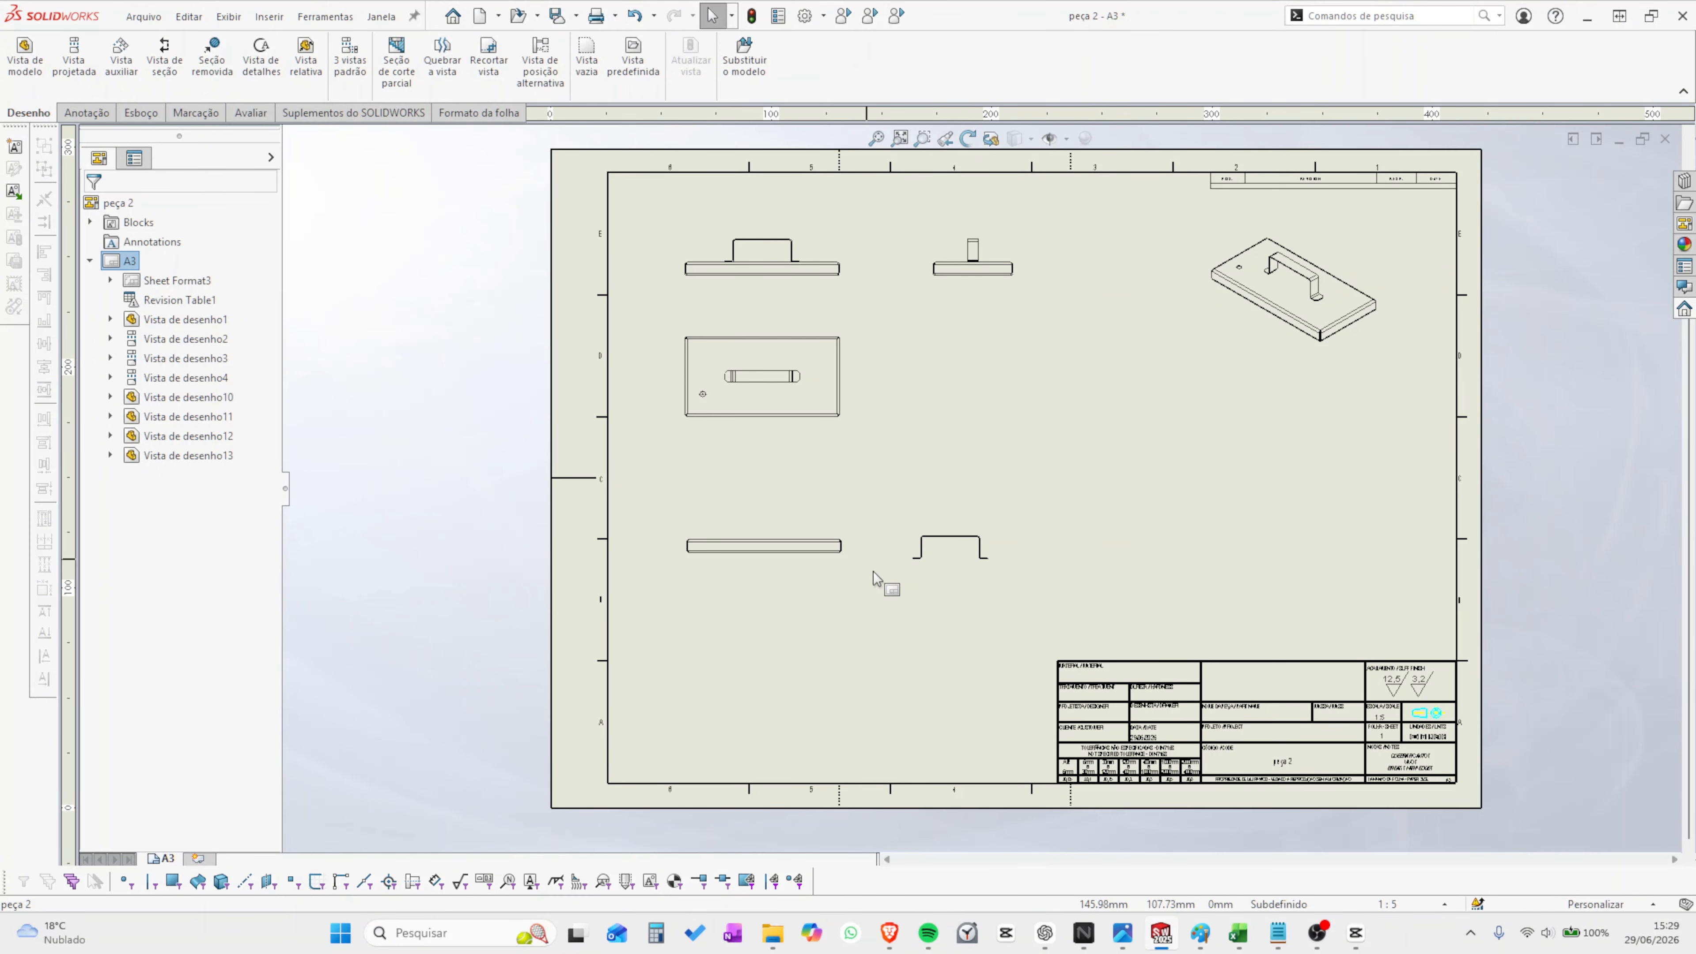
scroll(1080, 525, "up", 1)
scroll(1086, 524, "down", 1)
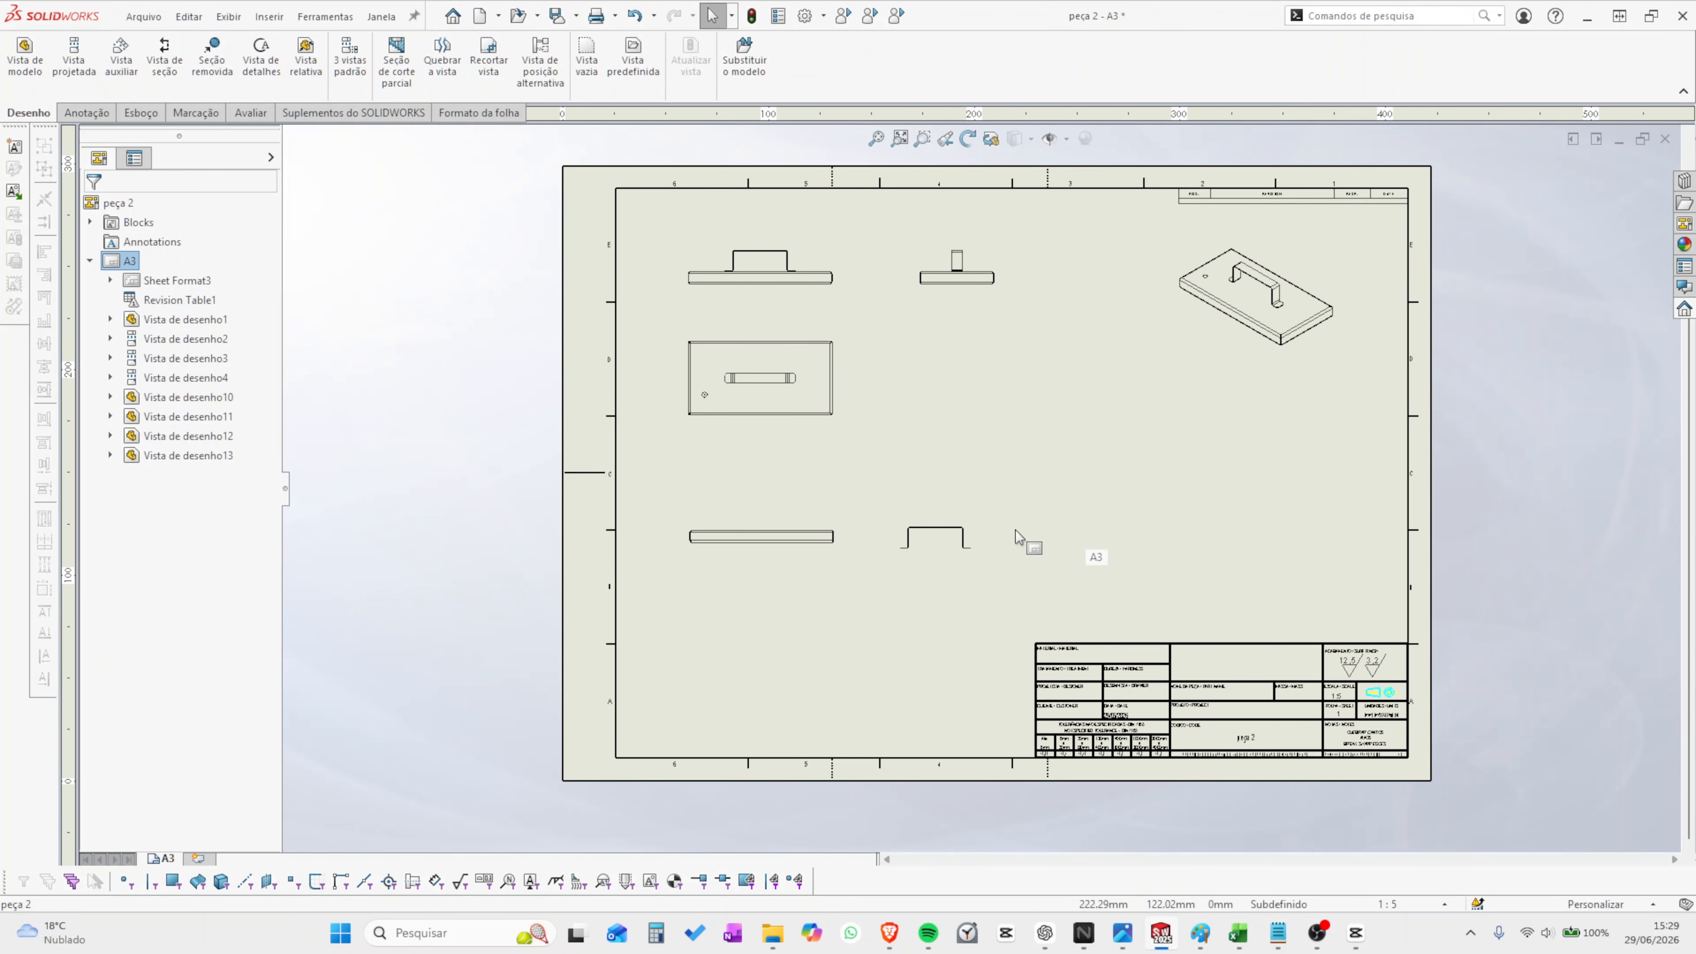
- Change the plate's single-body view on the sheet to the (A) Padrão plano orientation
left_click(843, 563)
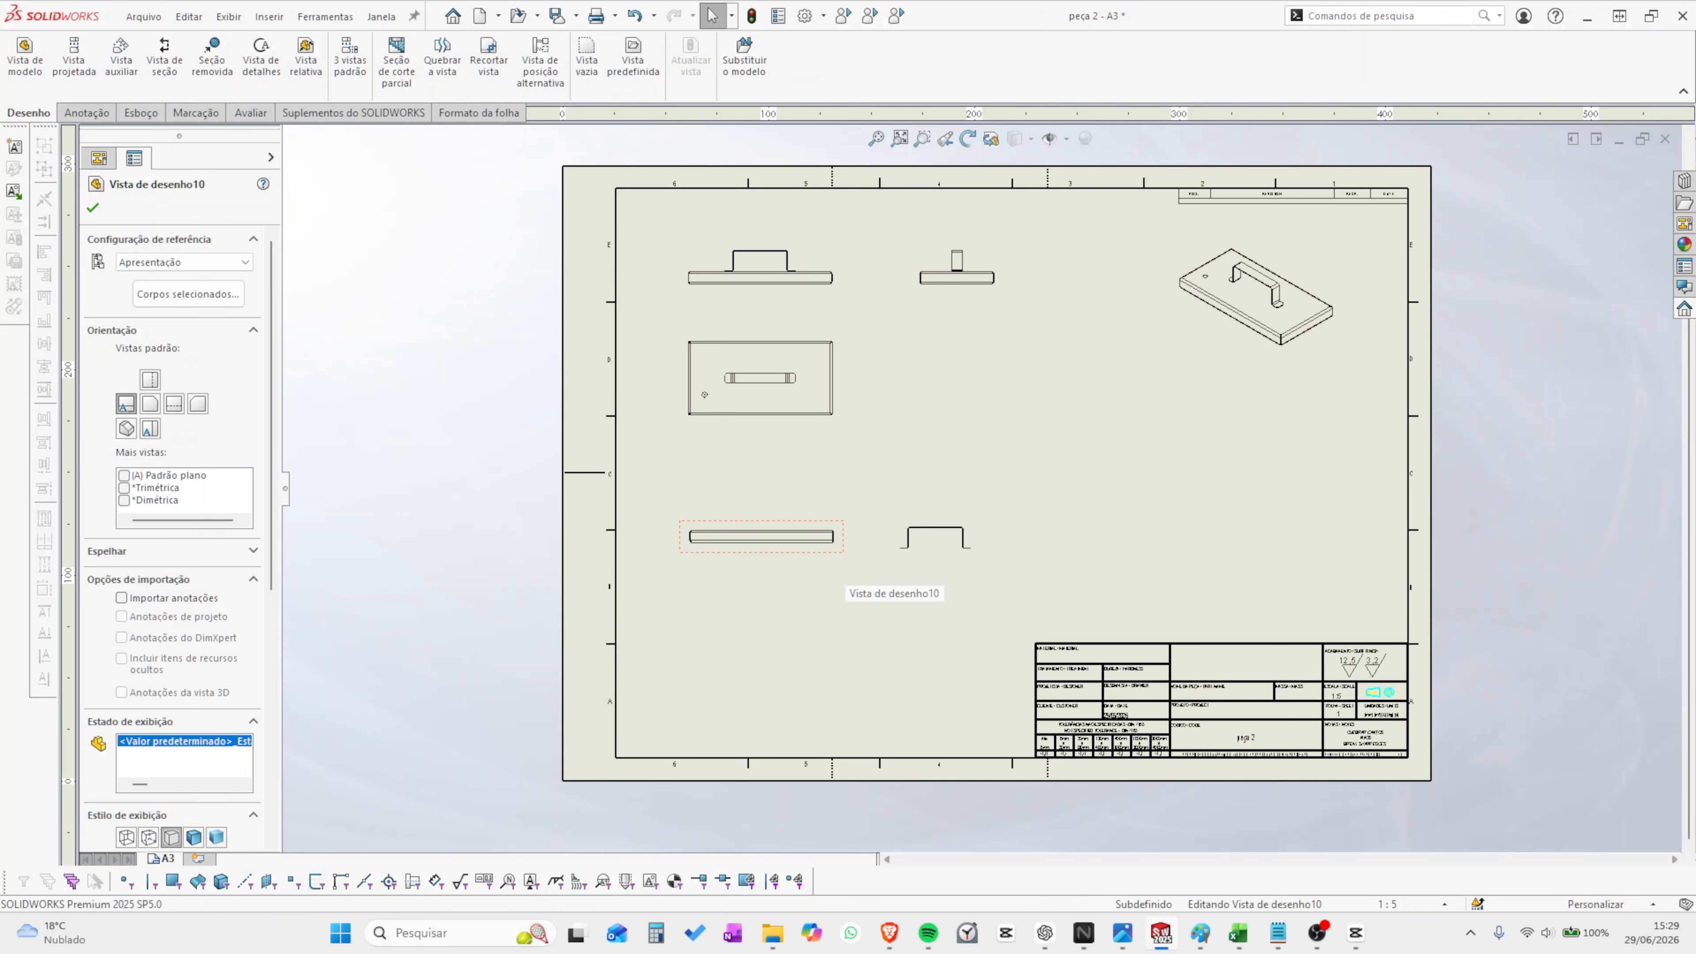
left_click(124, 476)
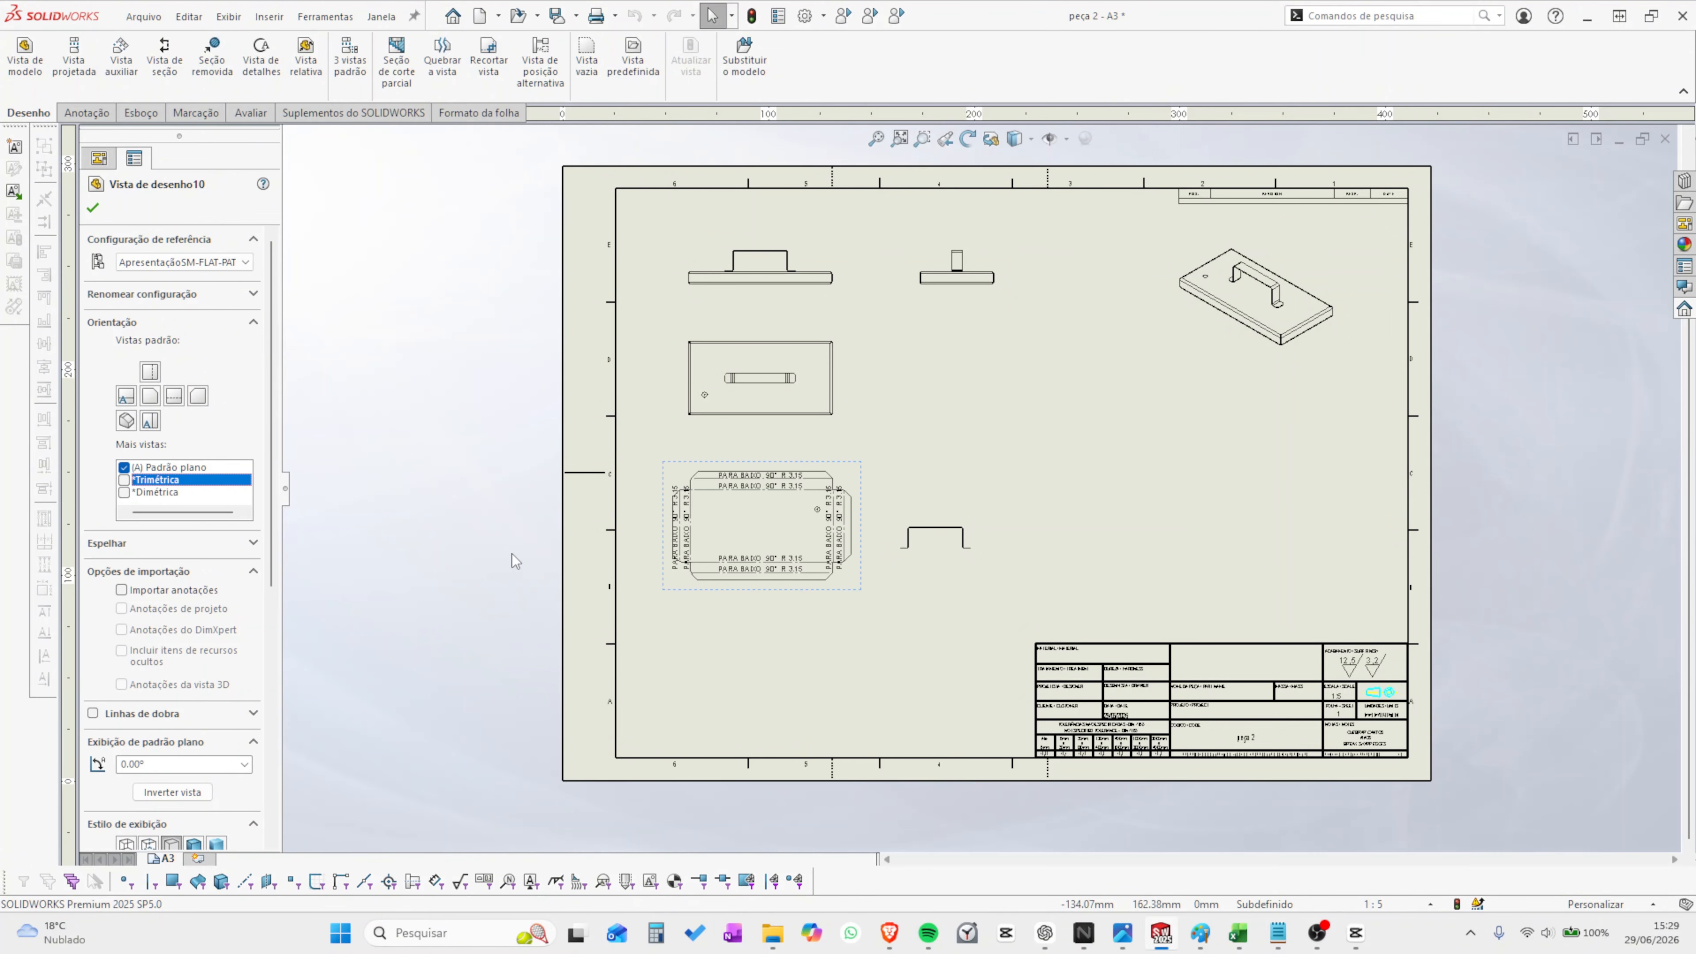
left_click(93, 209)
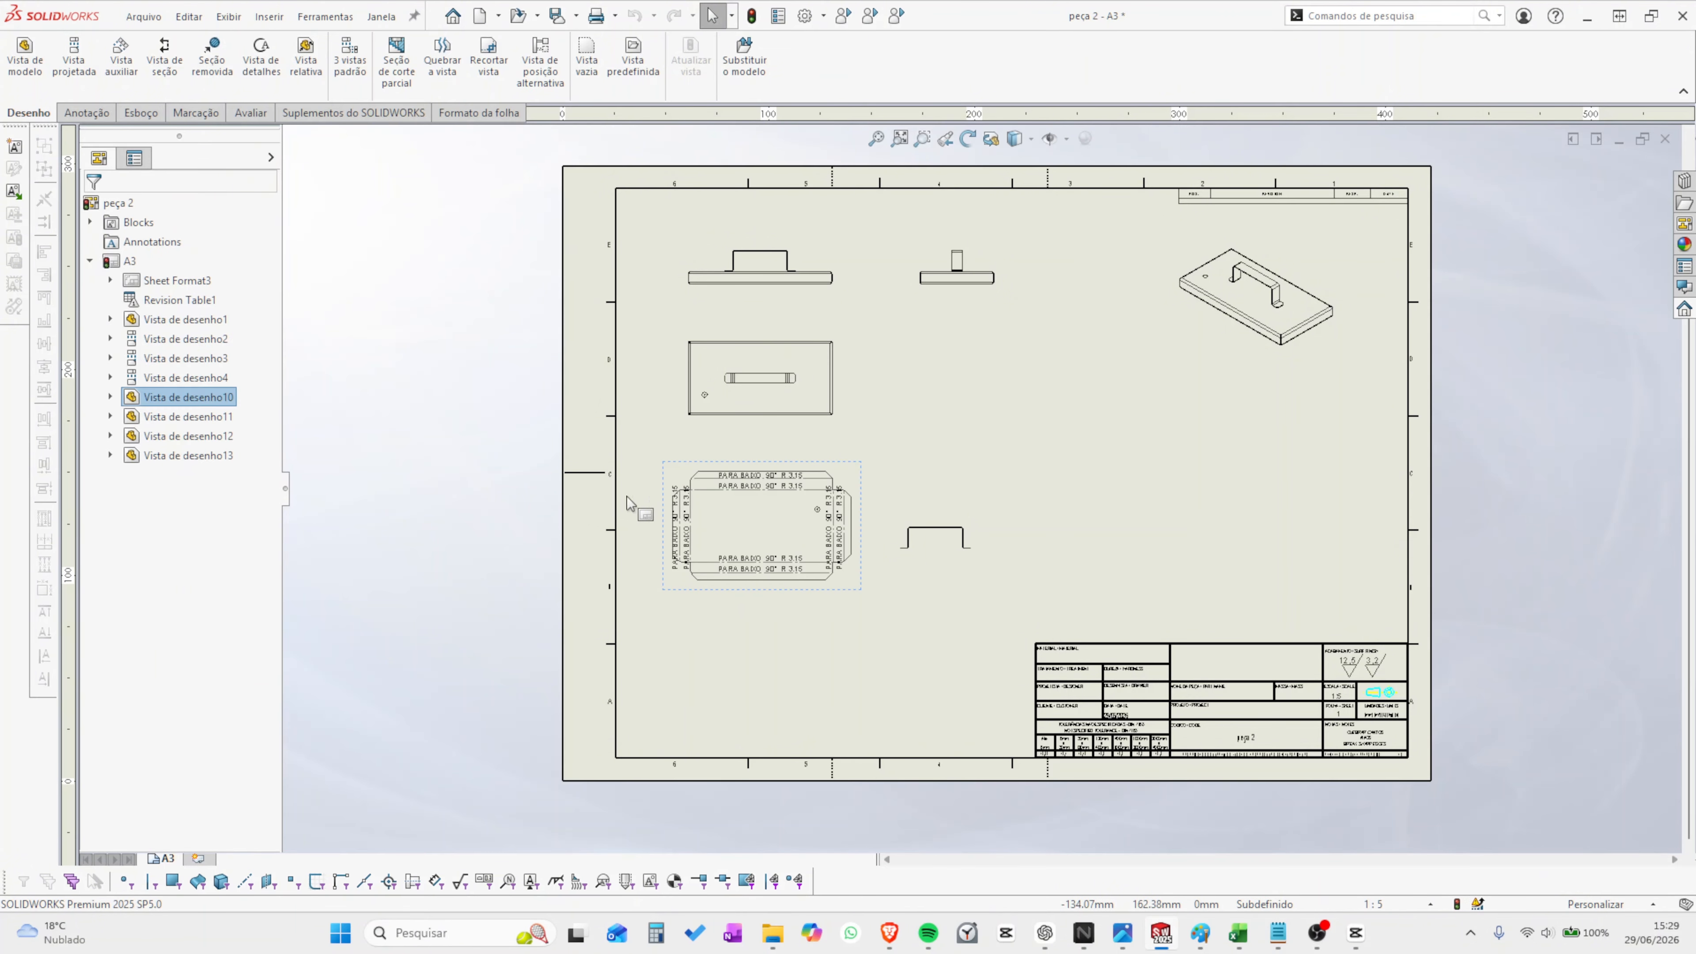
- Change the handle's single-body view on the sheet to the (A) Padrão plano orientation
left_click(941, 564)
left_click(124, 476)
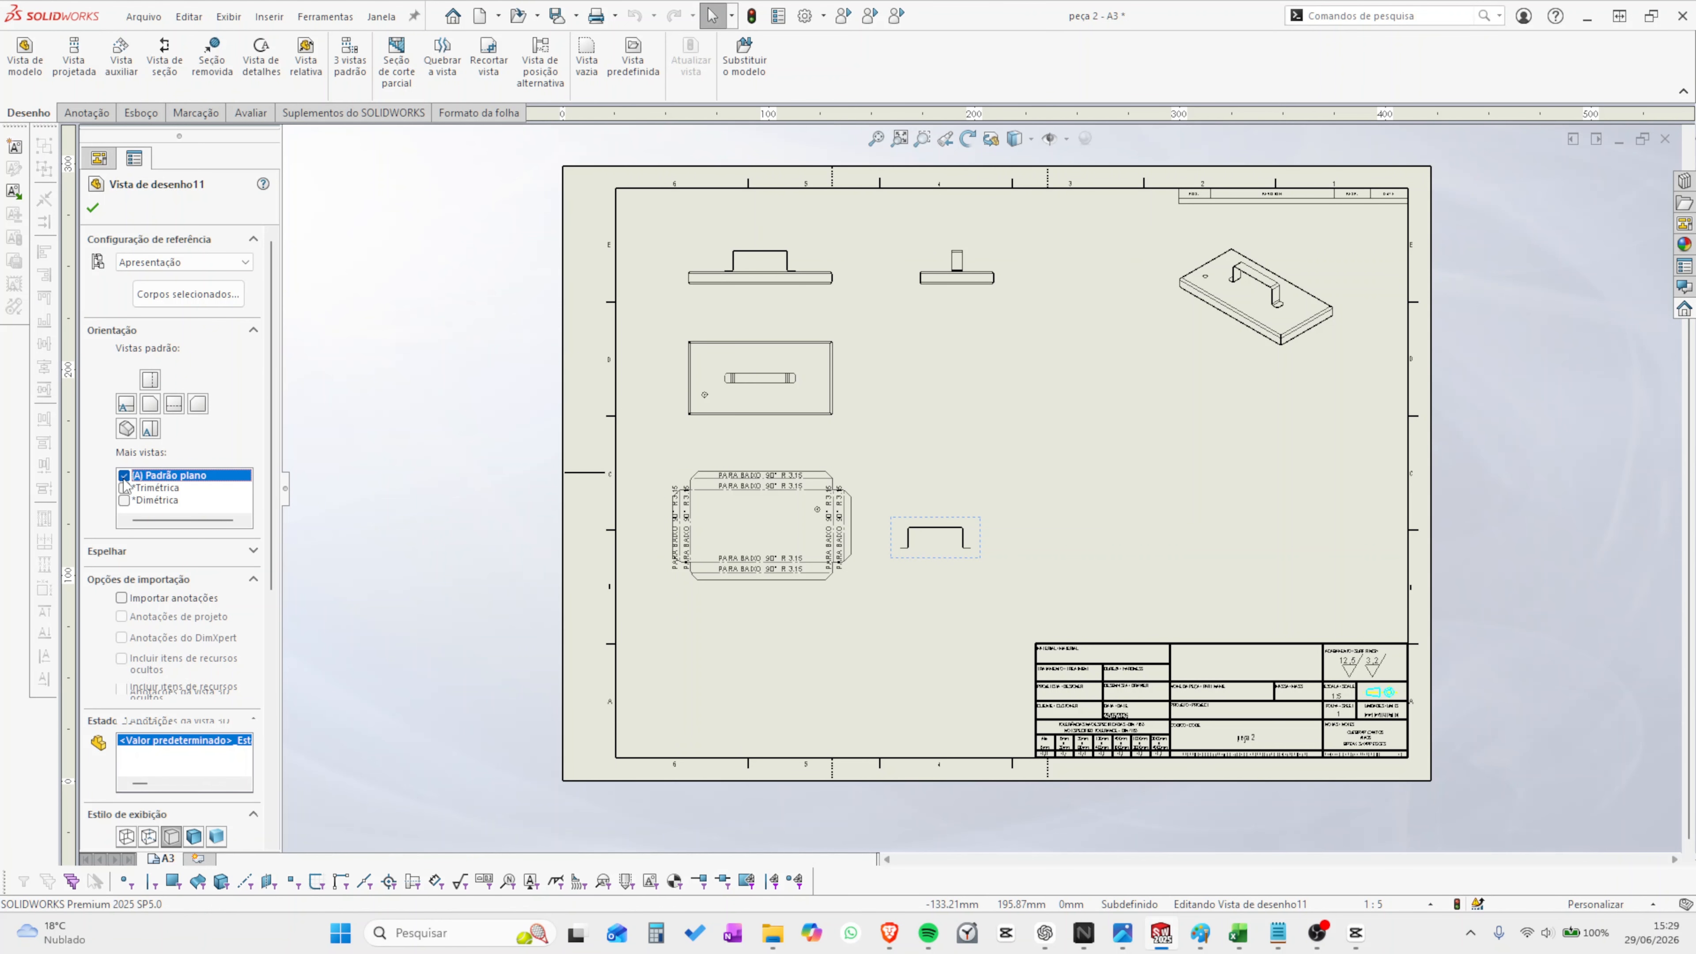
left_click(93, 208)
left_click(835, 615)
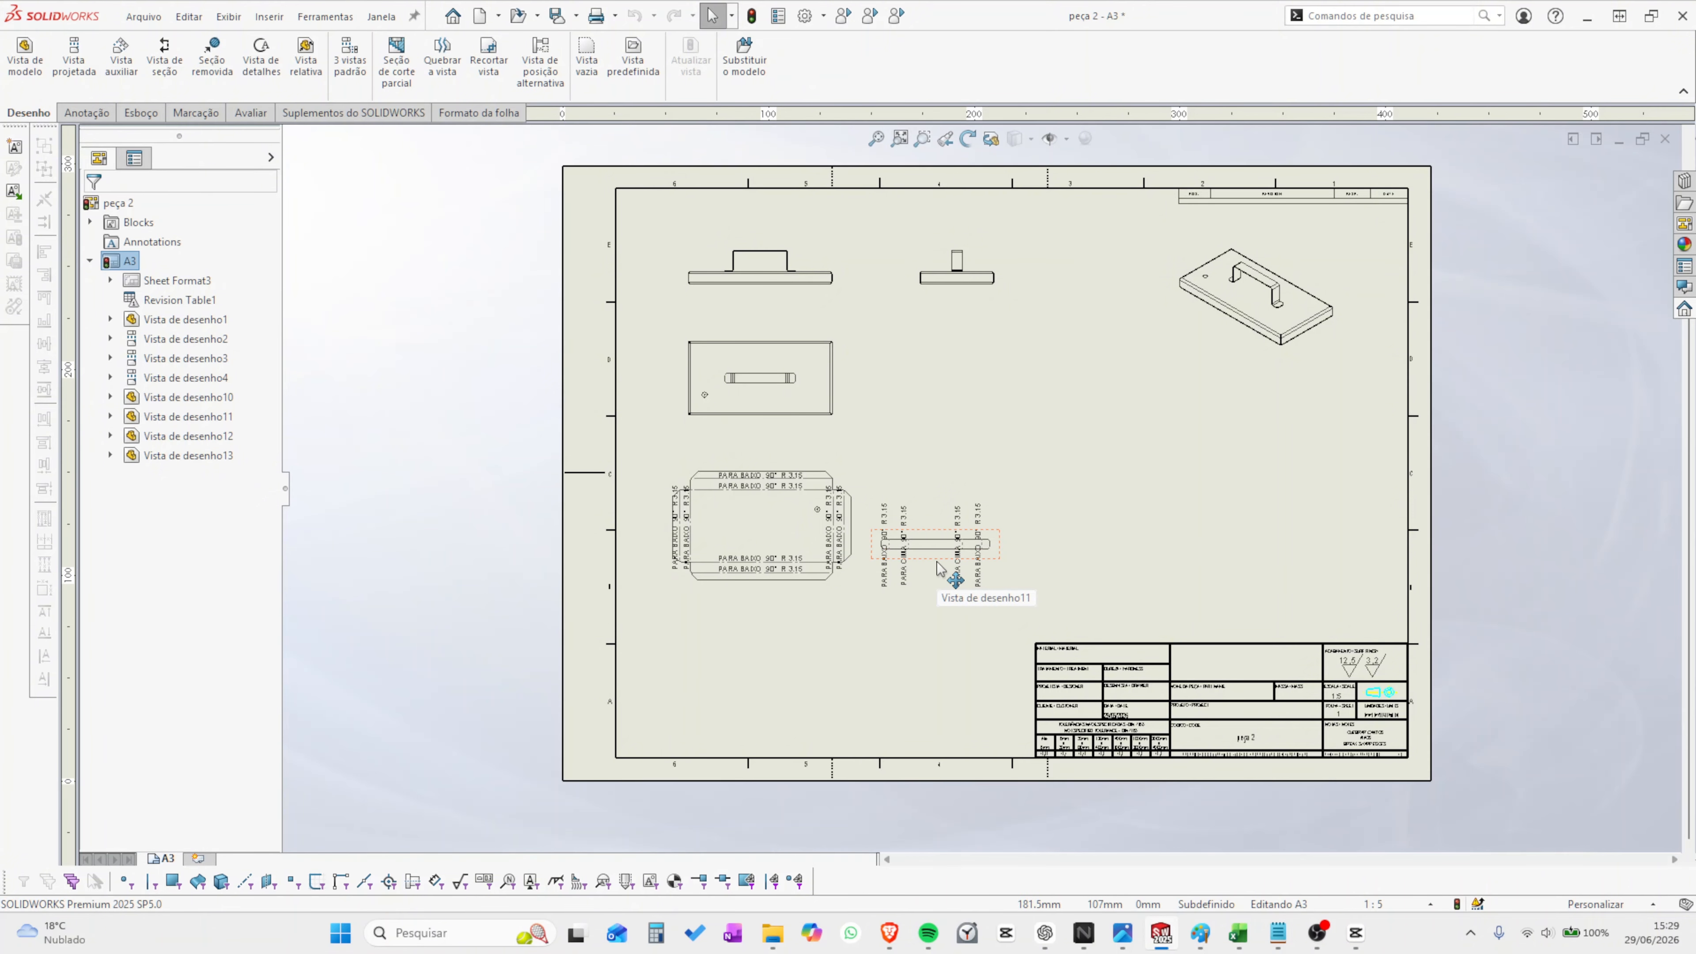
key("f")
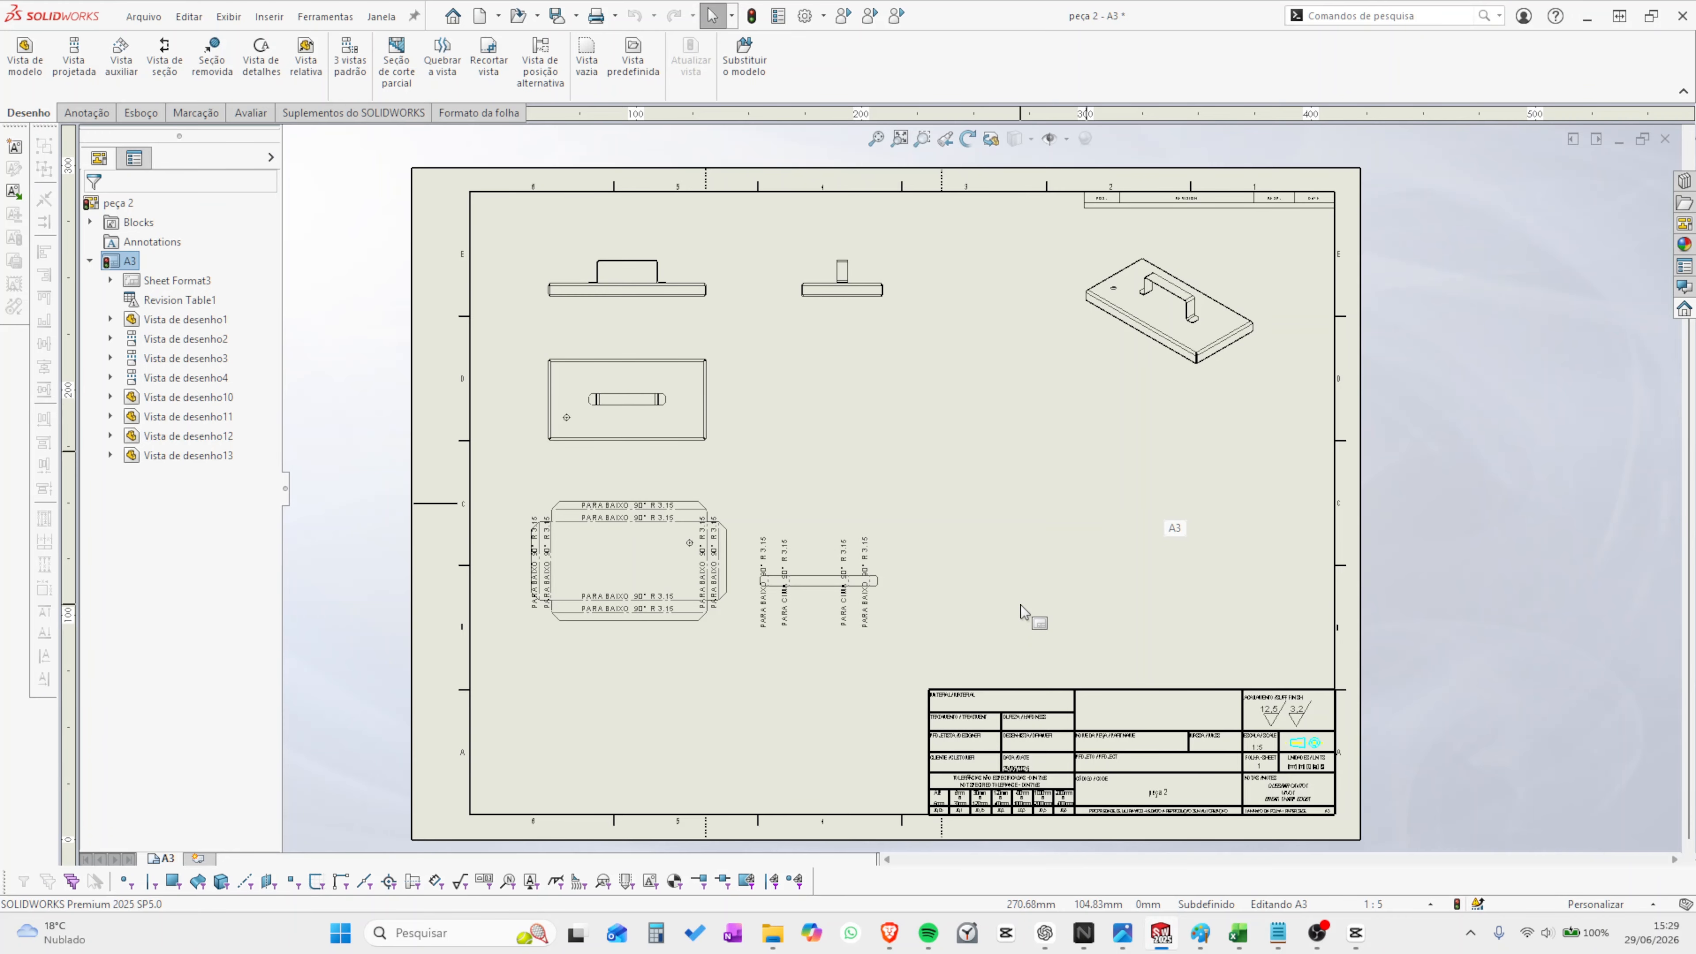
- Move the handle's flat-pattern view a little farther away from the plate's flat pattern on the sheet
left_click_drag(895, 593, 930, 586)
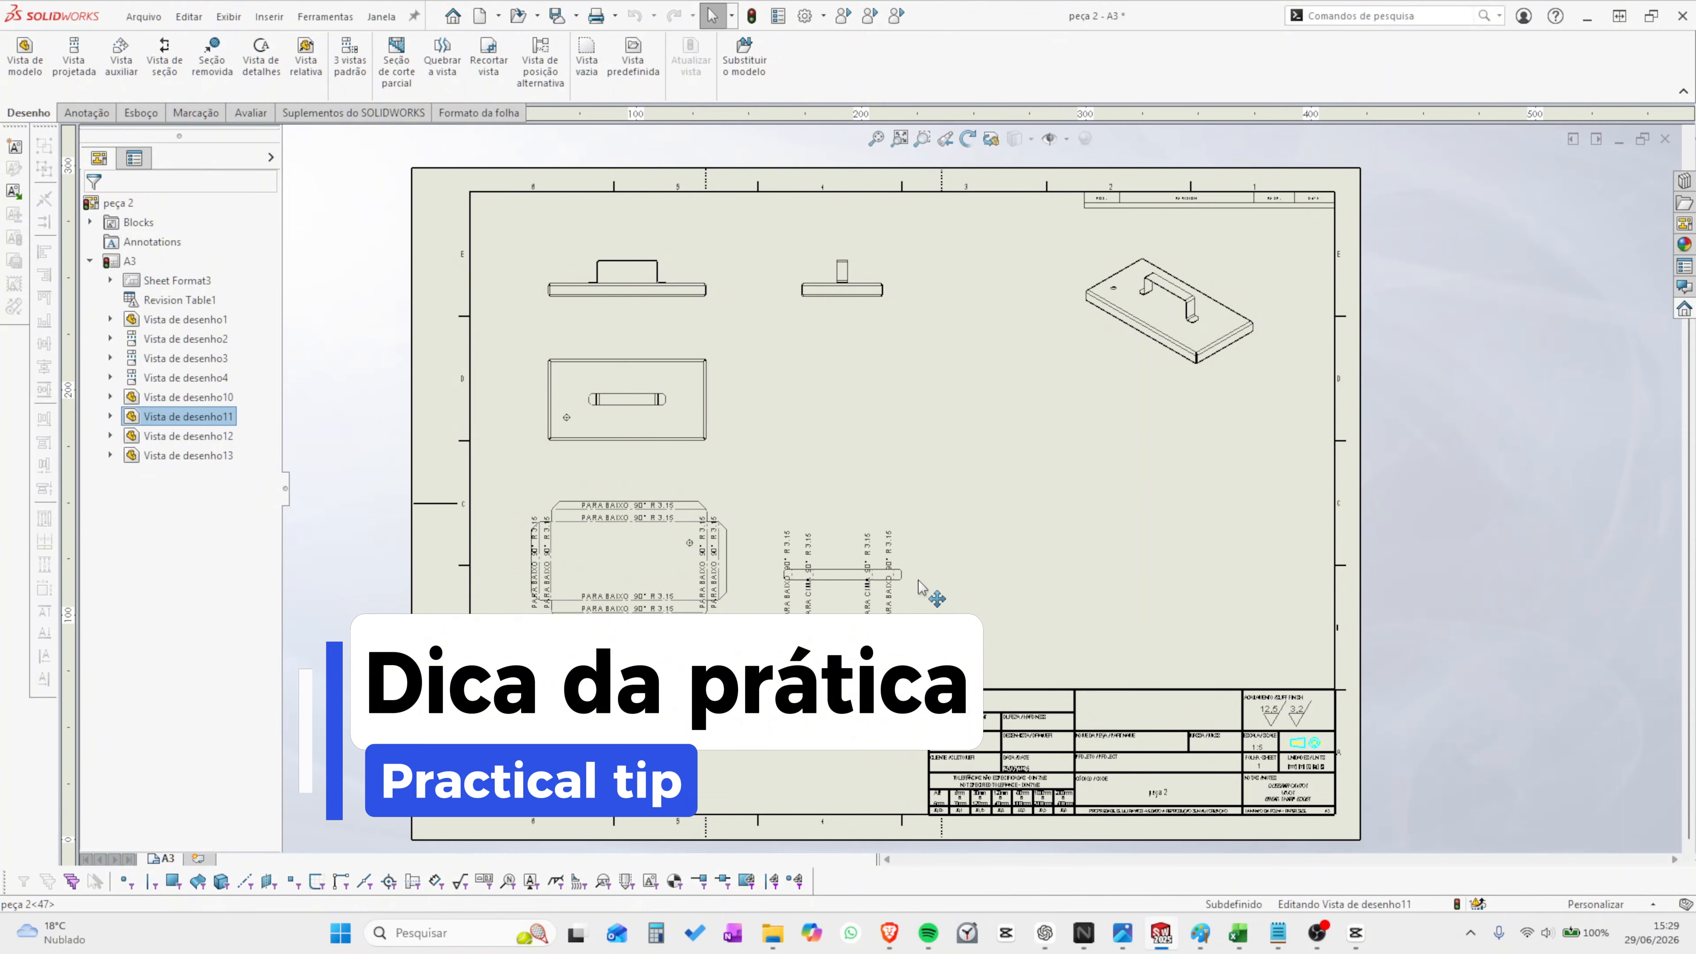
left_click(876, 448)
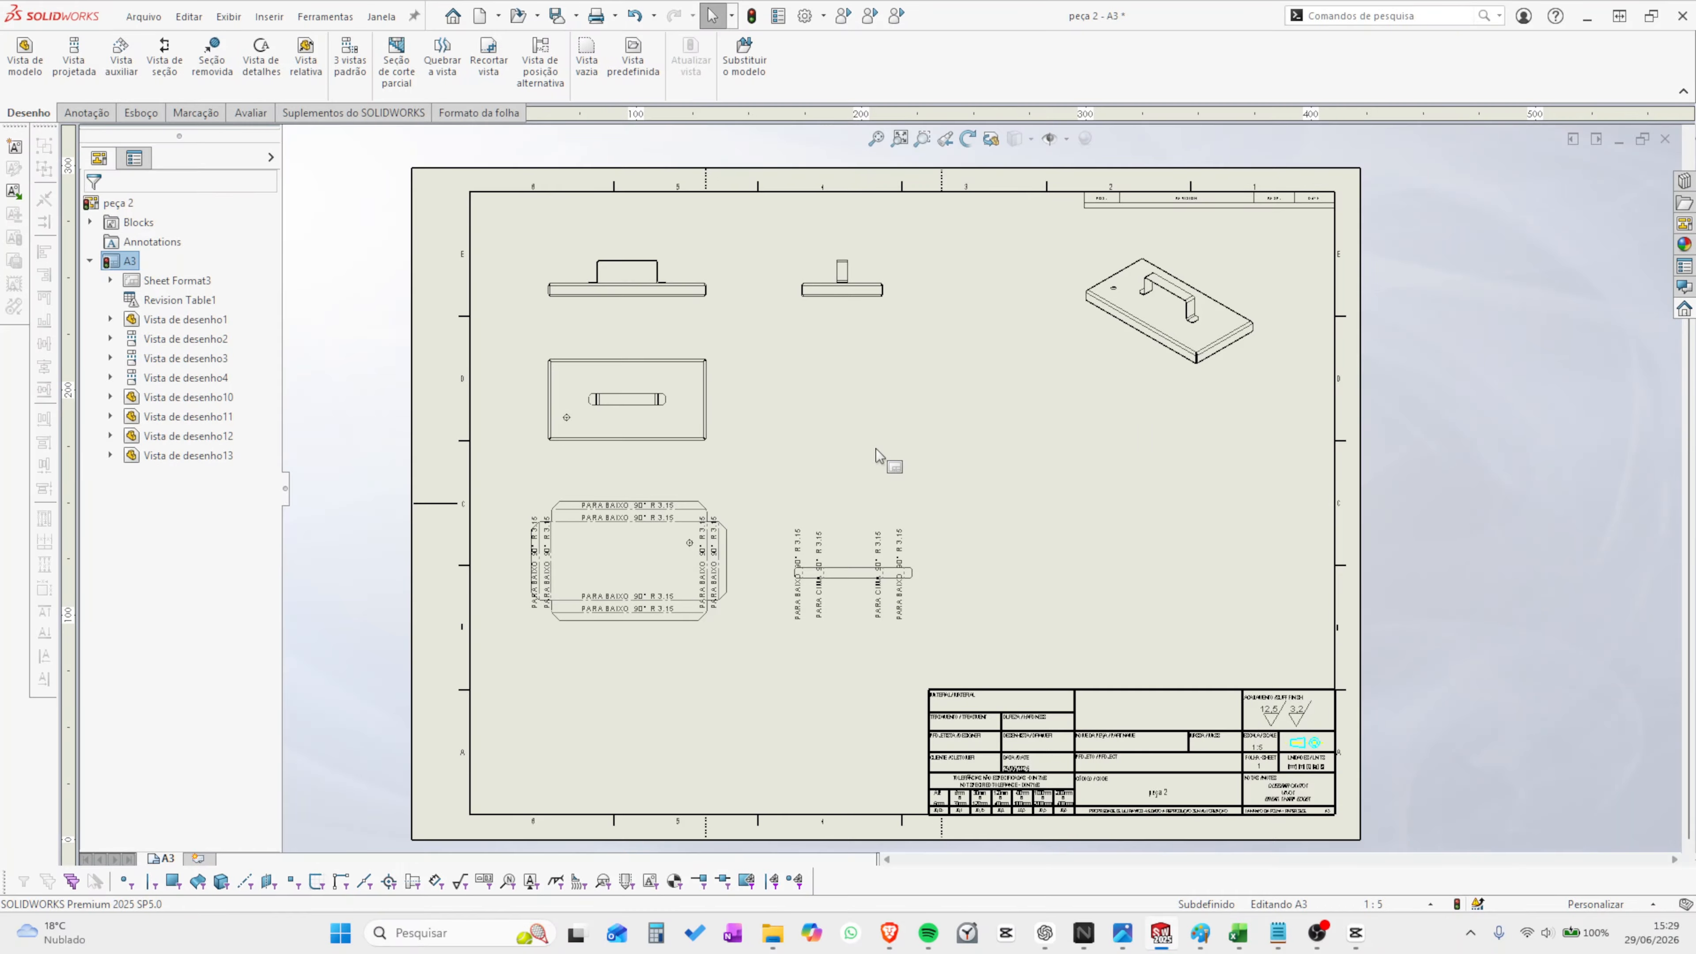
left_click(853, 596)
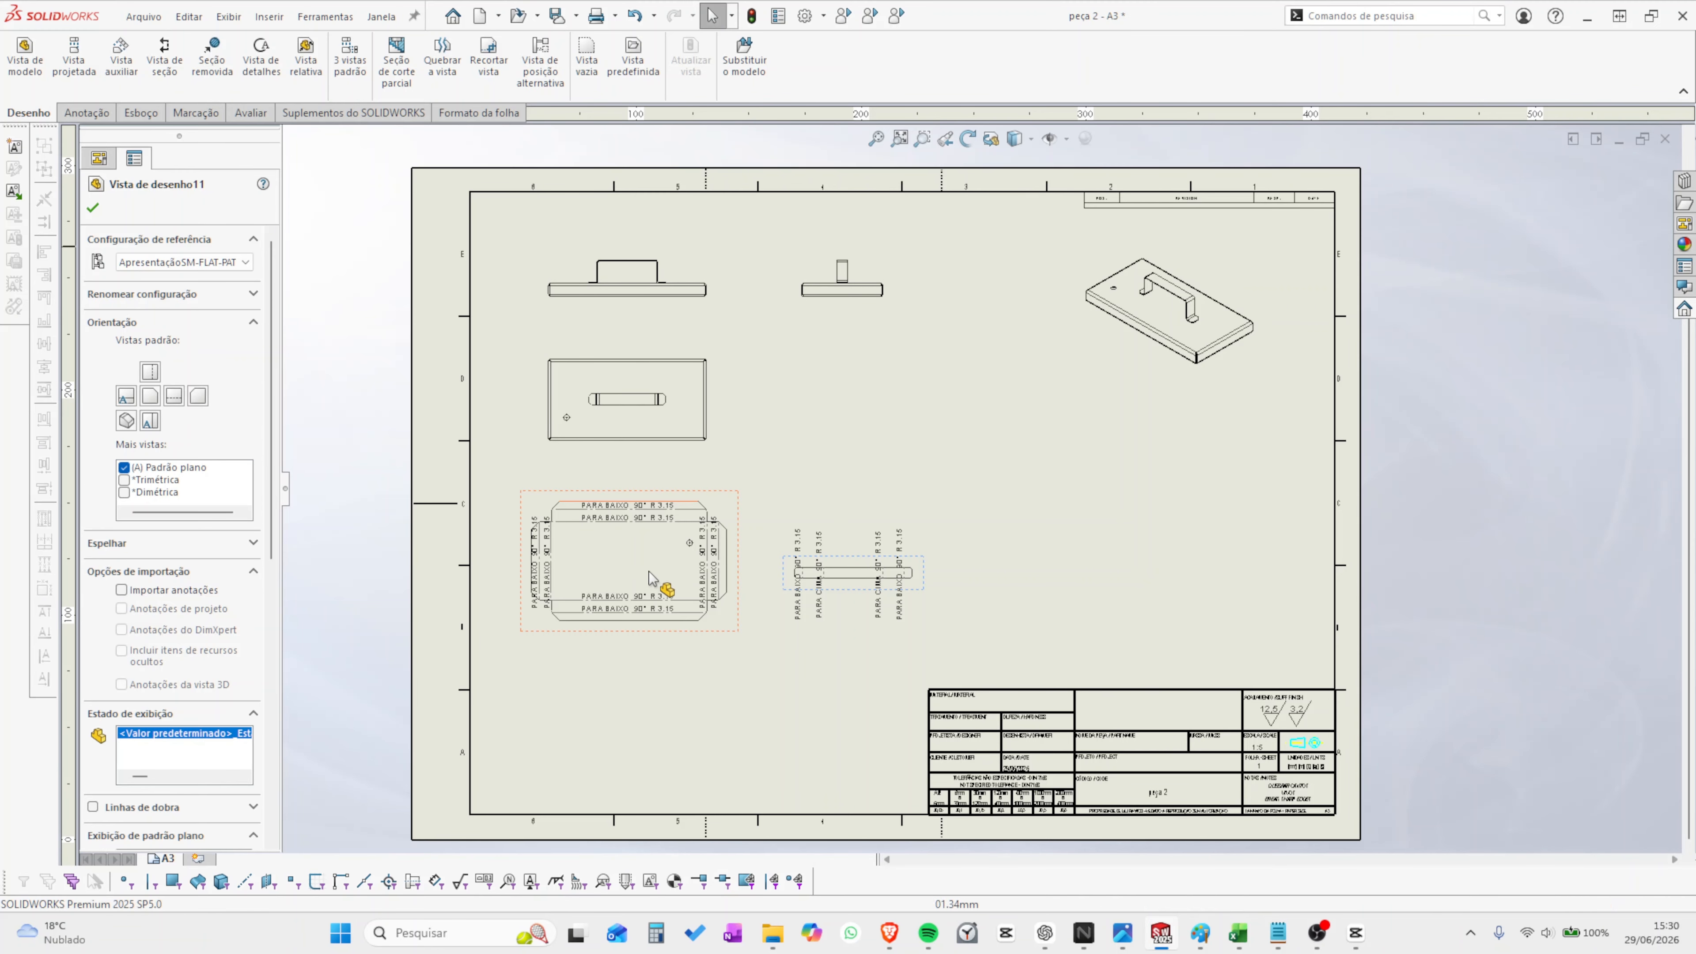
left_click(1063, 558)
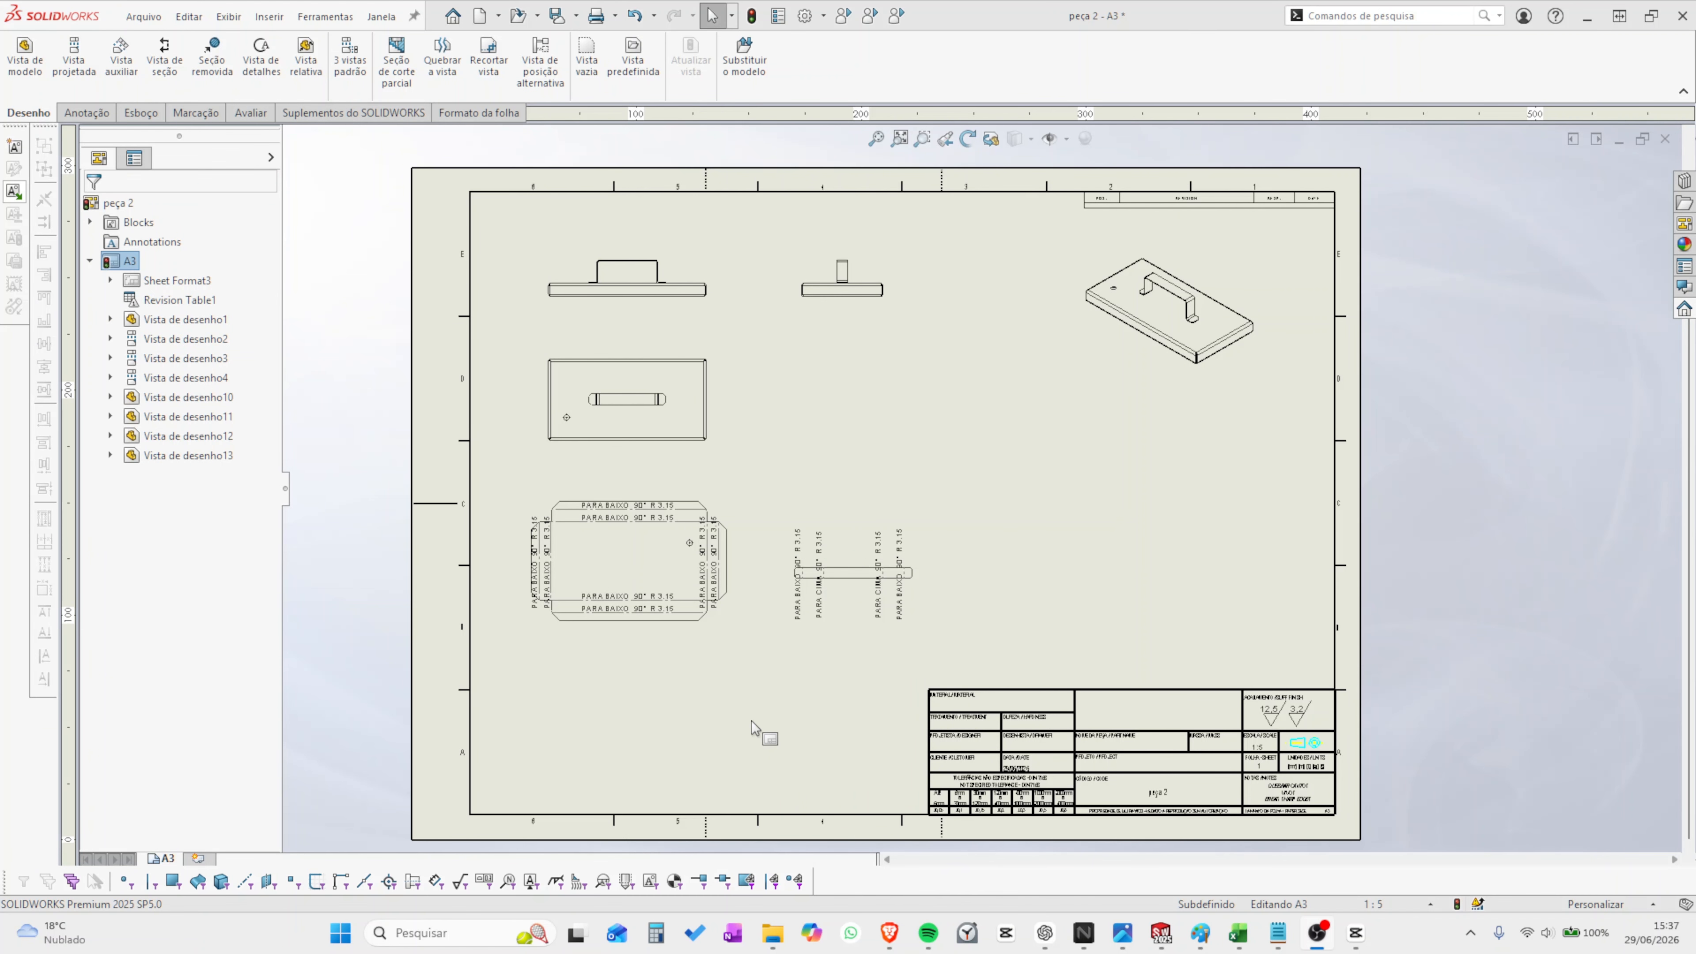
- Try moving the PARA CIMA and PARA BAIXO bend notes from the handle flat pattern's right half out beyond its right end
scroll(723, 711, "down", 1)
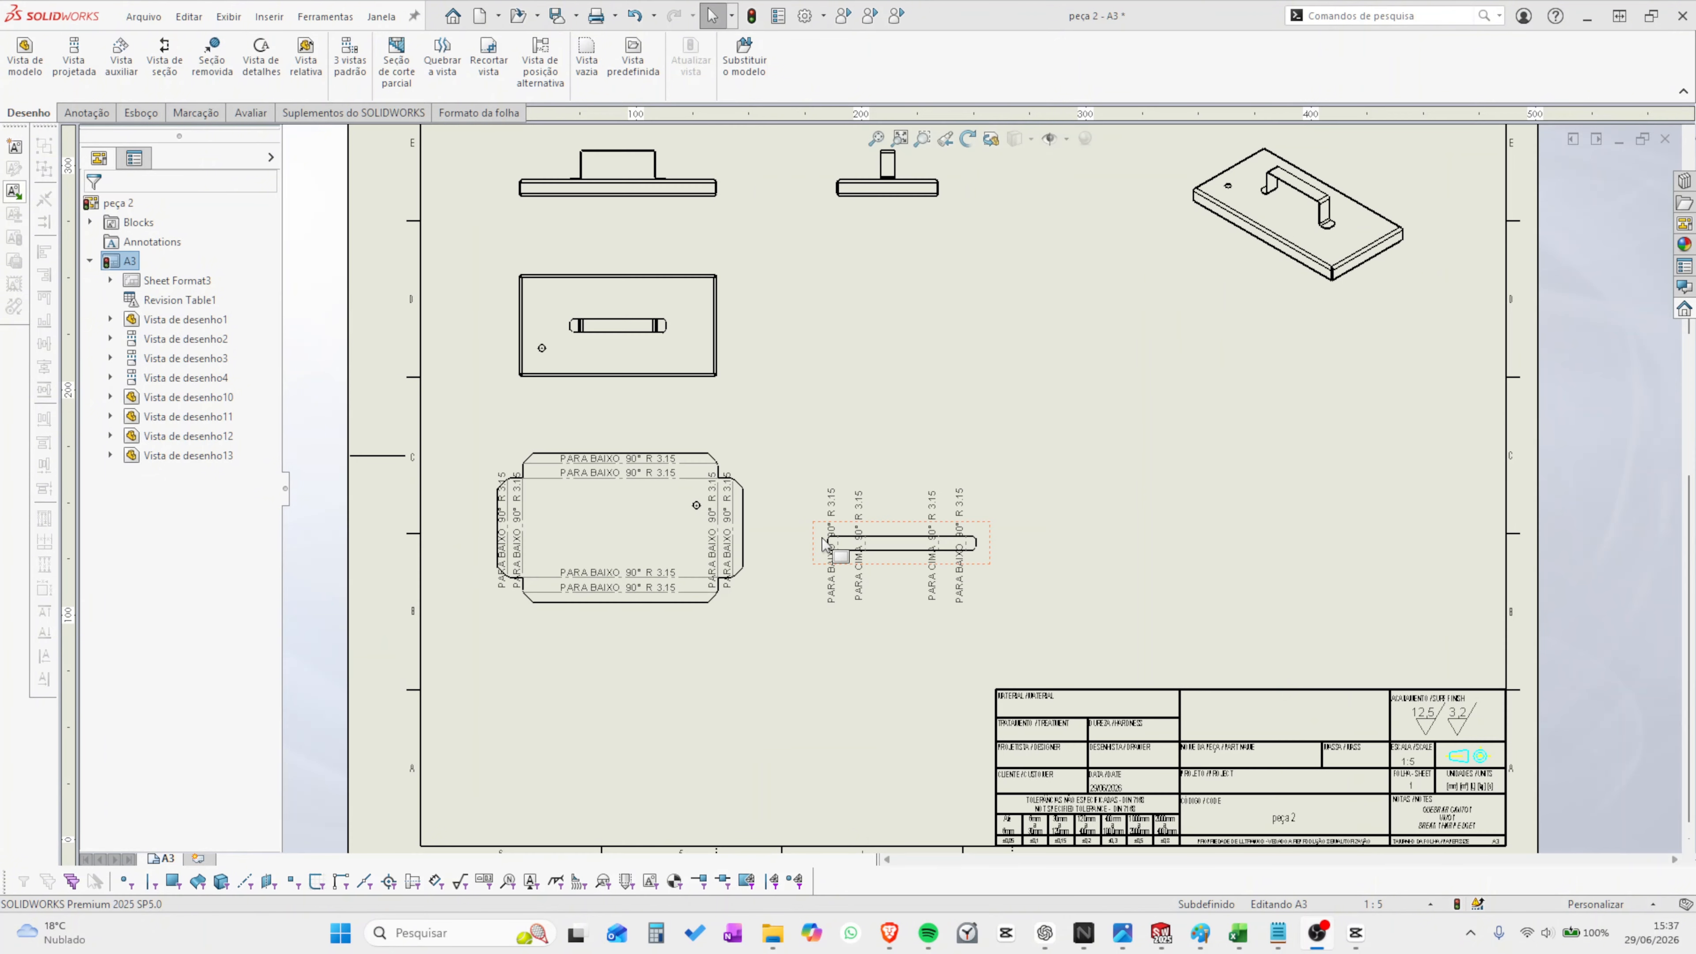
scroll(791, 527, "up", 1)
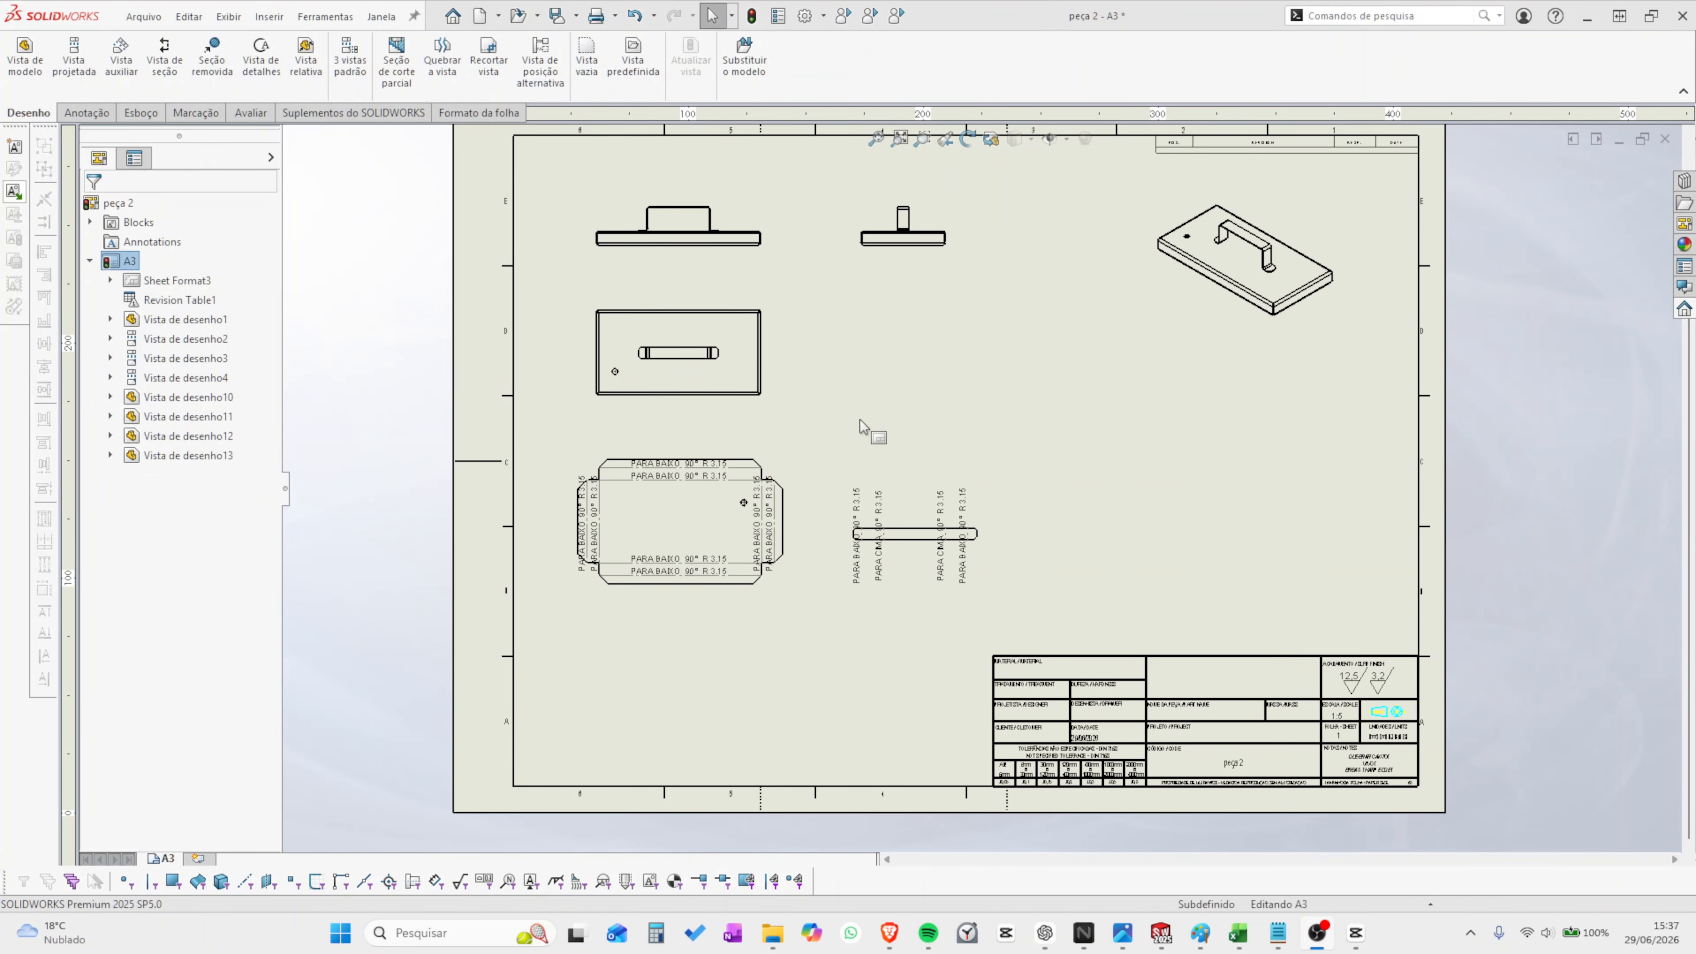
scroll(829, 461, "down", 2)
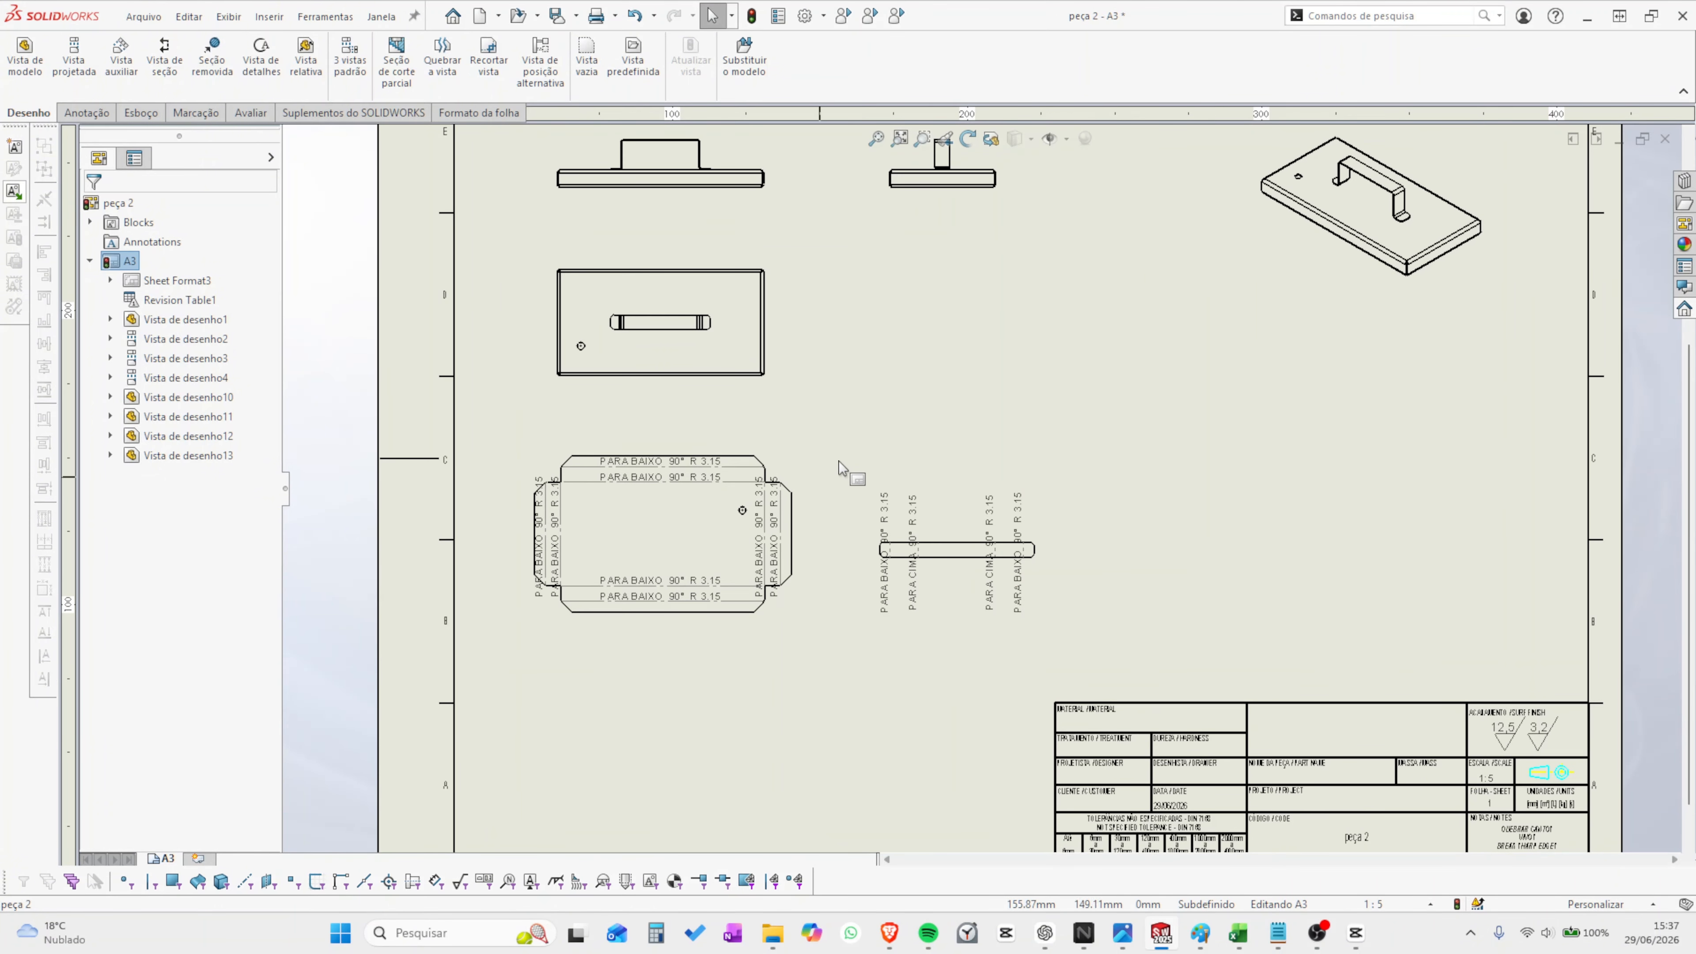
scroll(1055, 575, "down", 2)
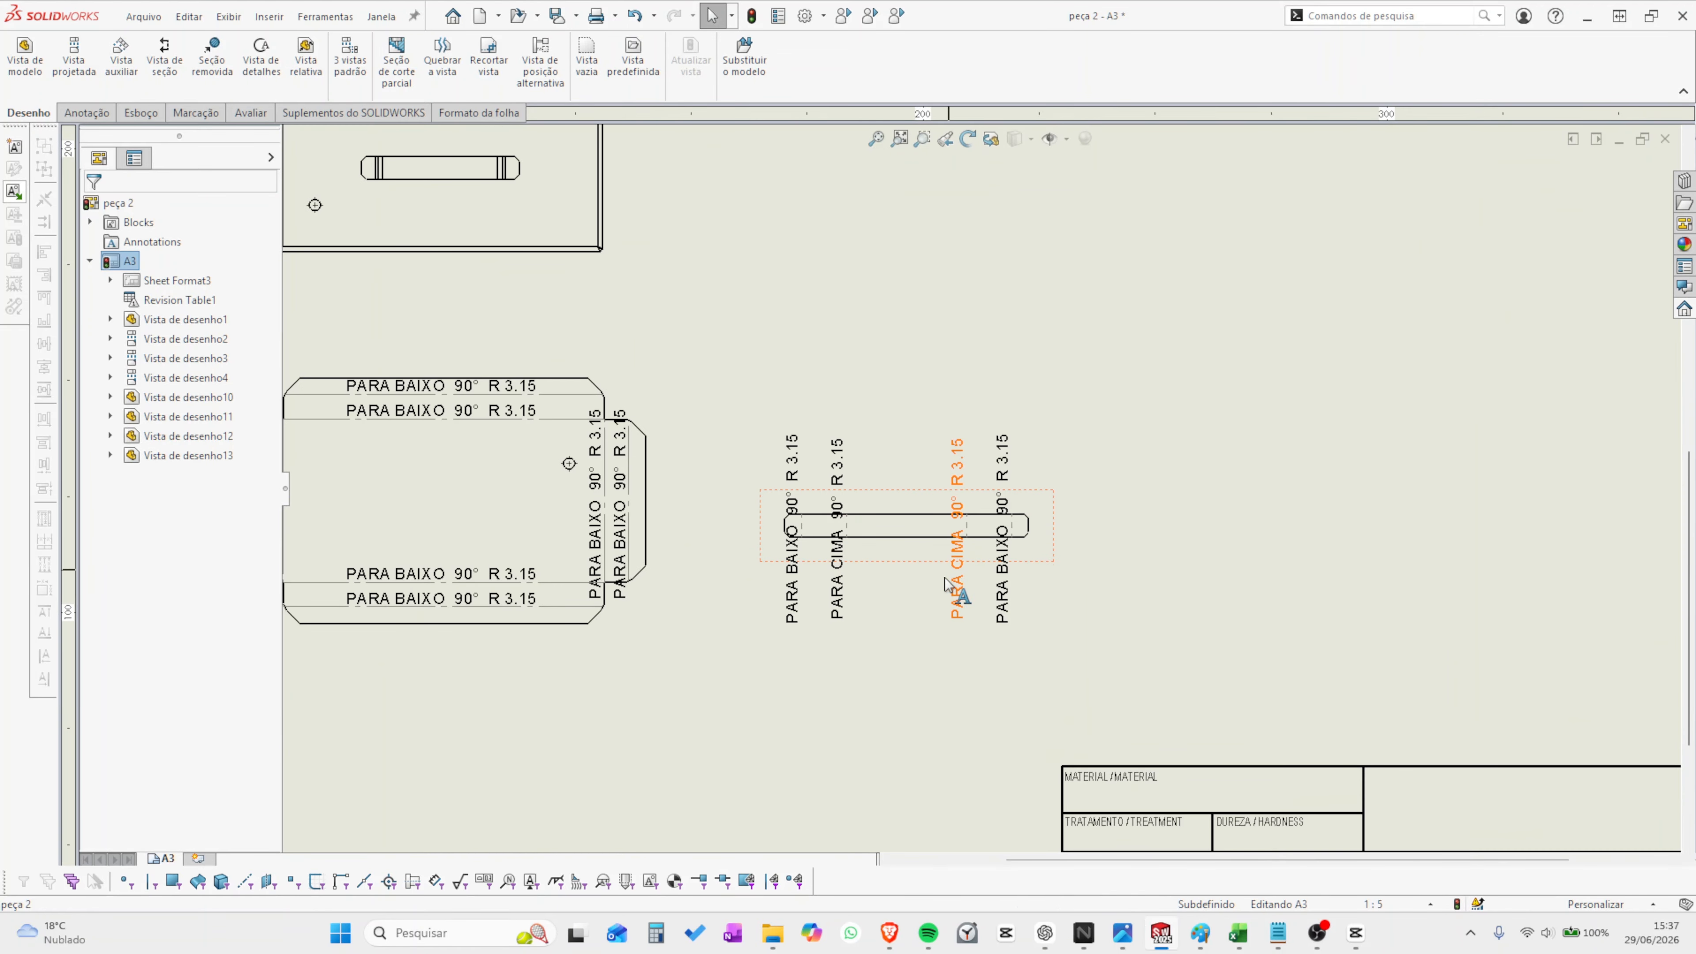
scroll(961, 575, "down", 1)
scroll(990, 515, "down", 3)
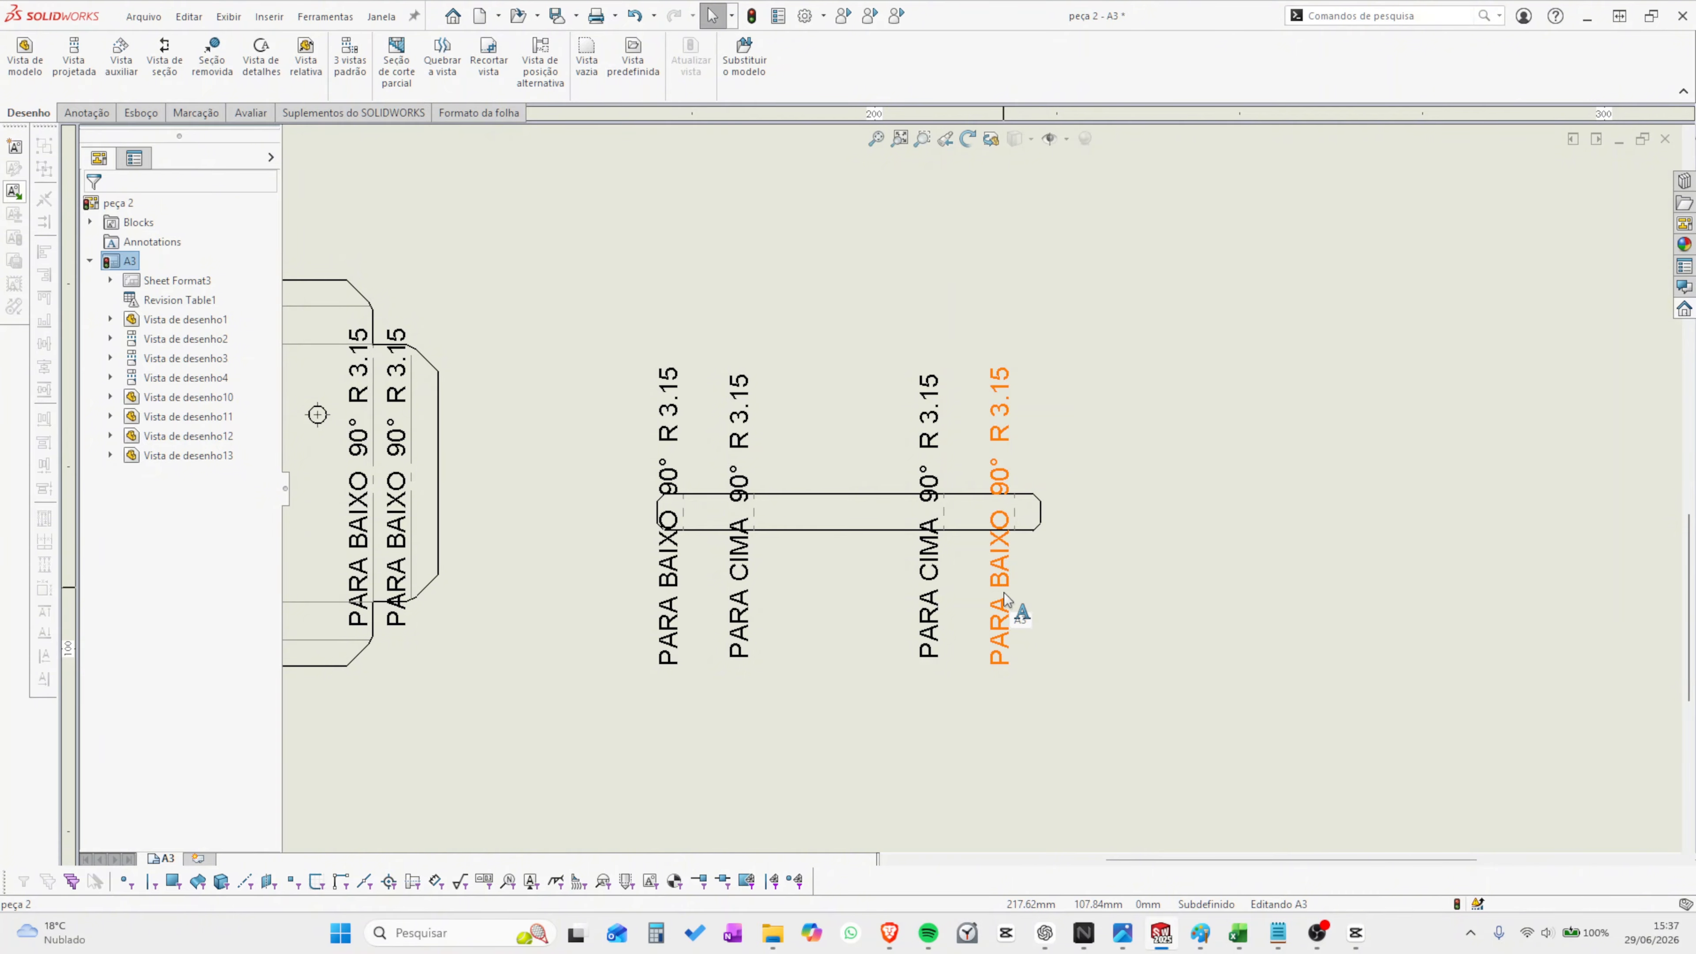
left_click_drag(1004, 596, 1089, 594)
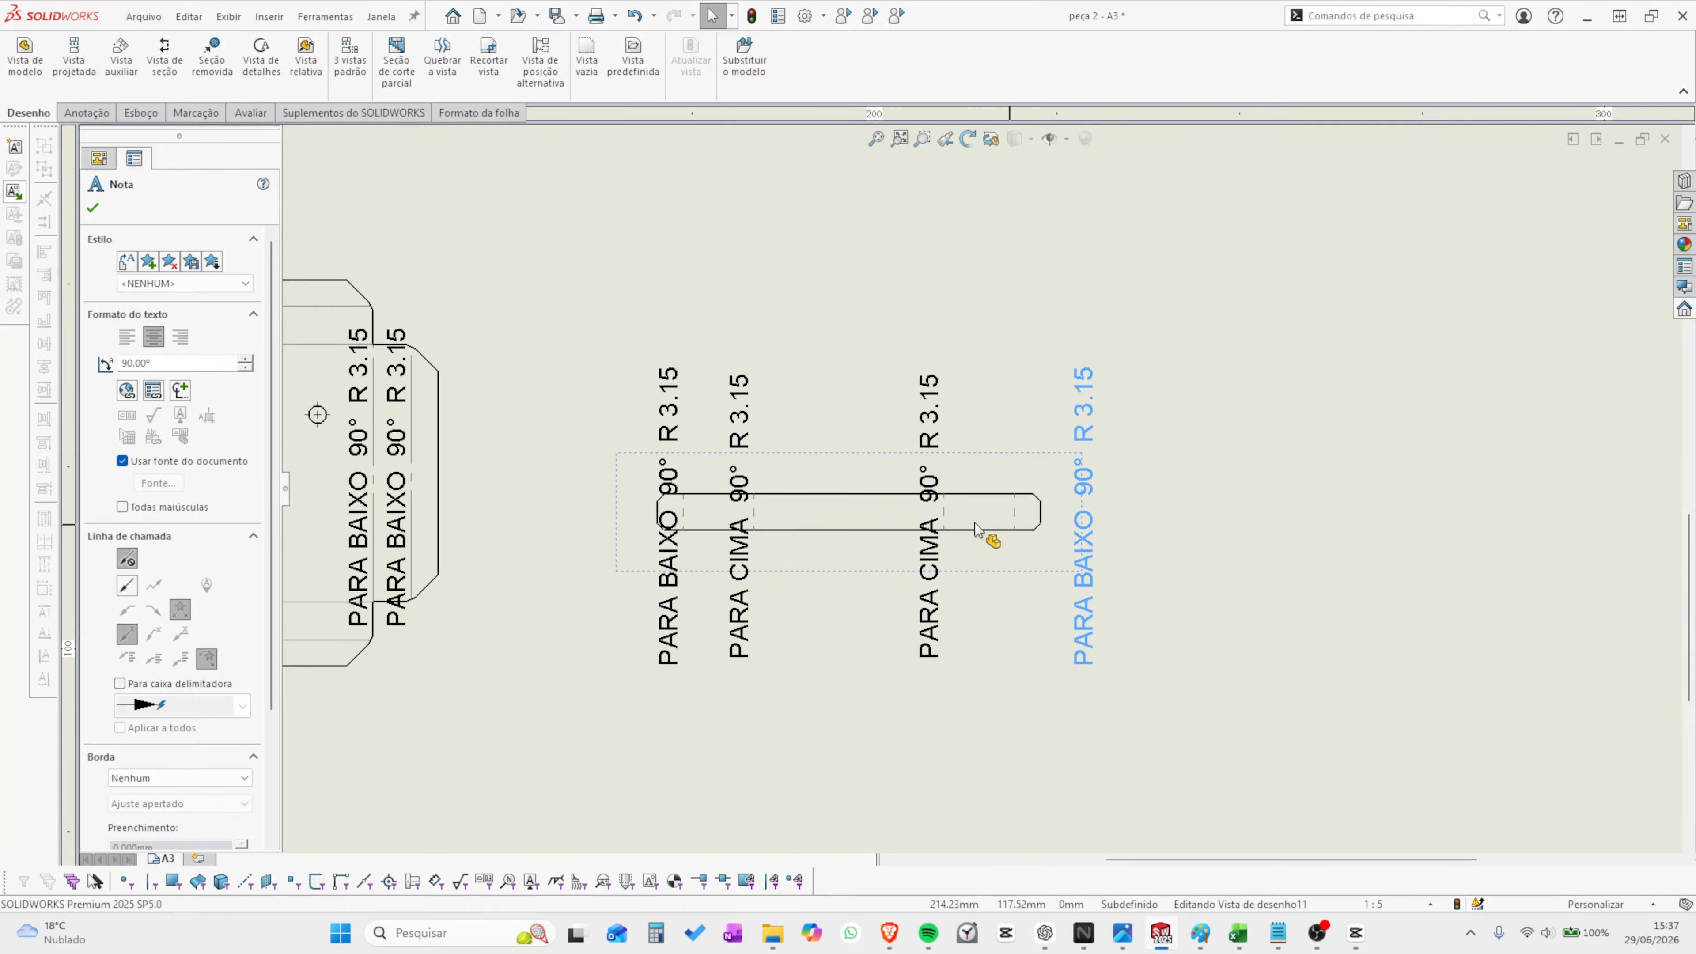
left_click_drag(1095, 538, 1223, 538)
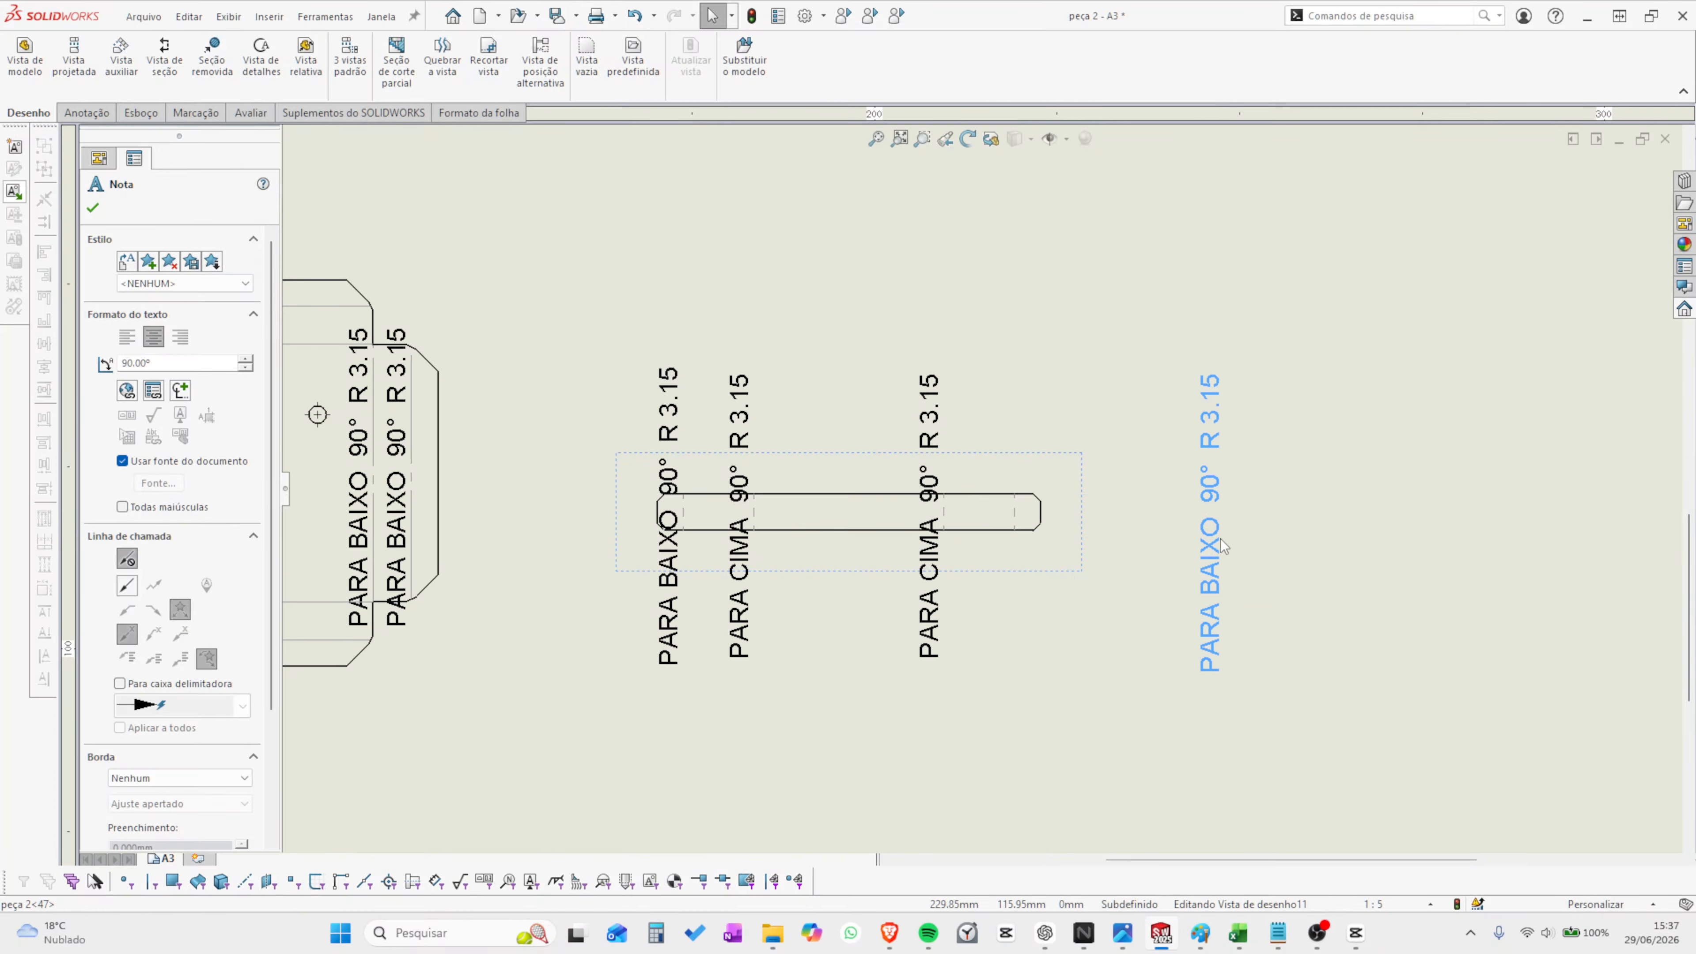
left_click_drag(946, 570, 1076, 570)
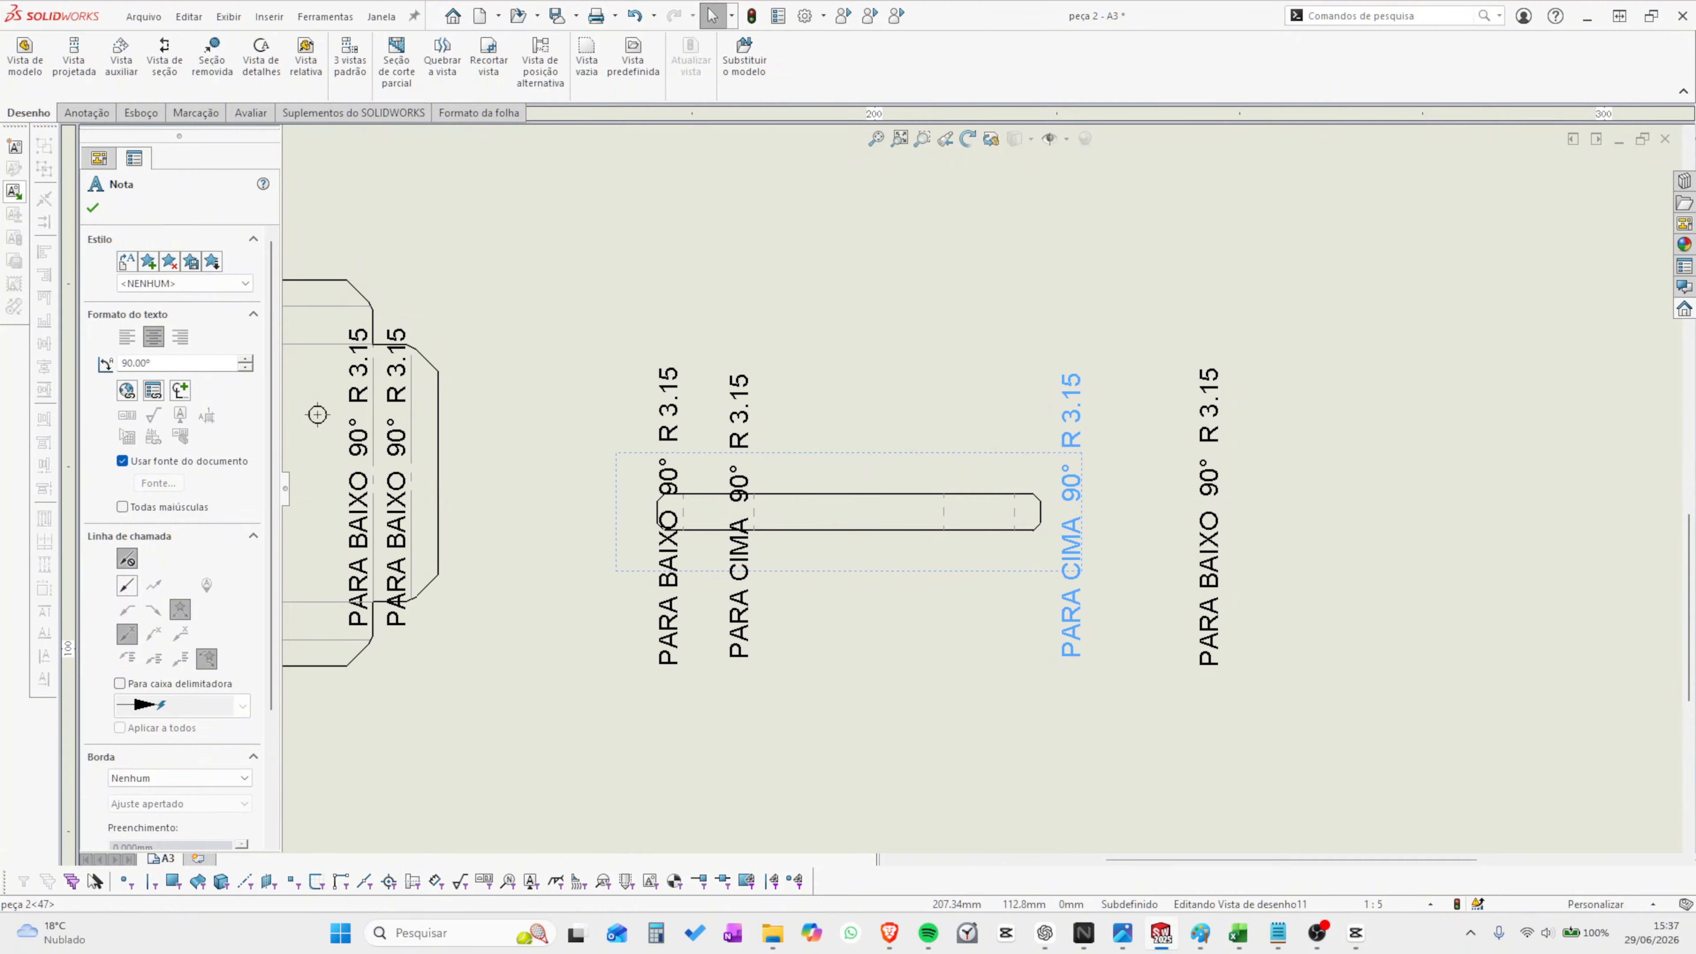
left_click_drag(1212, 561, 1114, 552)
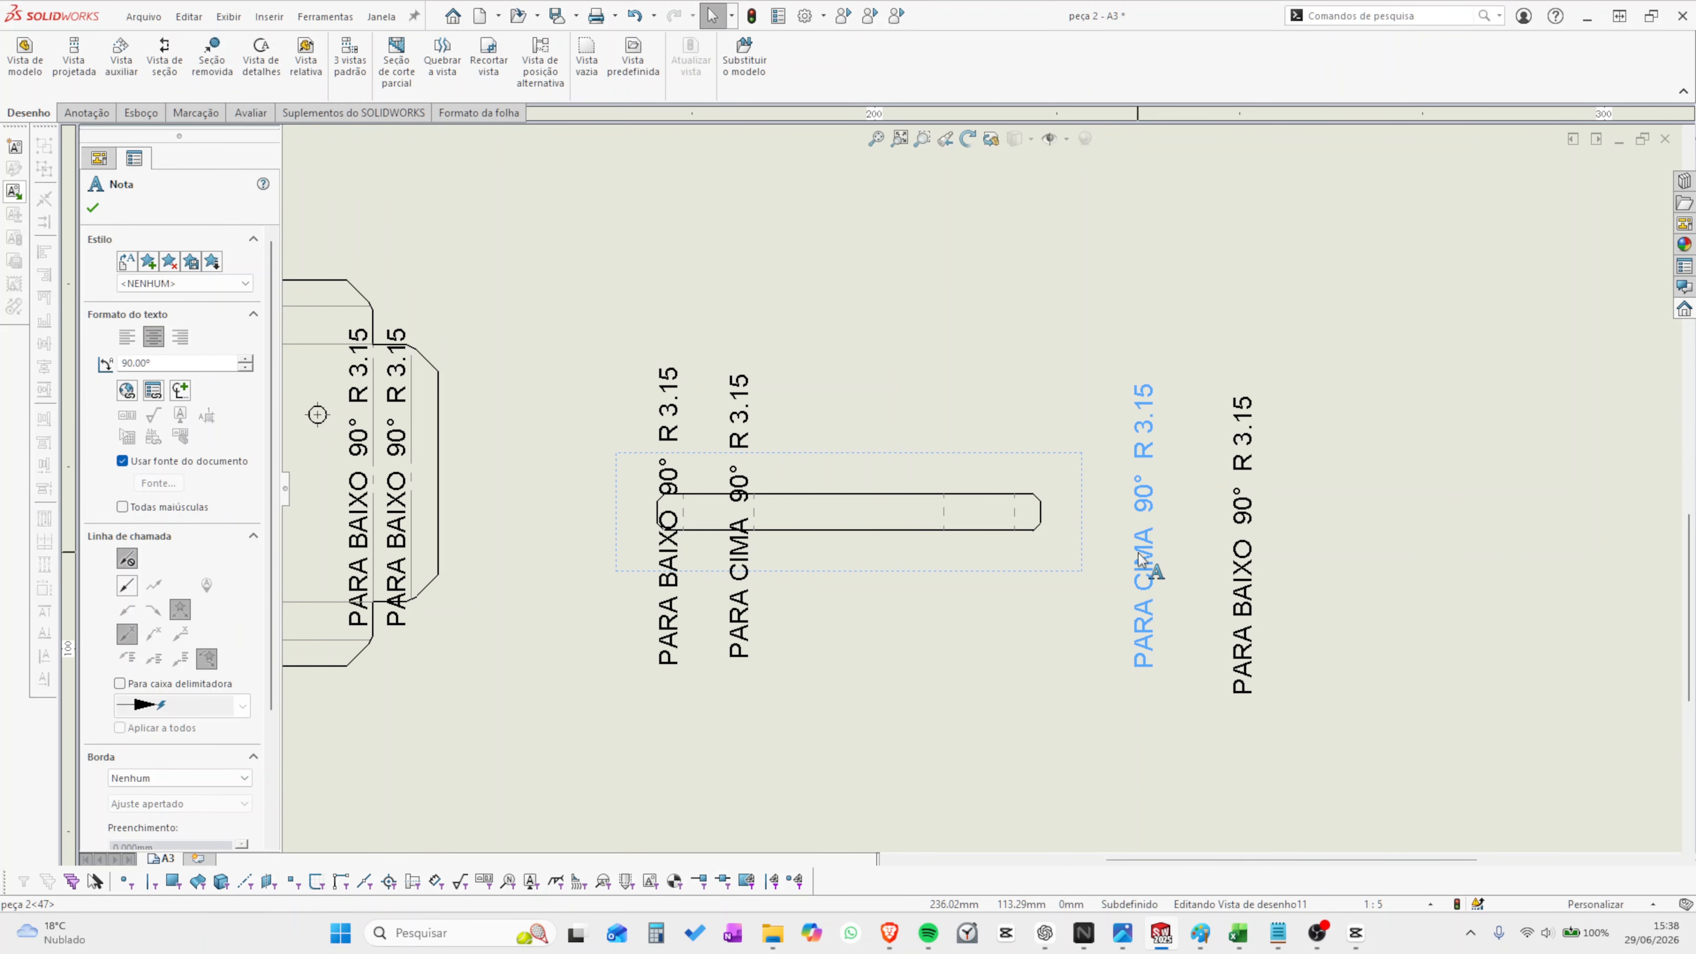
- Place those two bend notes below the handle flat pattern, each aligned with its bend line in the right half
left_click_drag(1150, 508, 948, 669)
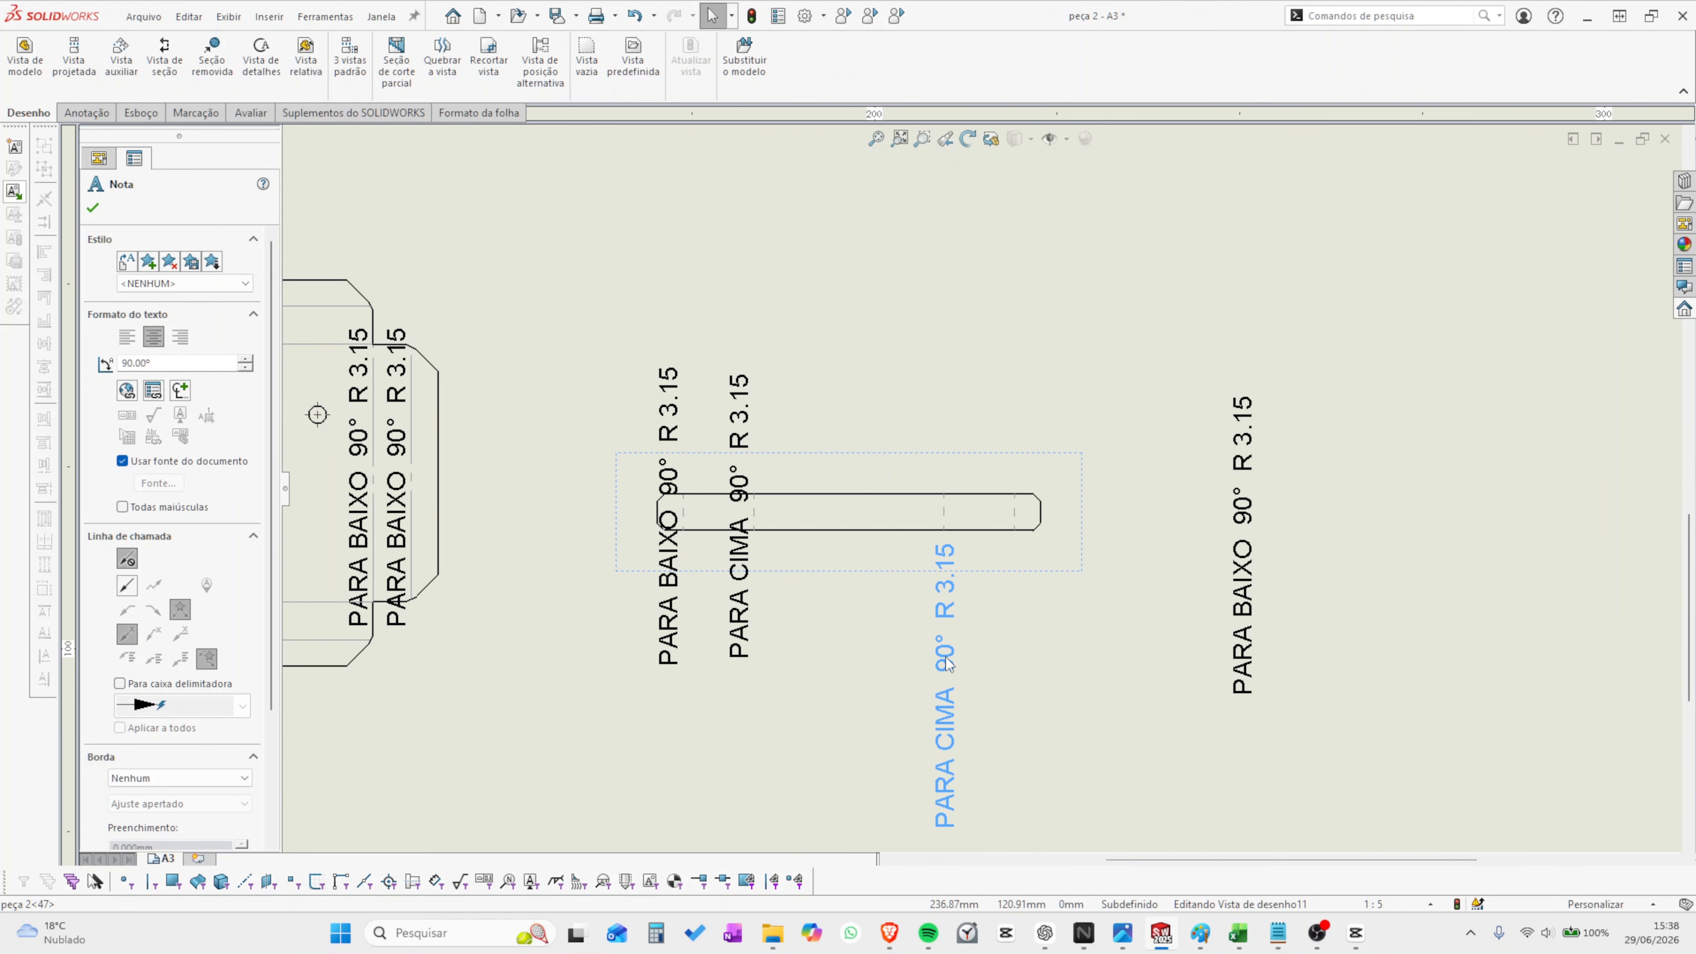
left_click_drag(1241, 558, 1018, 675)
left_click(1122, 666)
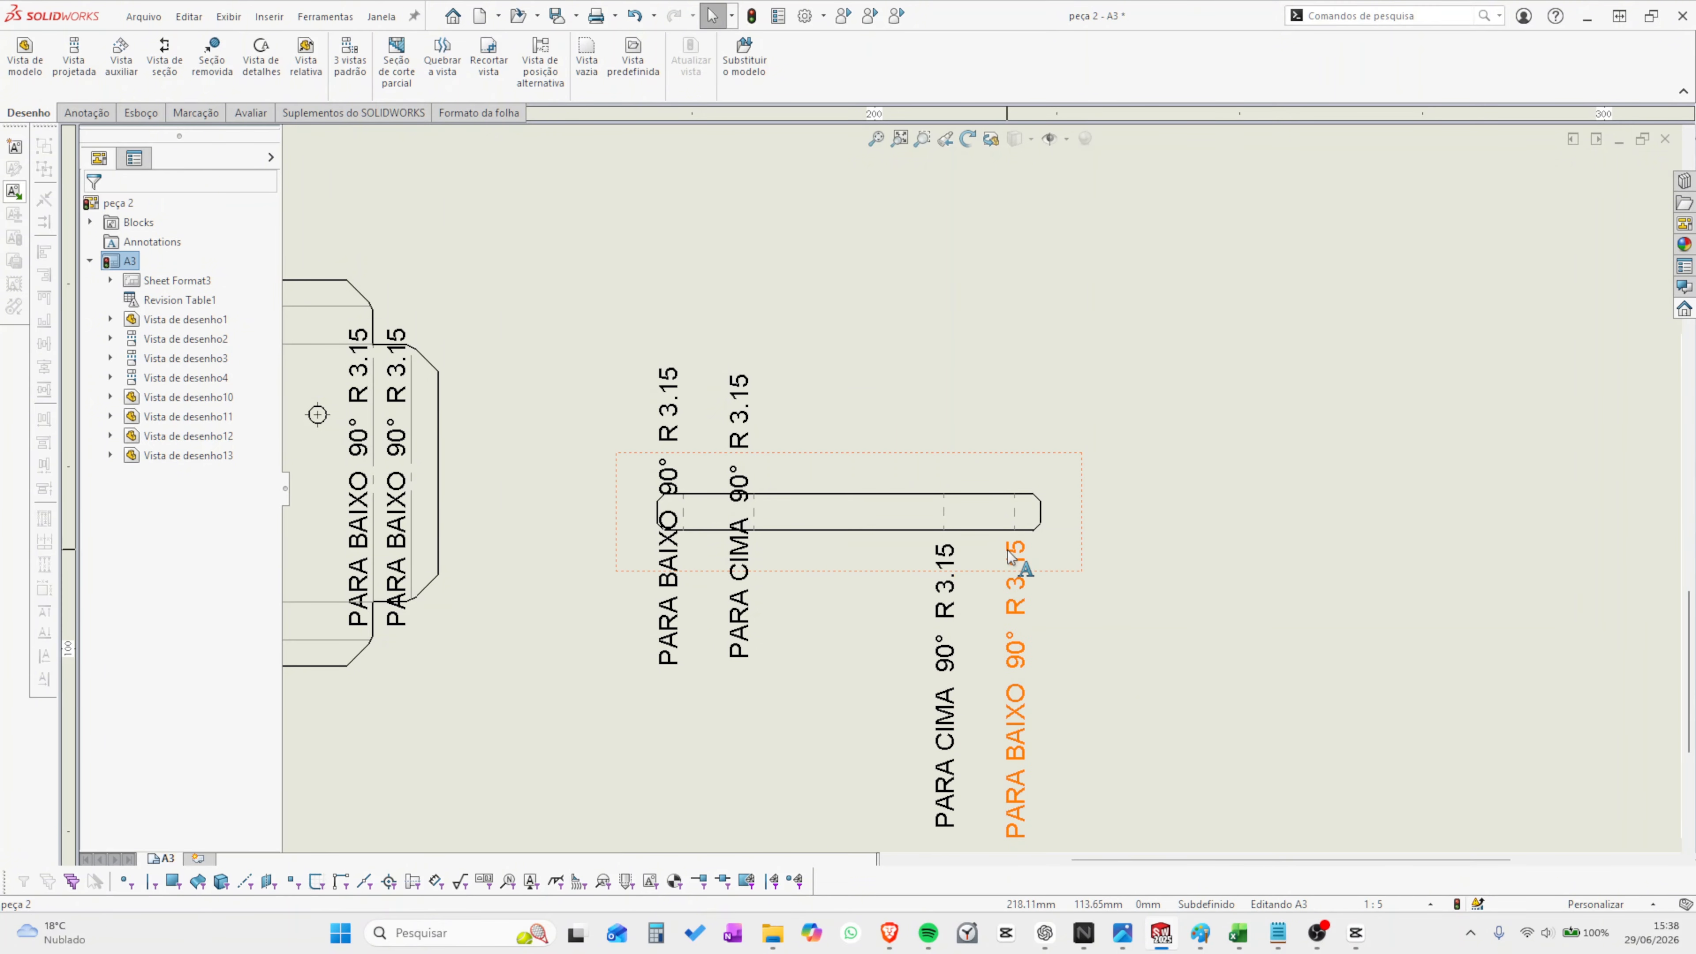
- Move the PARA CIMA and PARA BAIXO notes of the handle's left half below the flat pattern, under their bend lines
key("f")
scroll(1075, 520, "up", 3)
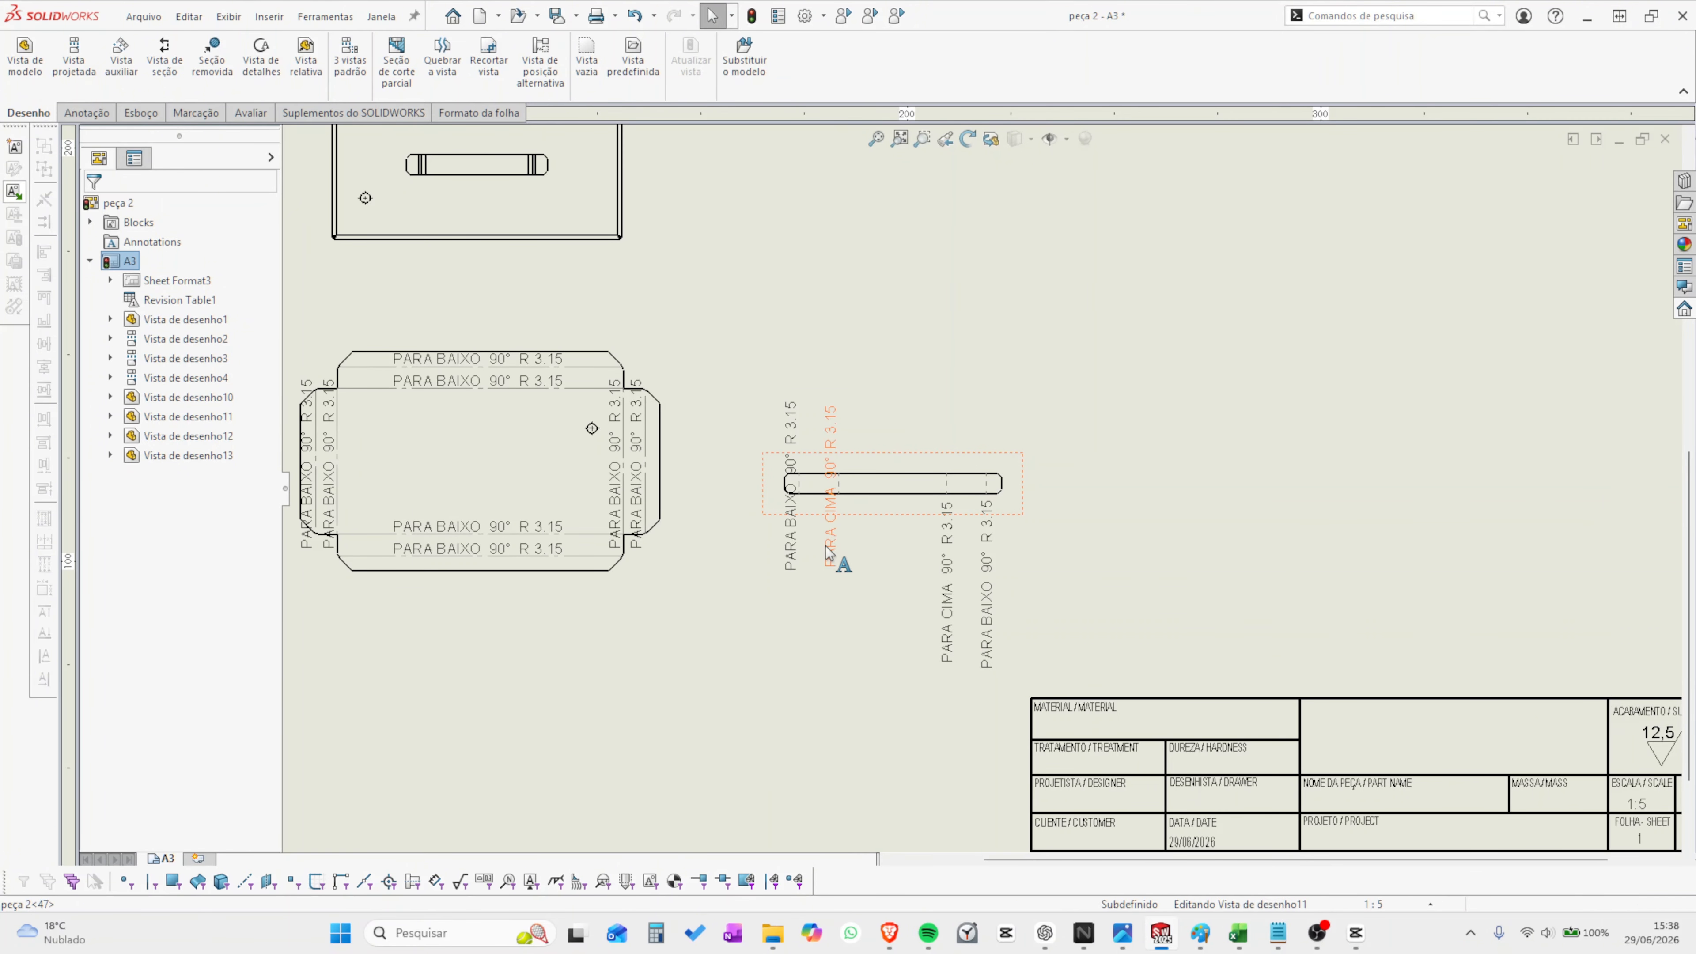
left_click_drag(843, 595, 792, 568)
left_click_drag(792, 633, 800, 638)
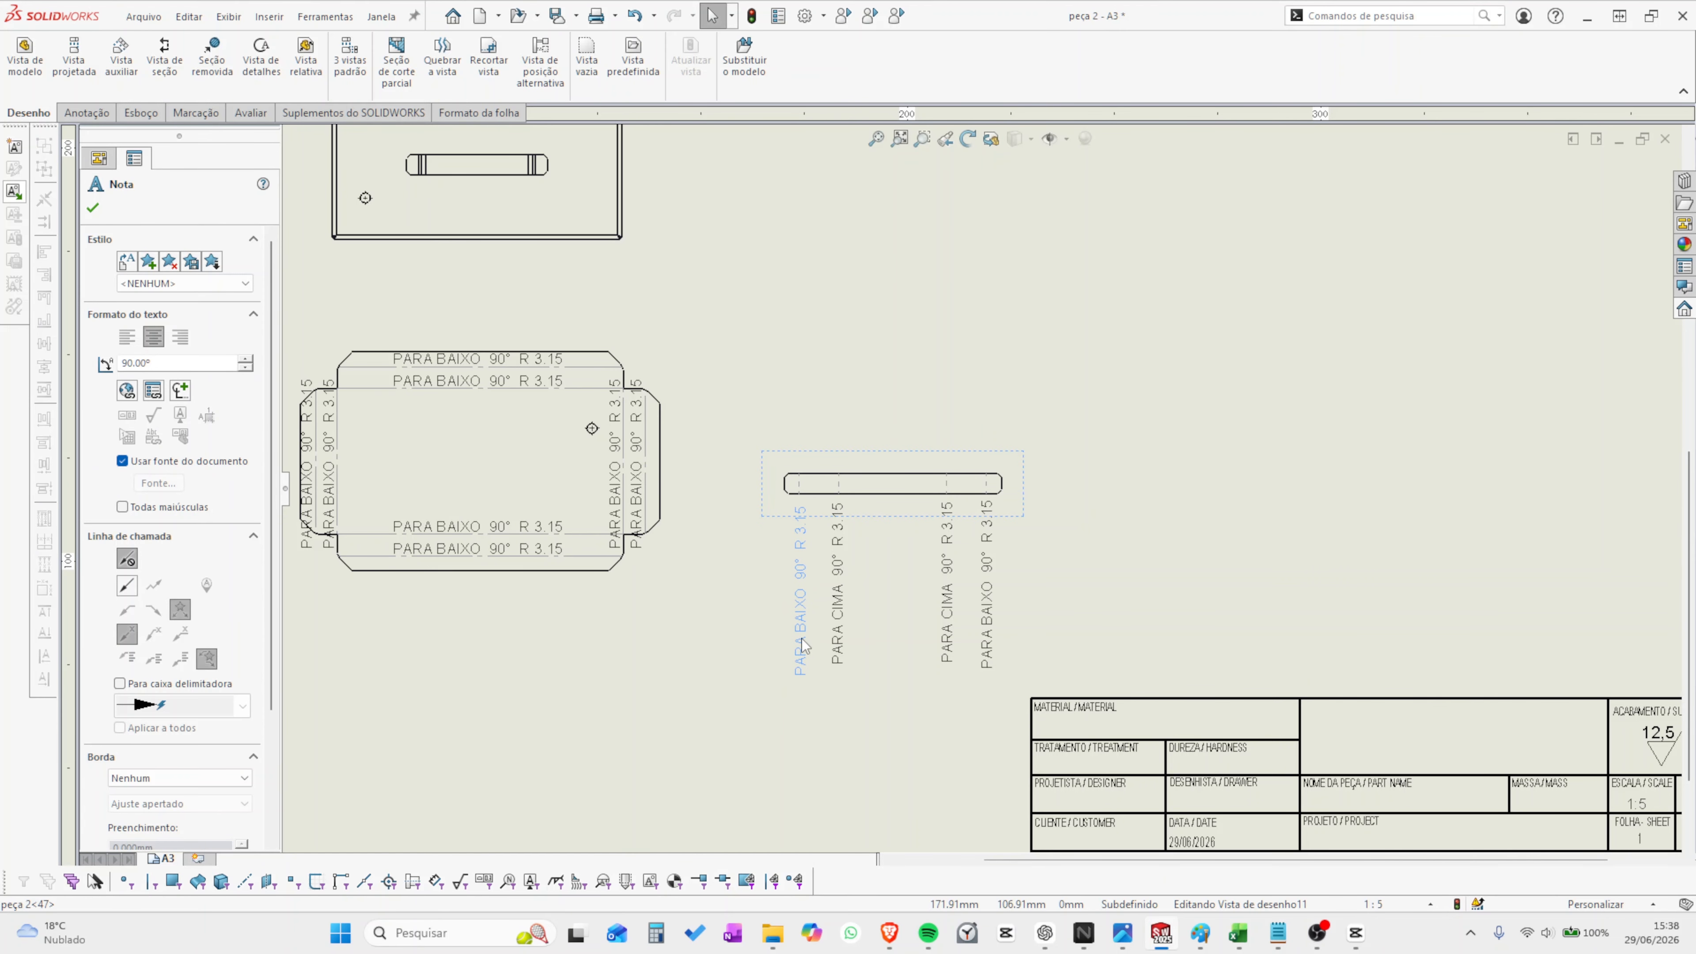
left_click(865, 740)
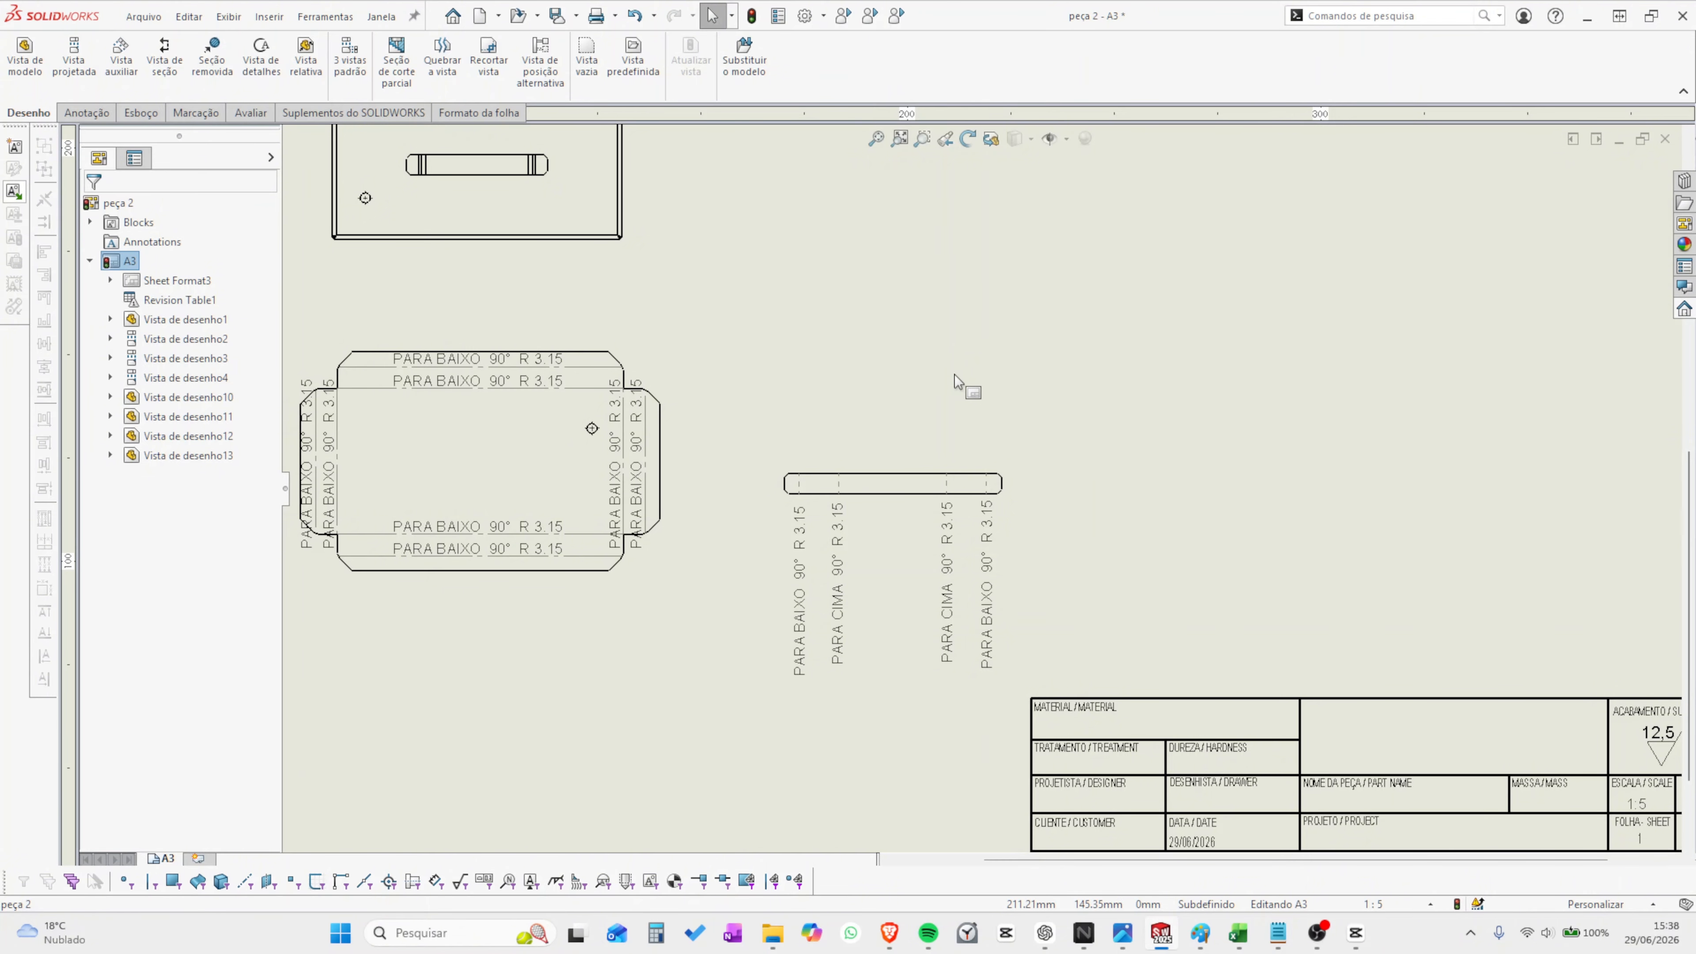
- Dimension the handle flat pattern's overall length between its two end edges, placing the dimension above the view
scroll(955, 375, "down", 1)
scroll(938, 417, "up", 2)
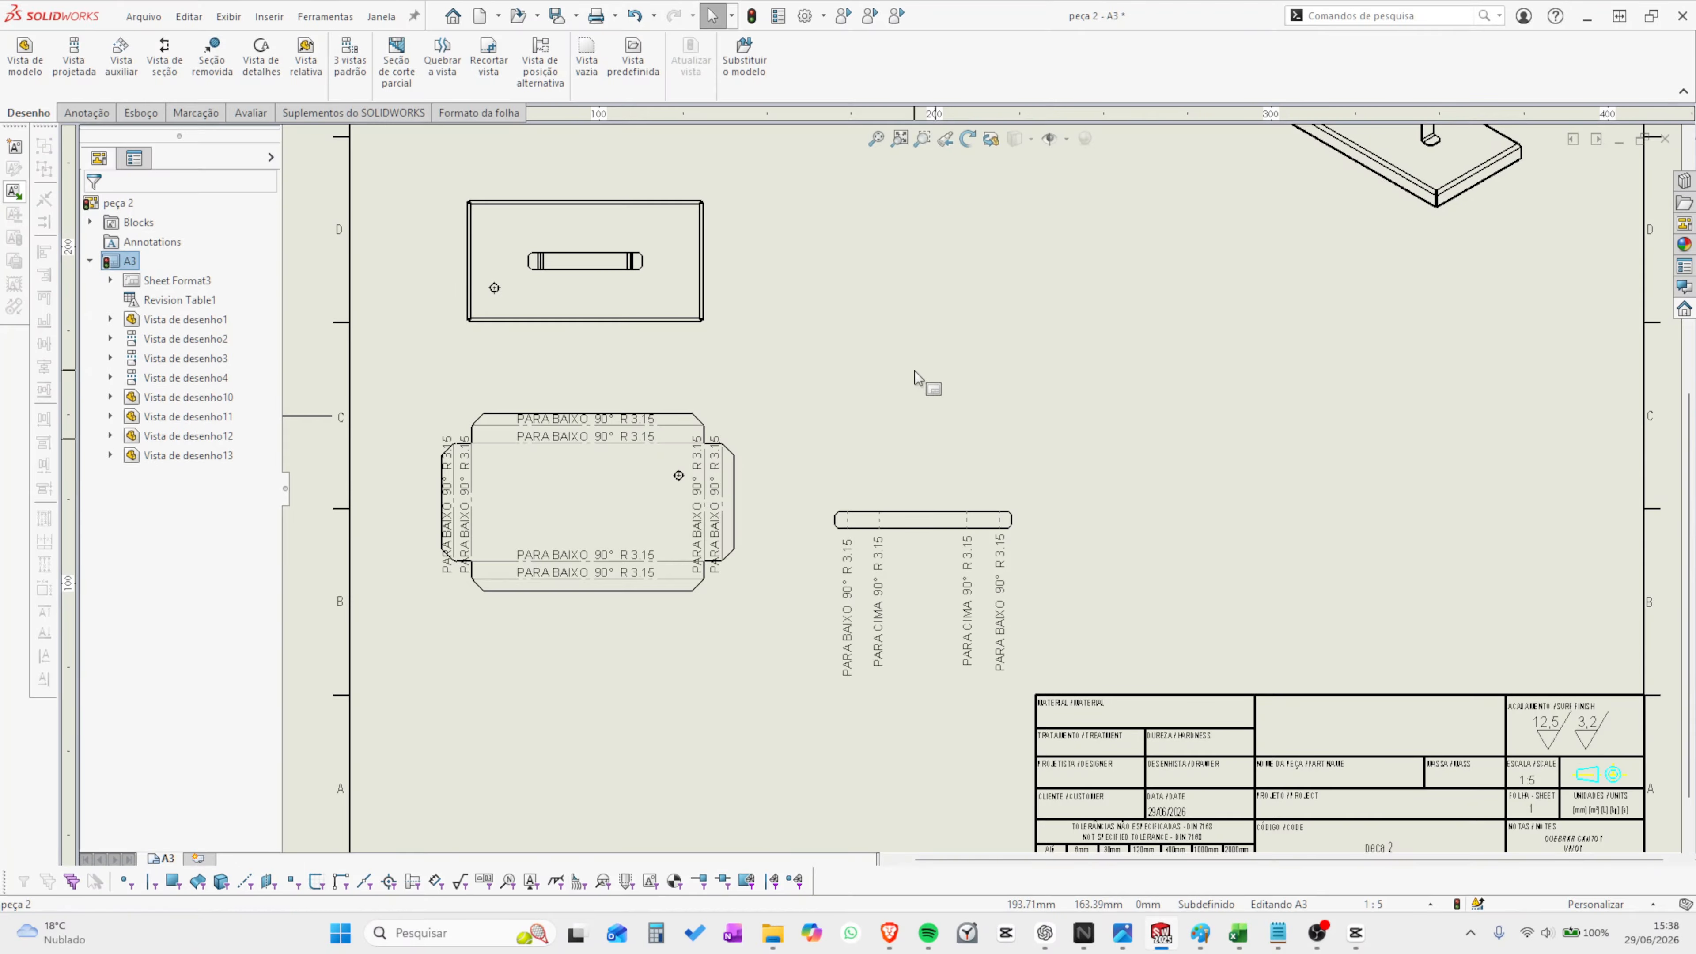
left_click(141, 118)
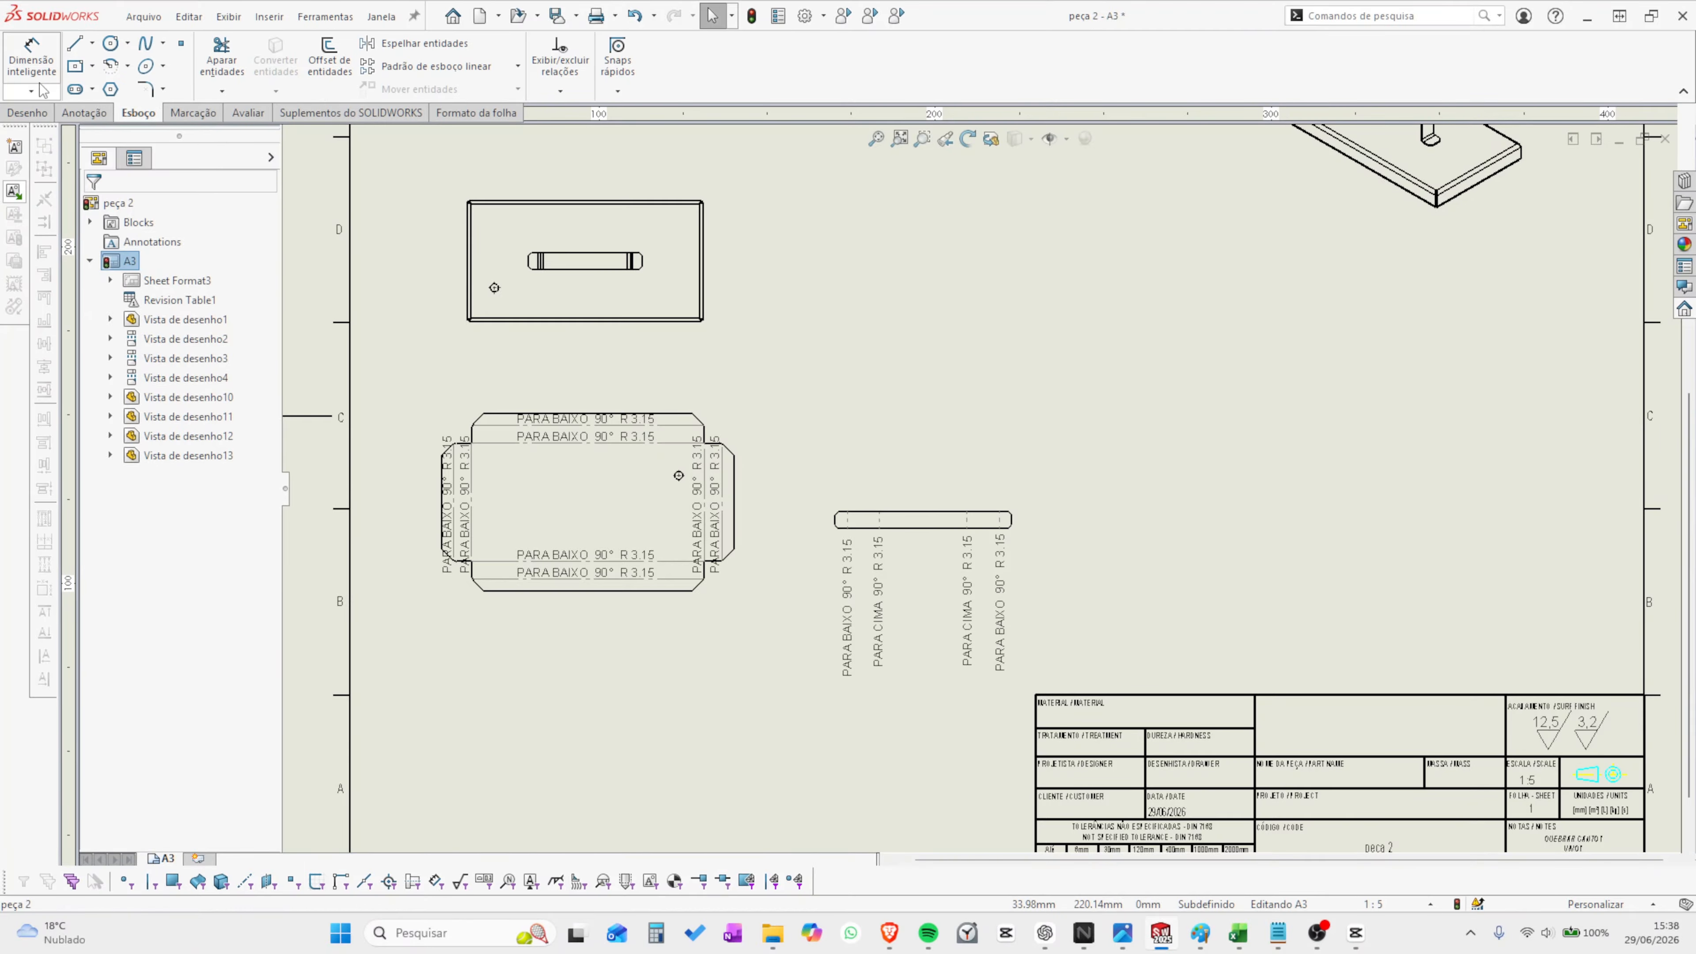
left_click(31, 48)
scroll(921, 528, "down", 5)
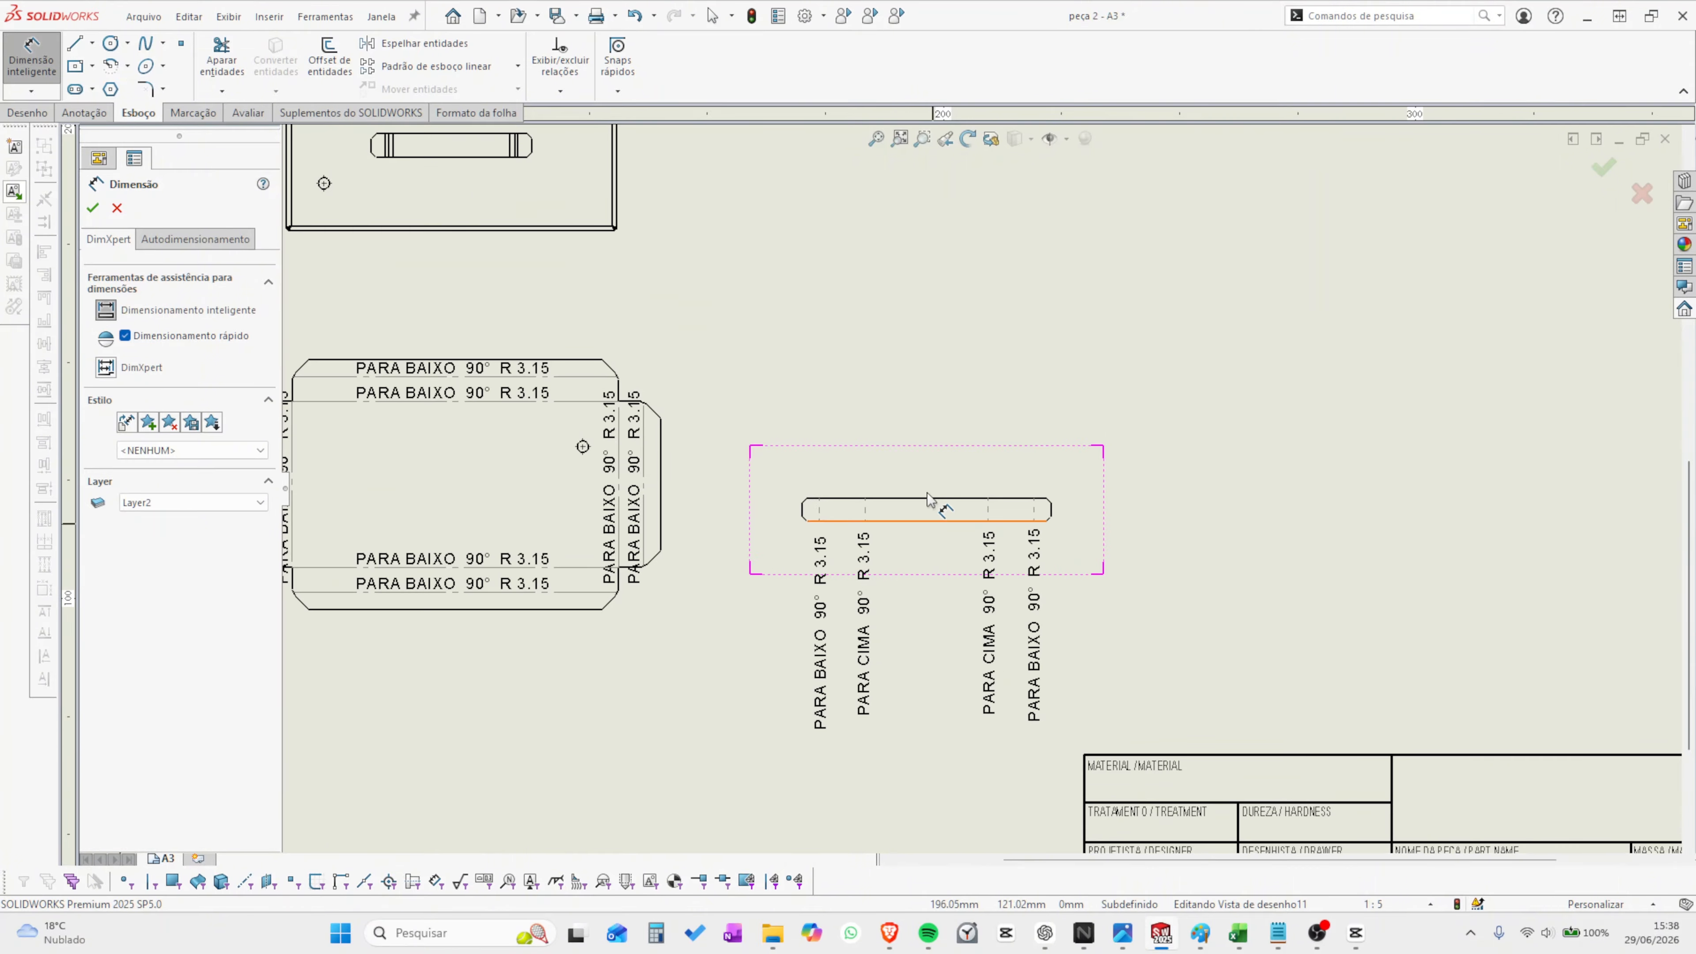
scroll(918, 565, "down", 2)
left_click(531, 500)
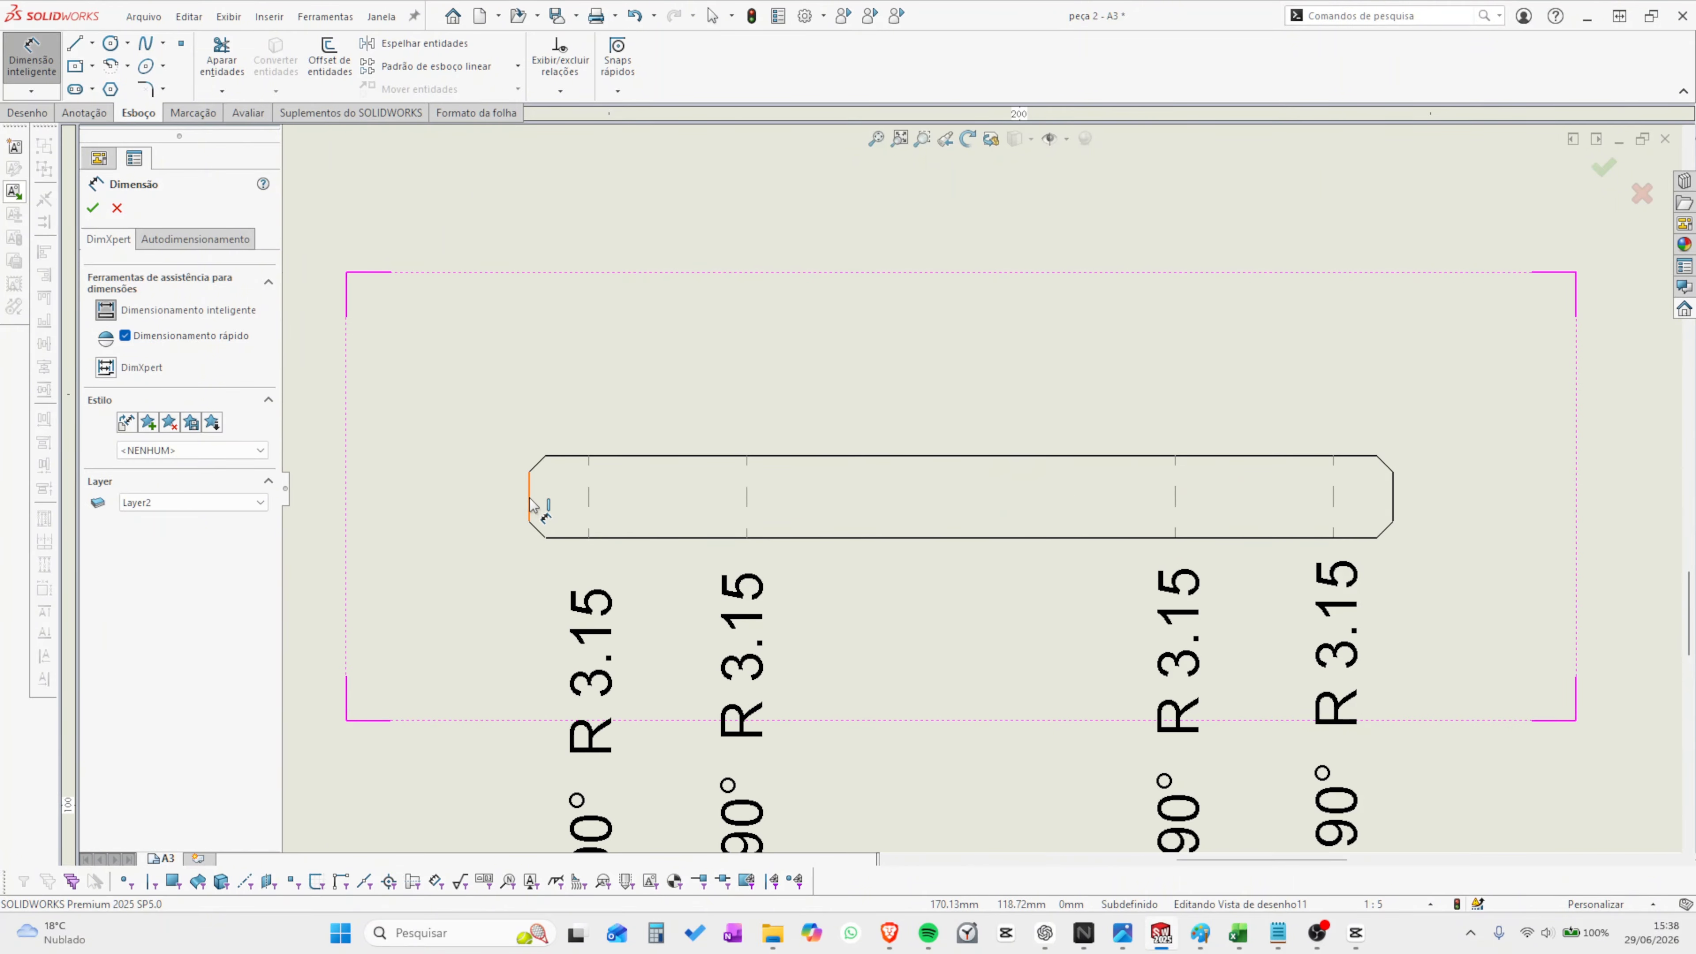
left_click(1398, 491)
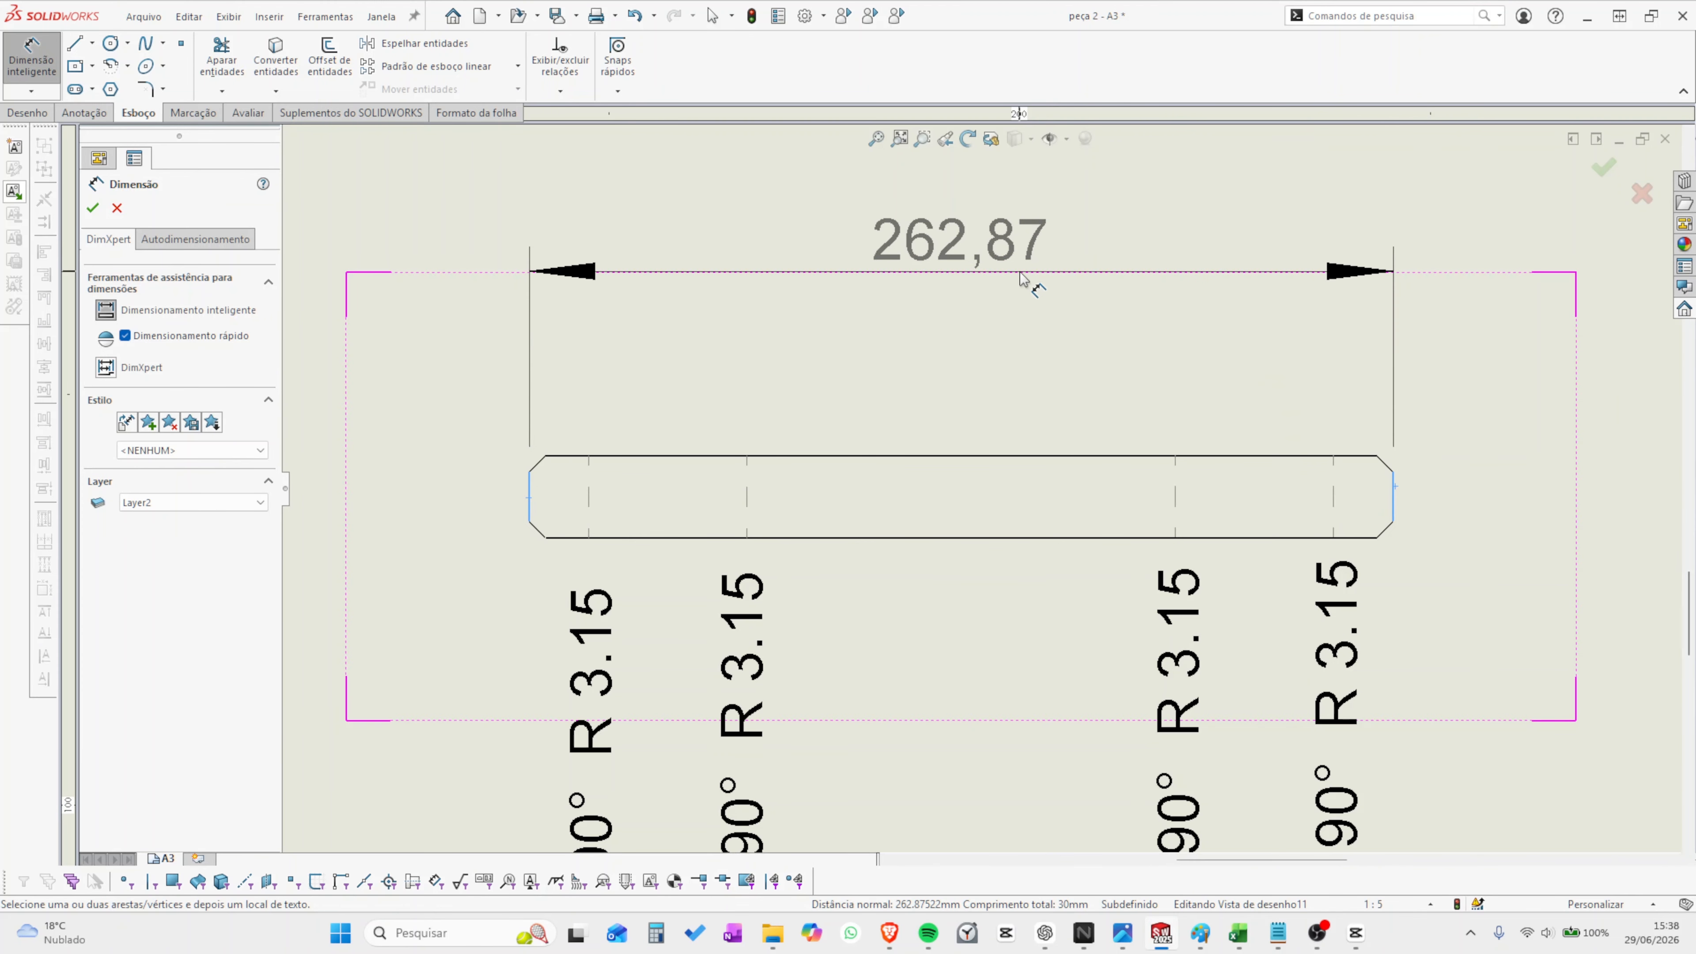
left_click(1022, 334)
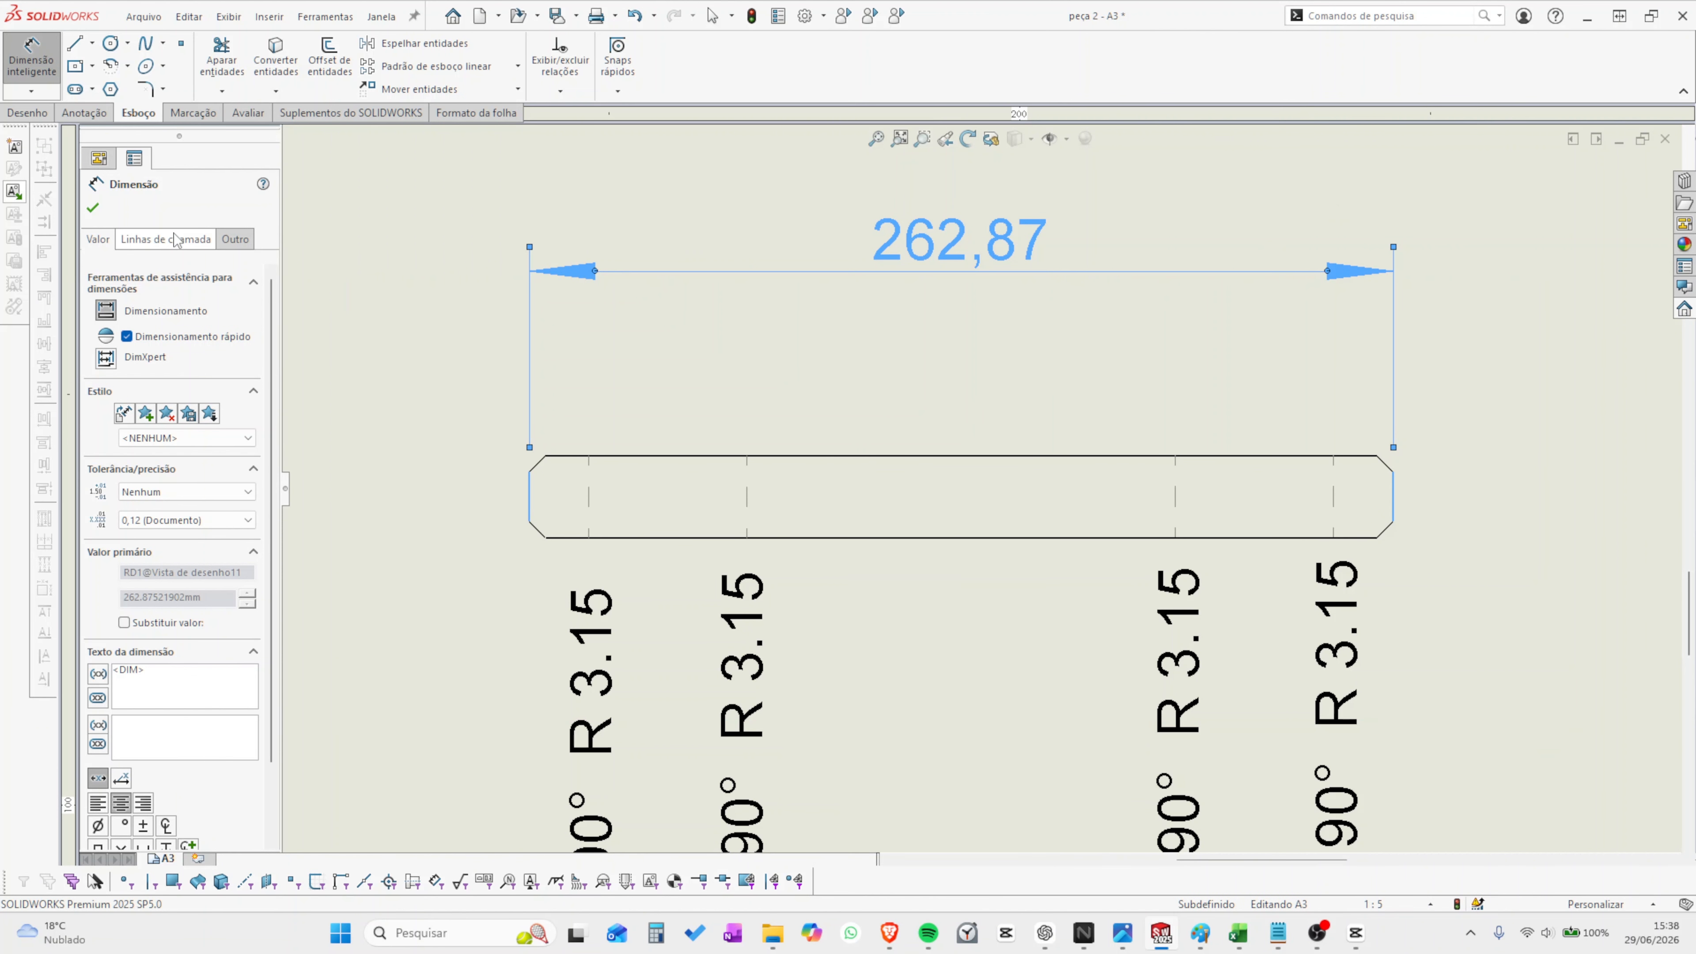
left_click(93, 208)
- Dimension the handle flat pattern's width between its two long edges, placing the dimension beside its left end
left_click(32, 60)
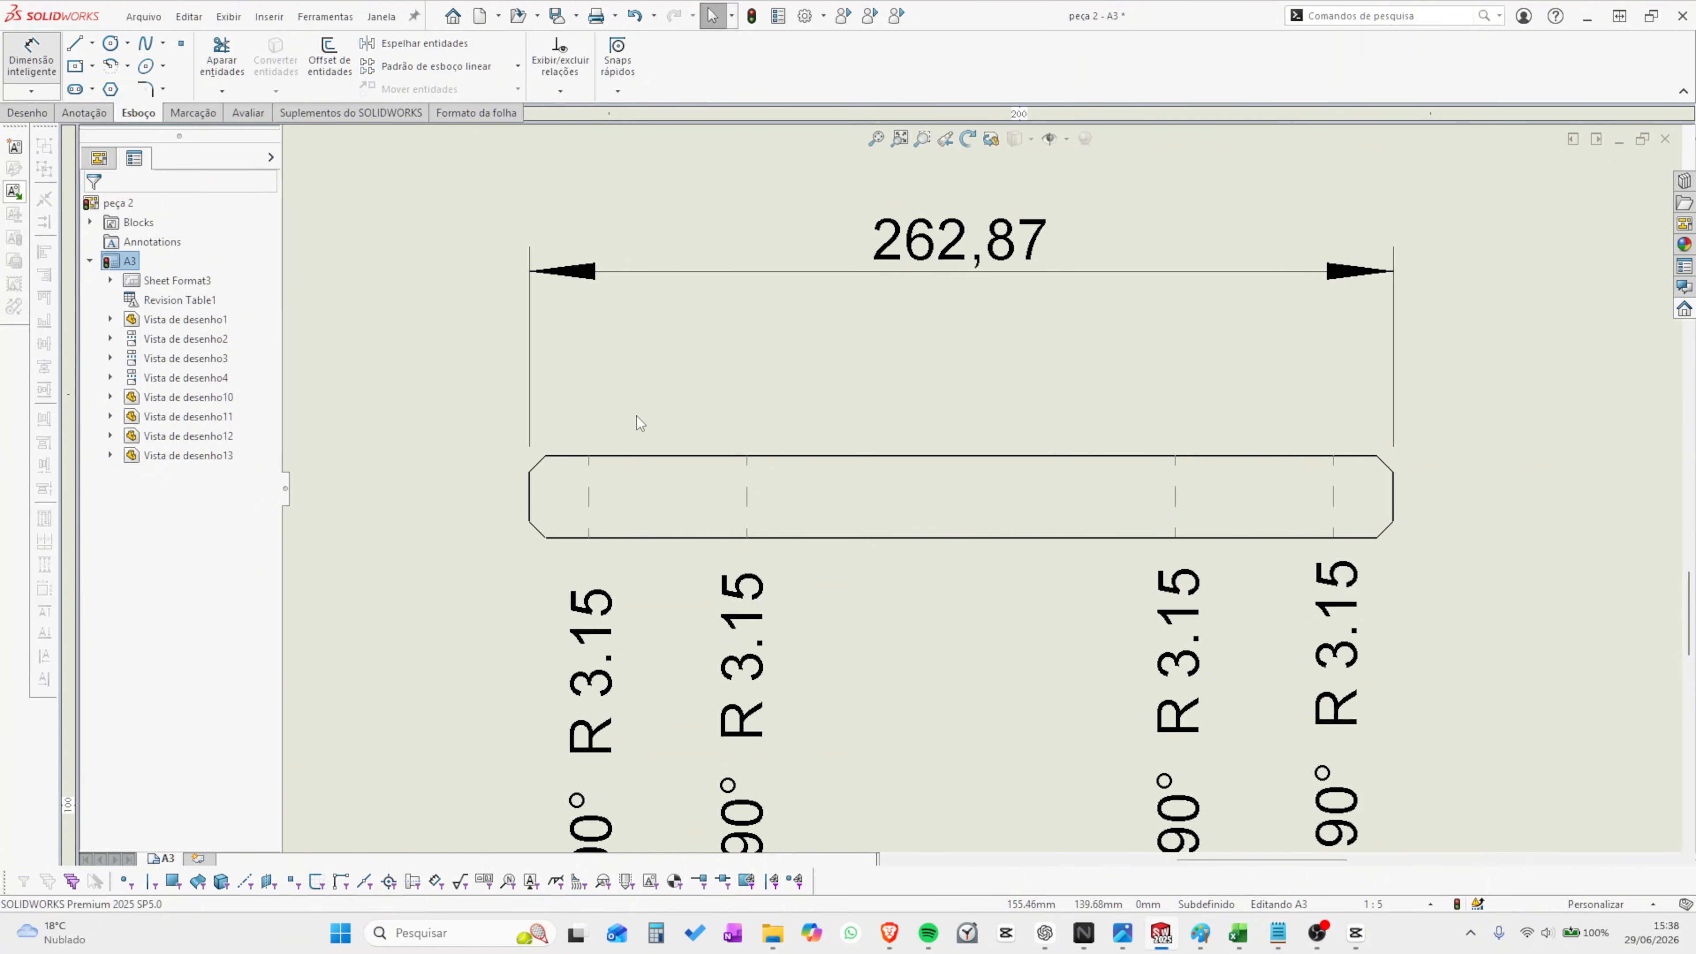
left_click(856, 459)
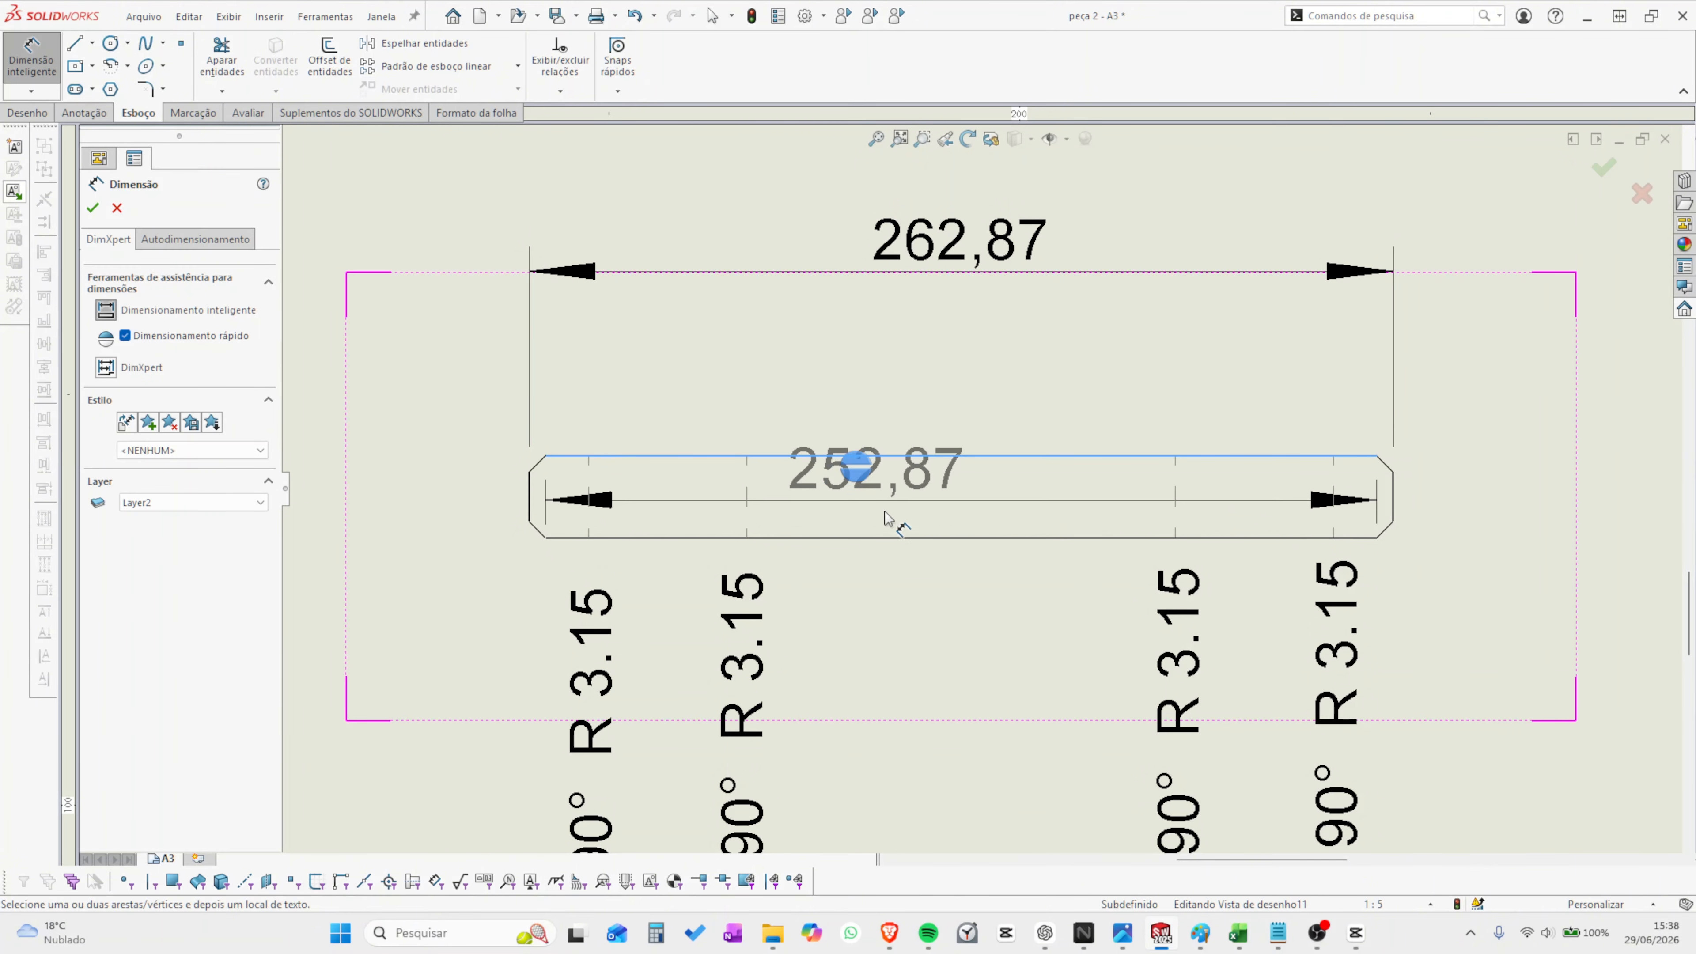
left_click(908, 538)
key("z")
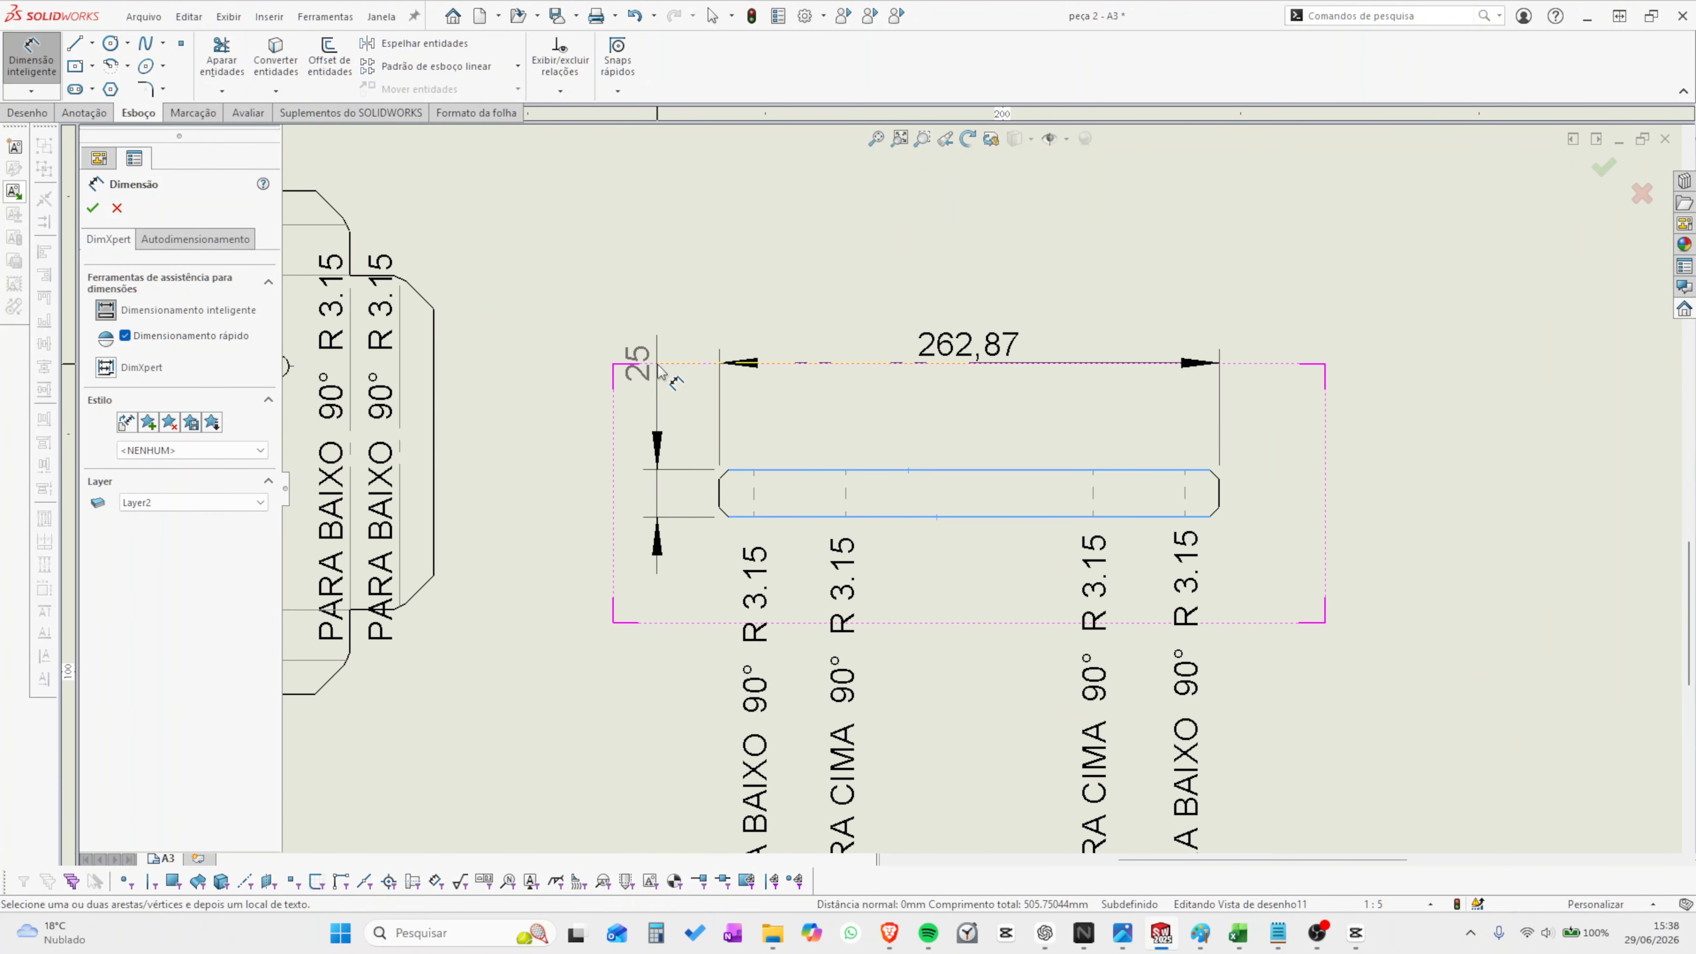
left_click(664, 371)
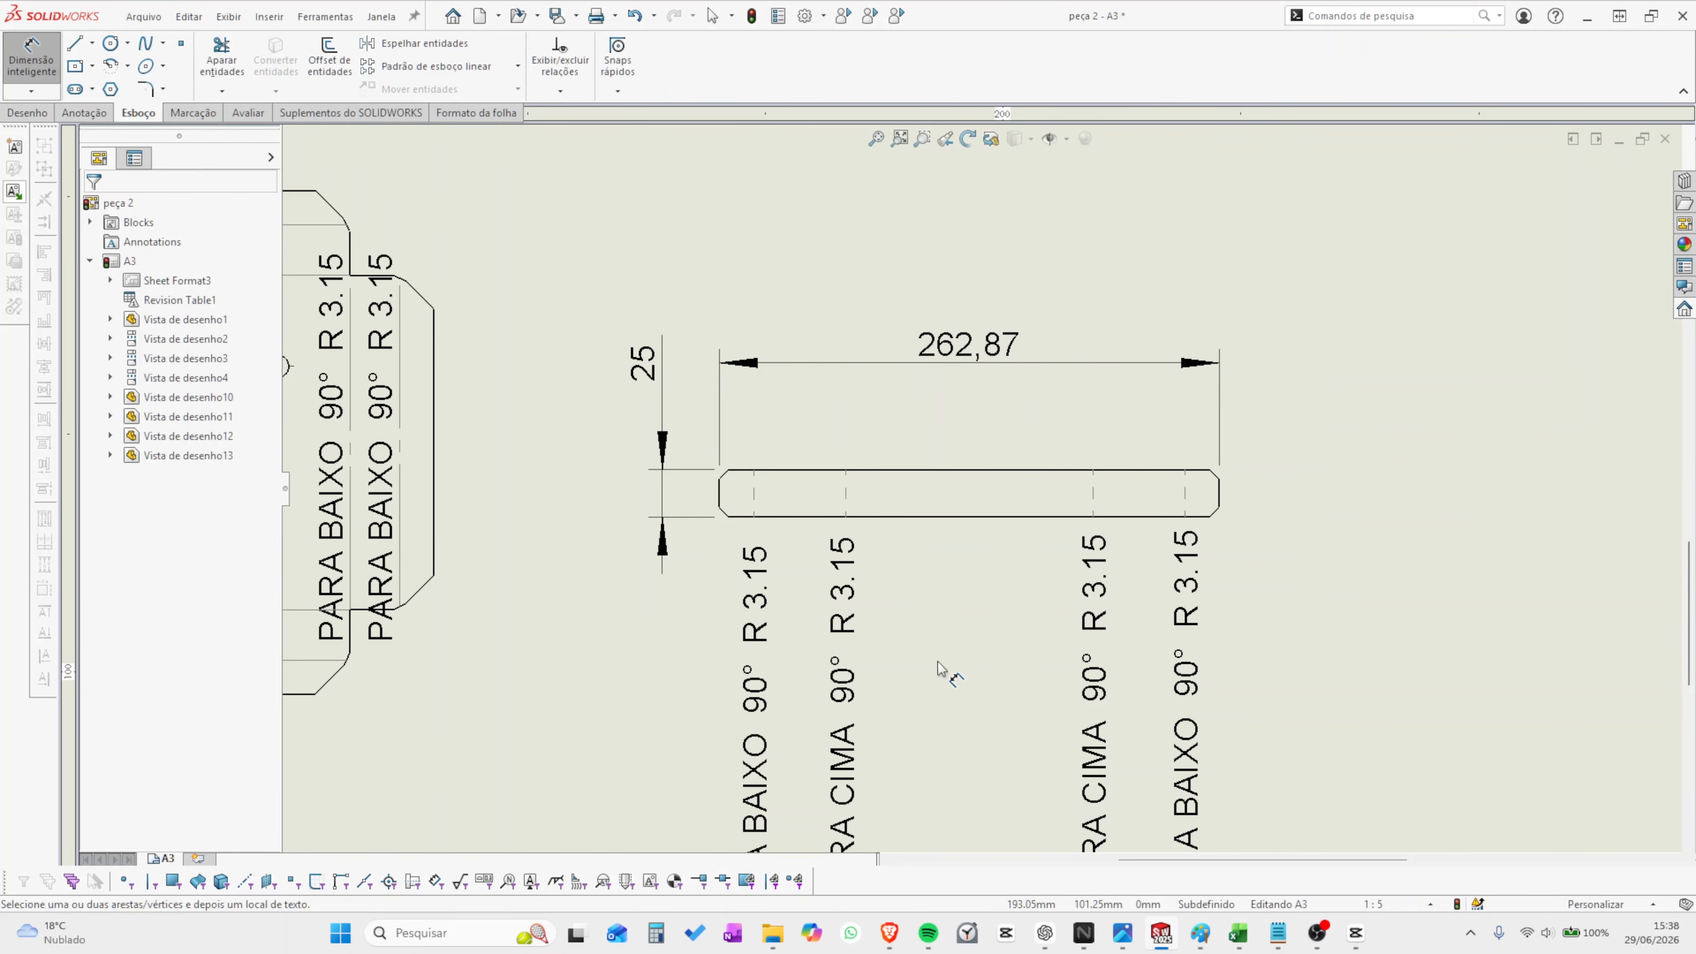
key("Escape")
- Create a projected side view from the handle's flat-pattern view and place it to the right of it
scroll(941, 436, "up", 3)
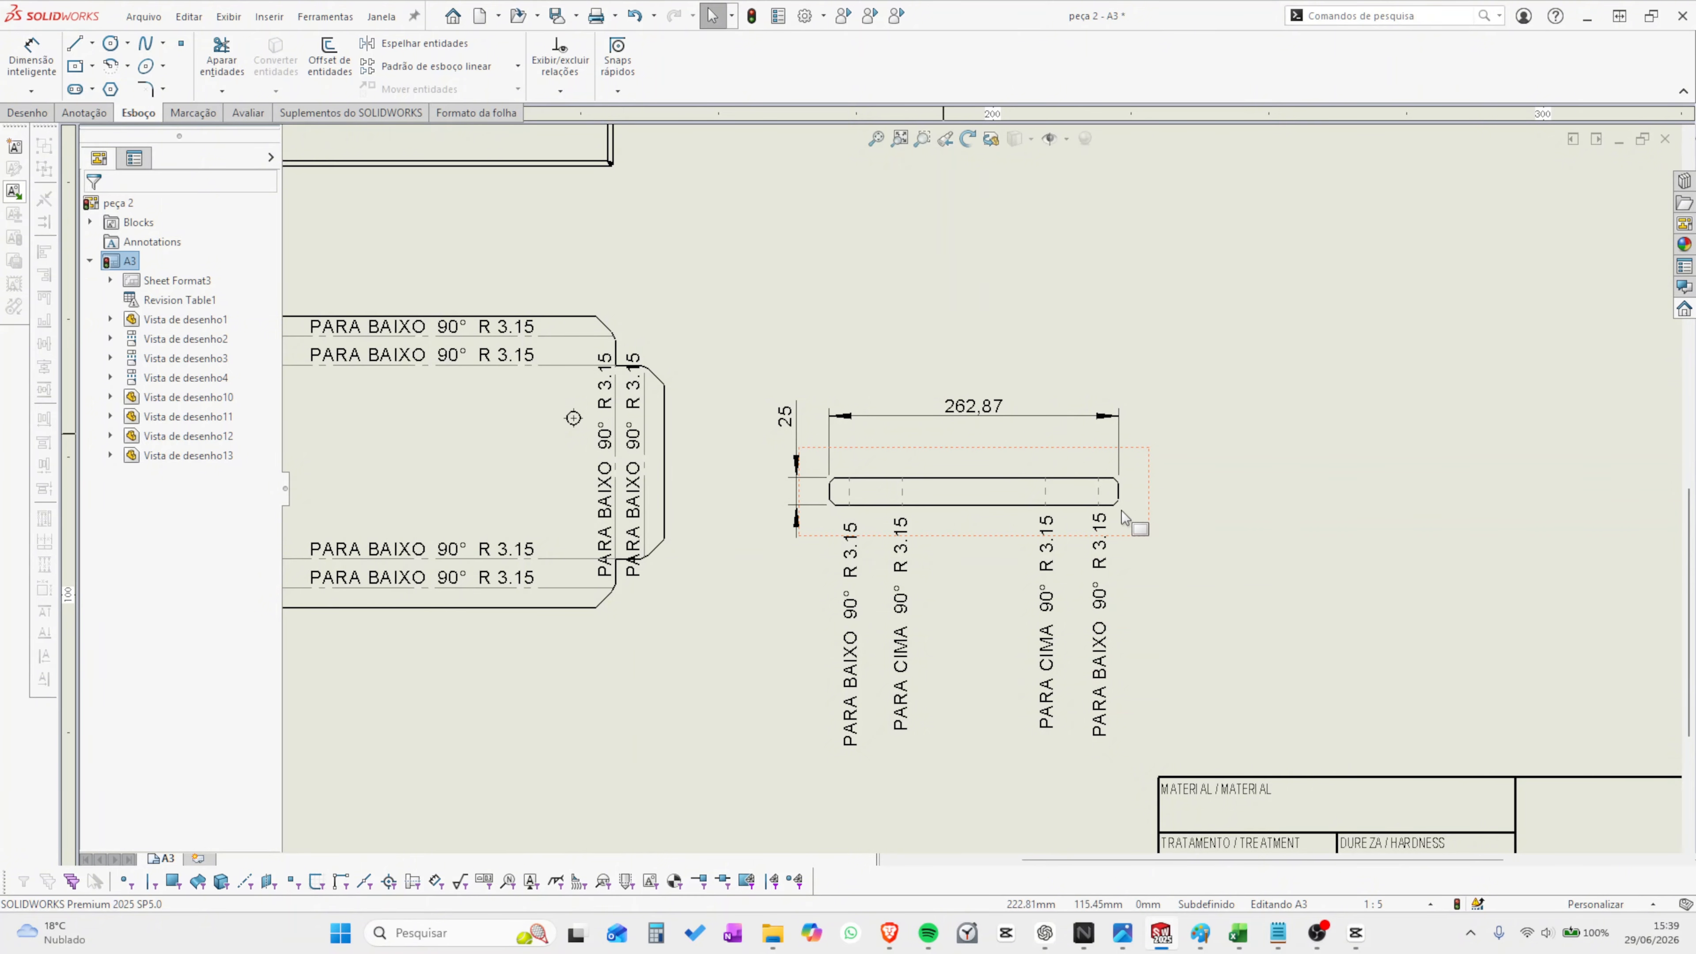
left_click(1122, 494)
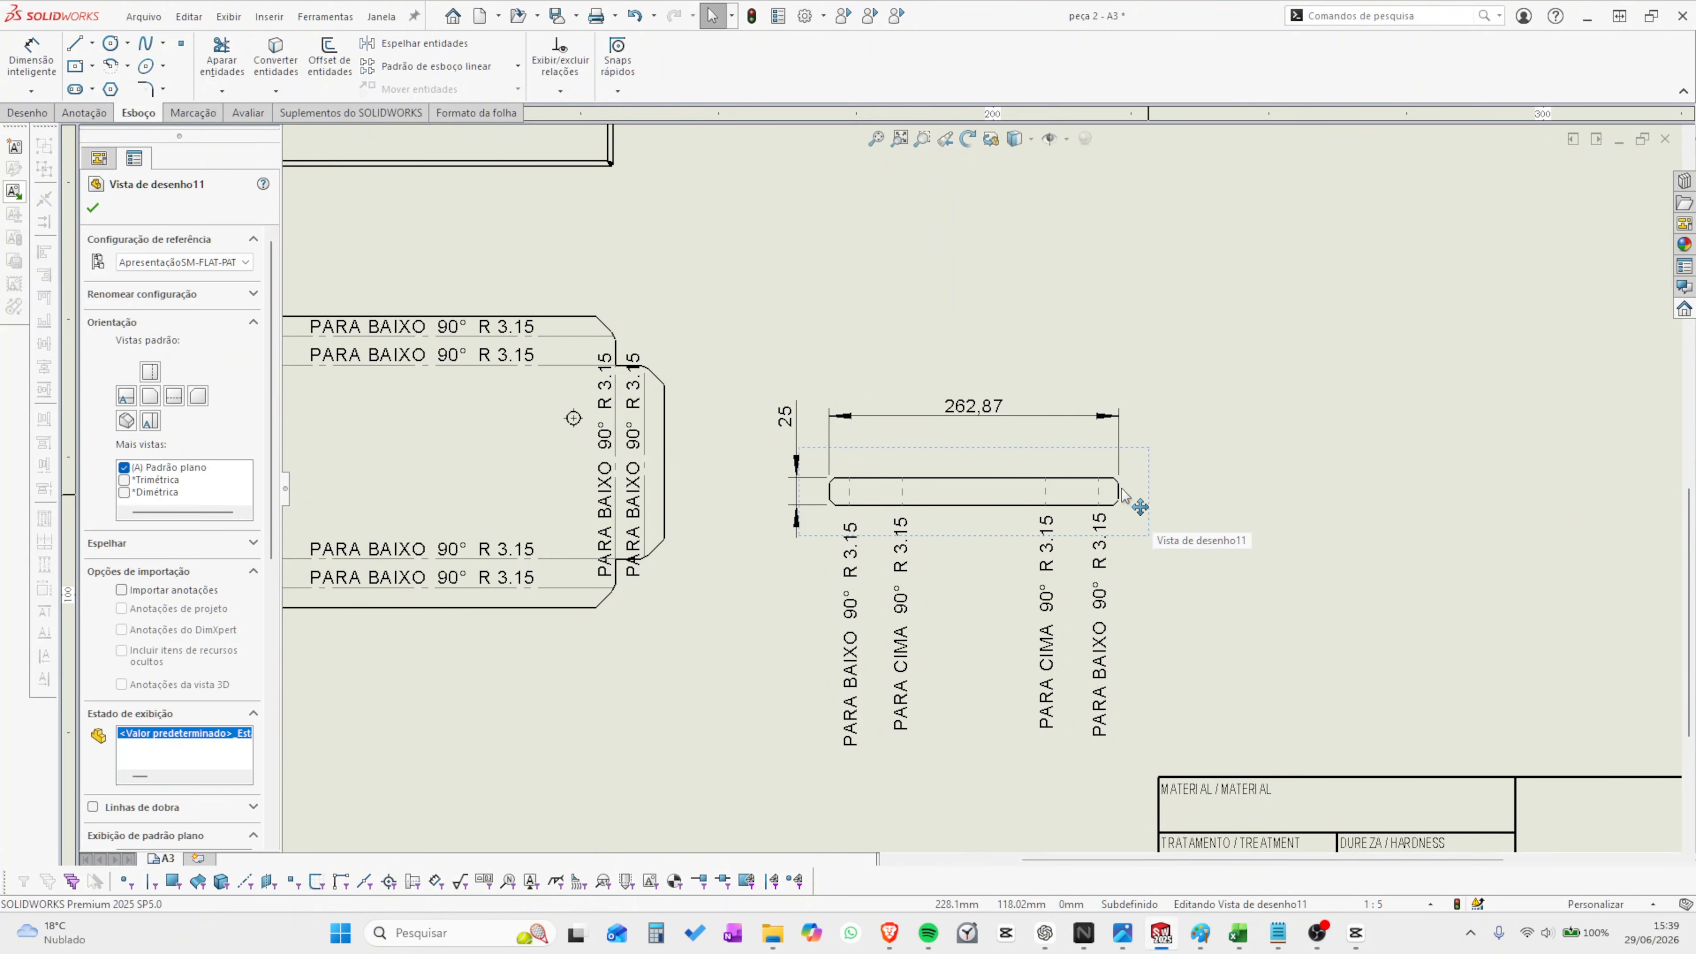
left_click(36, 113)
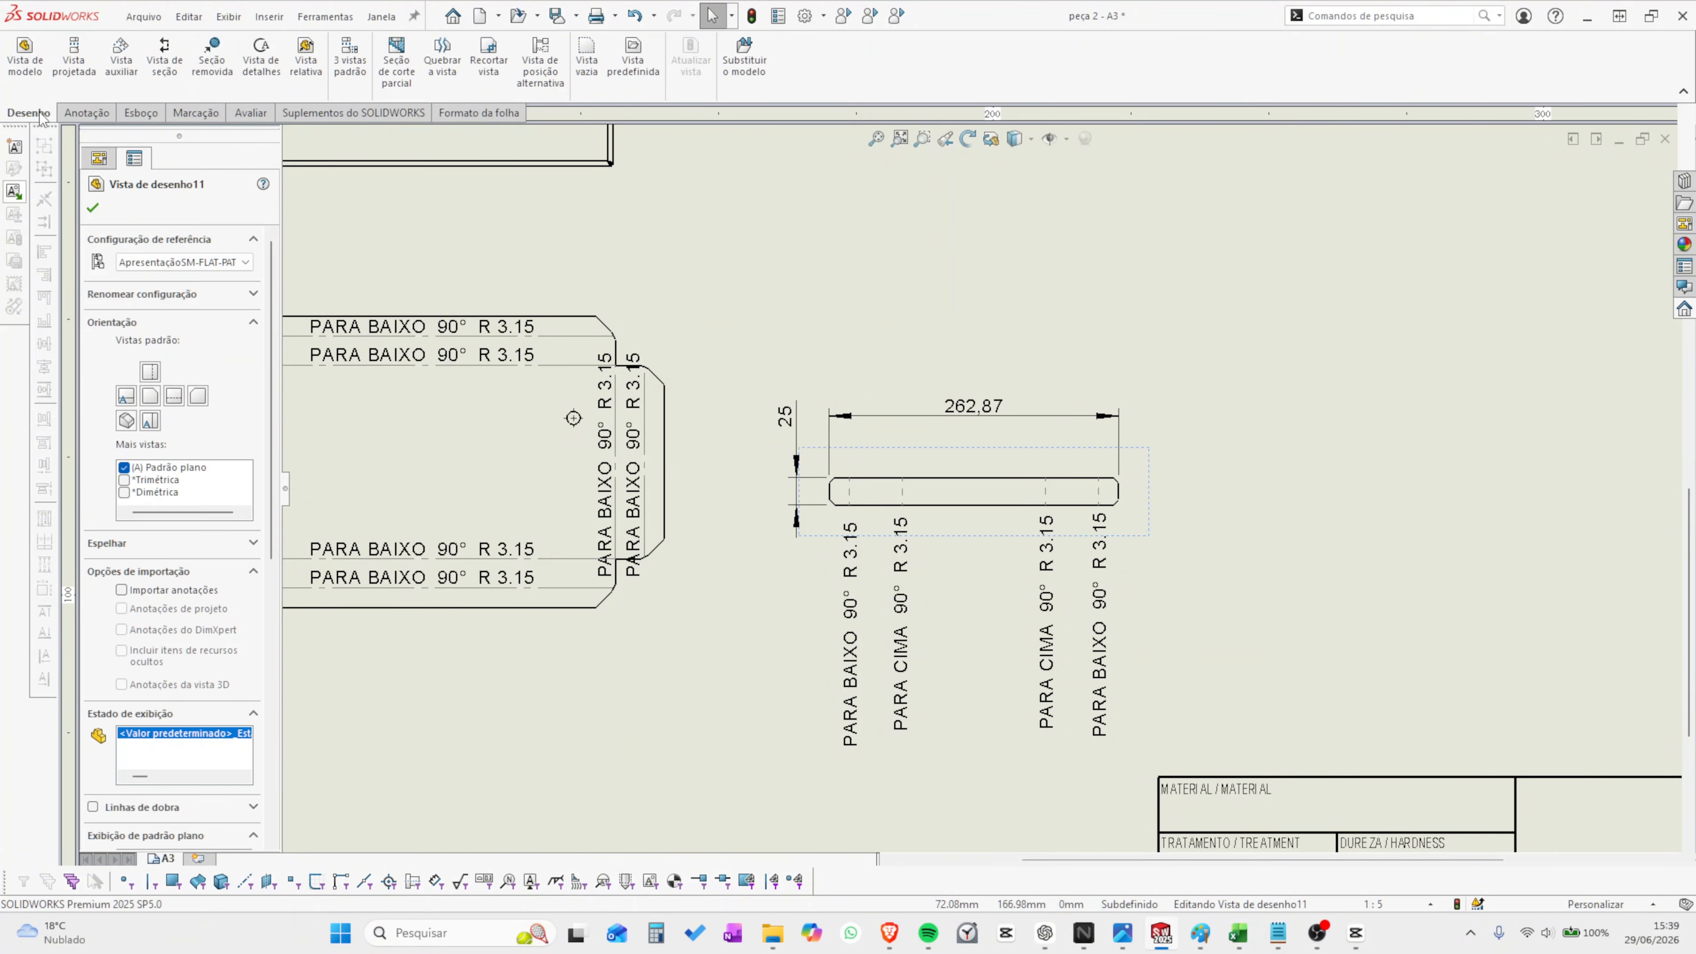
left_click(74, 57)
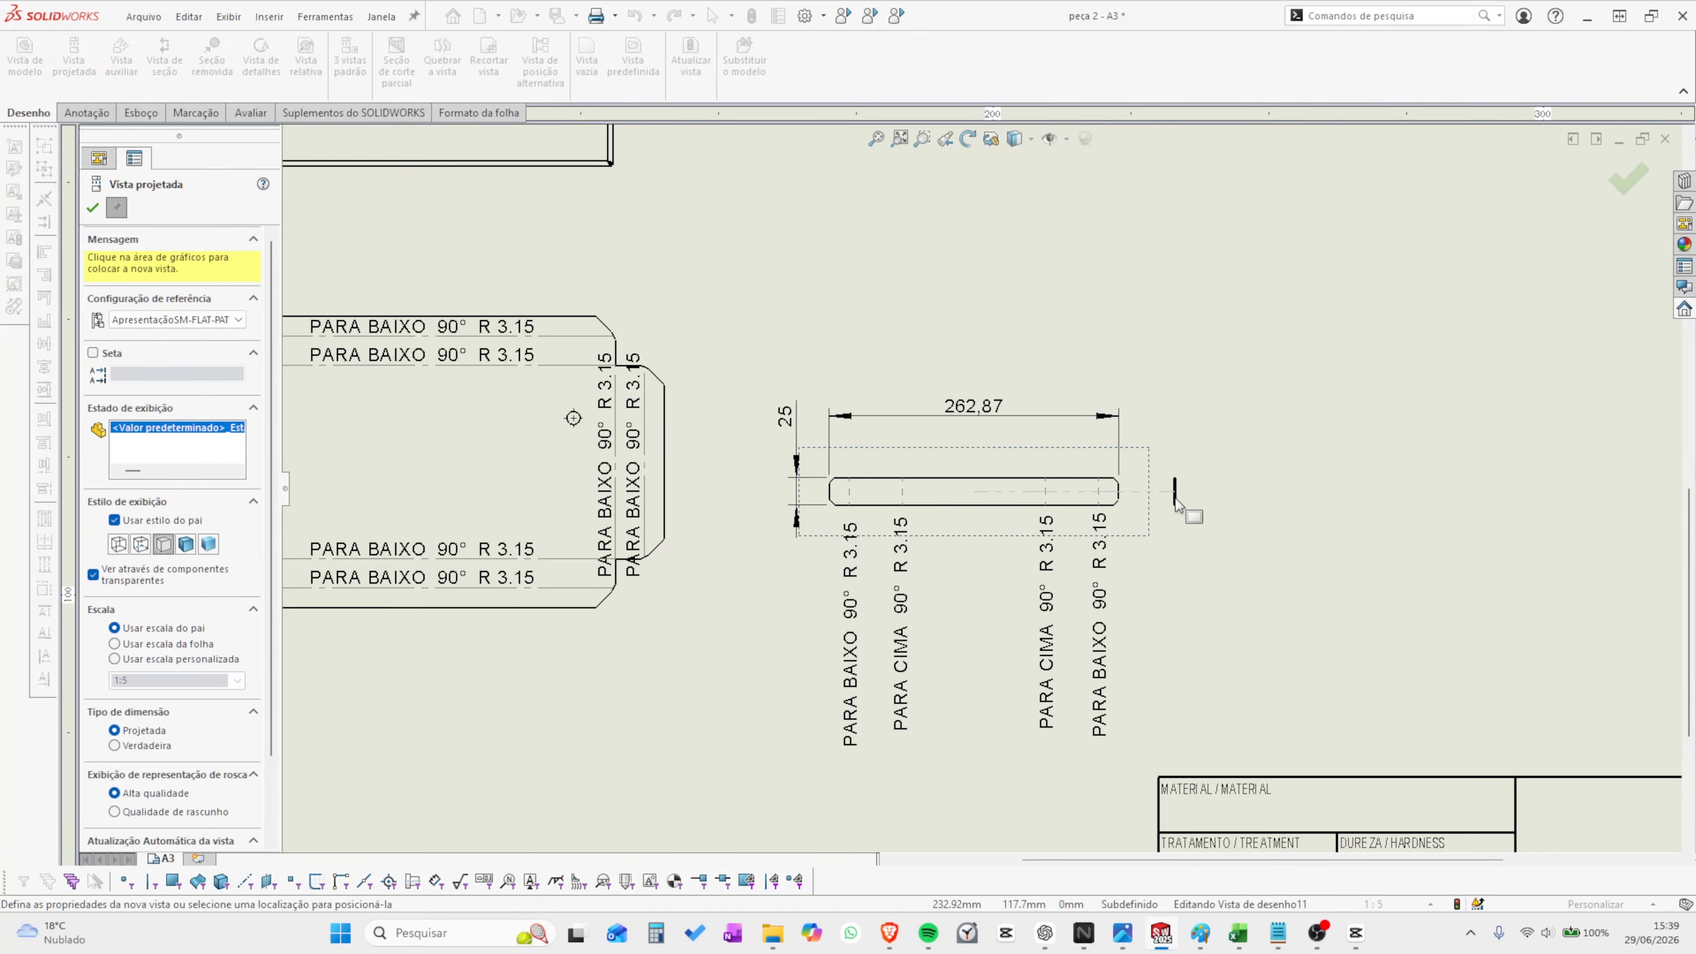
left_click(1182, 549)
- Dimension the sheet thickness on the handle's projected side view using its short top edge, placing the dimension above the view
scroll(1070, 485, "up", 2)
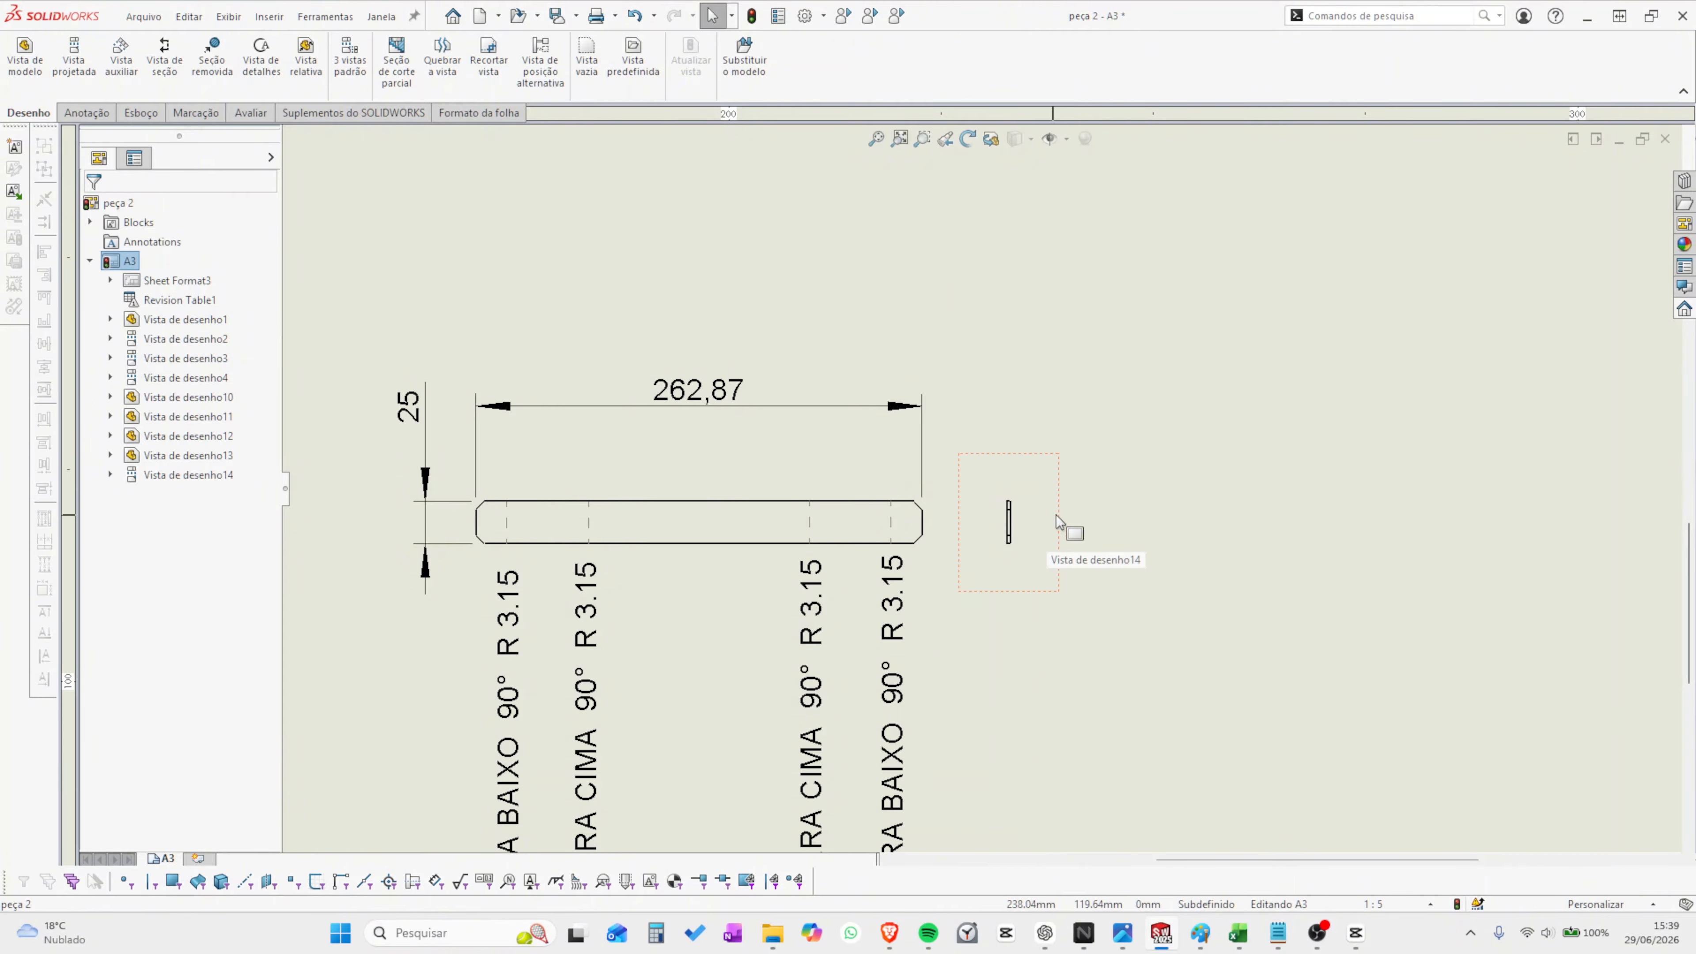
left_click(140, 112)
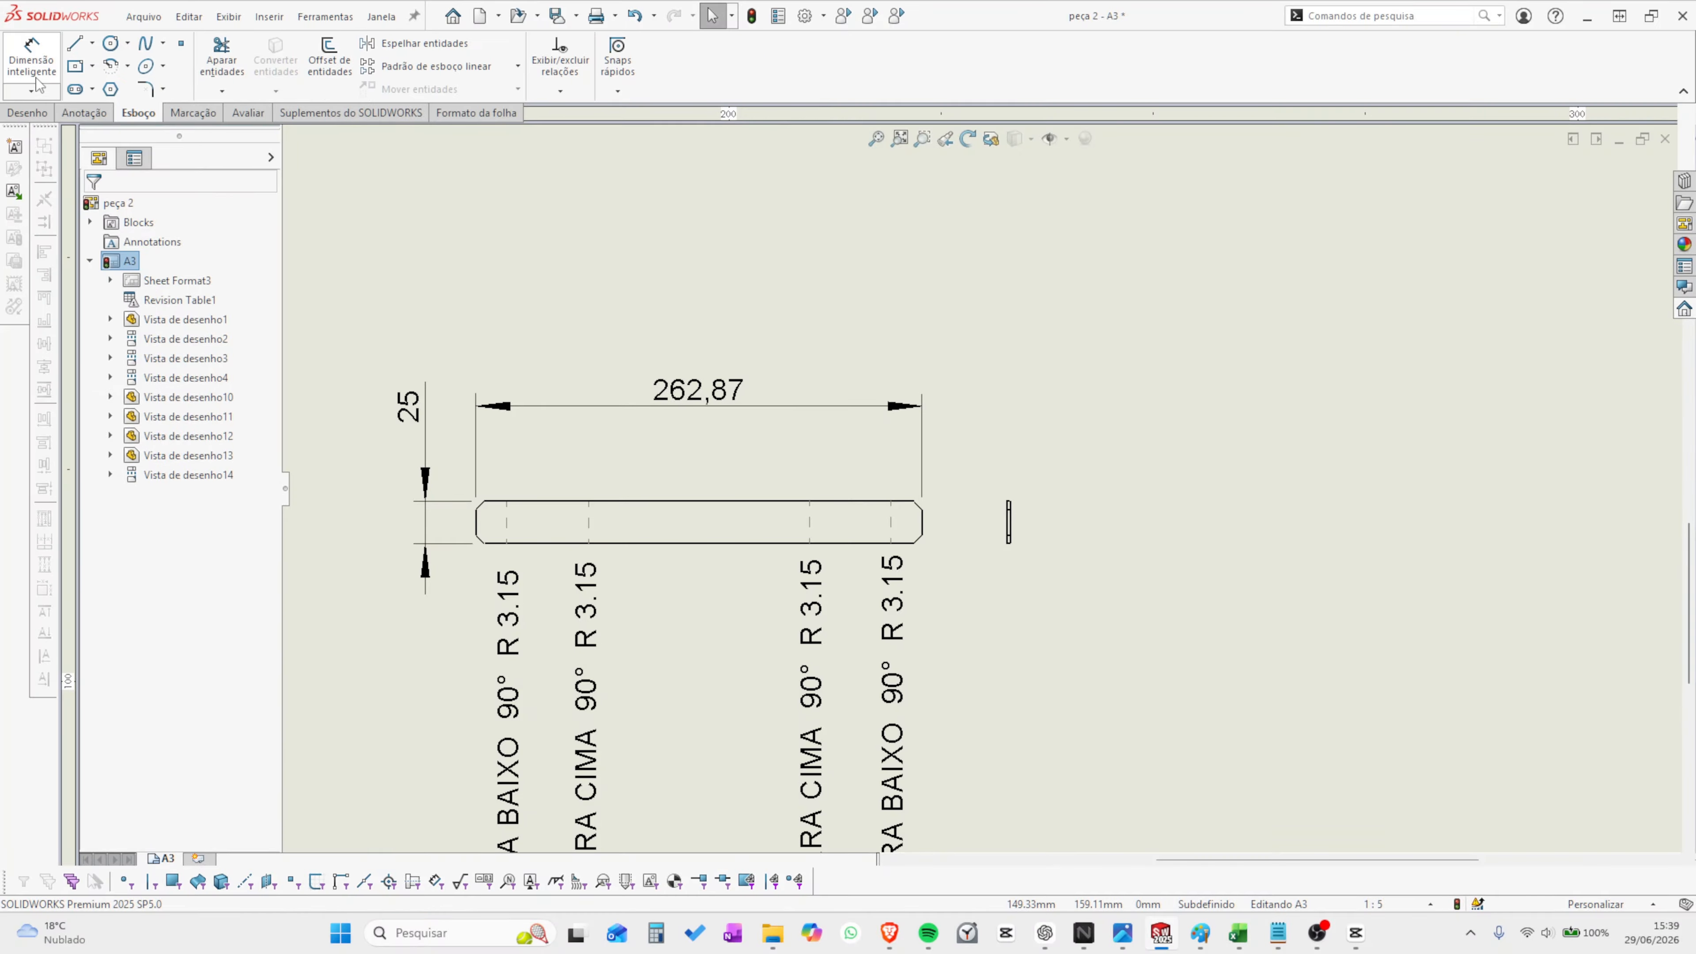
left_click(32, 59)
scroll(1067, 546, "down", 5)
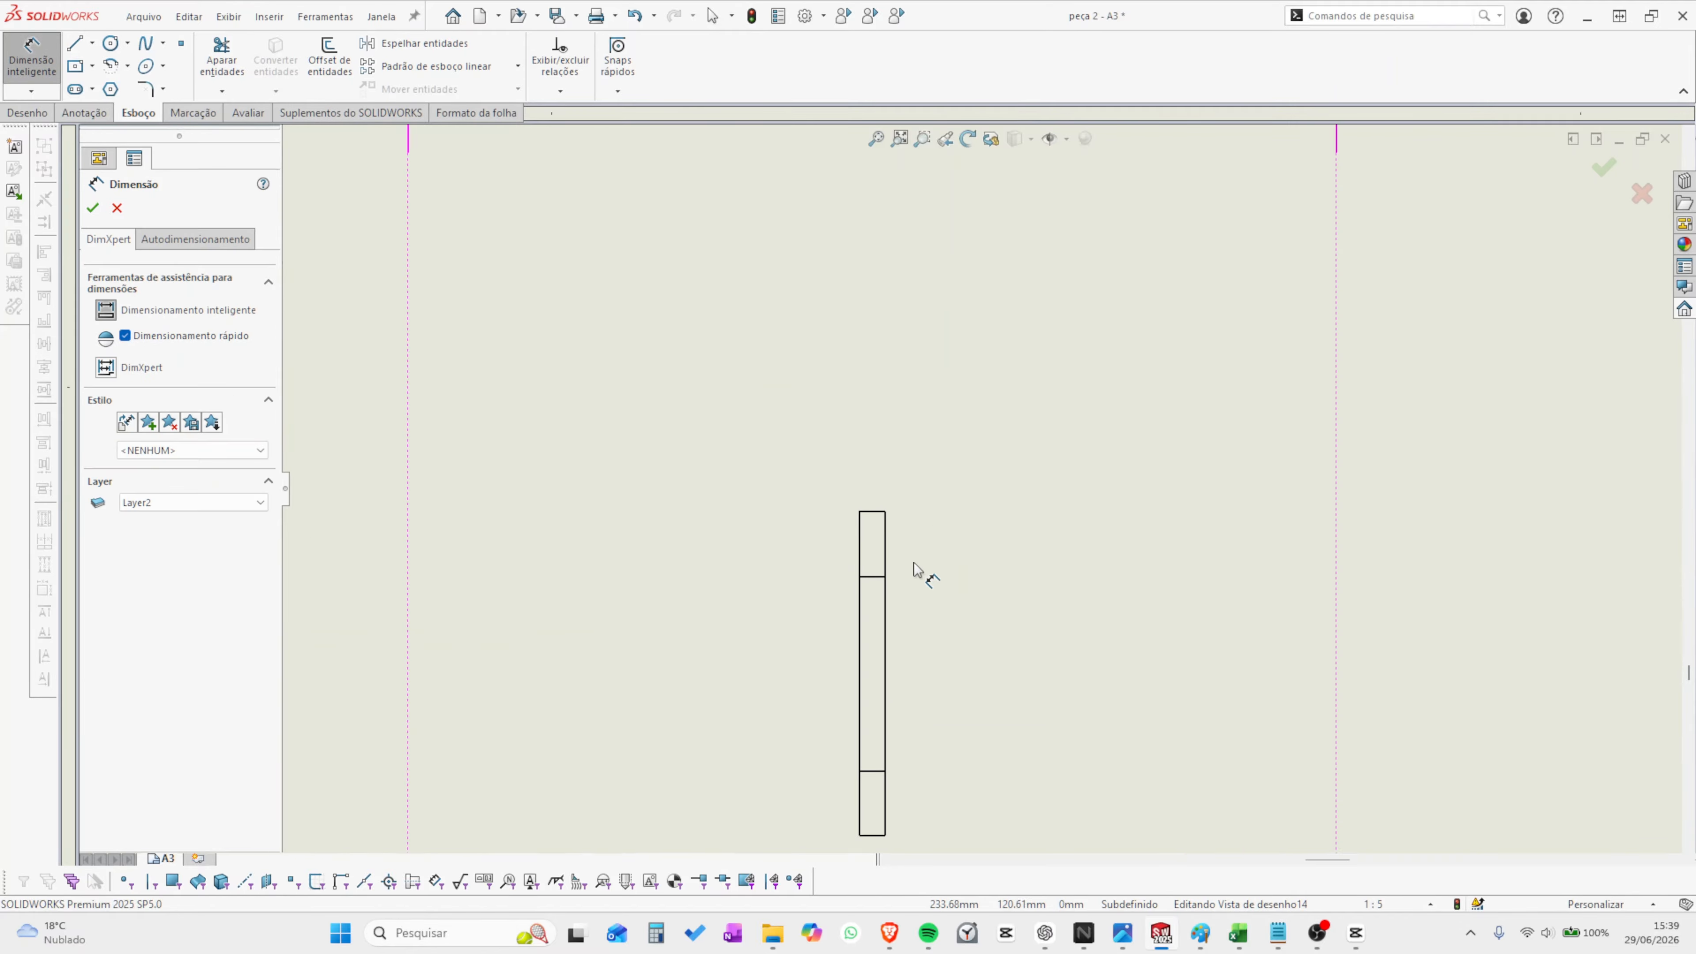
left_click(873, 520)
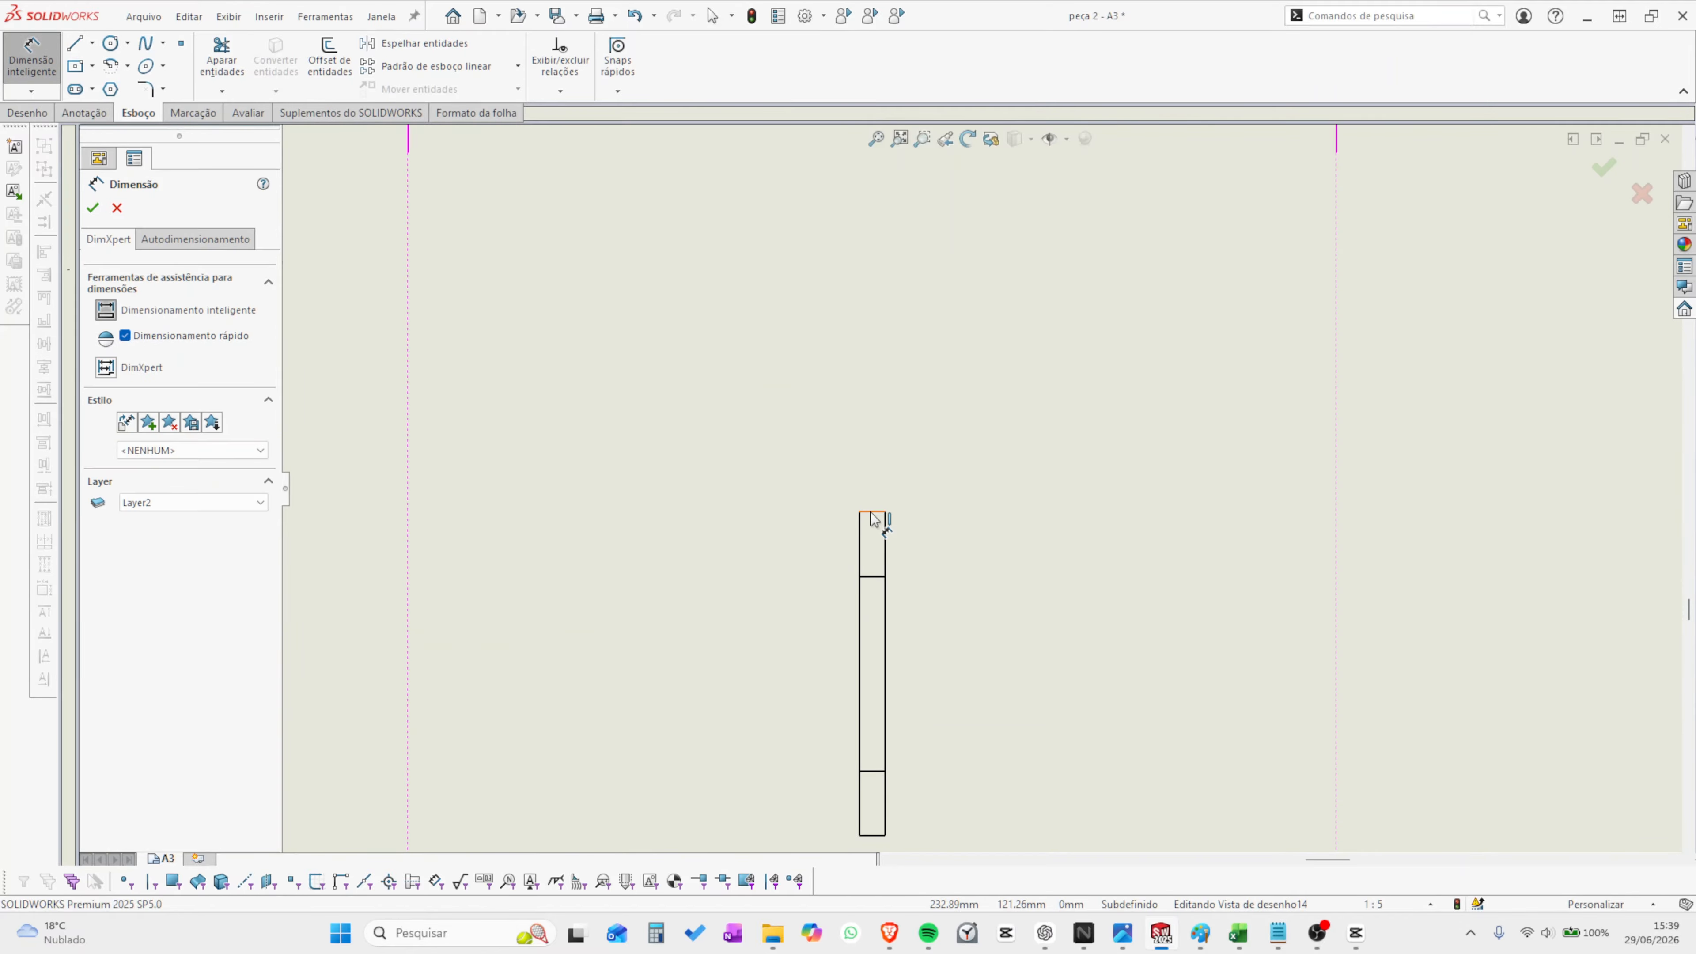
scroll(965, 388, "up", 4)
left_click(1157, 301)
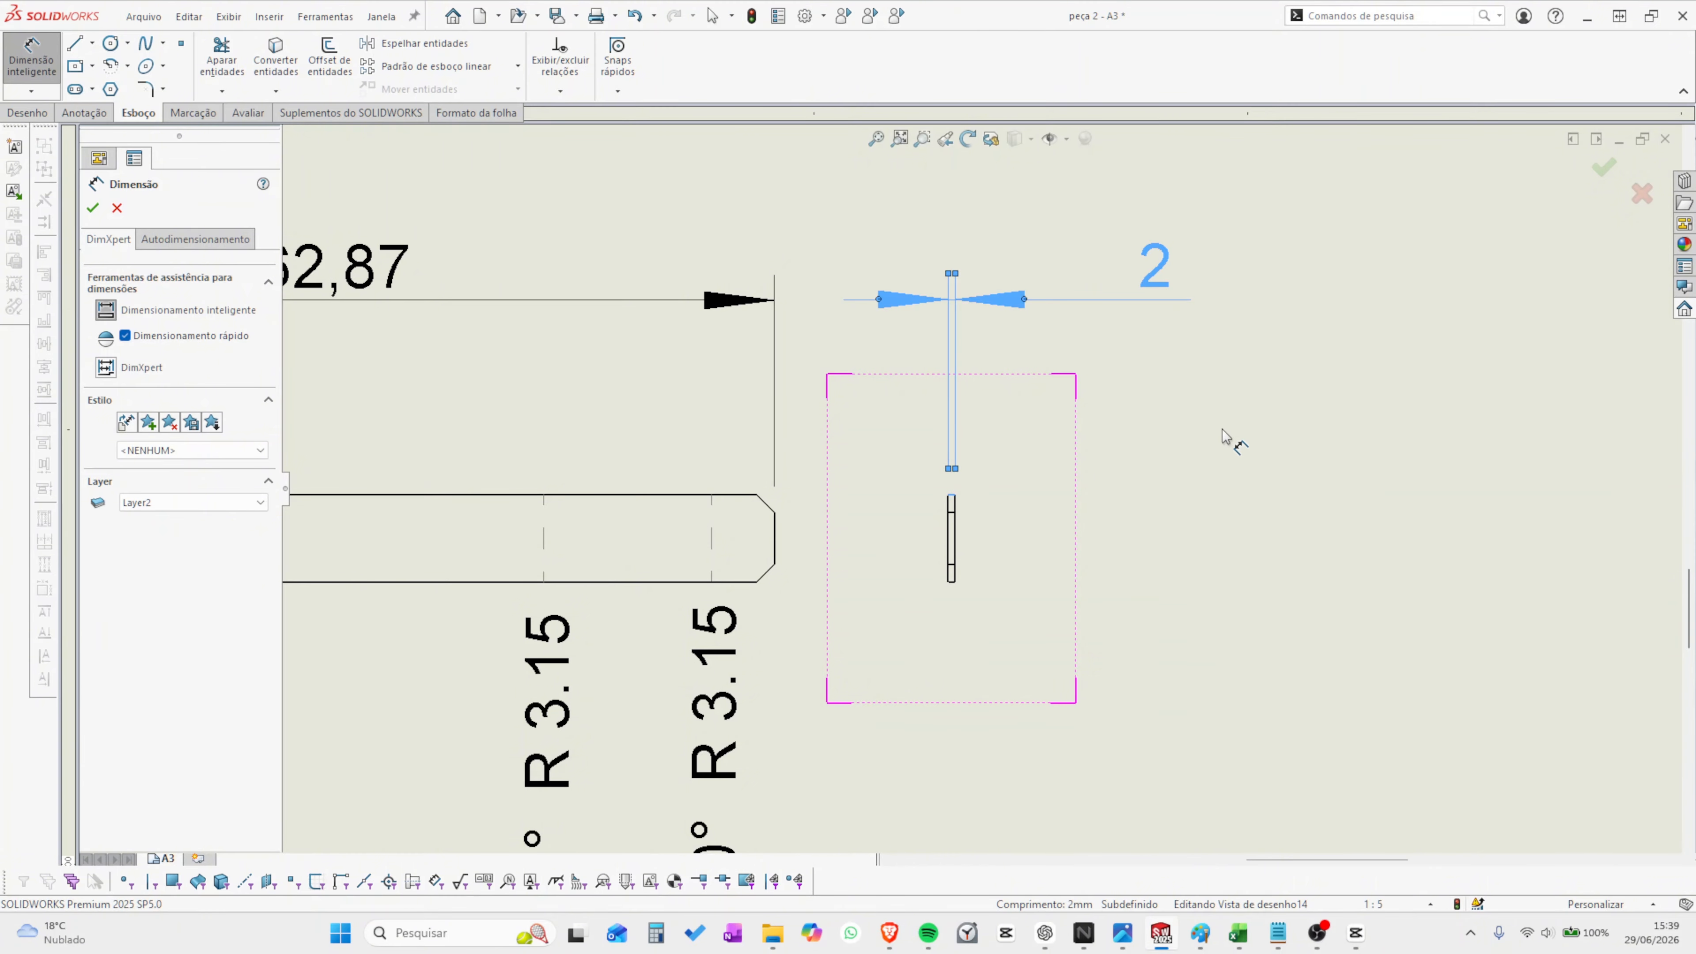
left_click(1025, 565)
- Examine the handle's flat-pattern view on the sheet, including its bend notes, overall dimensions and thickness side view
scroll(1016, 564, "up", 9)
scroll(769, 501, "down", 2)
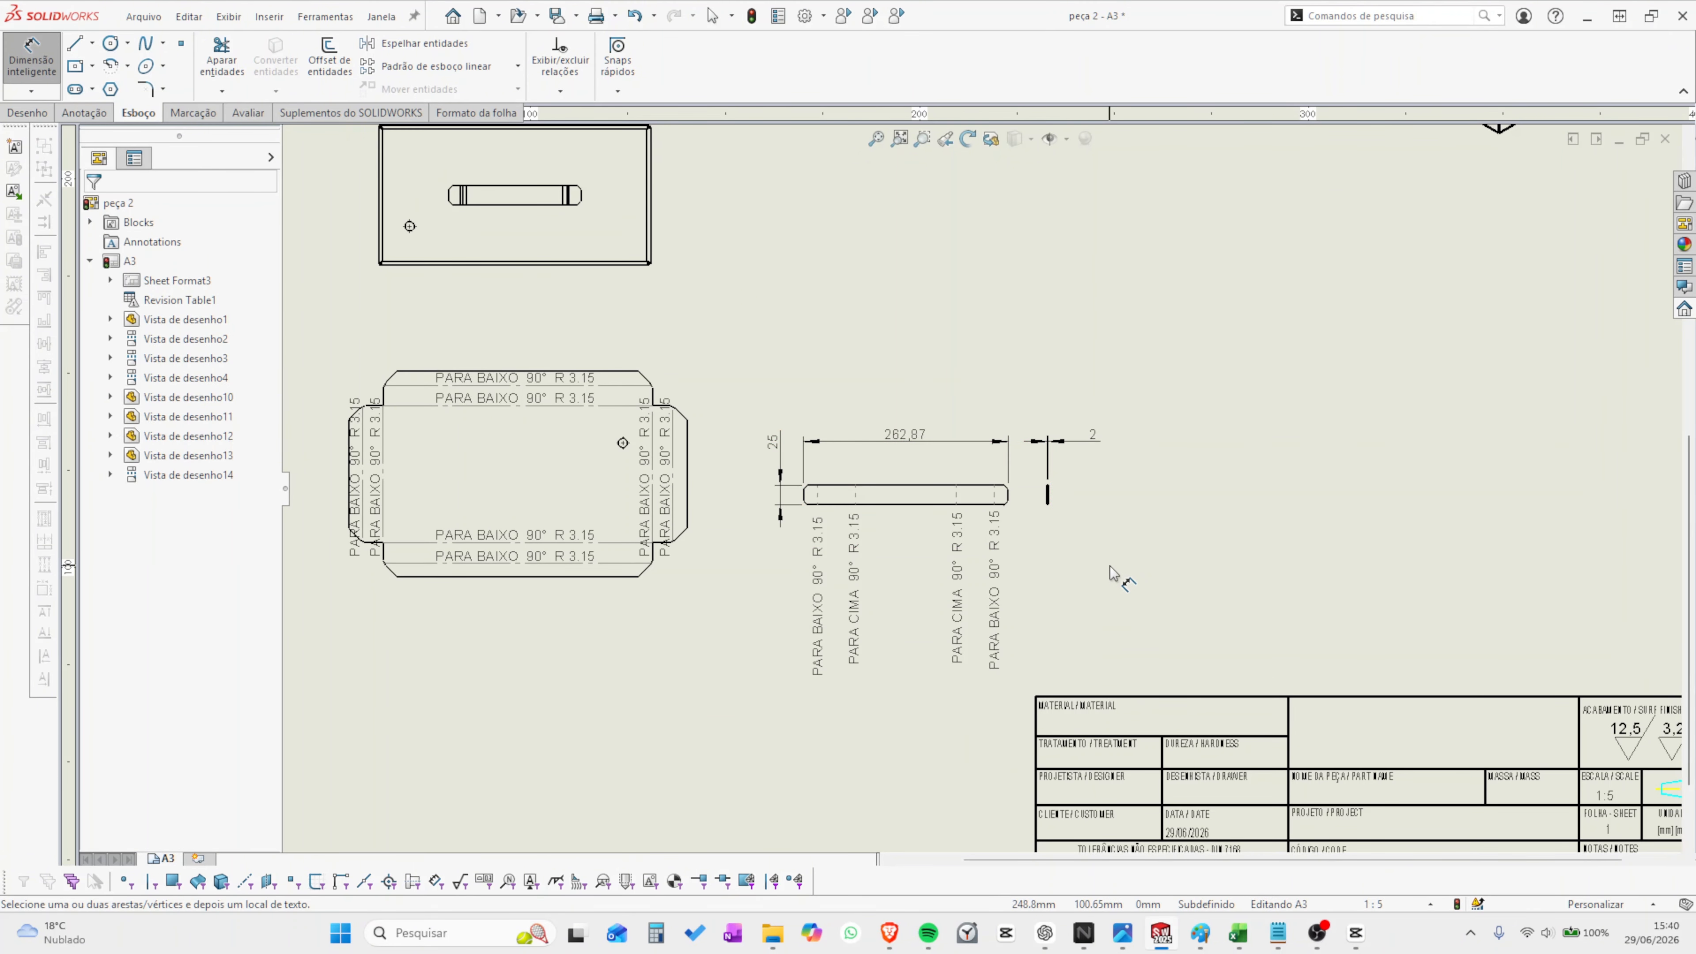
scroll(725, 491, "down", 3)
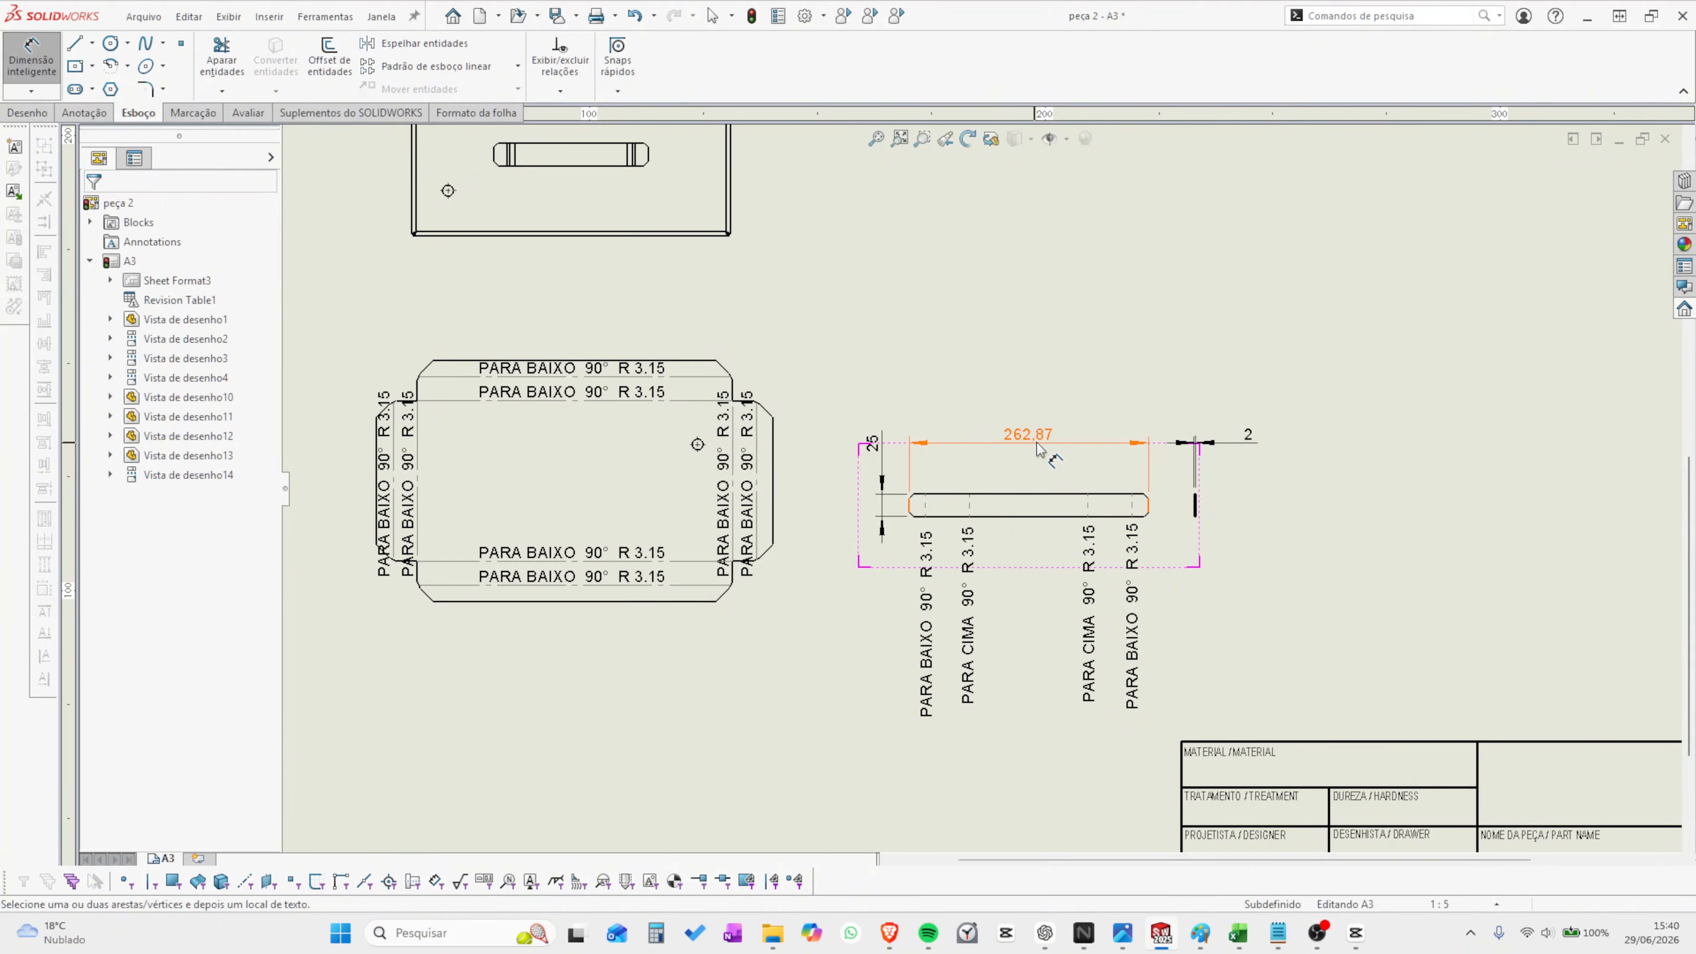
scroll(1036, 458, "up", 2)
scroll(909, 449, "down", 6)
scroll(1065, 515, "up", 2)
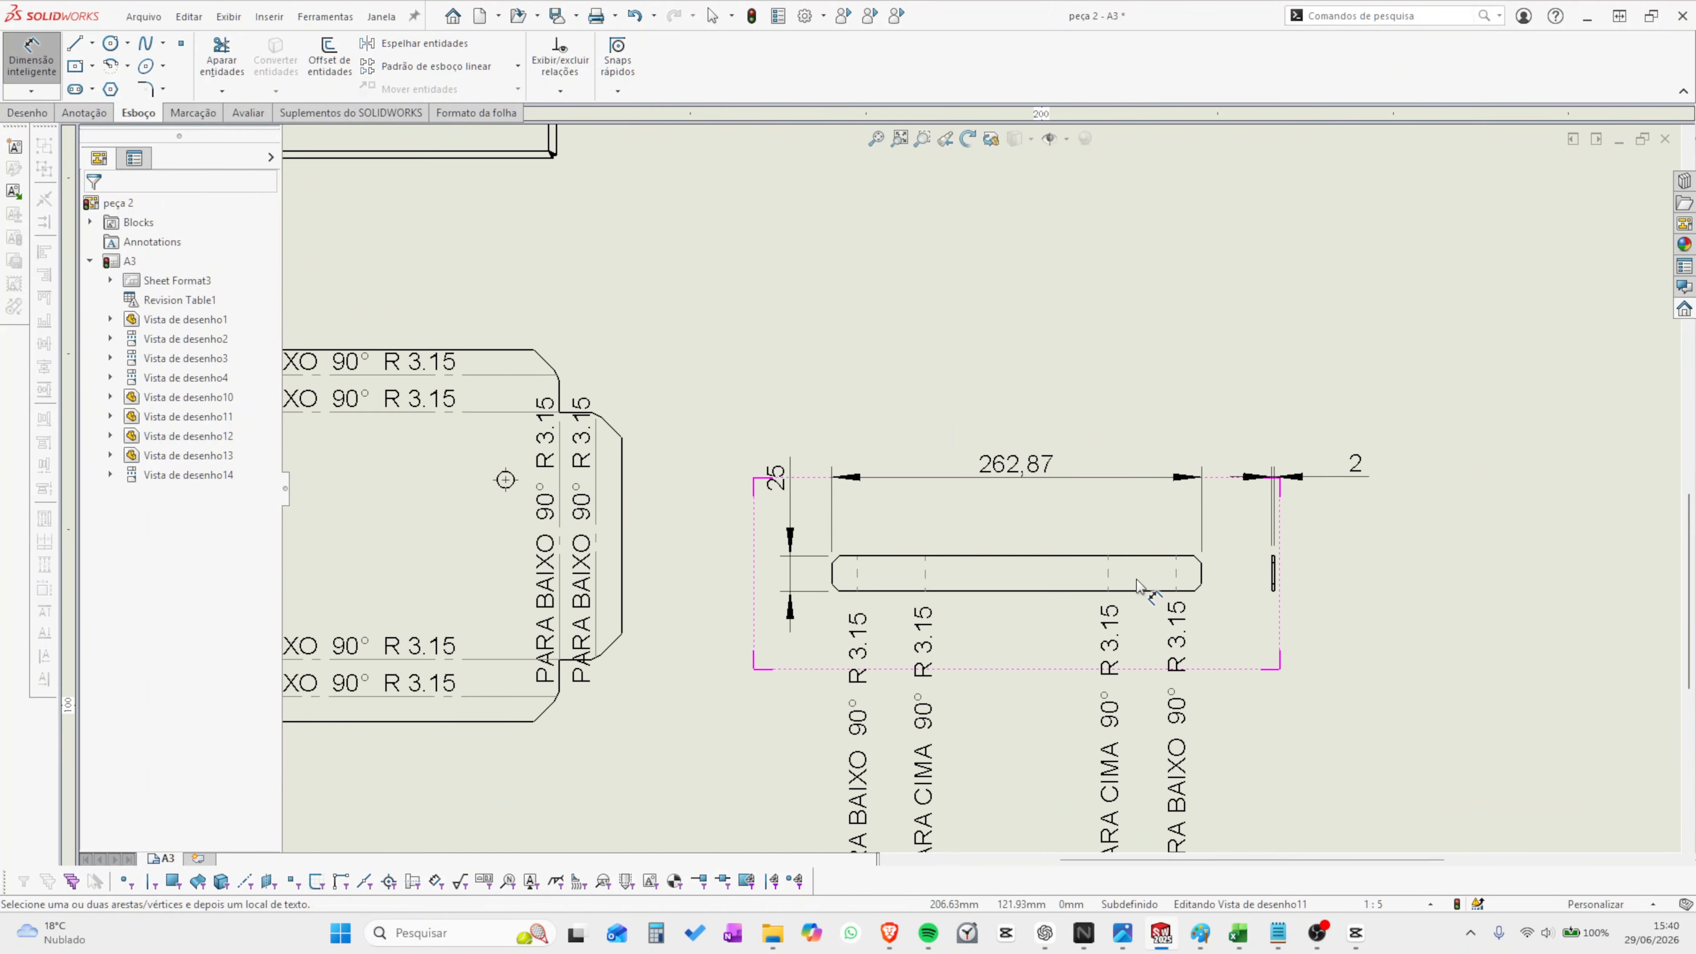
scroll(1137, 580, "down", 1)
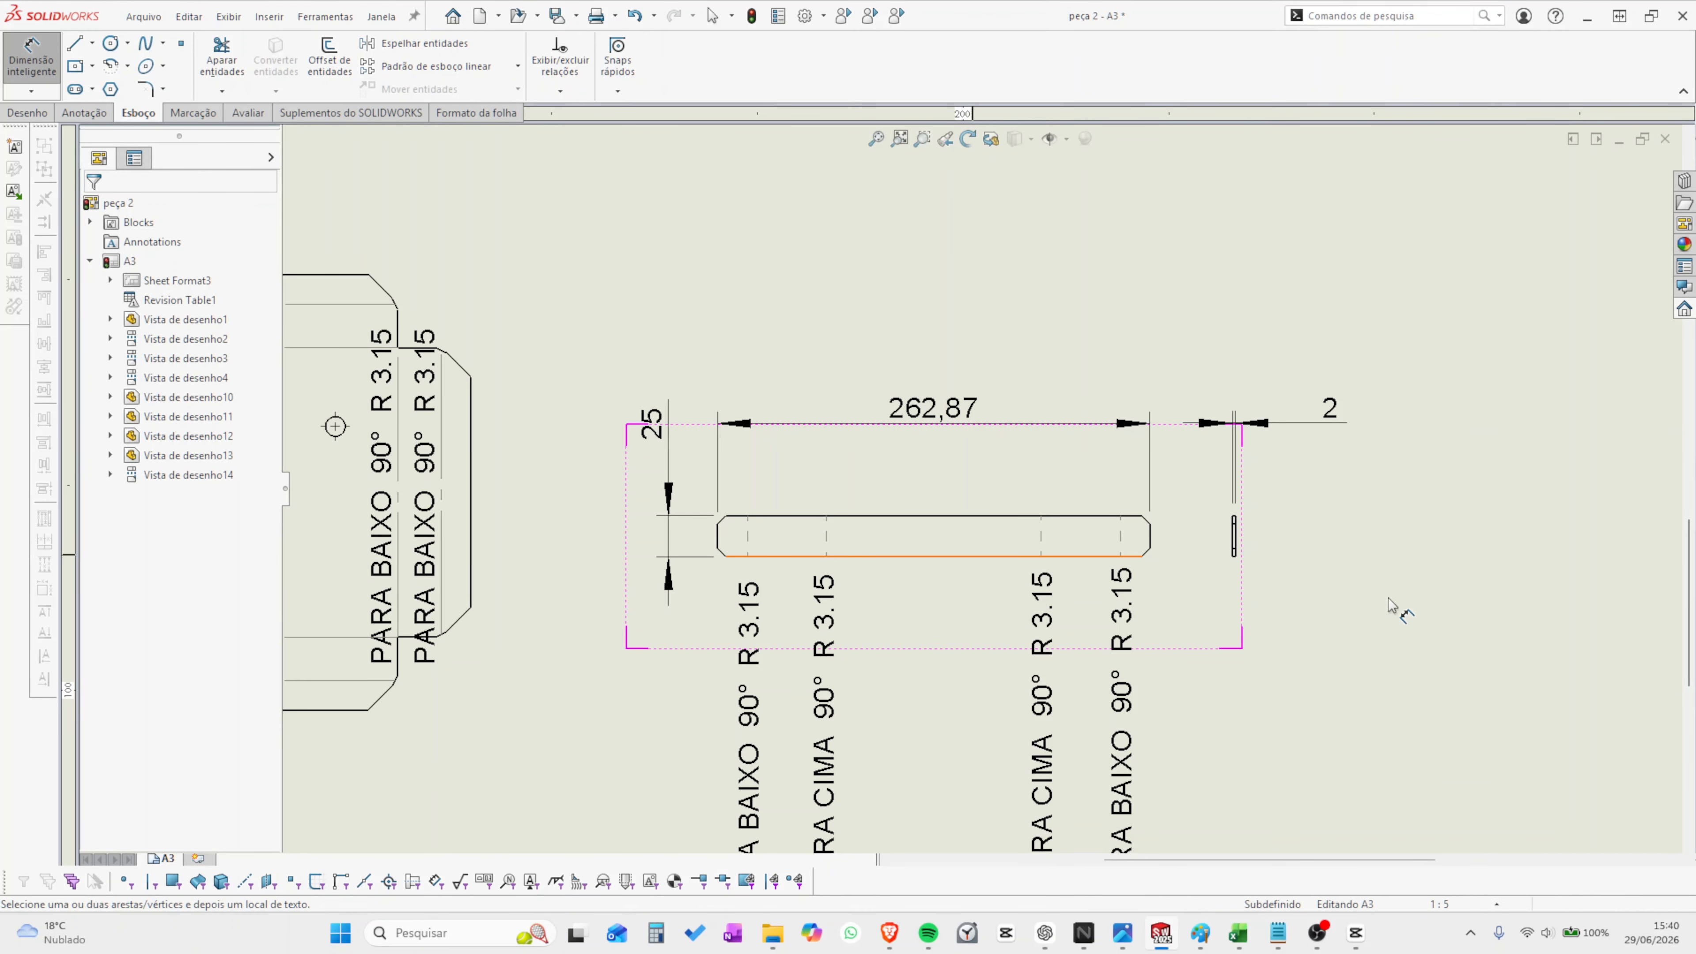
scroll(1158, 333, "up", 5)
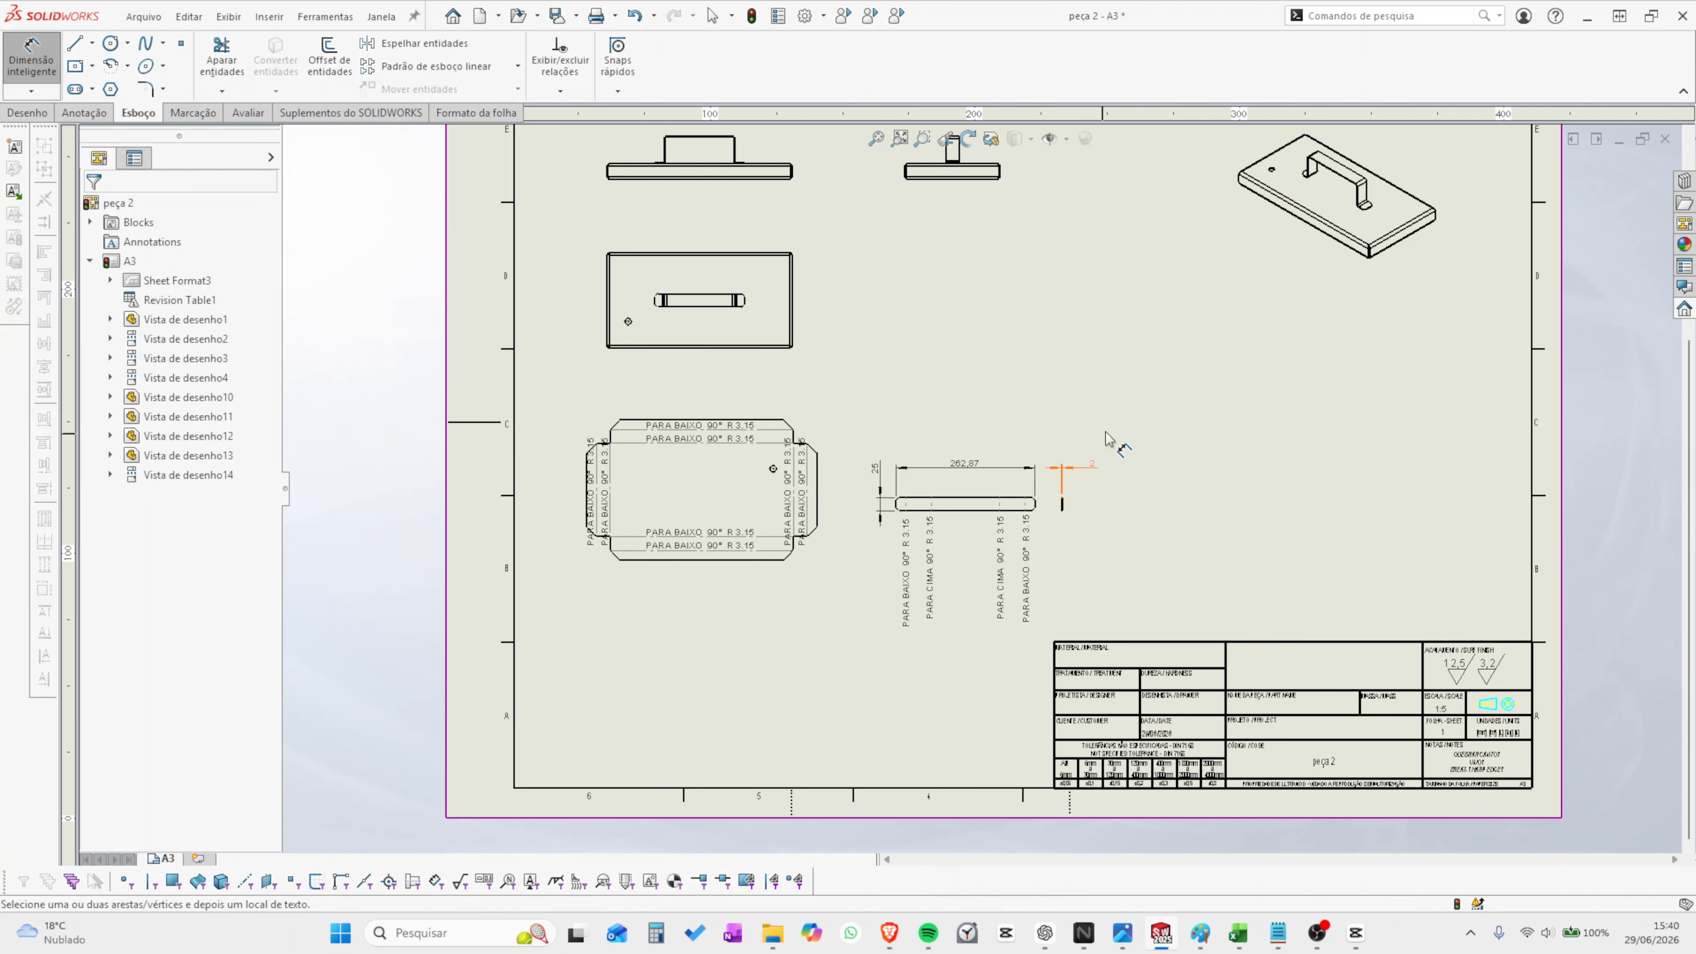
scroll(1010, 539, "down", 3)
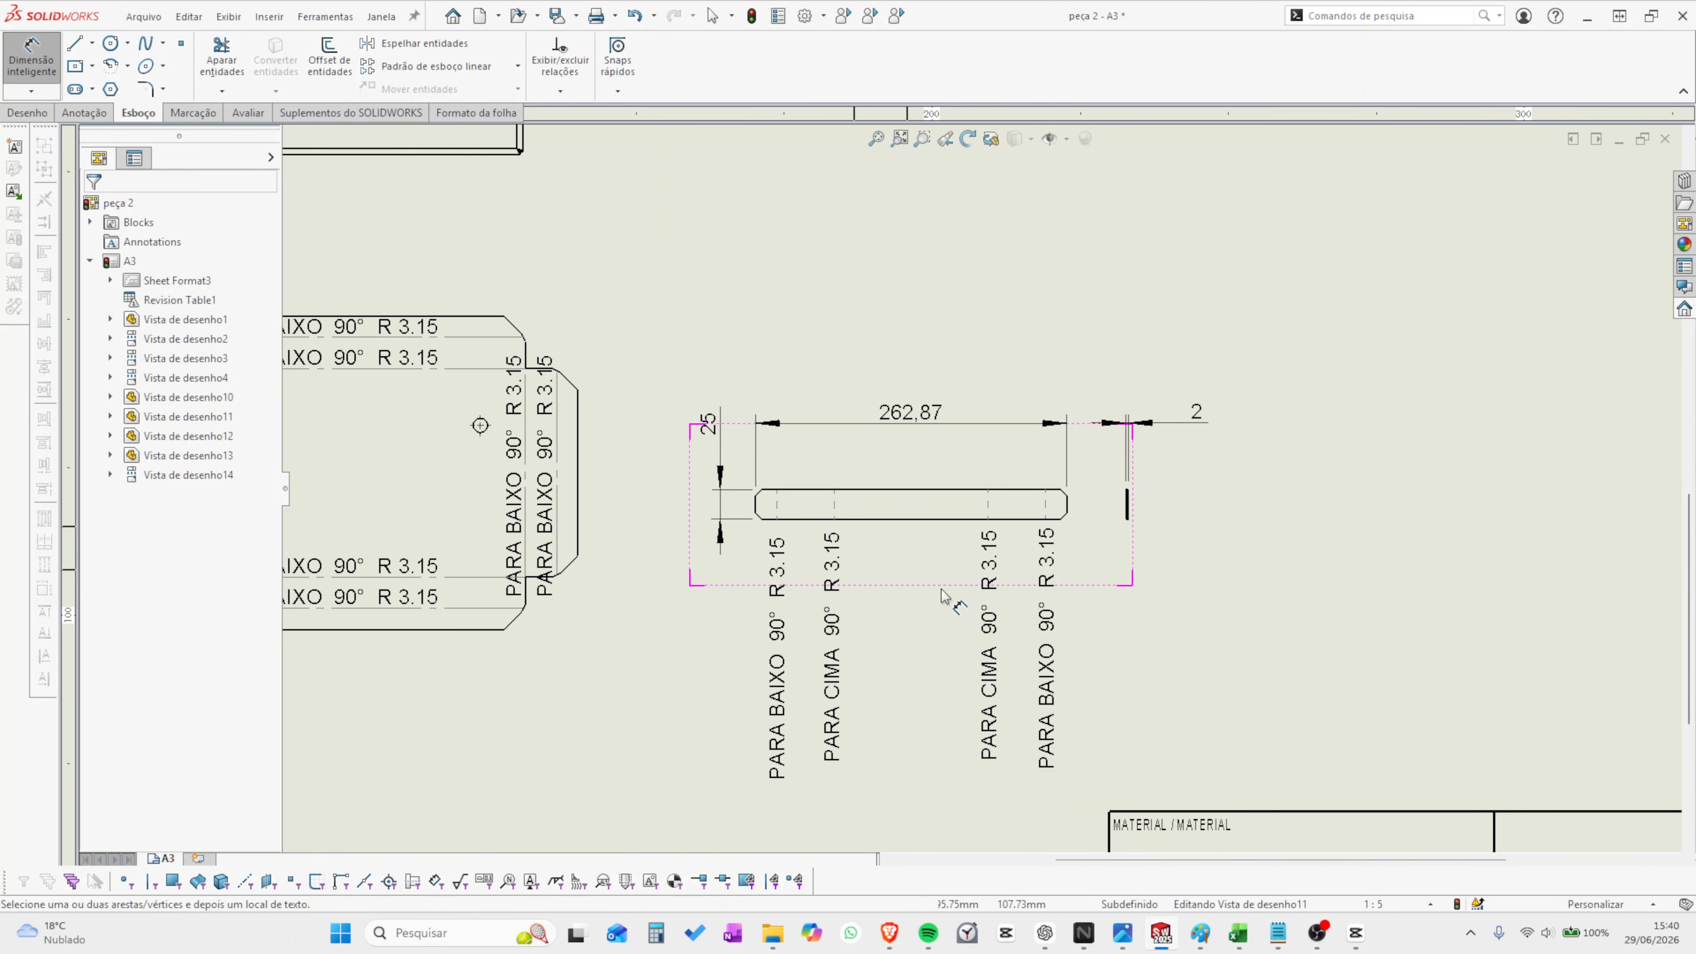
scroll(1078, 541, "up", 1)
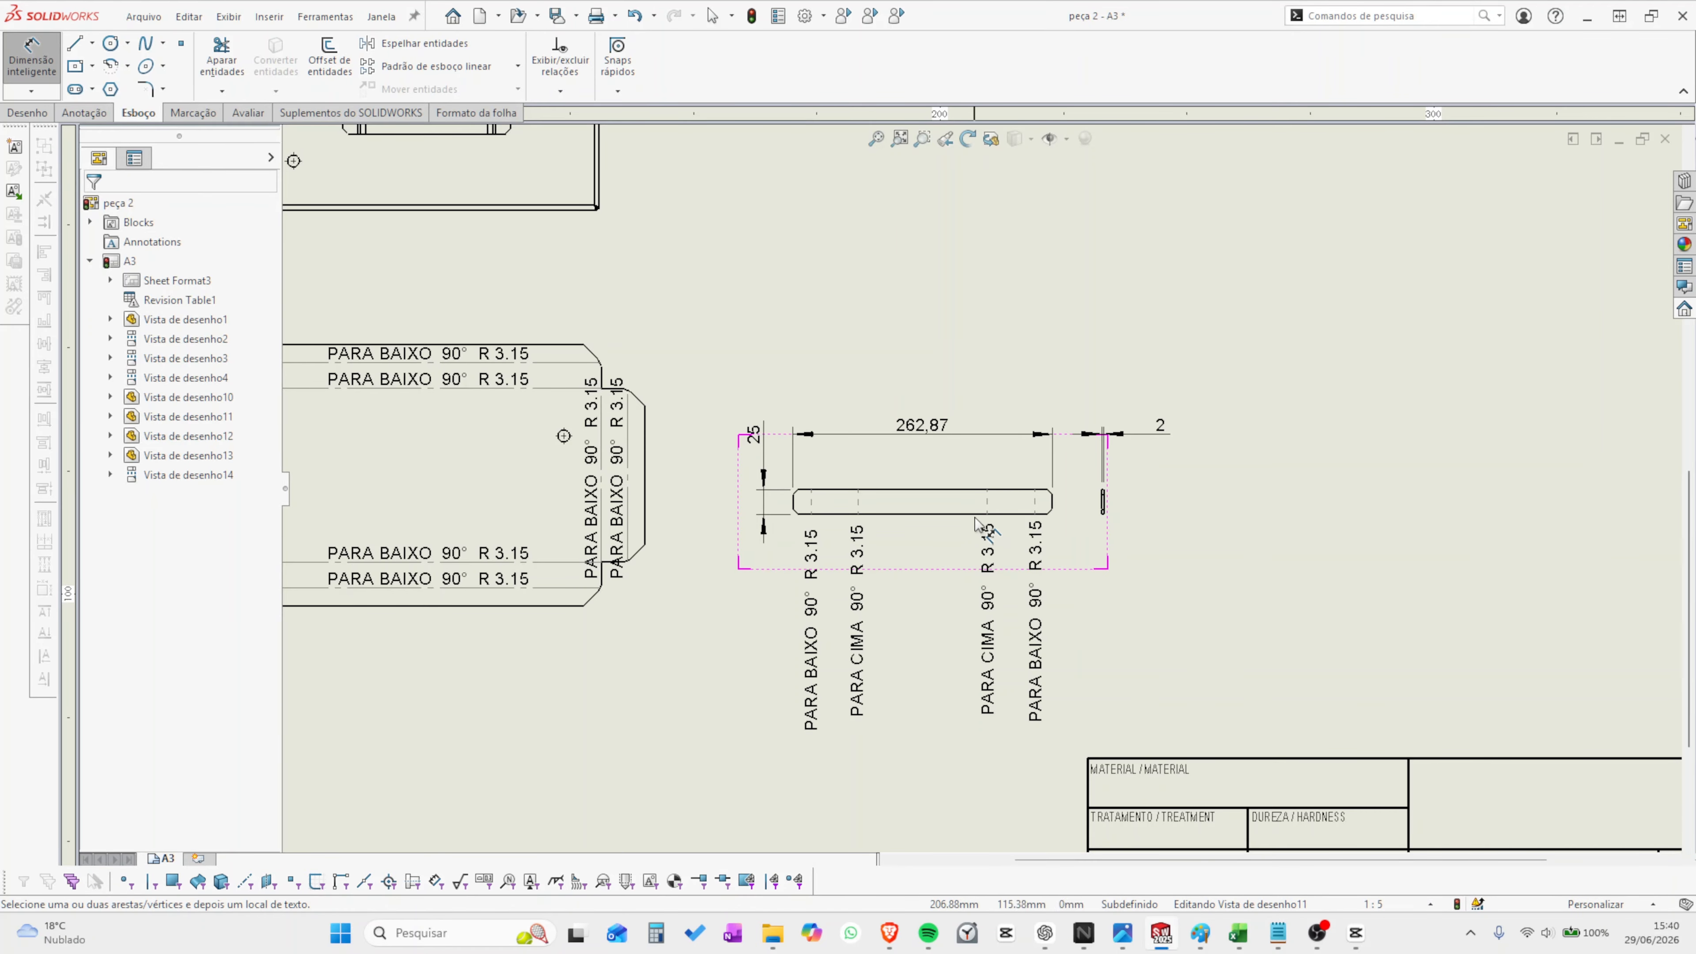
scroll(951, 505, "down", 1)
scroll(952, 505, "down", 1)
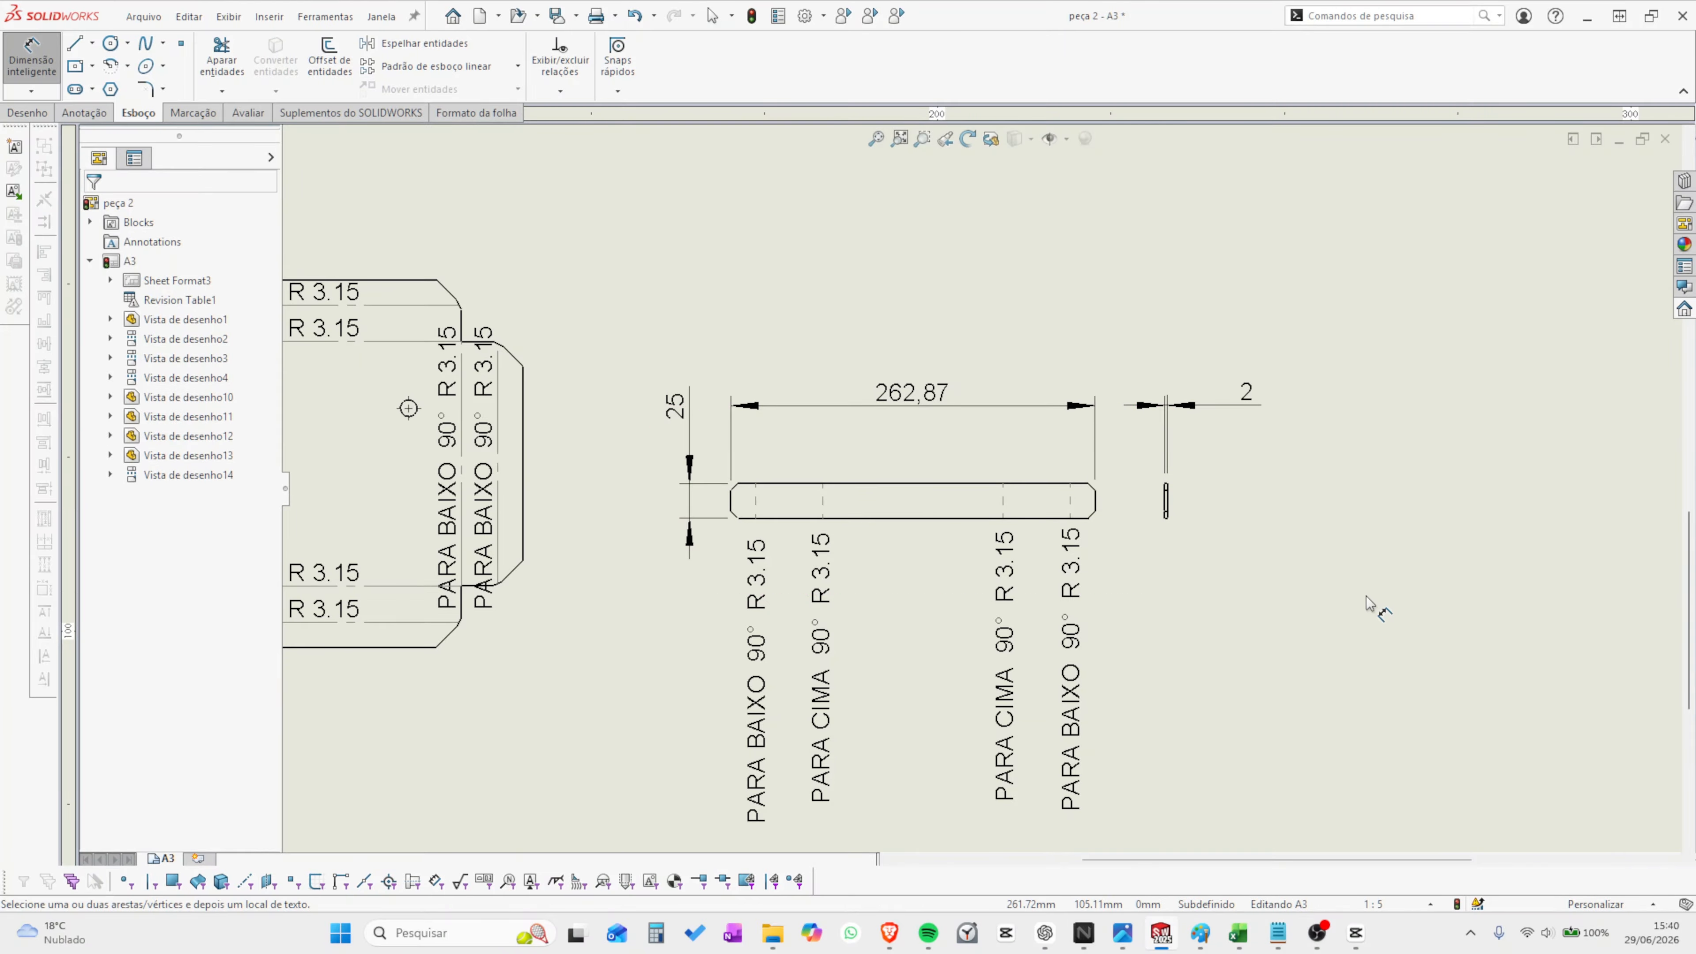
scroll(1055, 595, "up", 3)
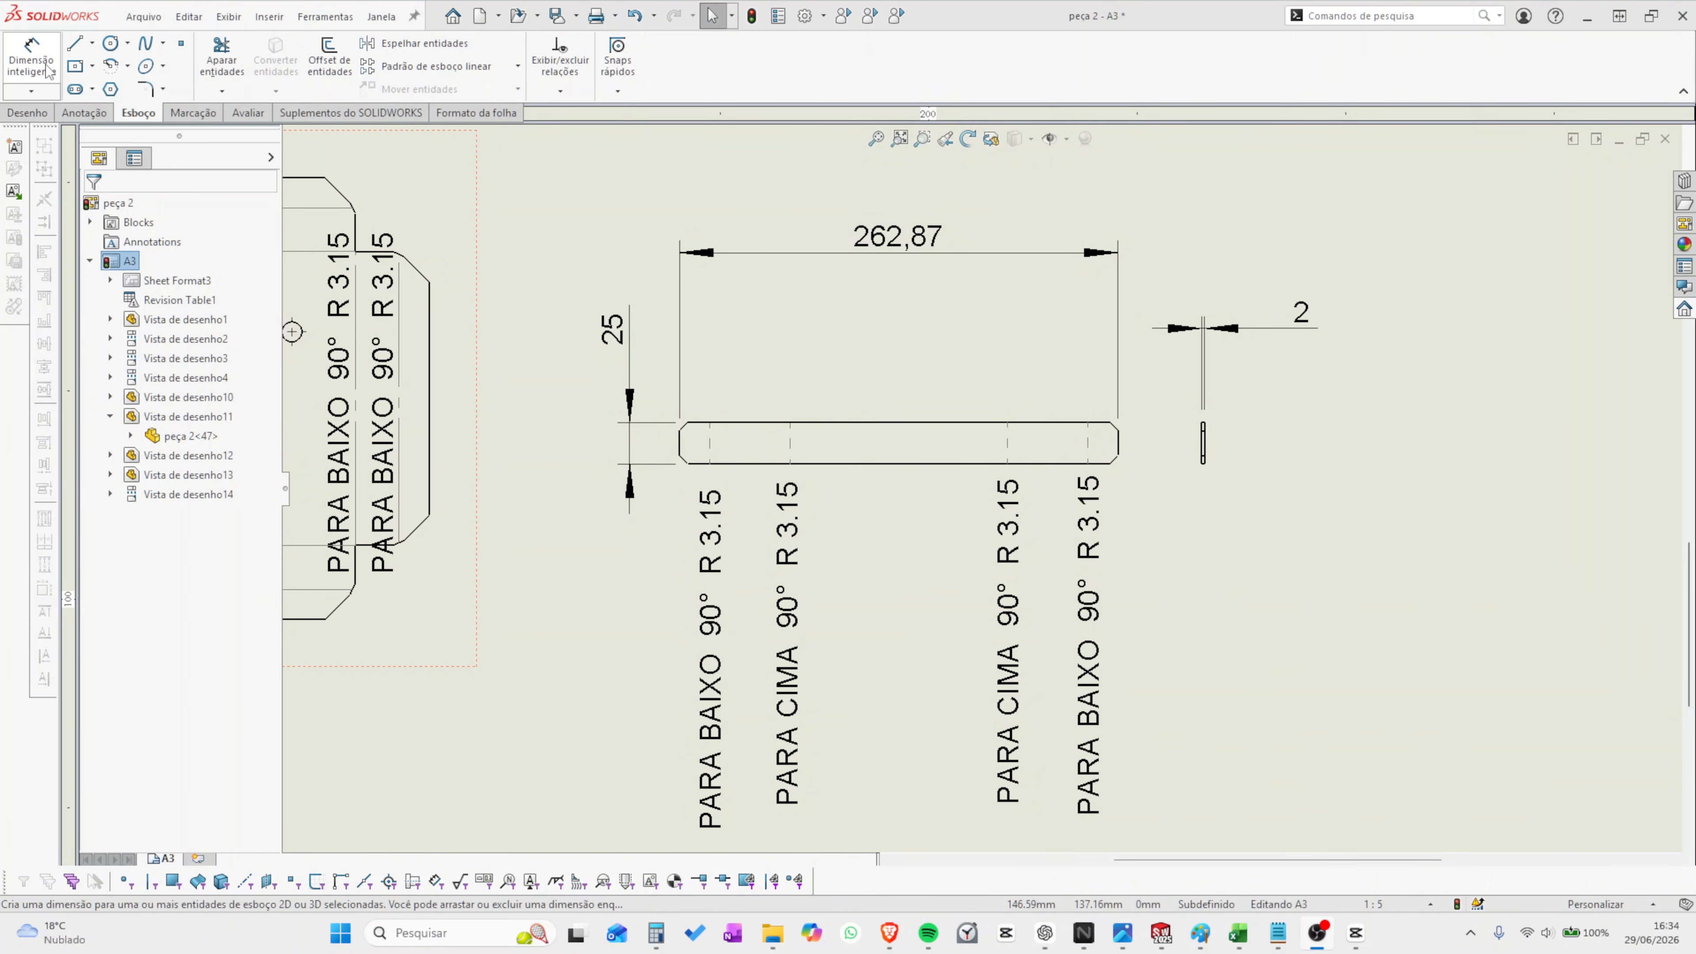
- Dimension the handle flat pattern's first and second bend lines from its left end edge, stacking both dimensions below the overall length
left_click(35, 66)
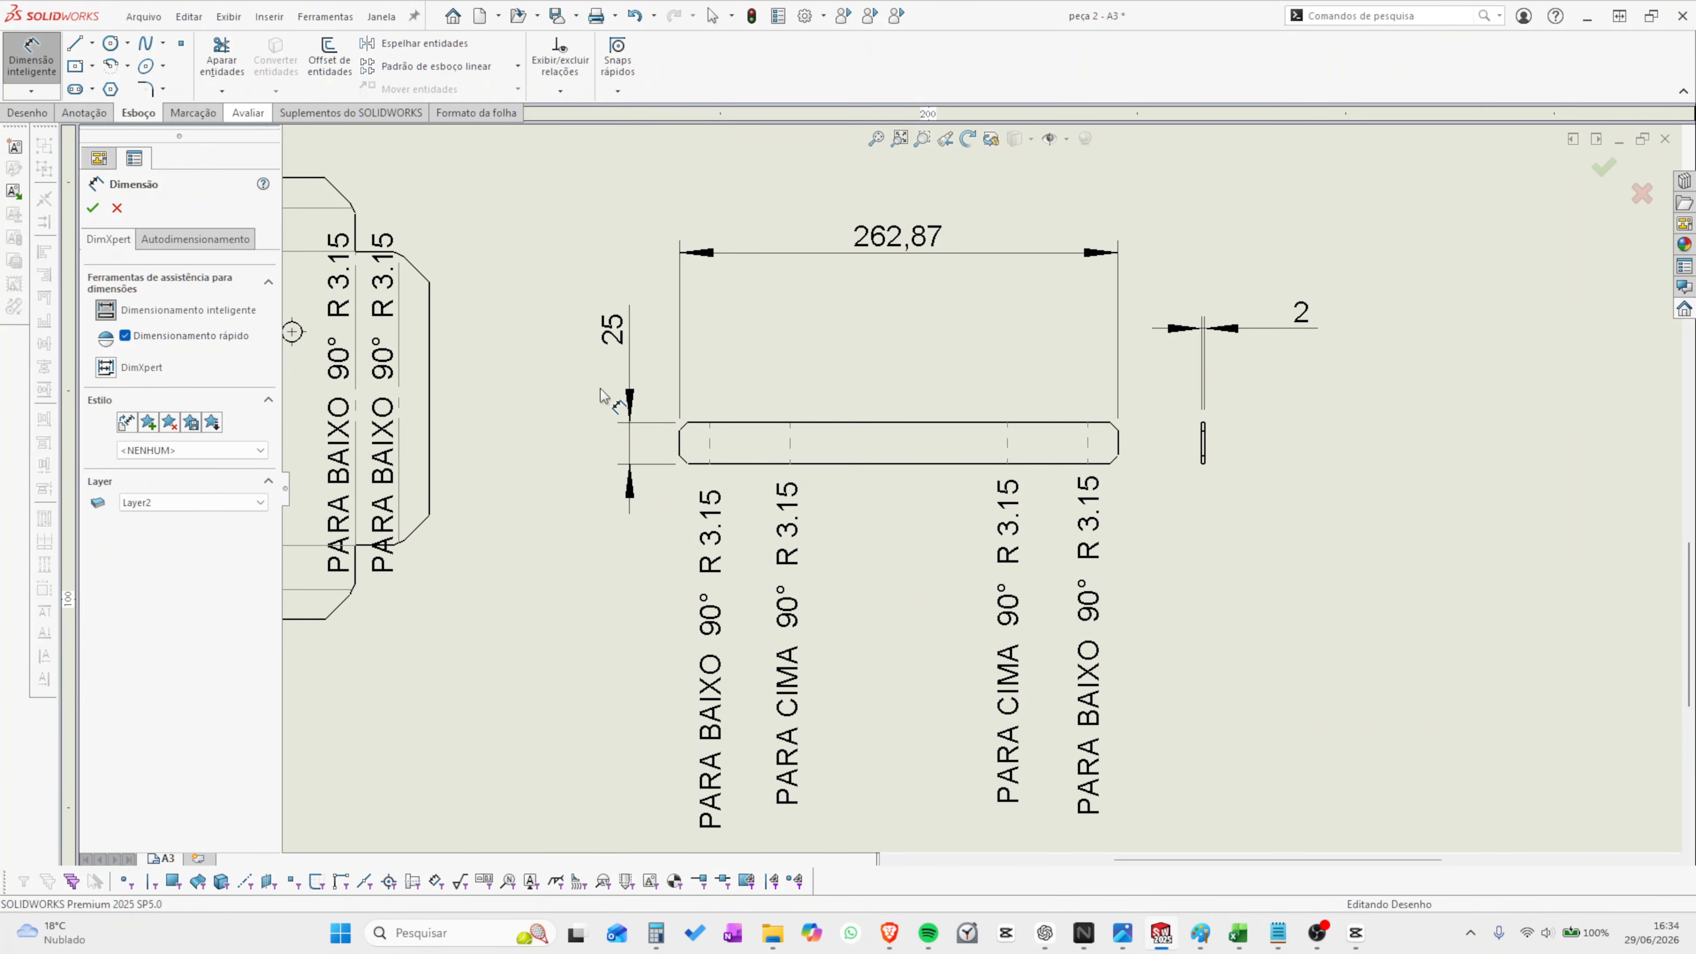
left_click(681, 440)
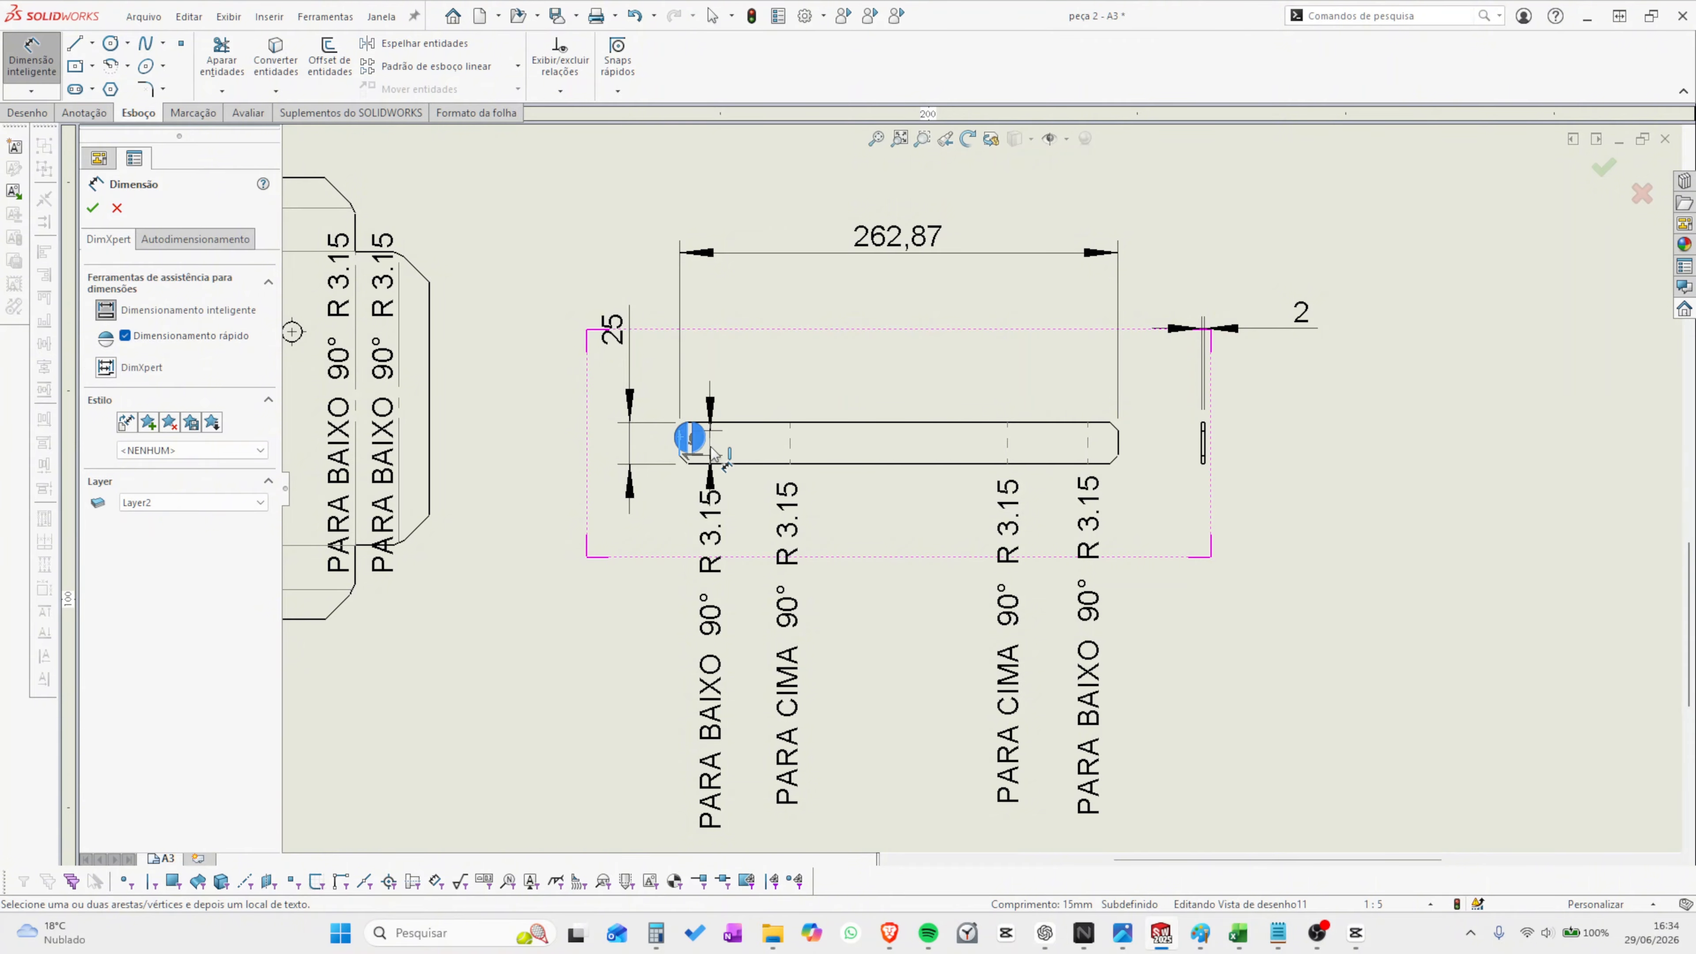
left_click(711, 447)
left_click(901, 375)
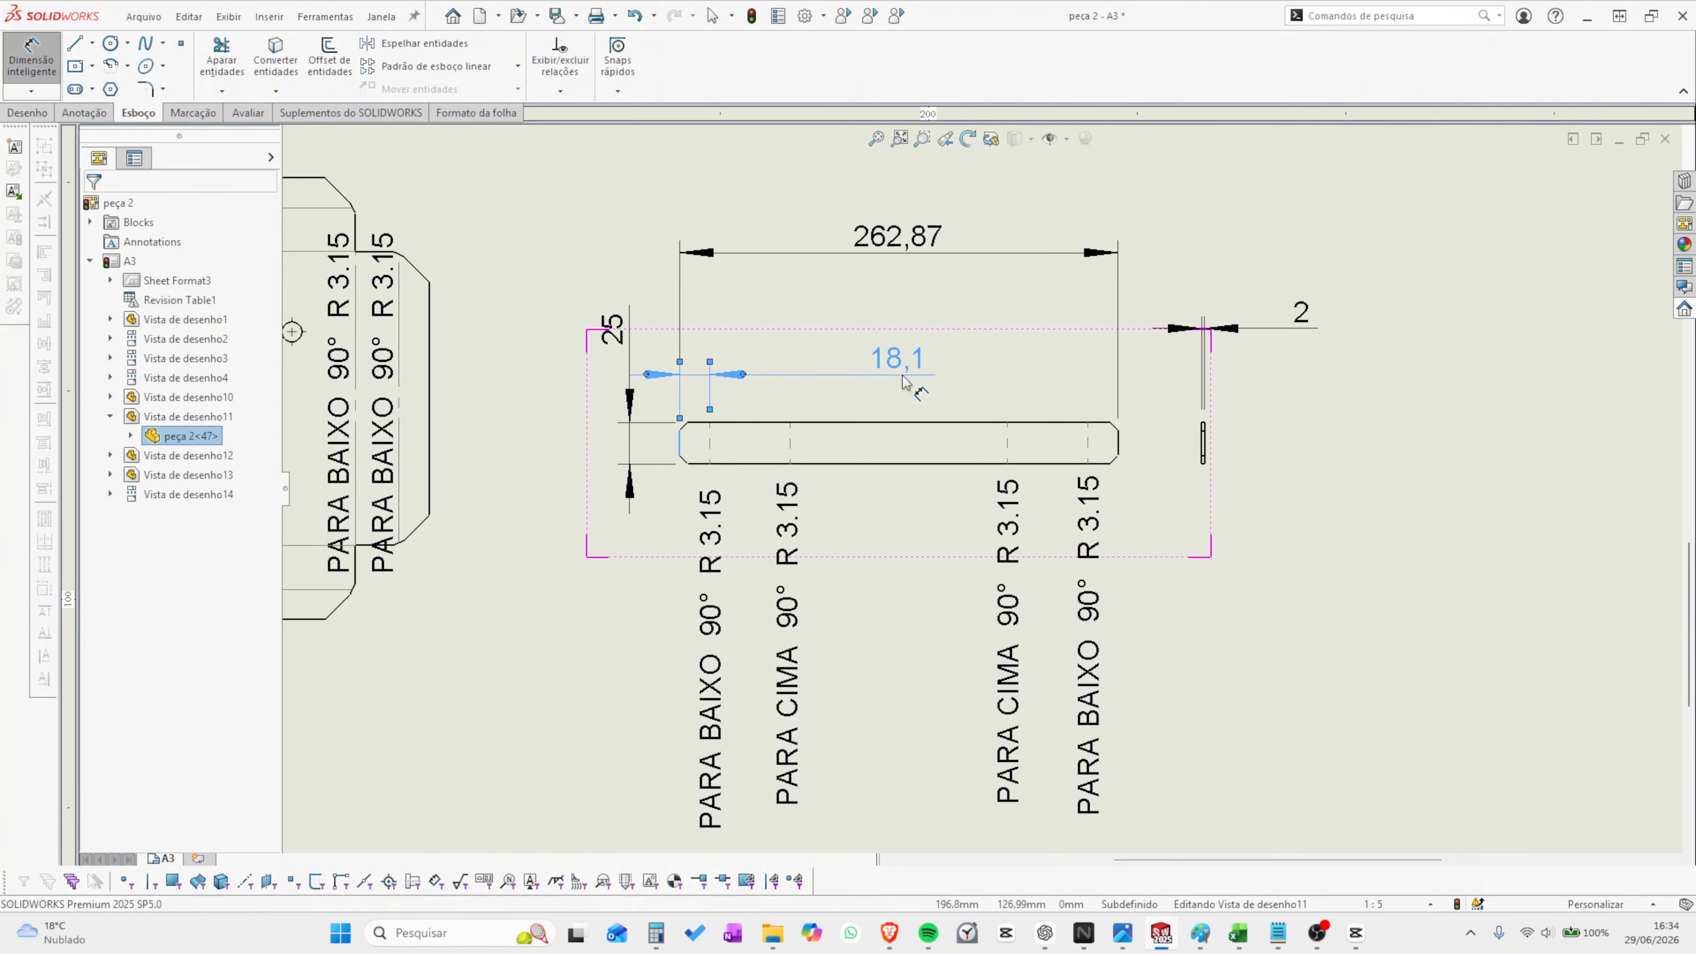
left_click(688, 442)
left_click(790, 453)
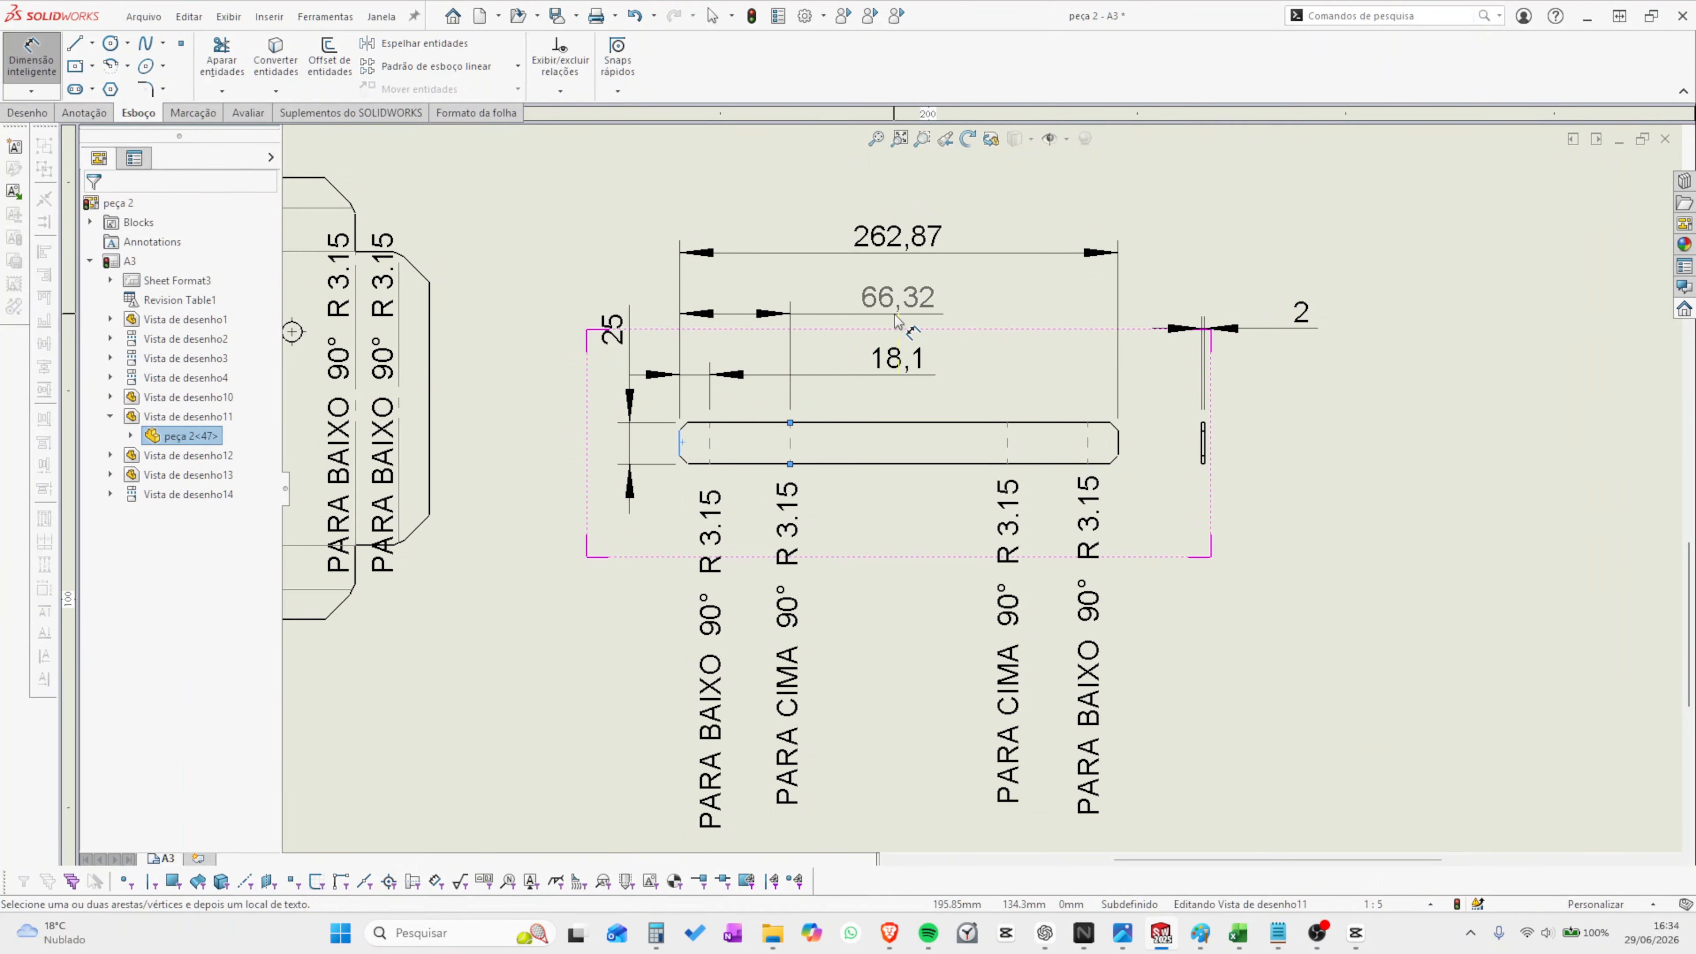
left_click(895, 321)
key("Escape")
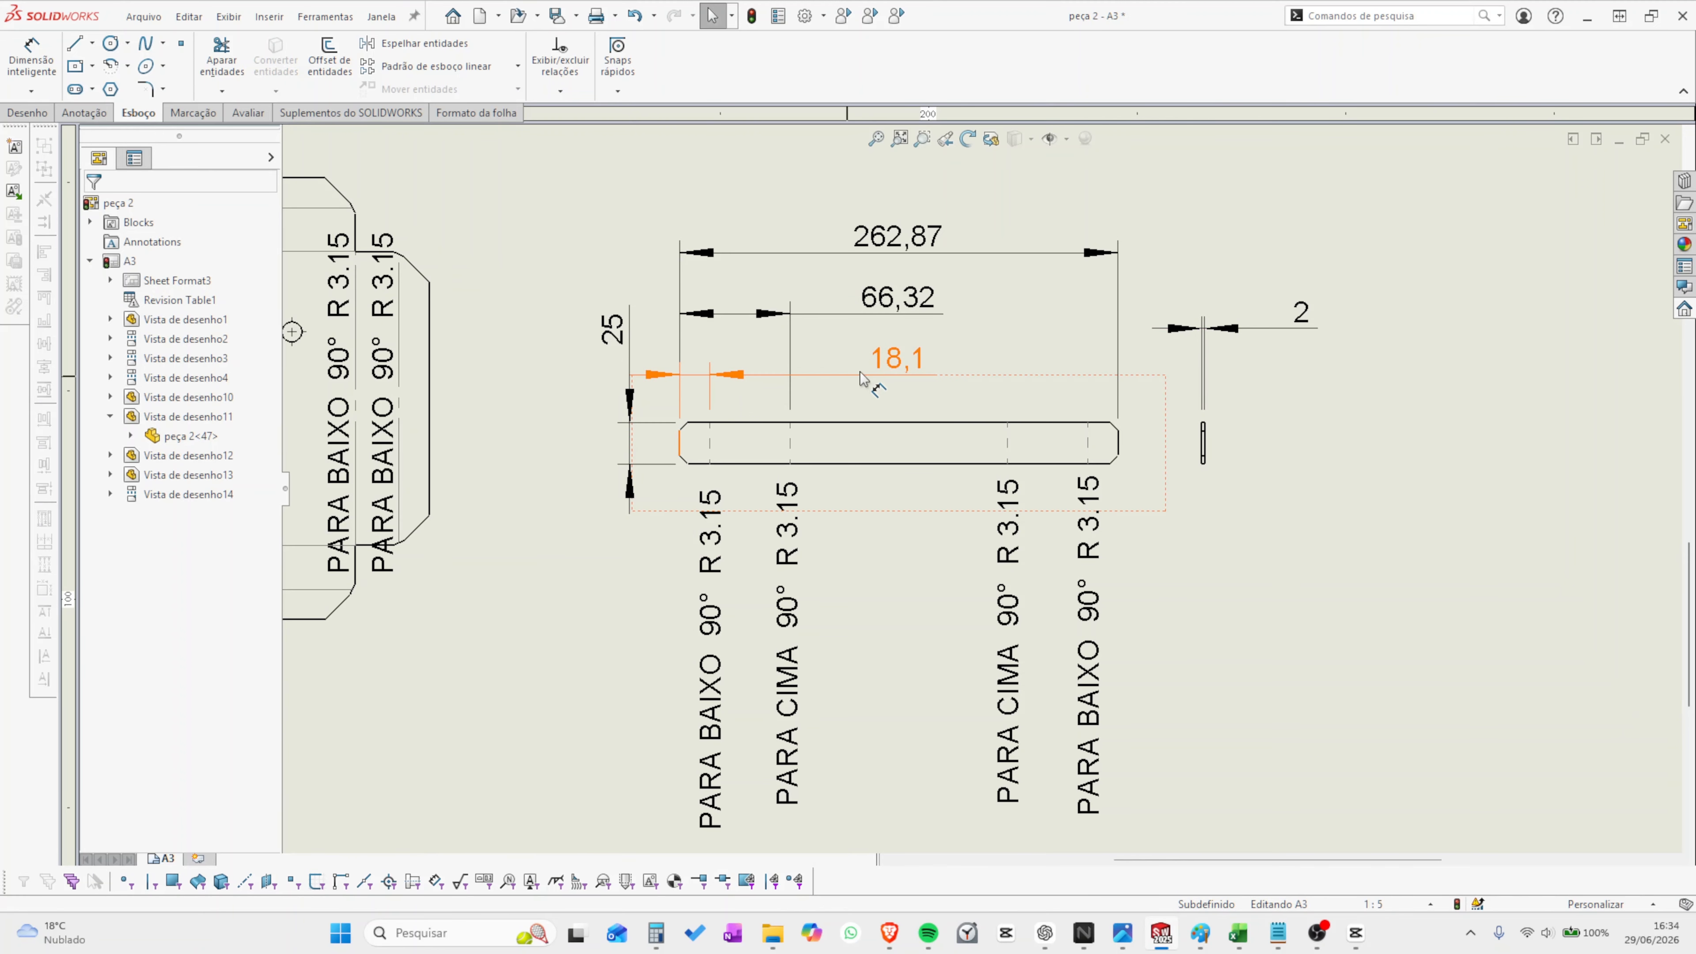
- Try a centre line midway between the handle flat pattern's two end edges, and delete it again
scroll(891, 432, "down", 2)
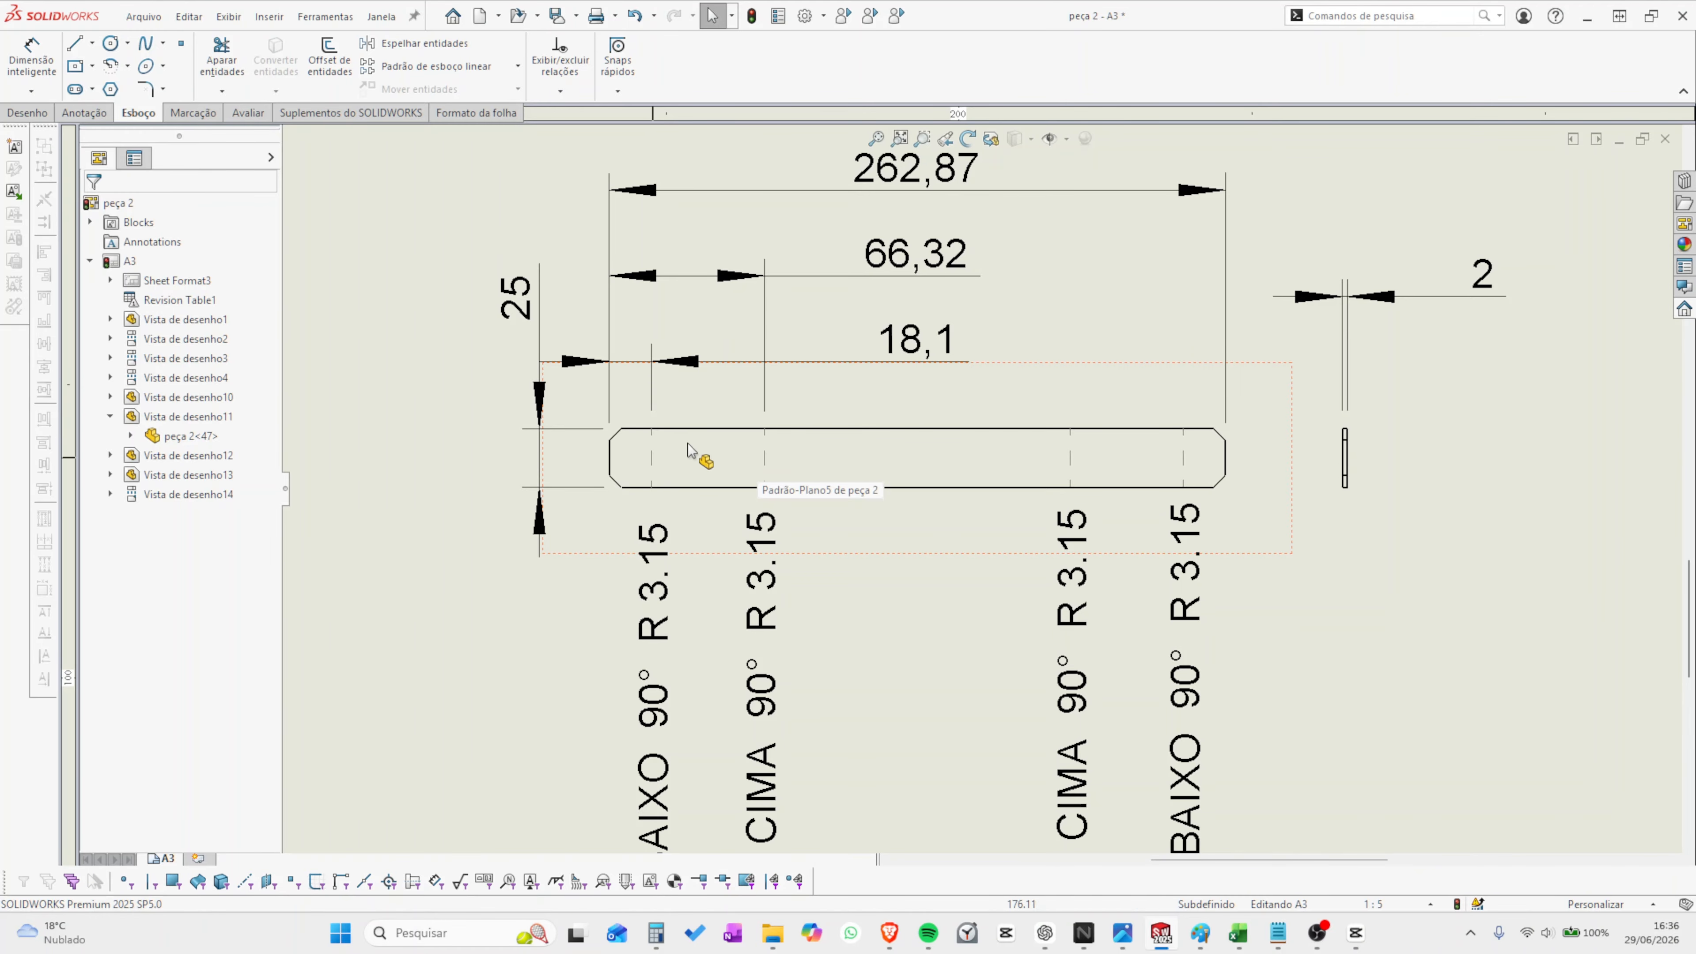
scroll(949, 549, "up", 1)
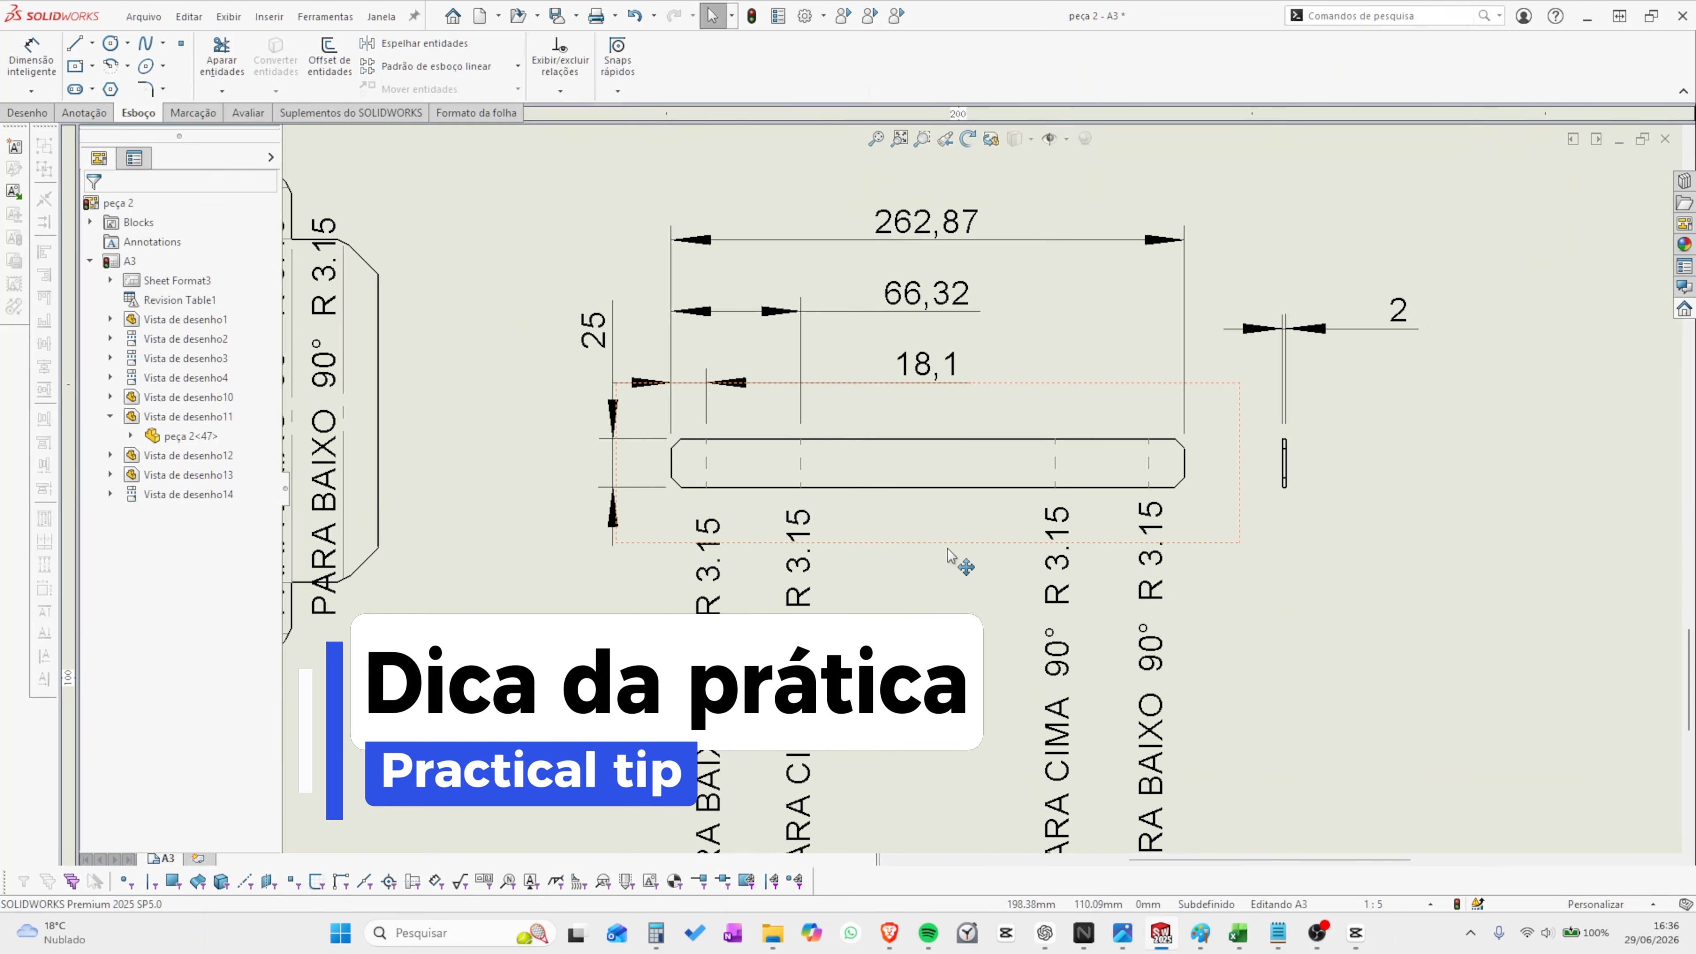
scroll(957, 393, "down", 1)
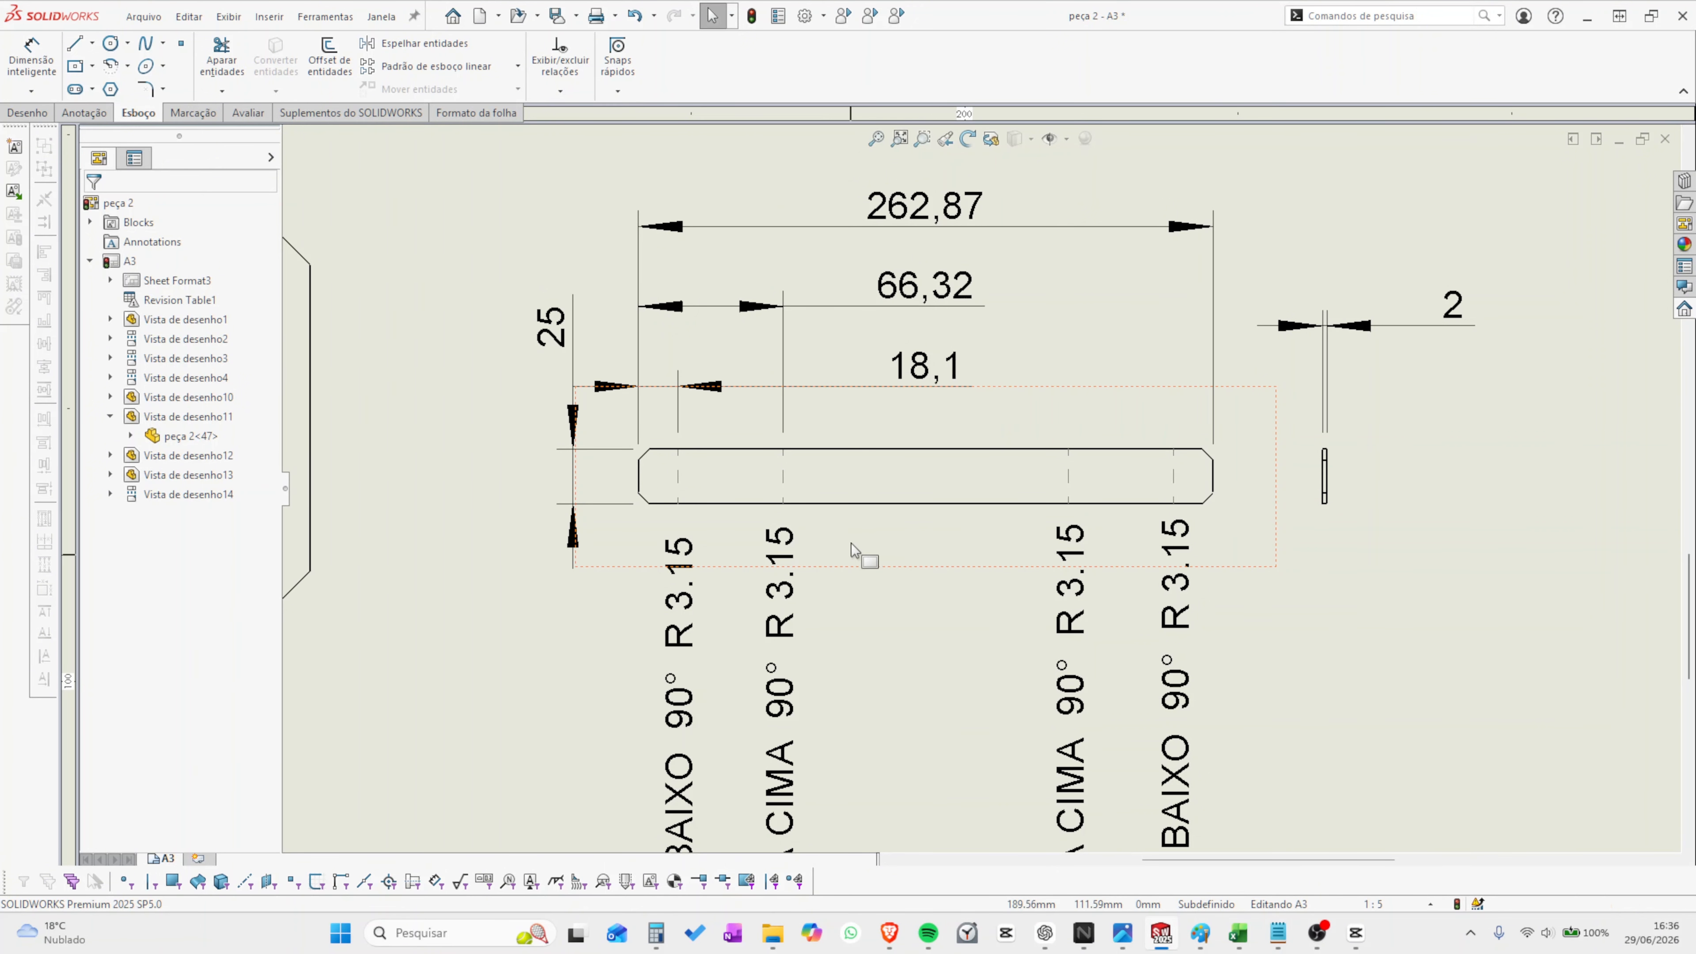
left_click(916, 547)
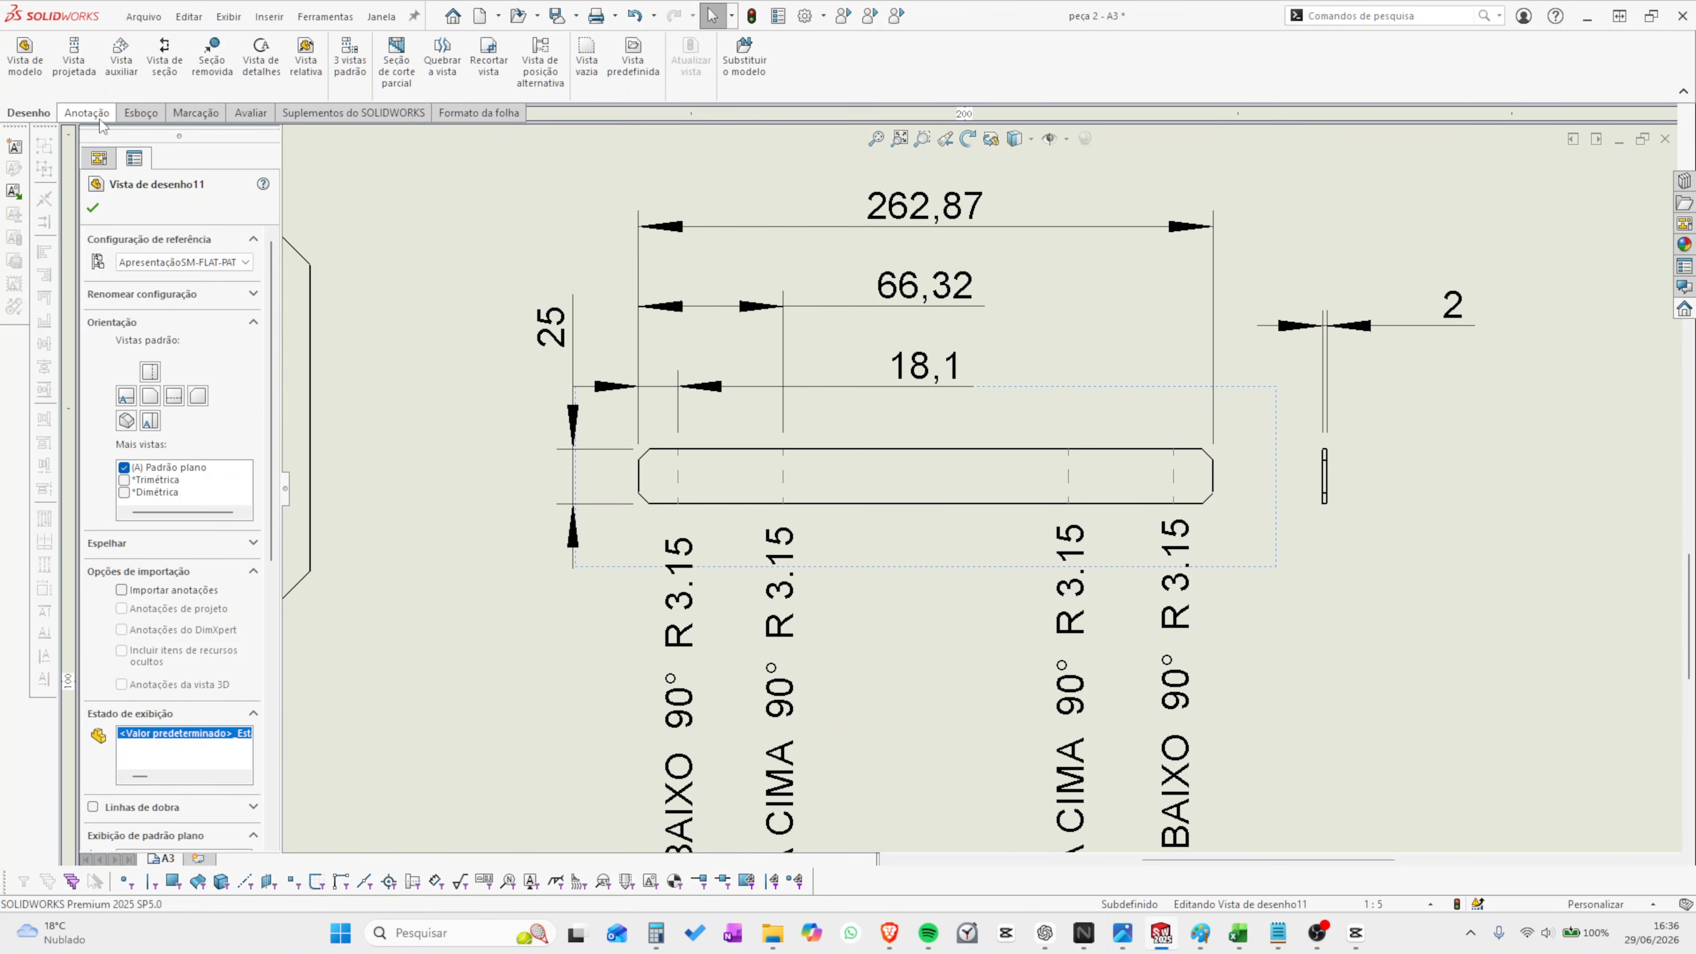
left_click(141, 113)
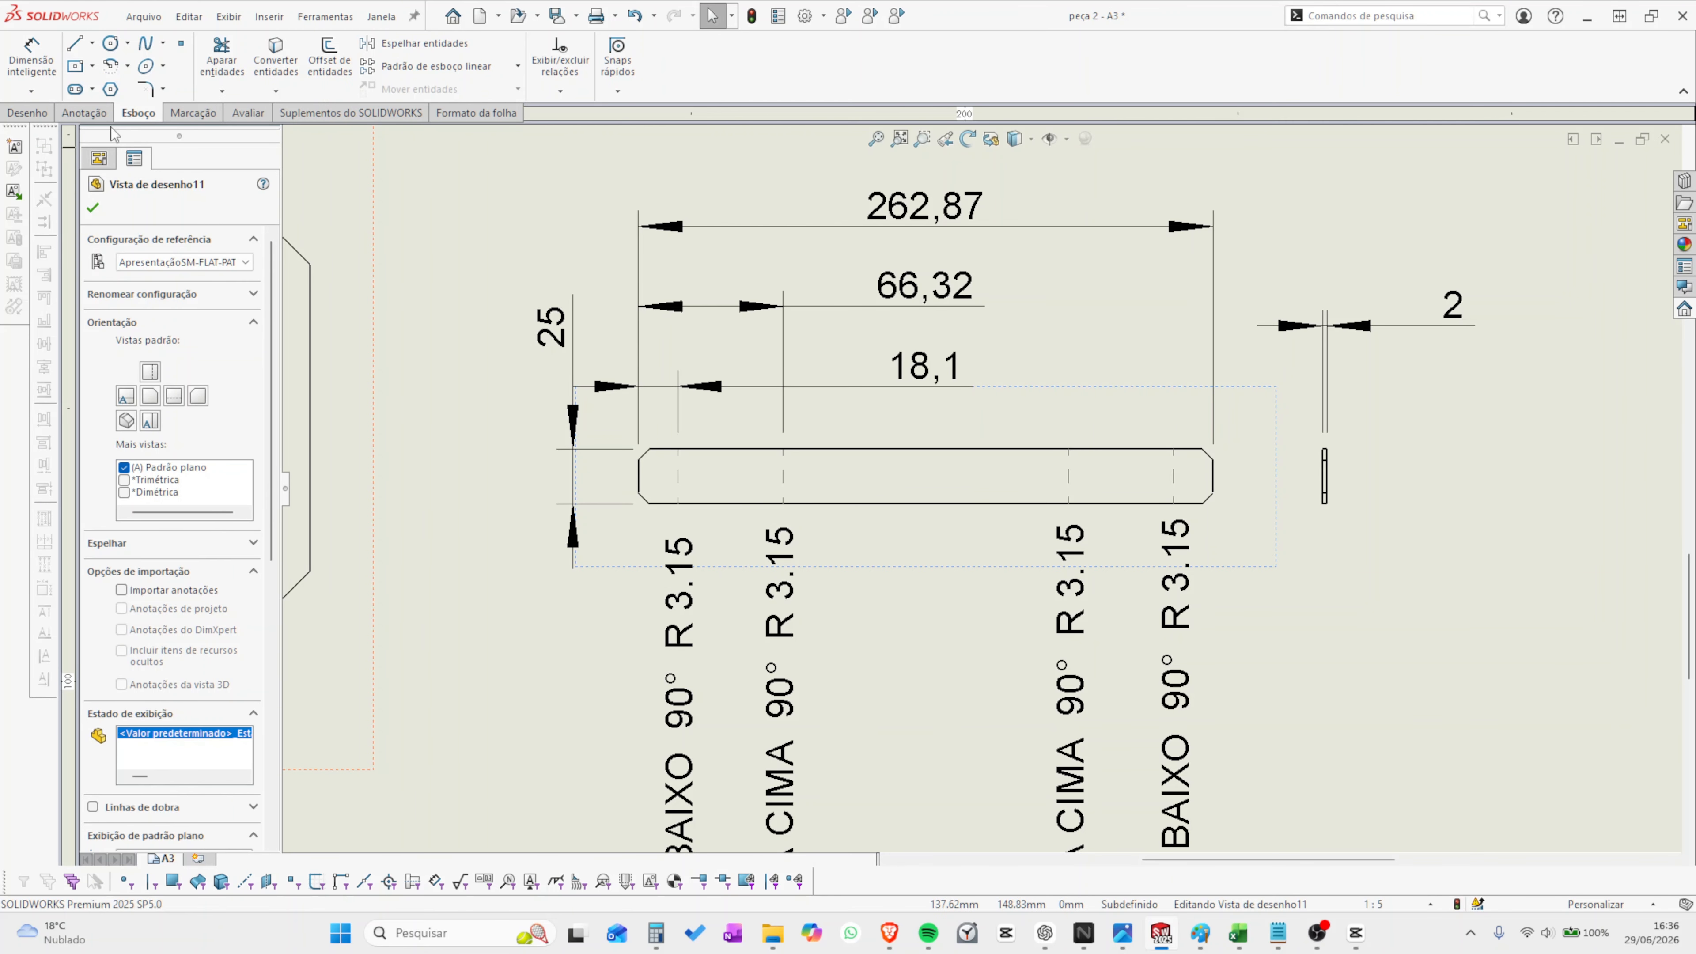
left_click(95, 113)
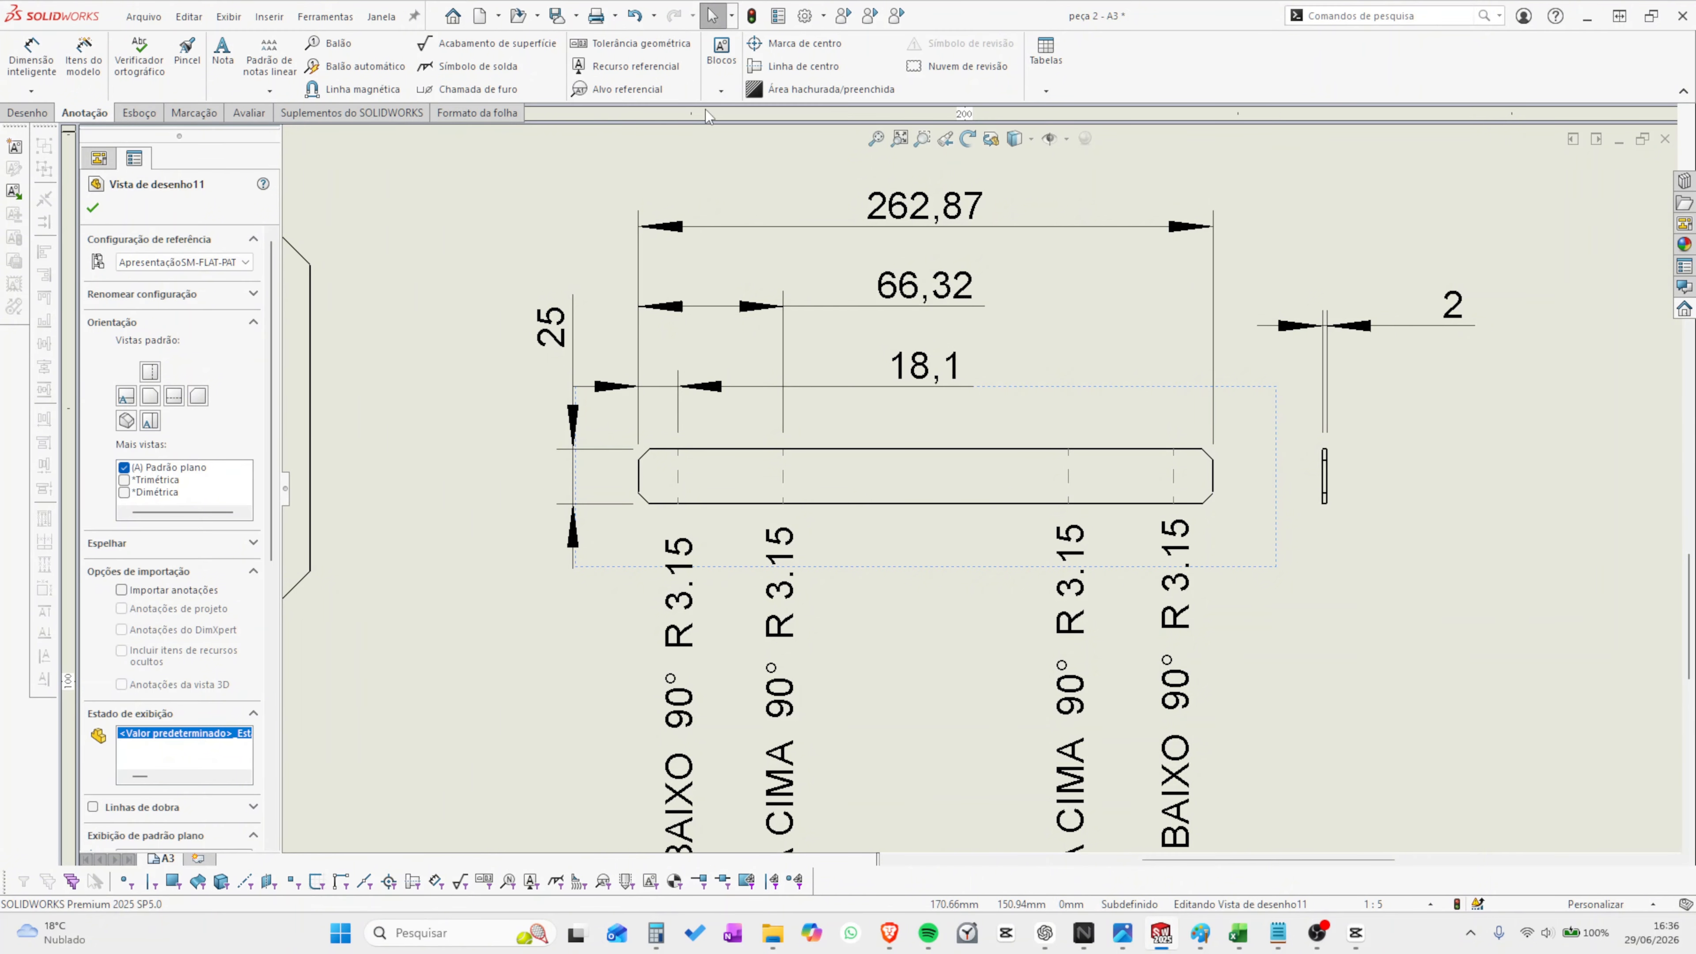
left_click(798, 65)
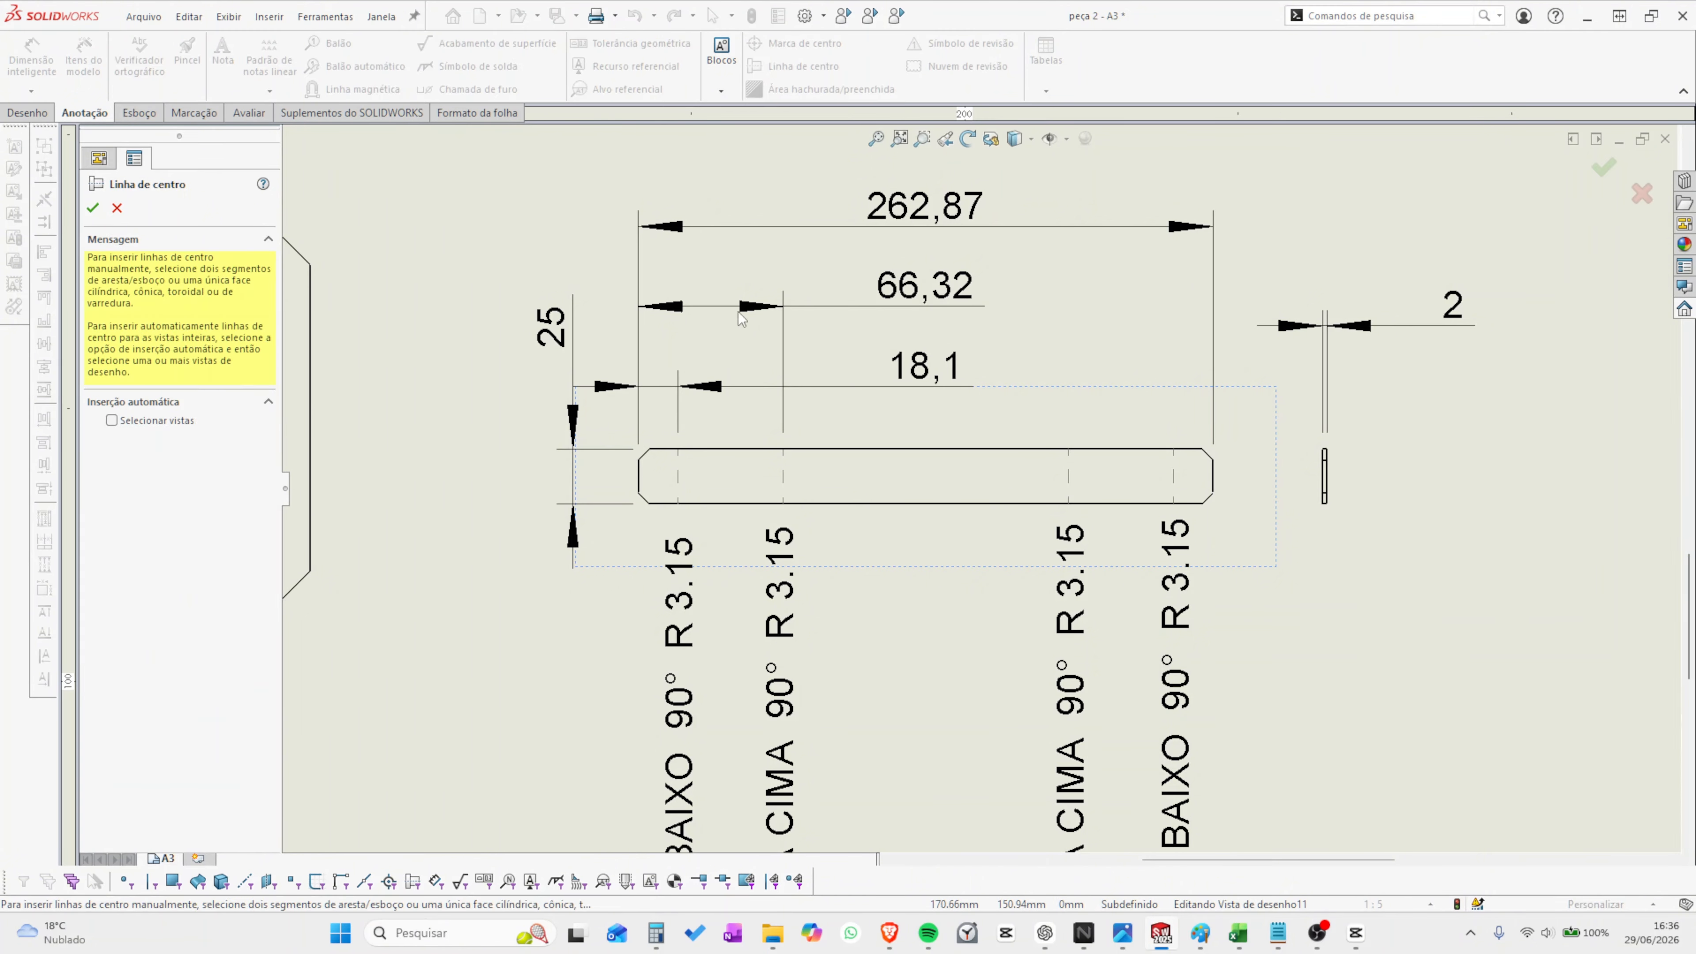
left_click(639, 474)
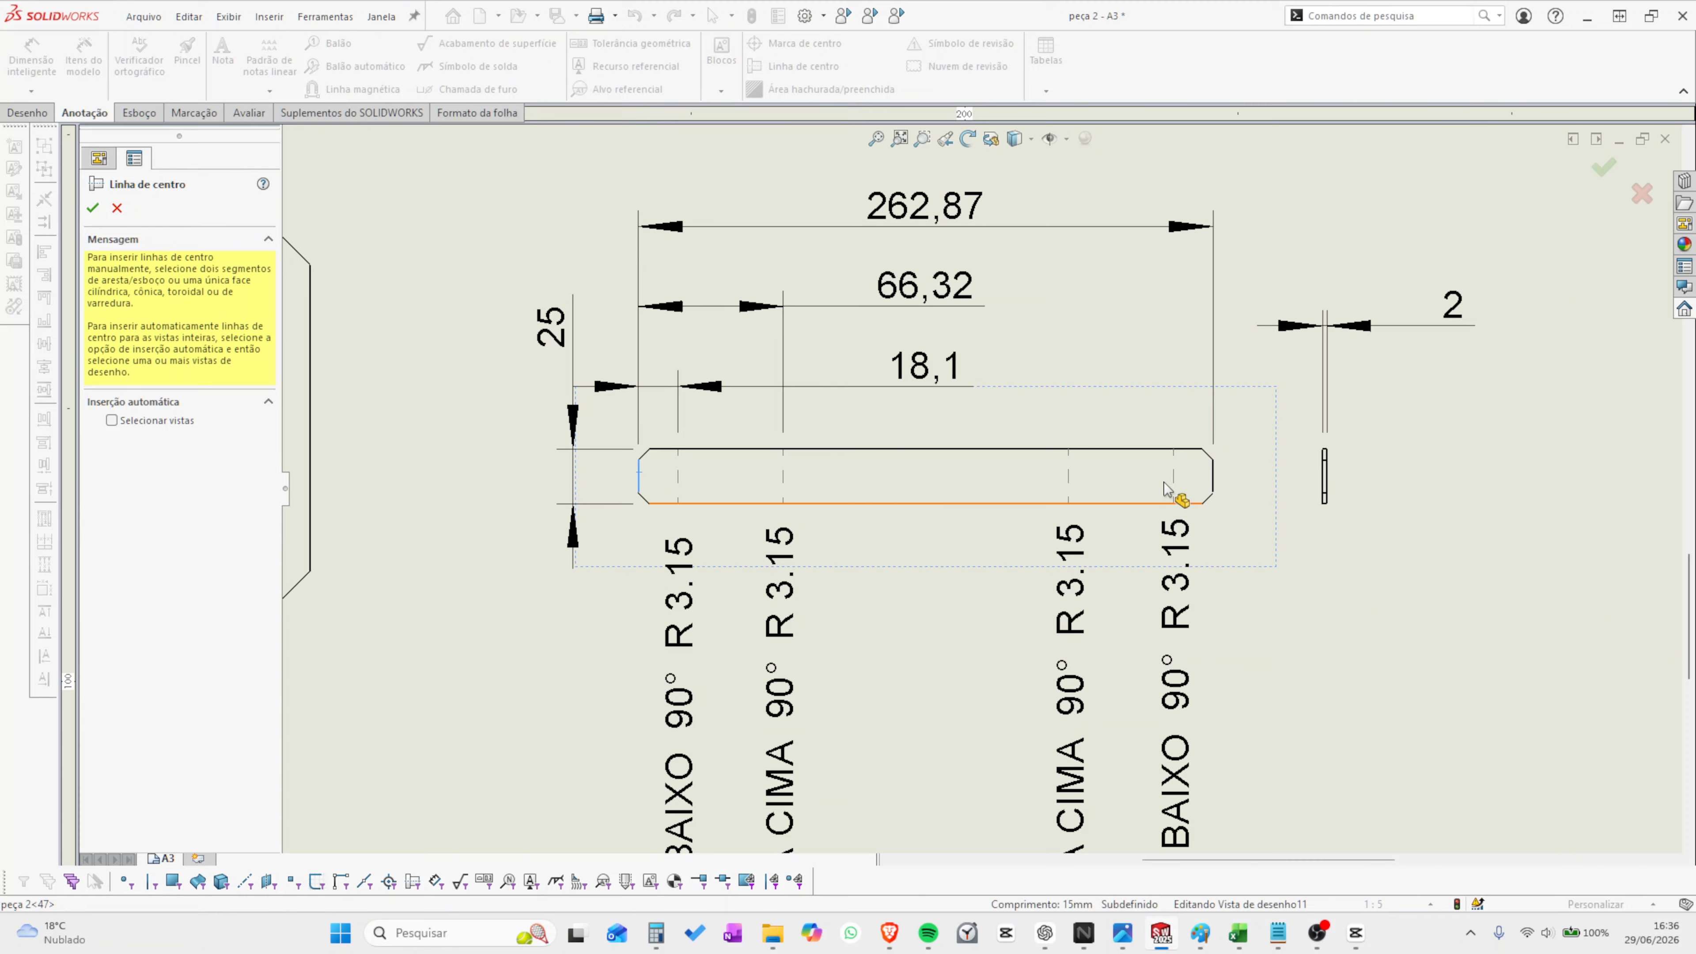
left_click(1214, 487)
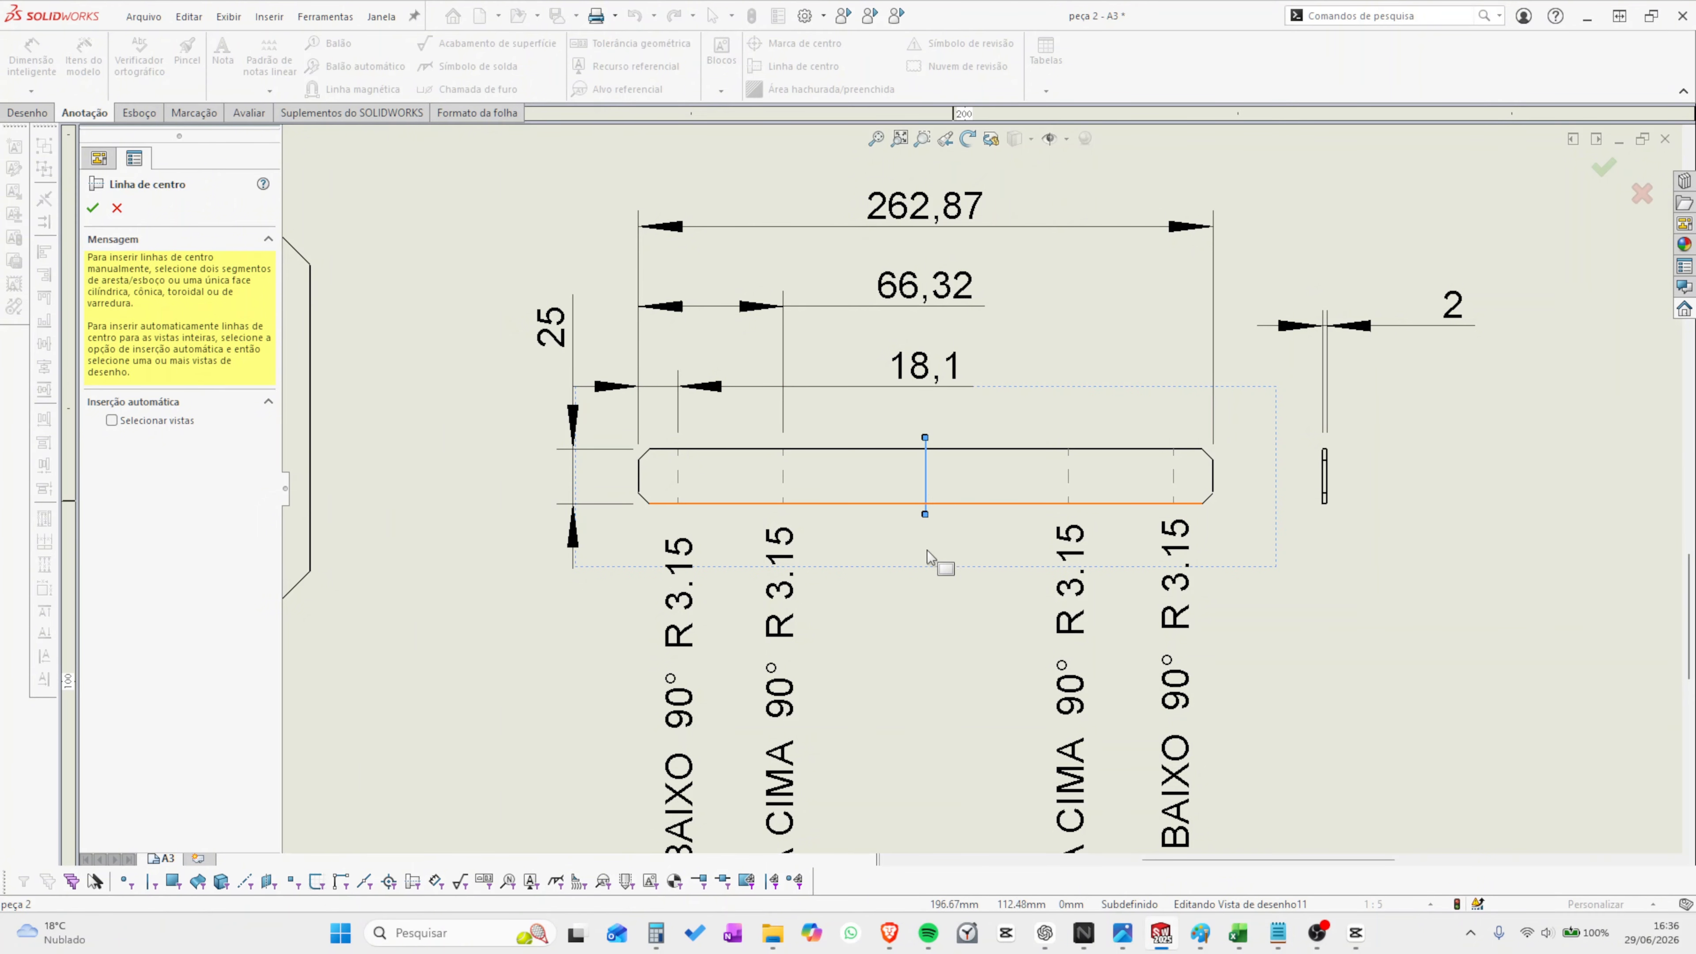
key("Escape")
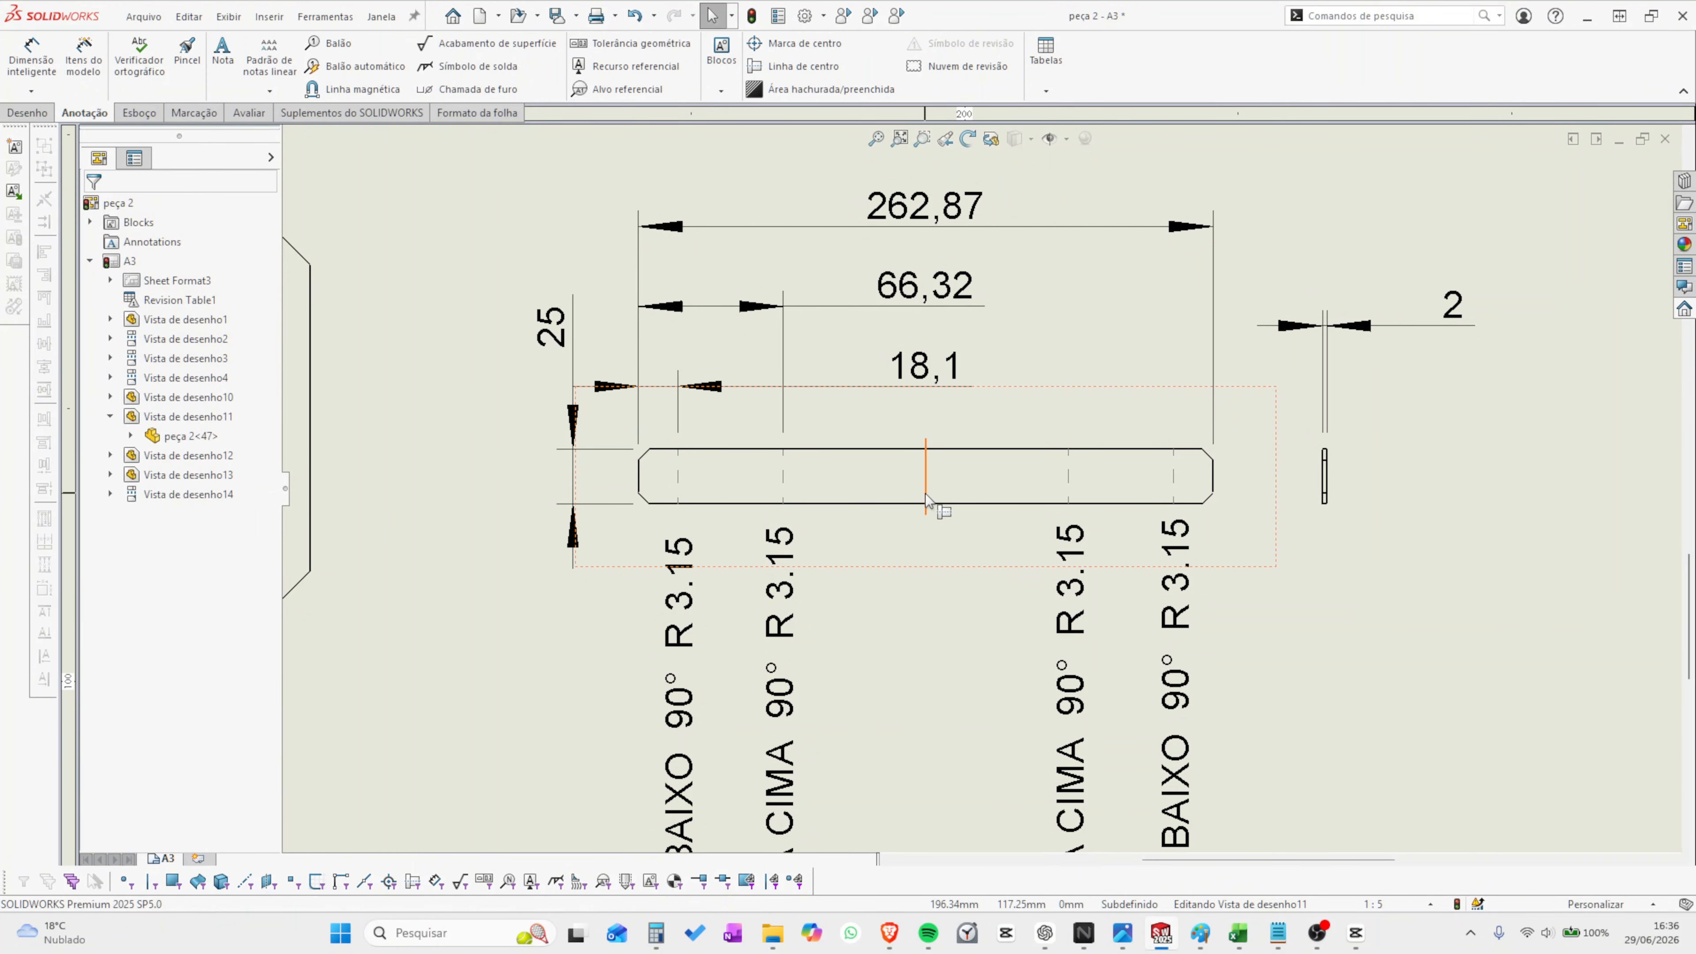
left_click(927, 513)
key("Delete")
- Dimension the handle flat pattern's two right-hand bend lines from its right end edge, aligned with the dimensions of the left half
left_click(31, 57)
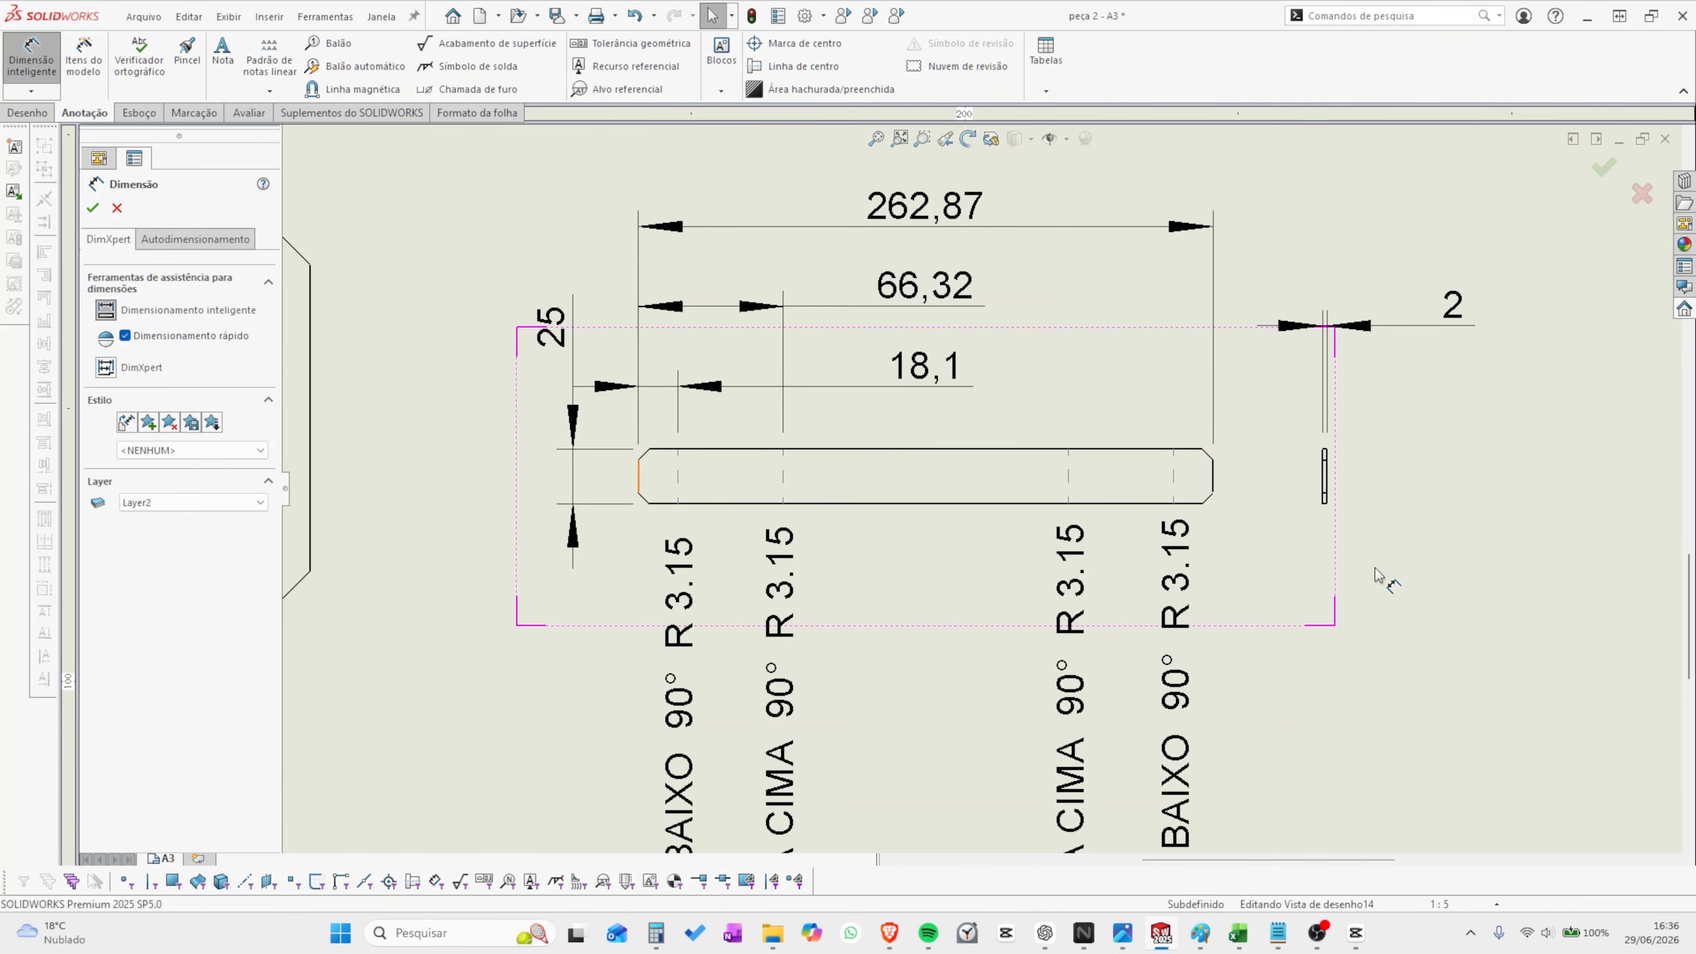
left_click(1174, 475)
left_click(1213, 476)
left_click(1129, 403)
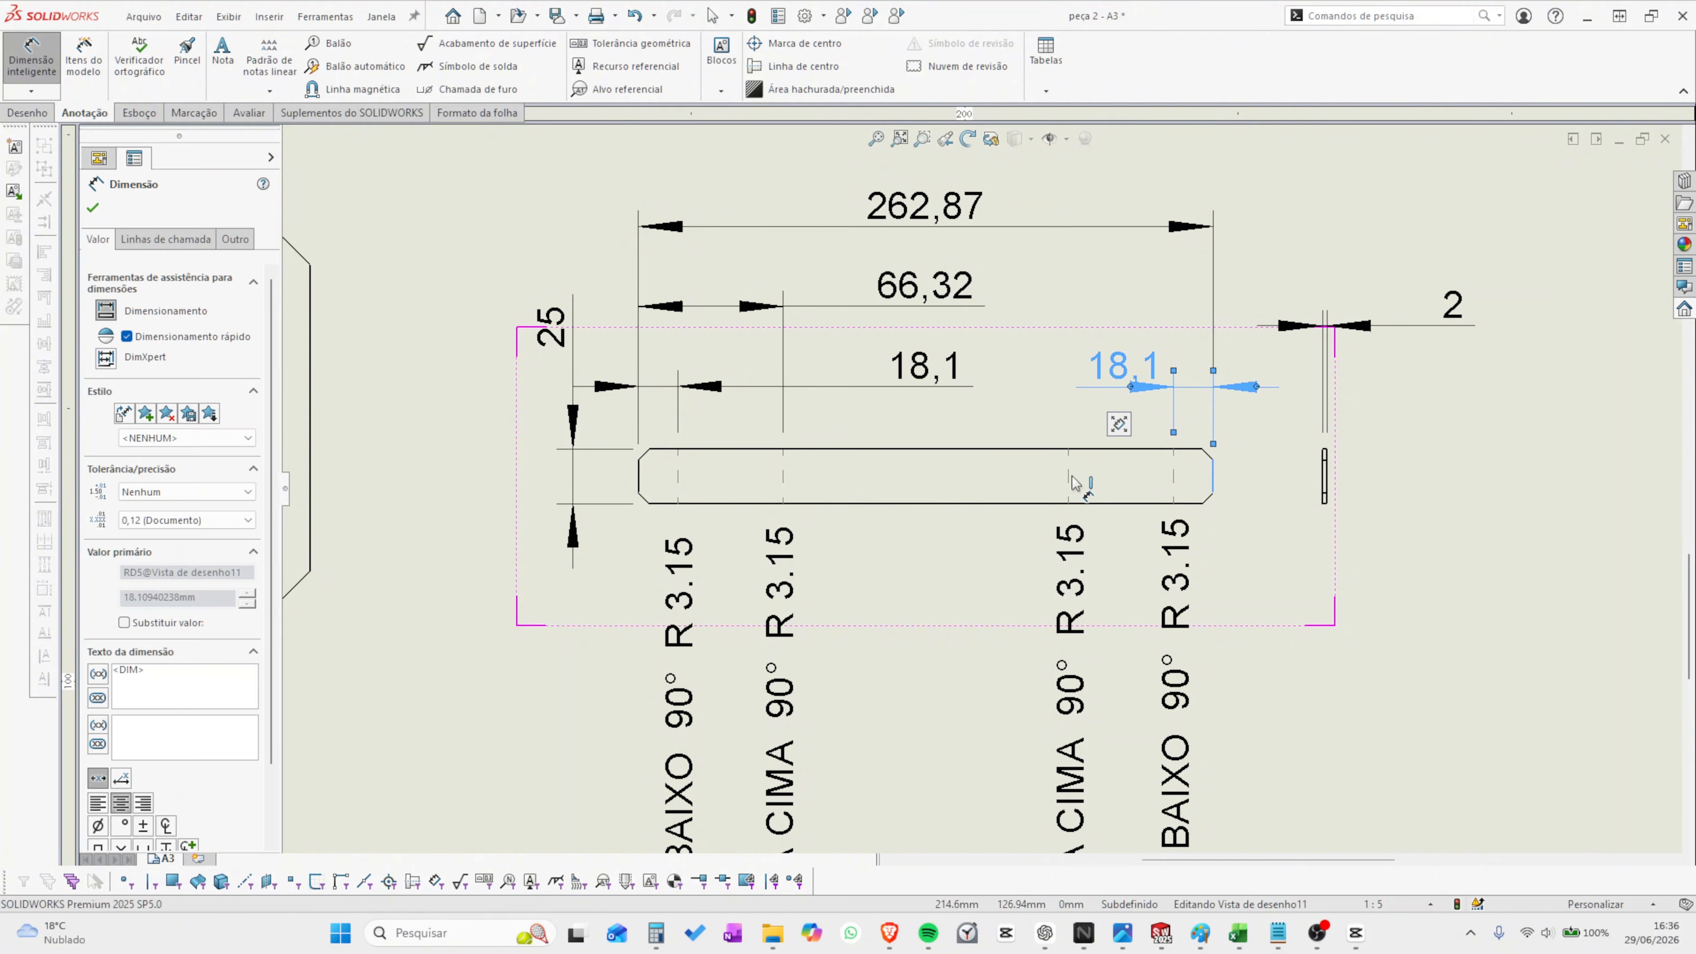
left_click(1213, 476)
left_click(1068, 475)
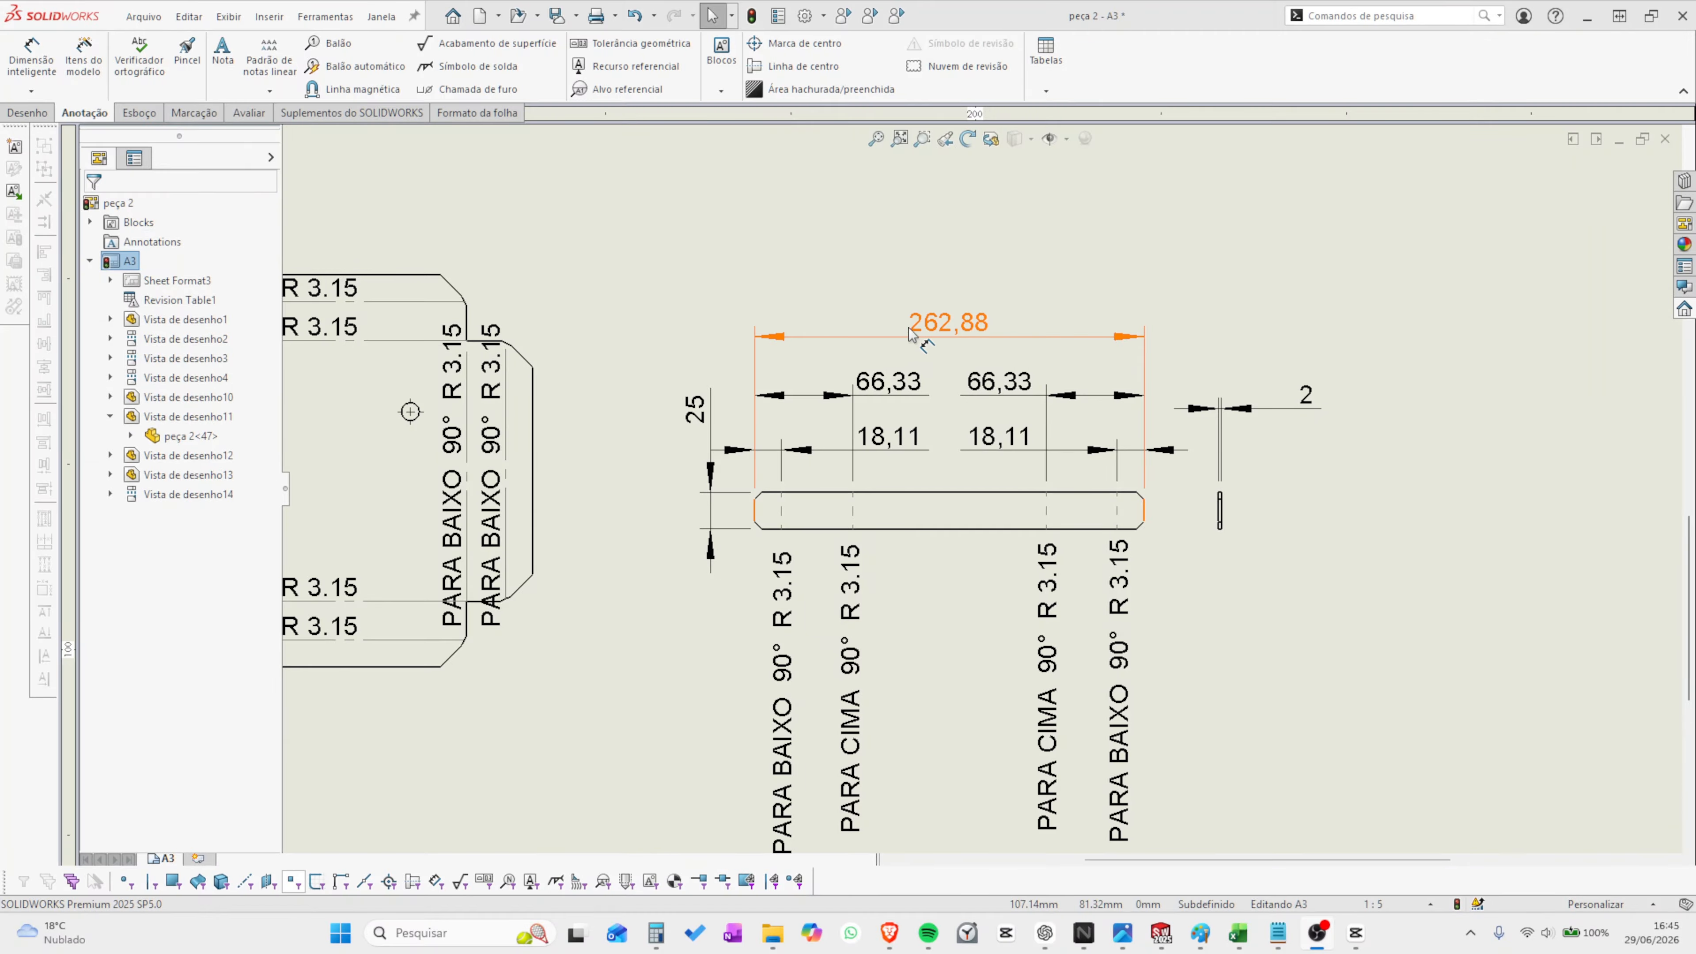
- Review the drawing document's unit settings, including the length decimals and the decimal rounding method
left_click(824, 15)
left_click(839, 41)
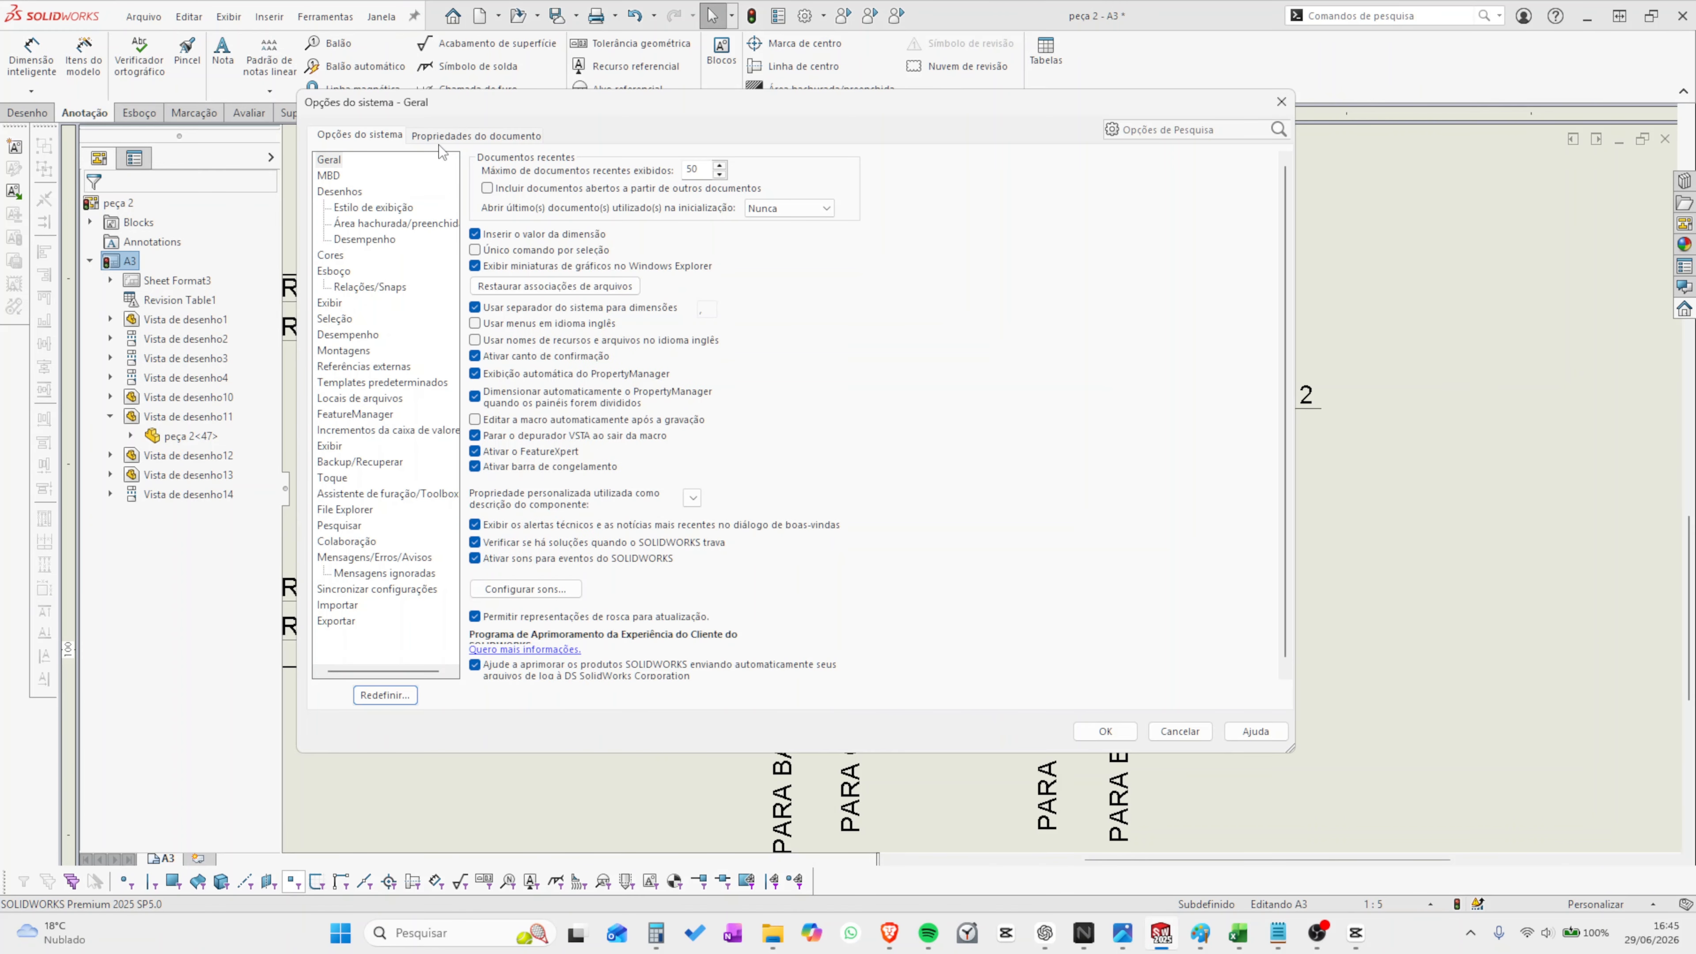
left_click(438, 139)
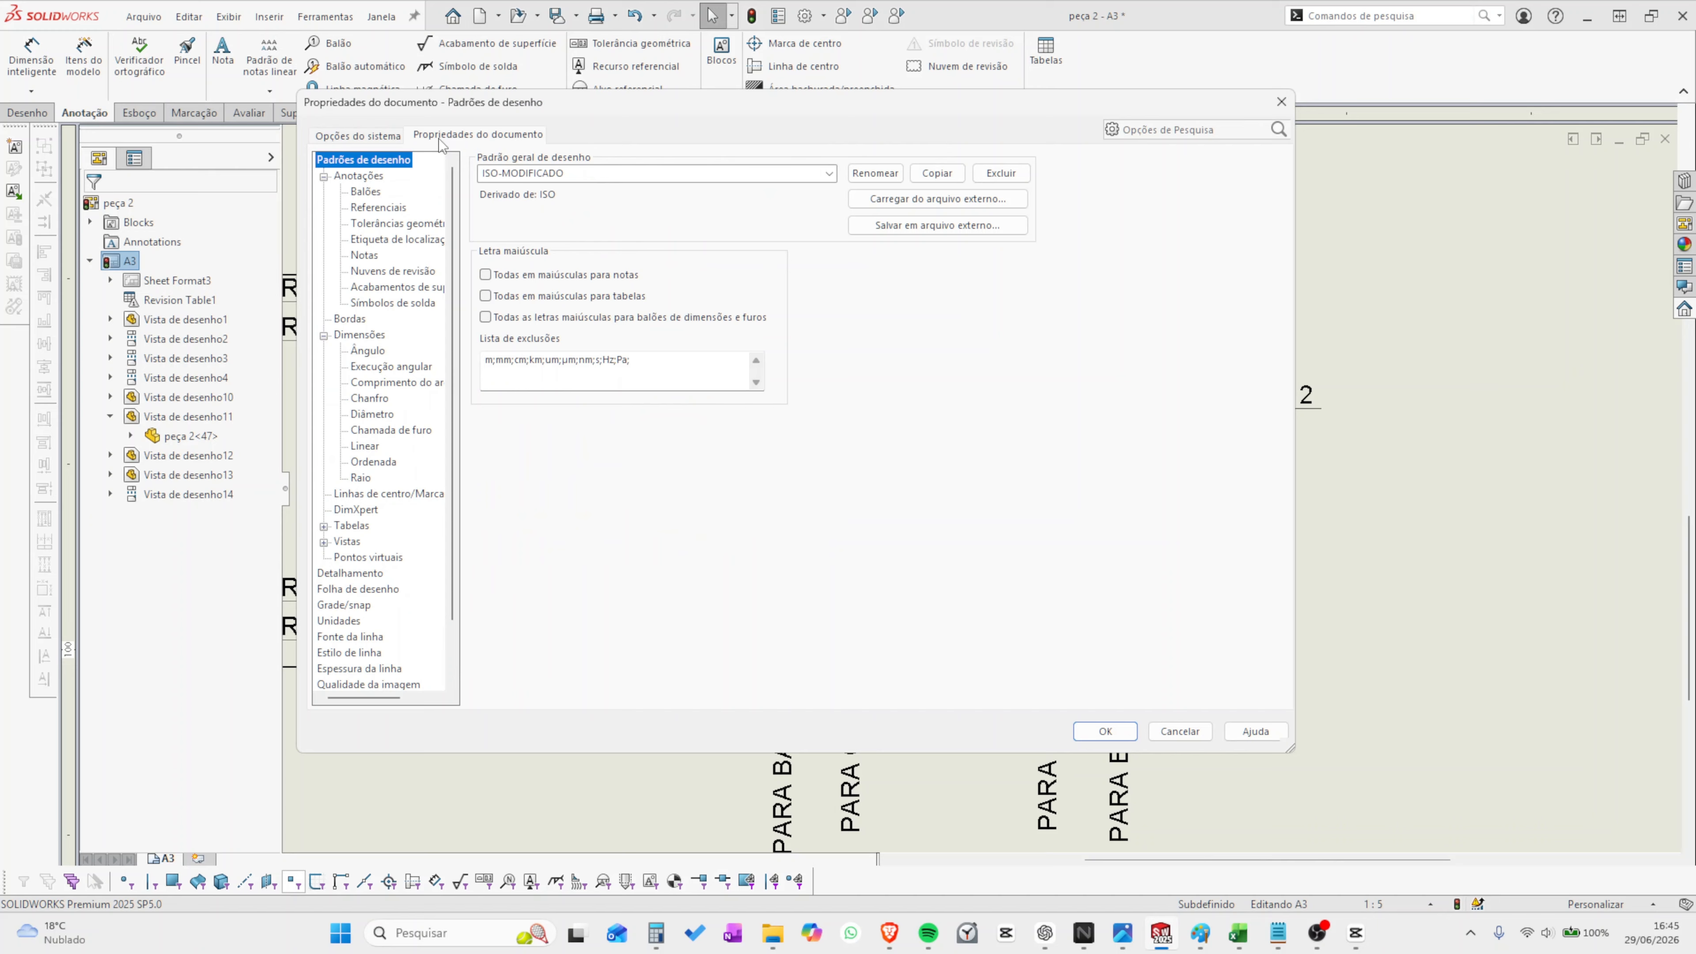
left_click(339, 622)
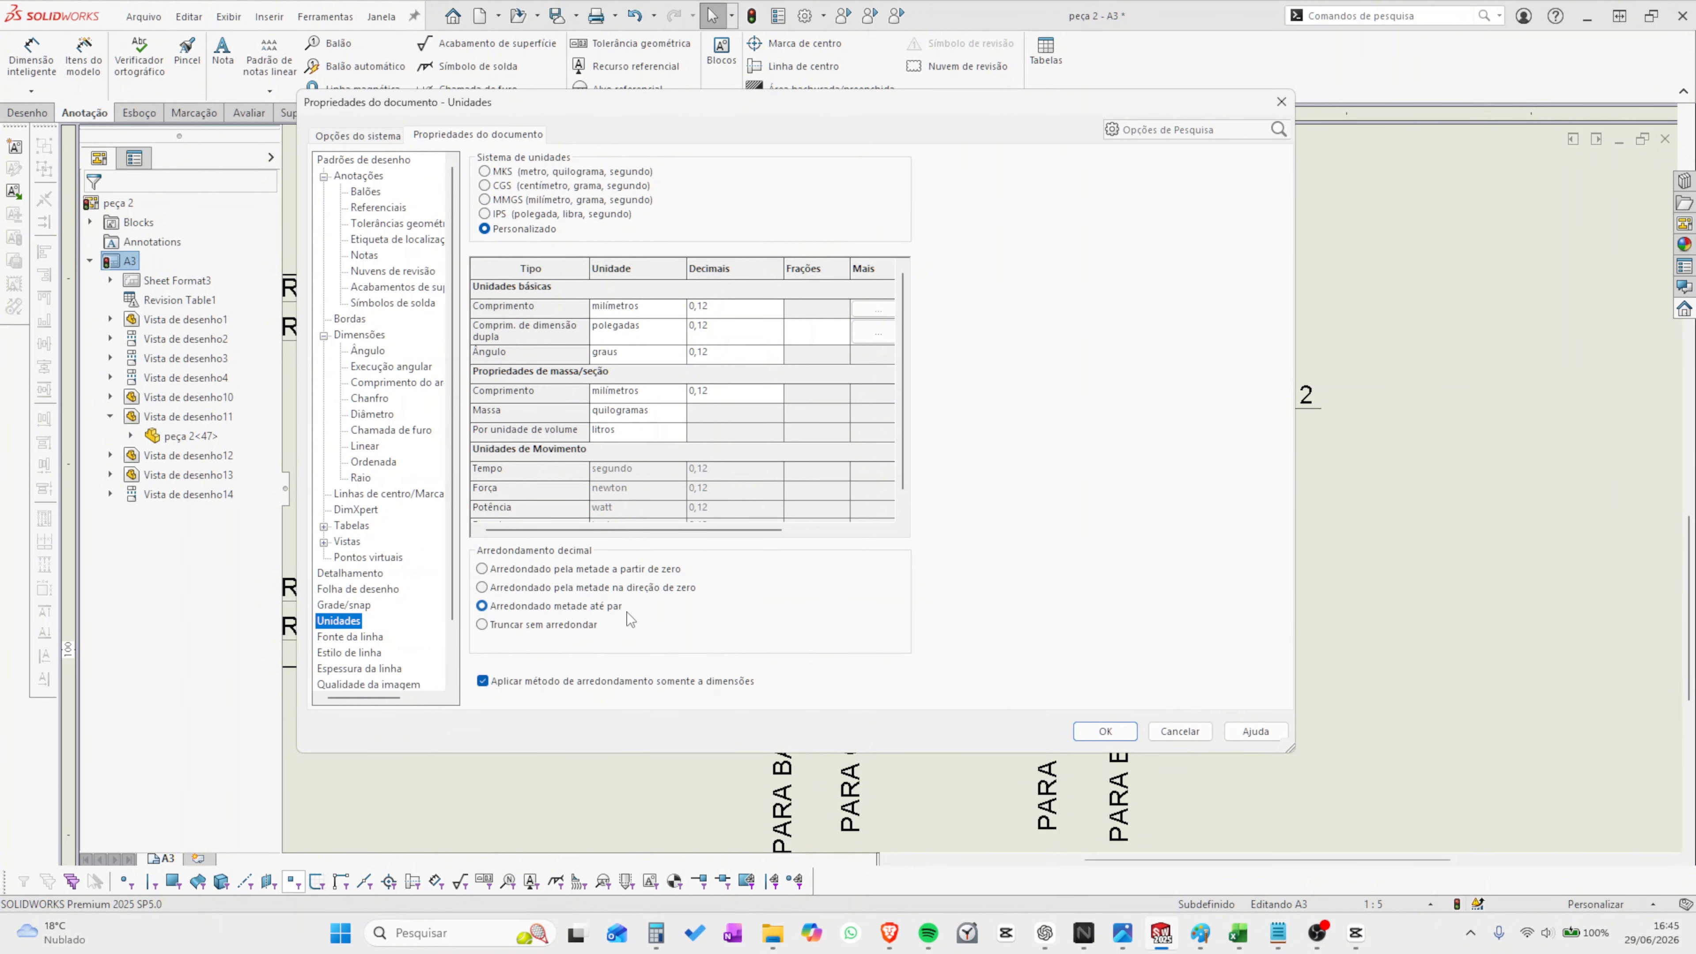
left_click(1105, 731)
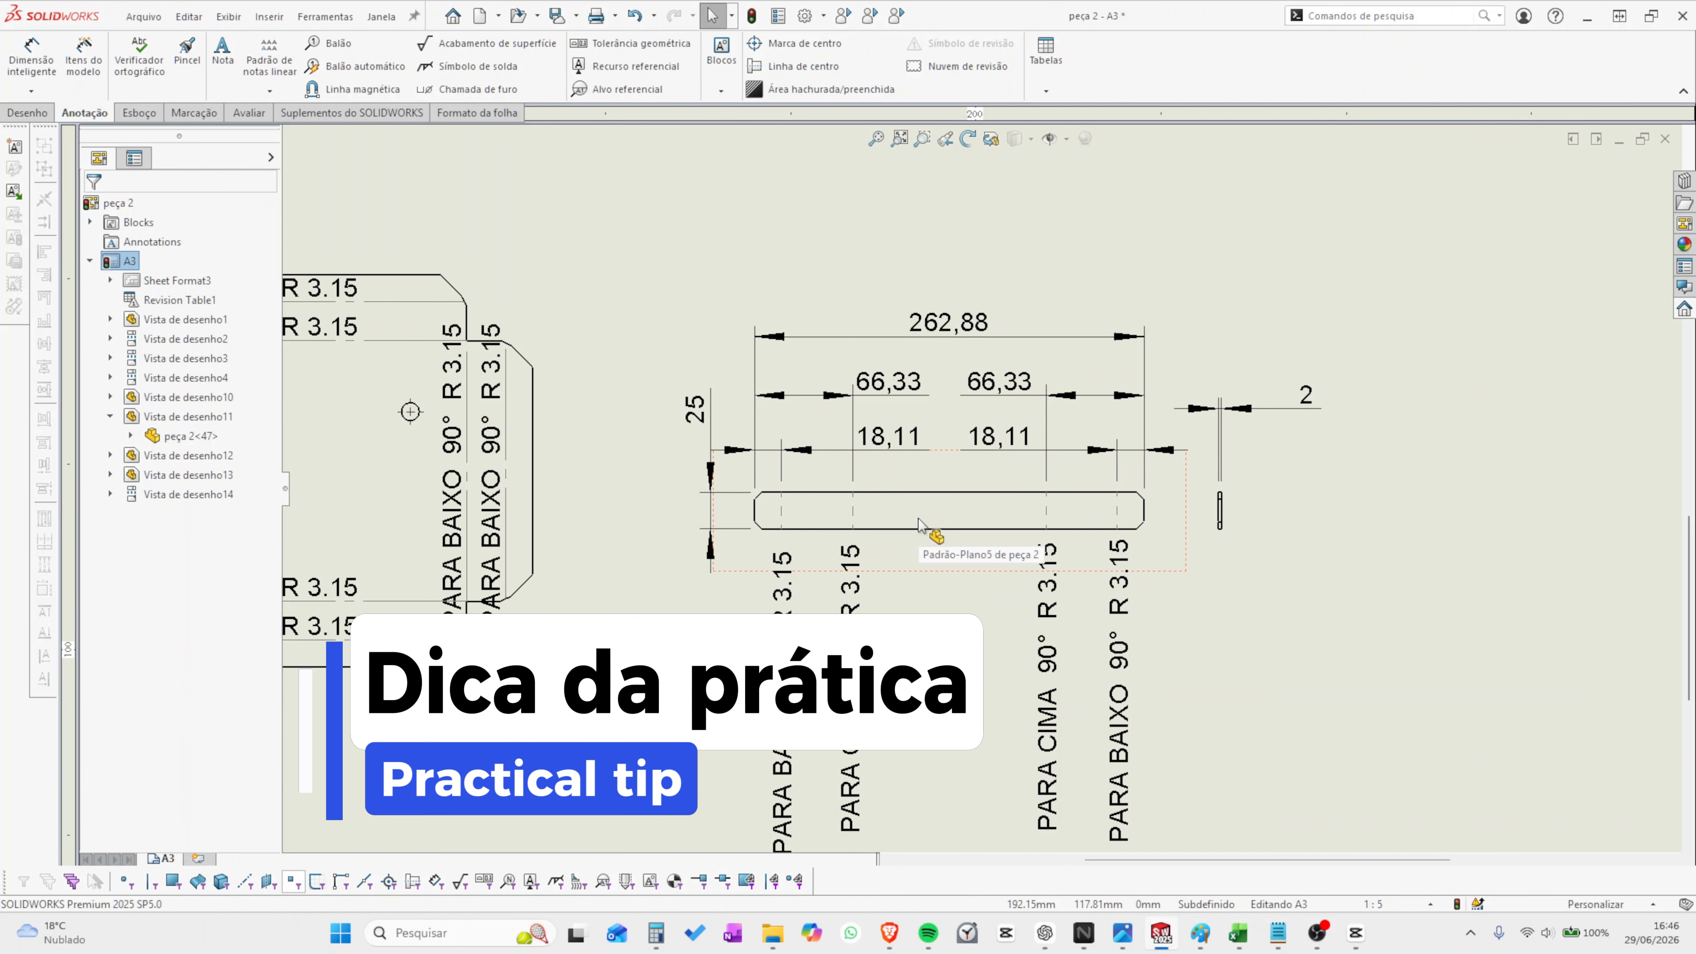
- Set the handle flat pattern's overall length and four bend-line dimensions to no decimal places, and move its height dimension slightly farther out
left_click(955, 337)
left_click(889, 382, "ctrl")
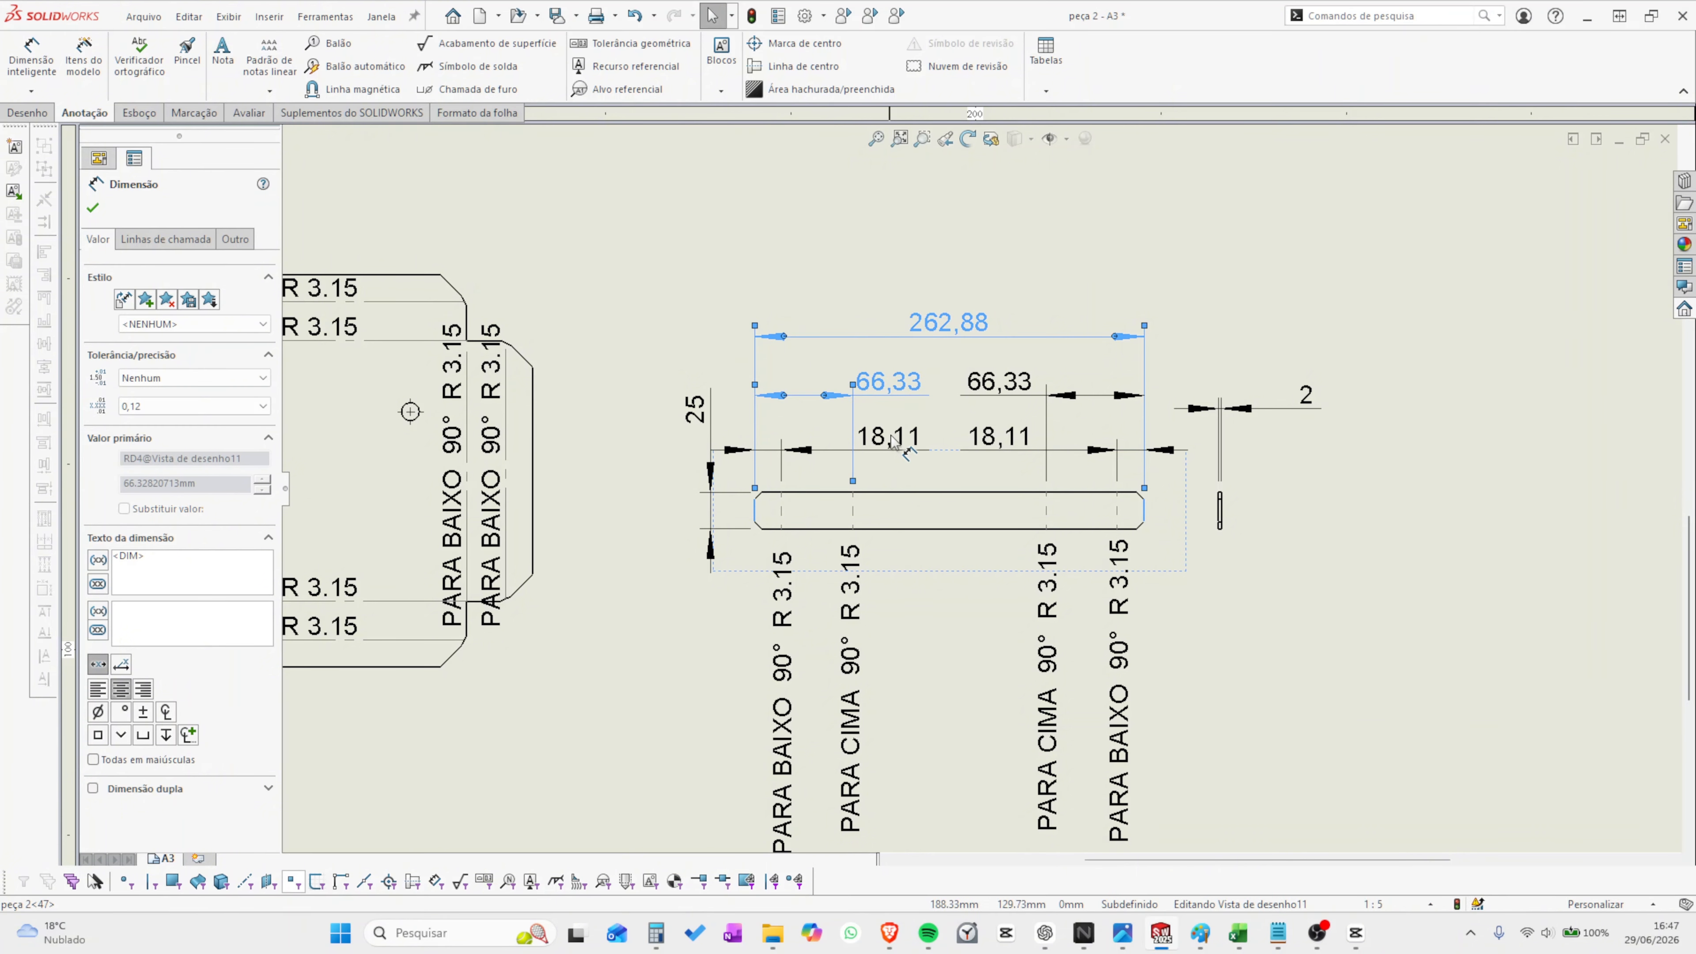
left_click(889, 437, "ctrl")
left_click(1000, 437, "ctrl")
left_click(999, 382, "ctrl")
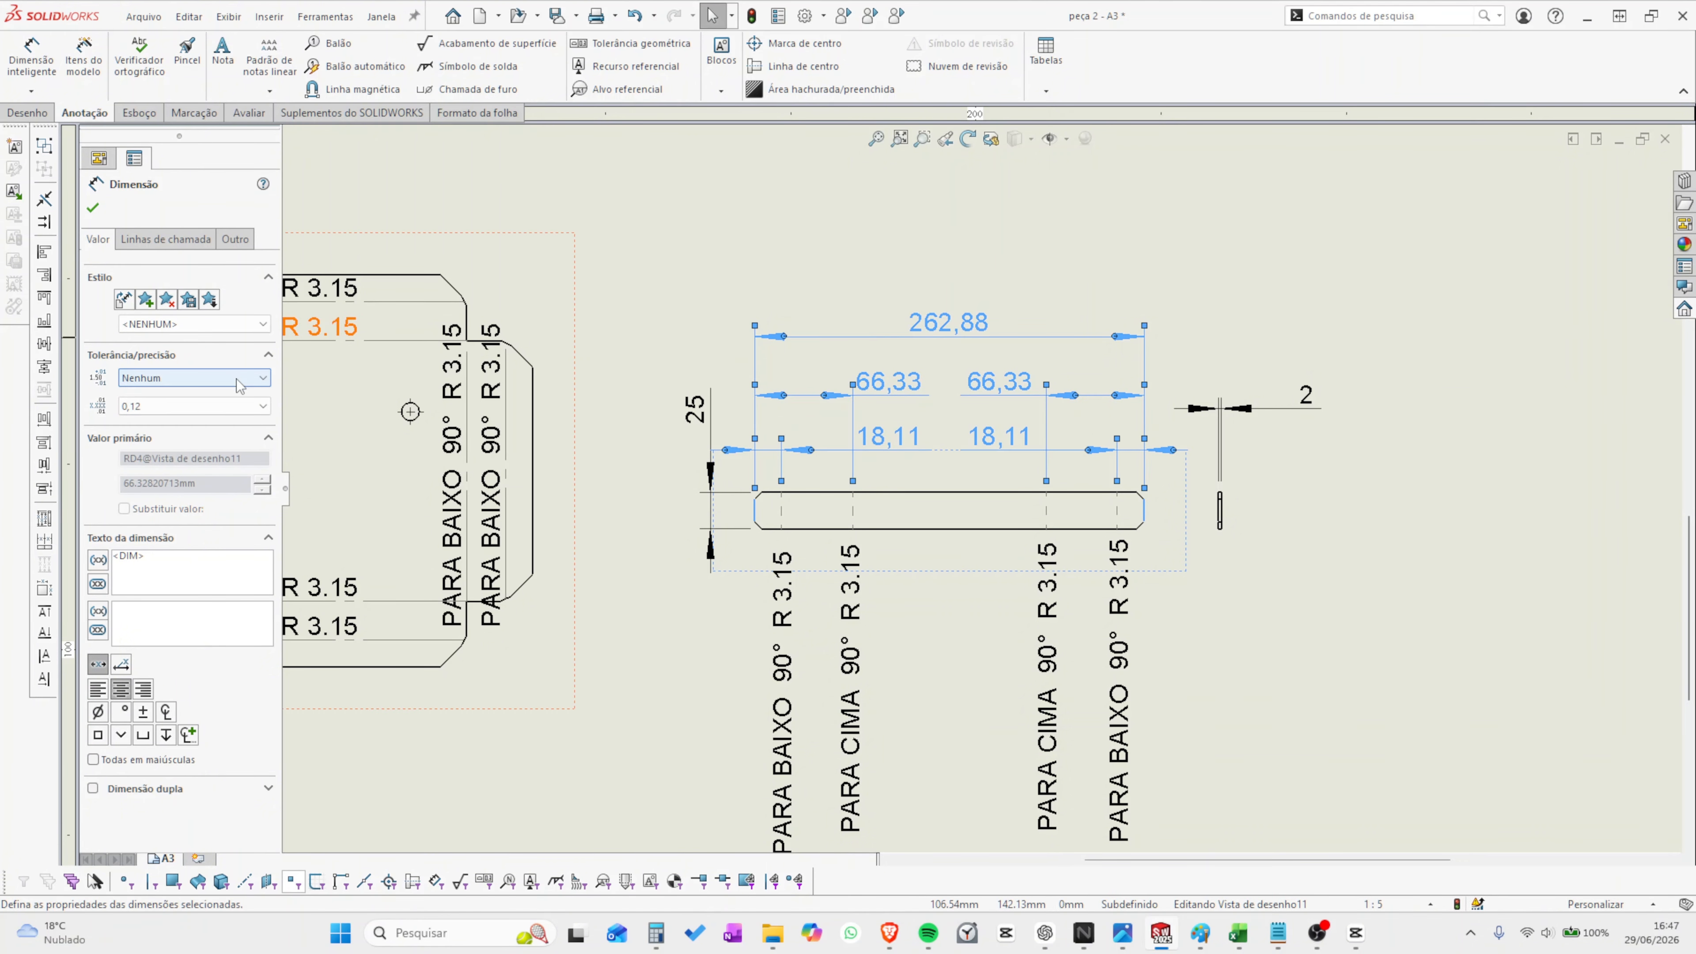
left_click(249, 412)
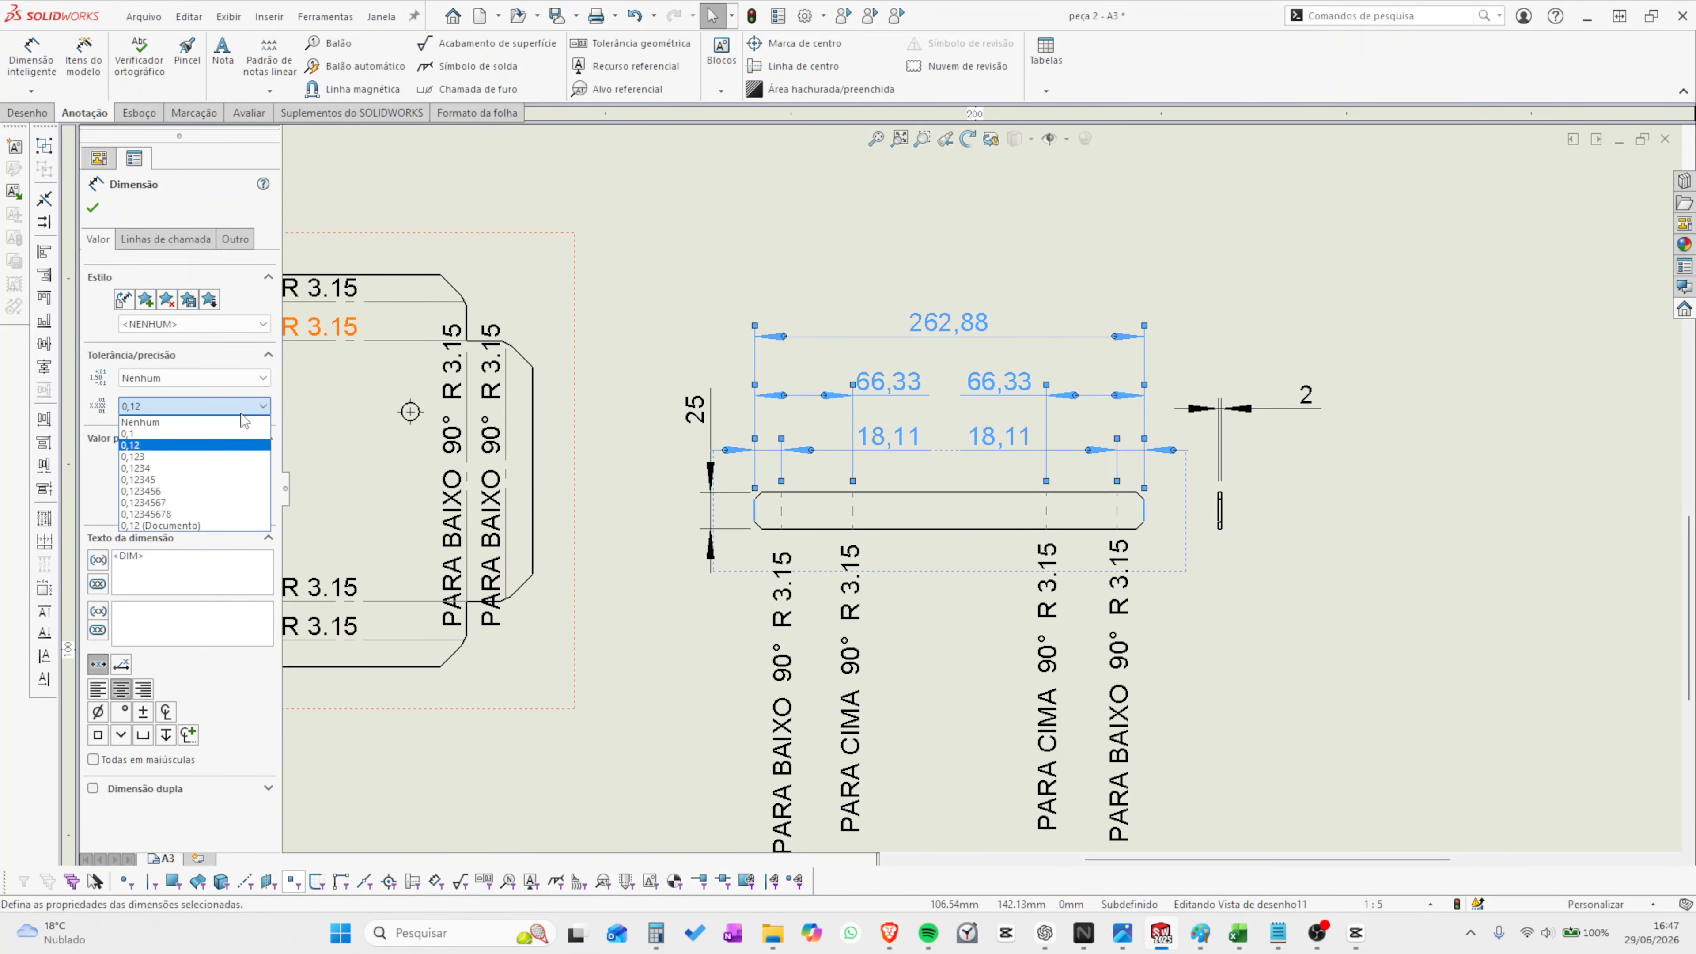
left_click(158, 424)
left_click(952, 223)
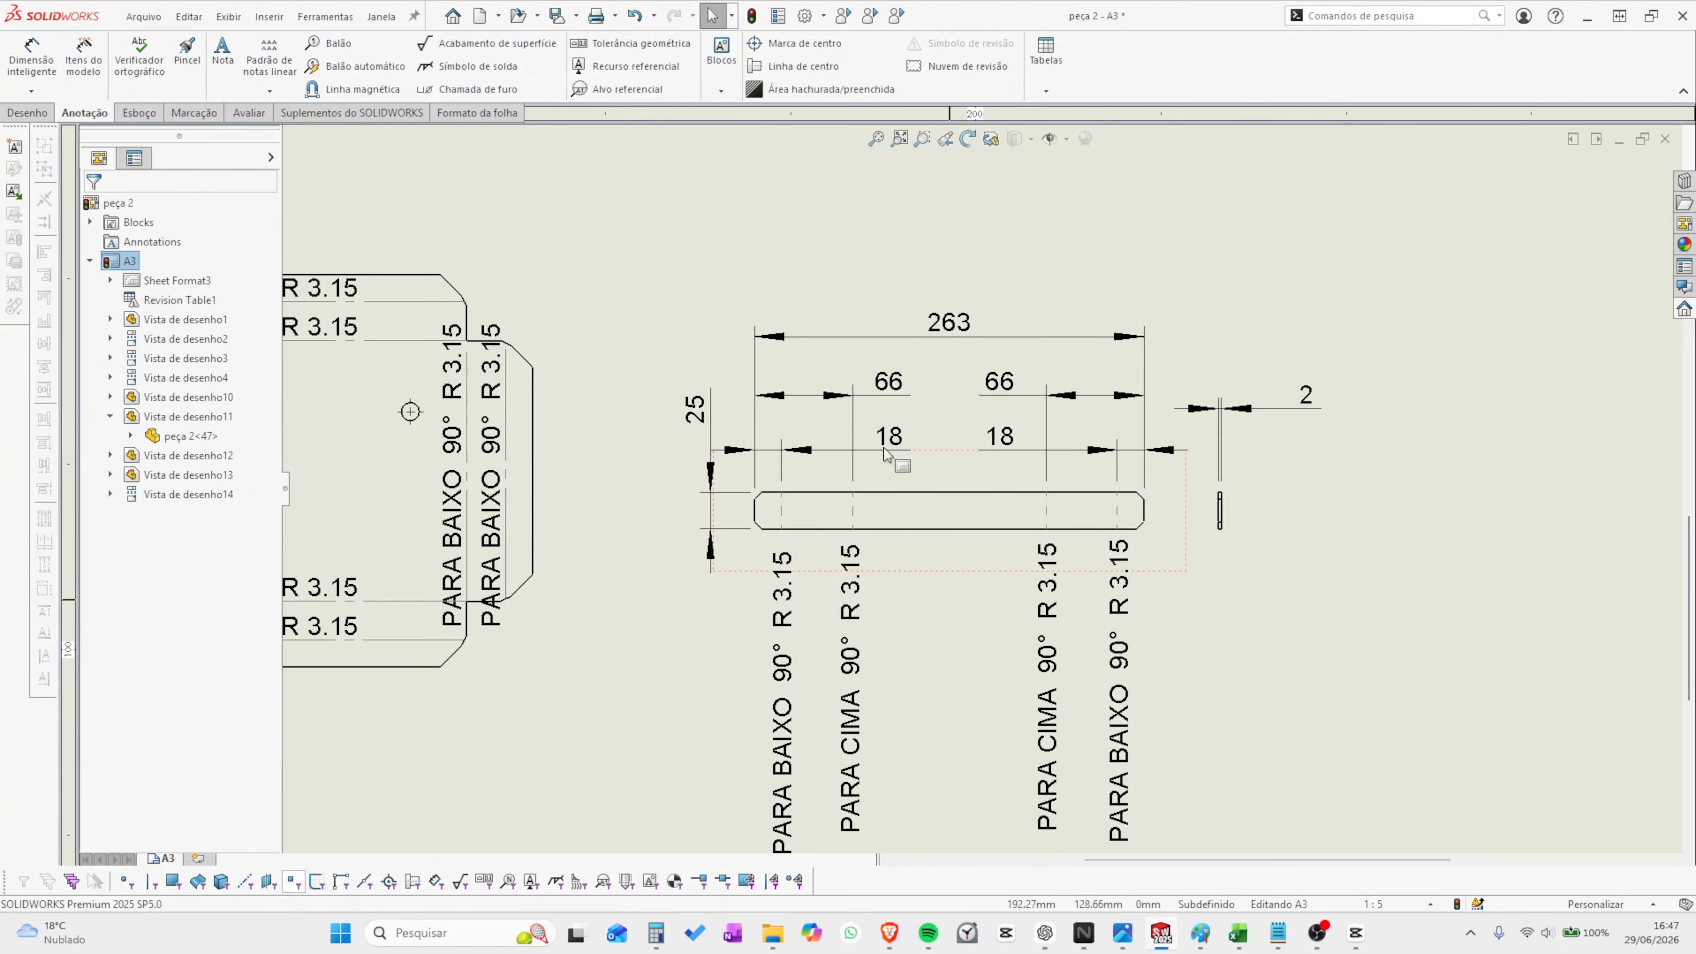
left_click_drag(684, 412, 663, 412)
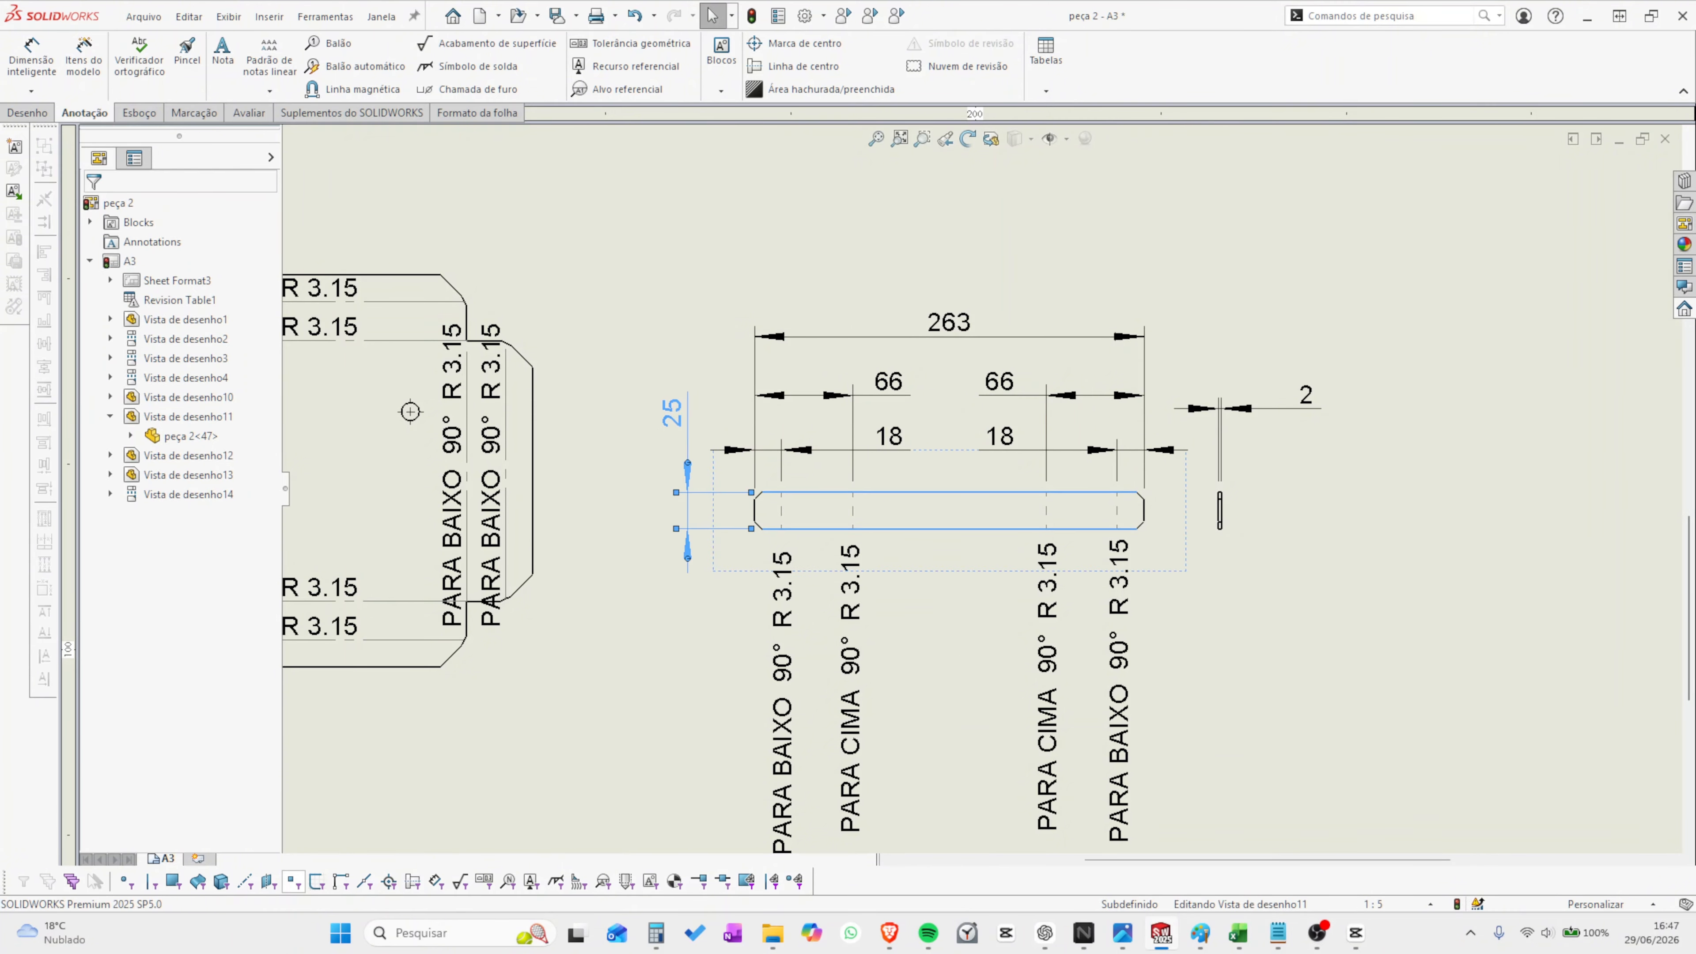
left_click(670, 331)
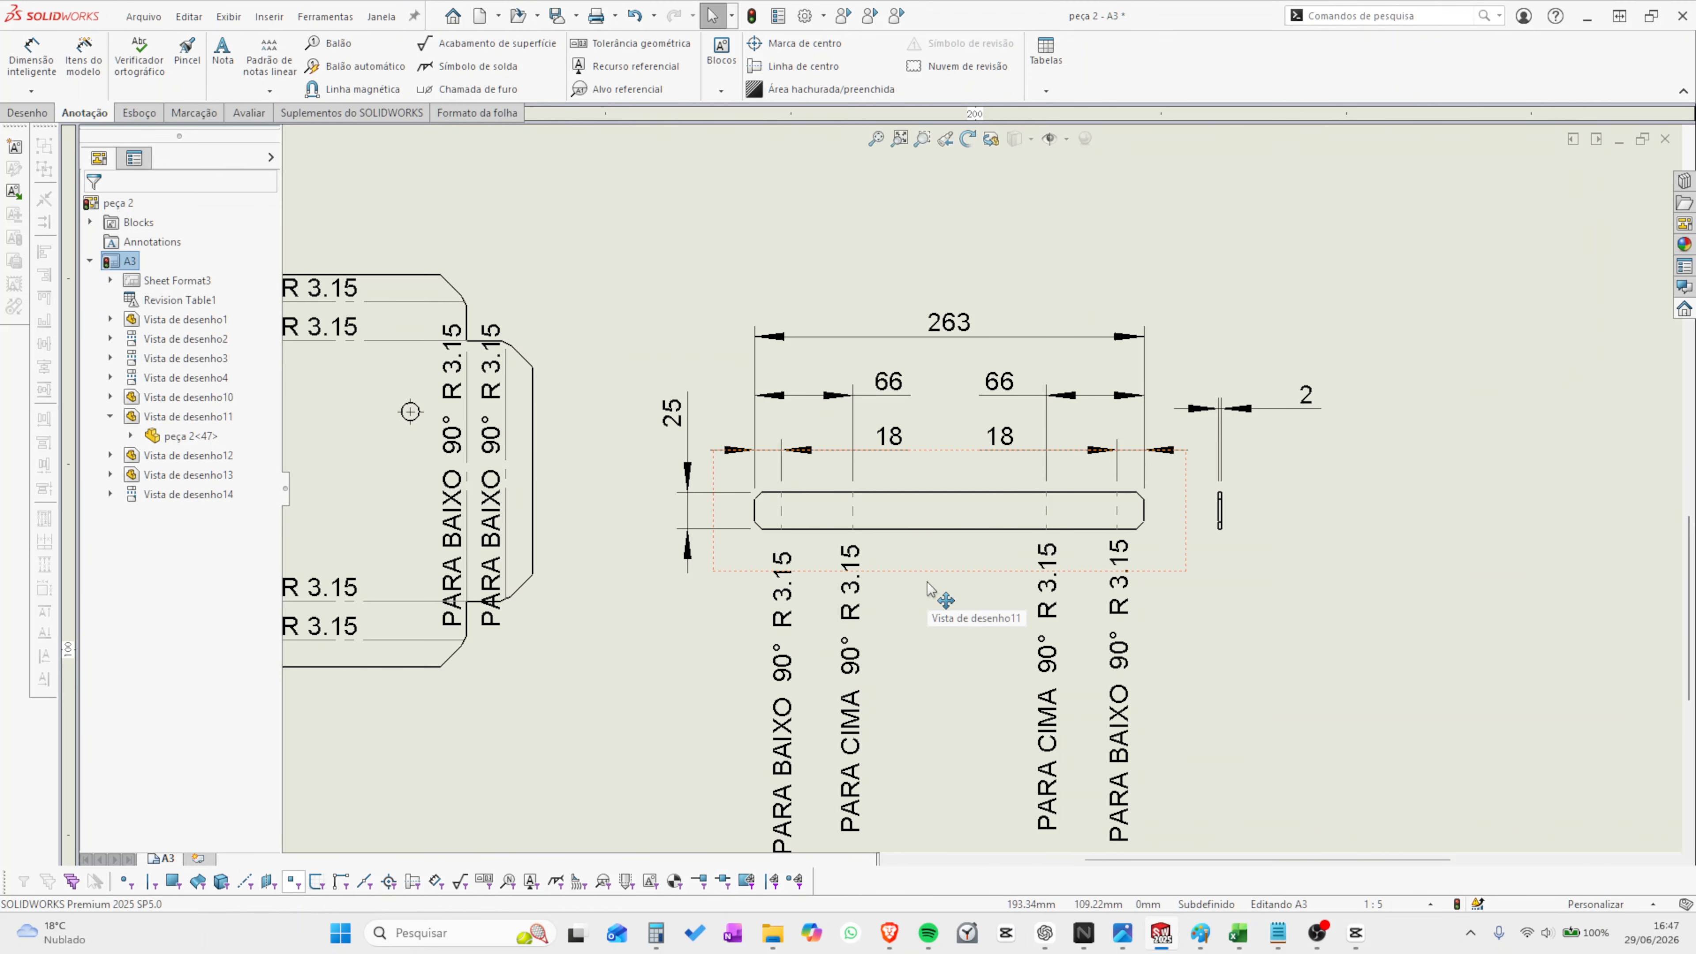
- Examine the main body's flat-pattern view against the assembled top view above it, comparing the position of the hole
scroll(927, 646, "up", 2)
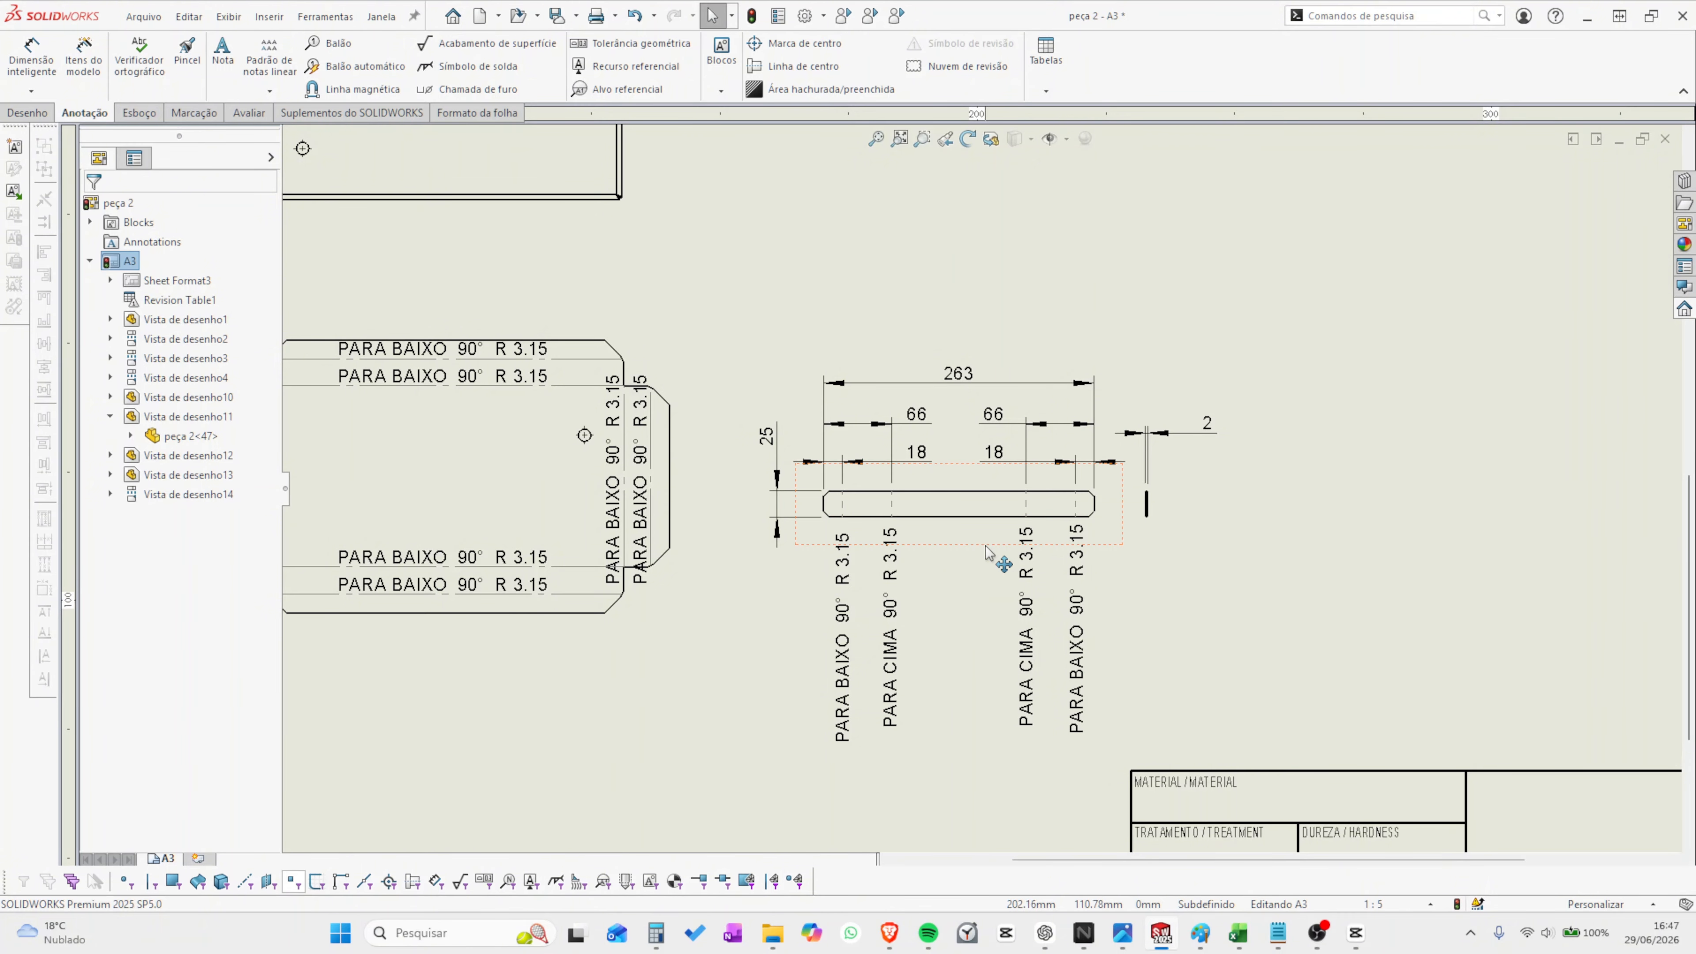
scroll(819, 570, "up", 5)
scroll(776, 492, "down", 4)
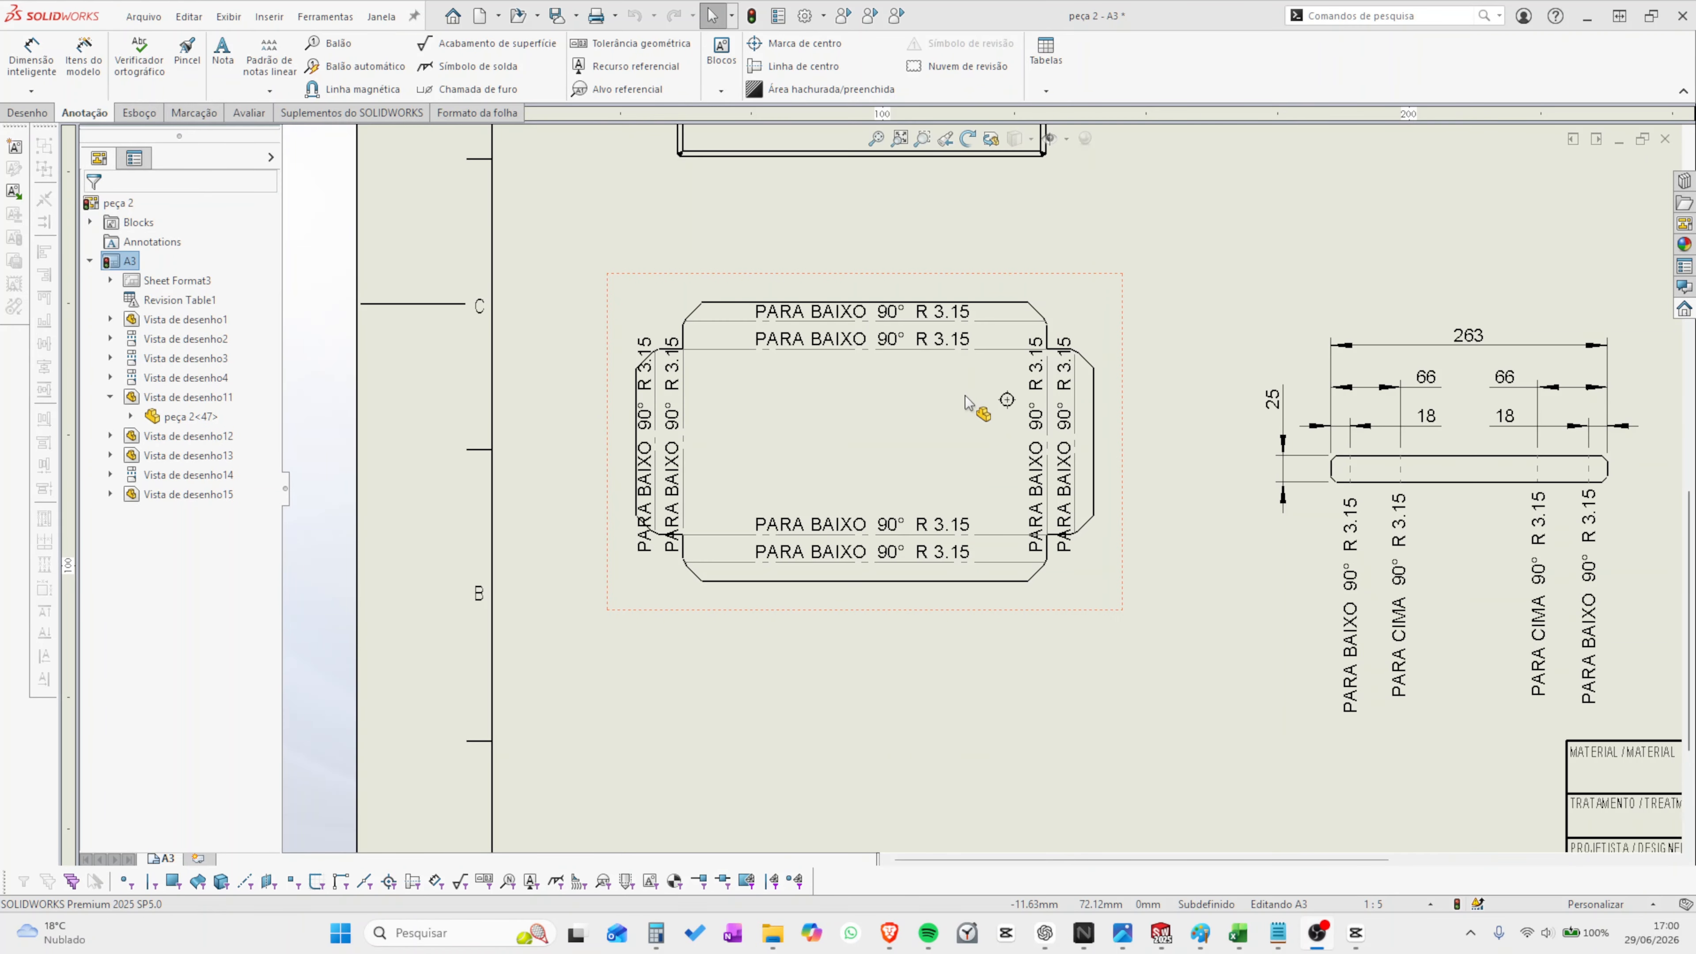
scroll(1002, 401, "up", 5)
scroll(932, 463, "down", 5)
scroll(932, 463, "down", 1)
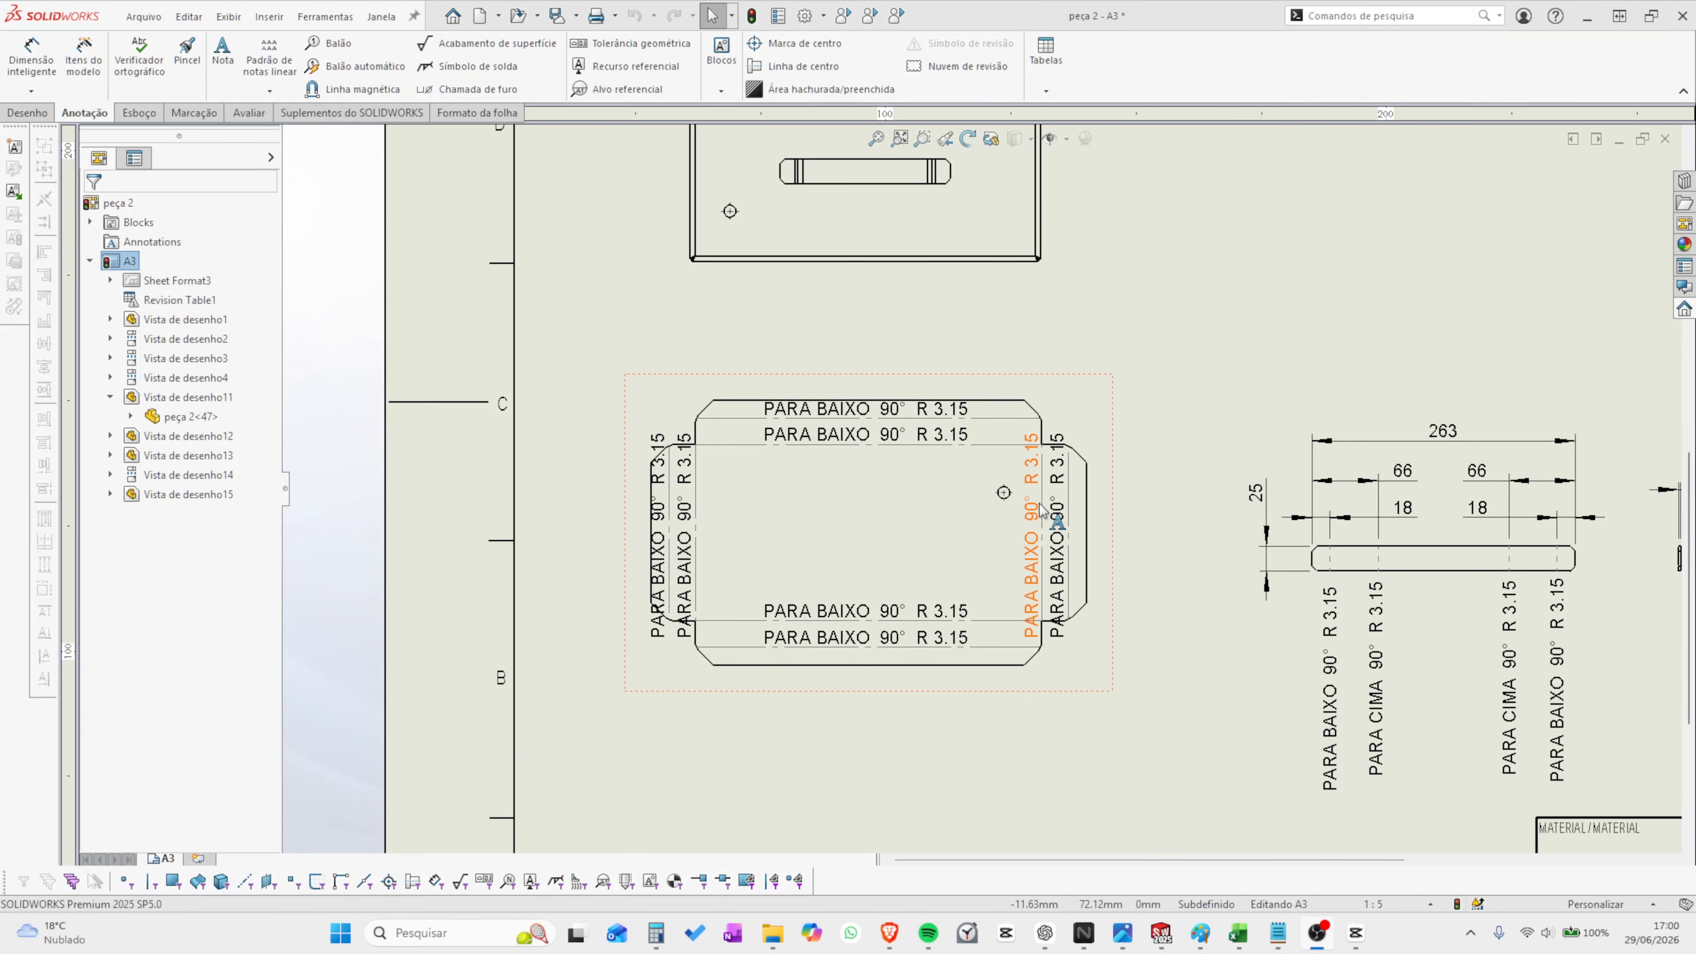
left_click(917, 496)
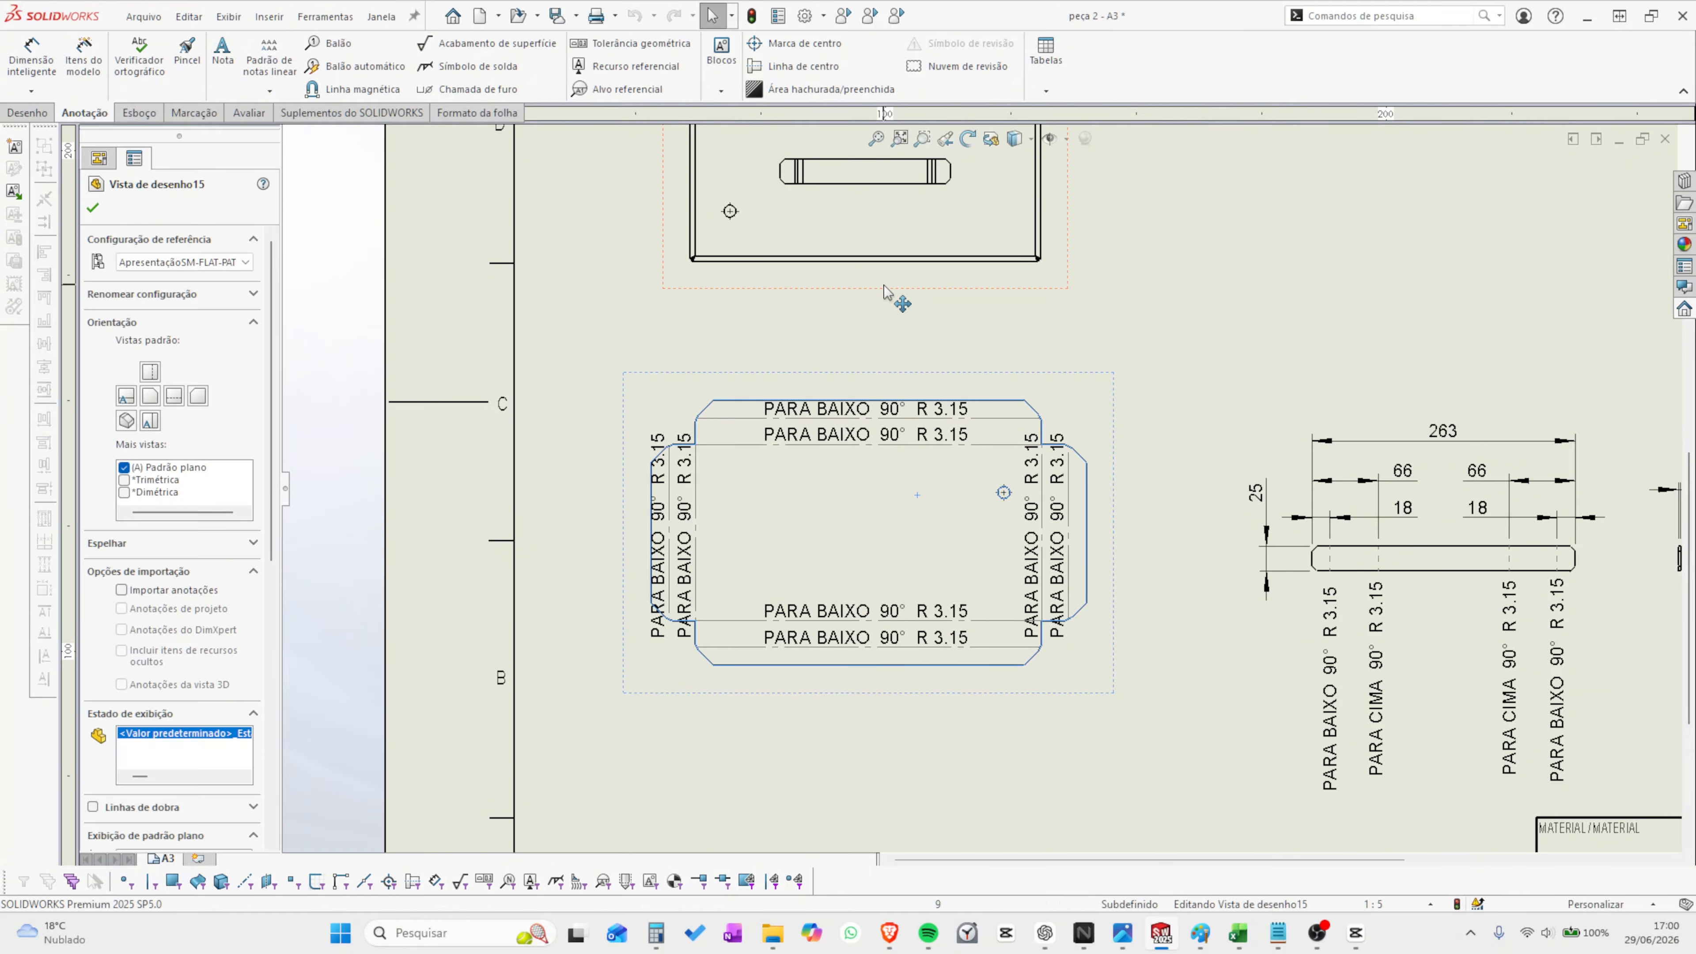
scroll(958, 307, "up", 1)
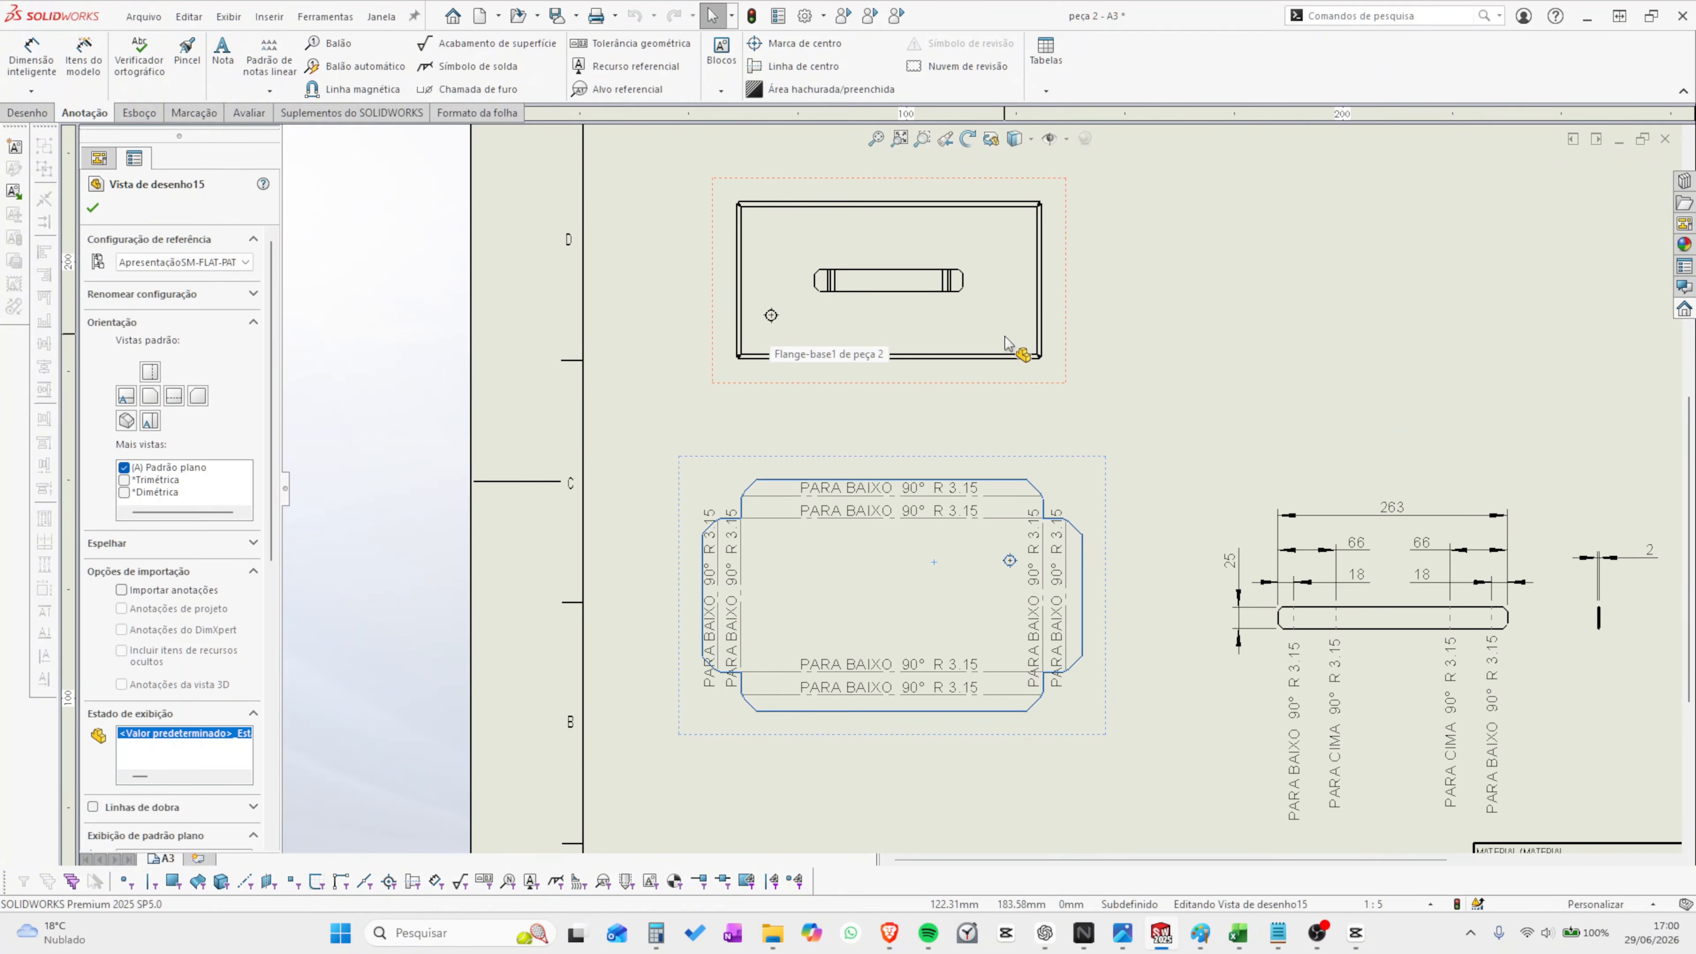
left_click(1137, 321)
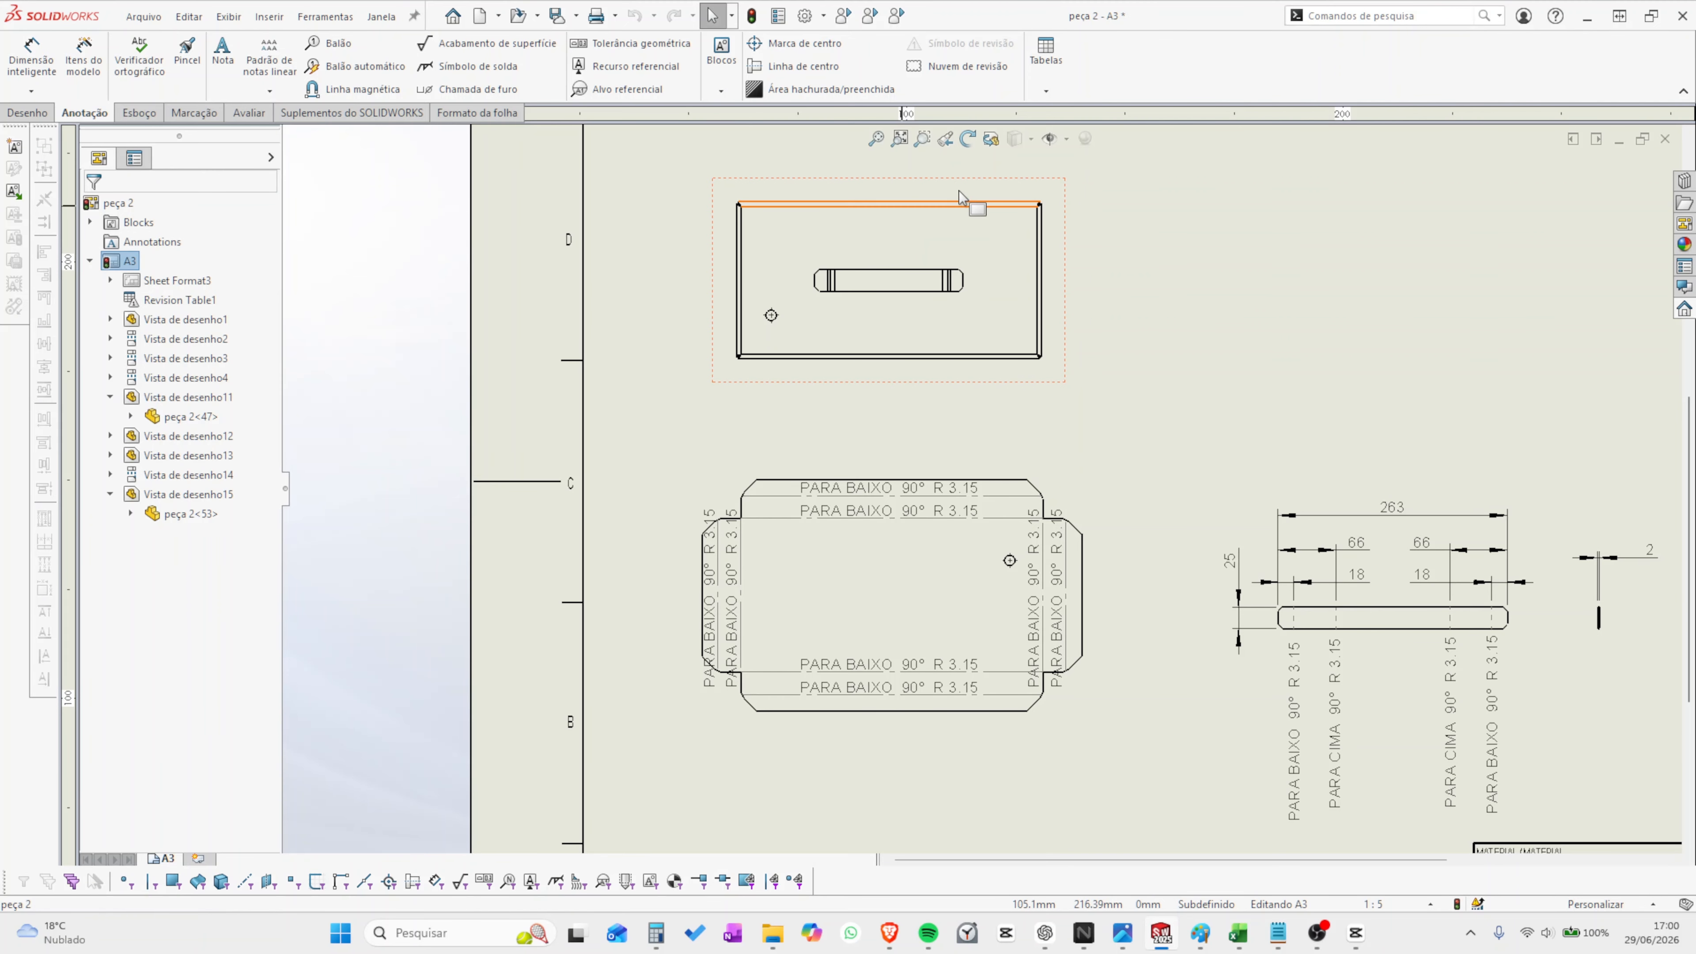
- Display the top view of the assembled part with hidden lines visible
left_click(1066, 247)
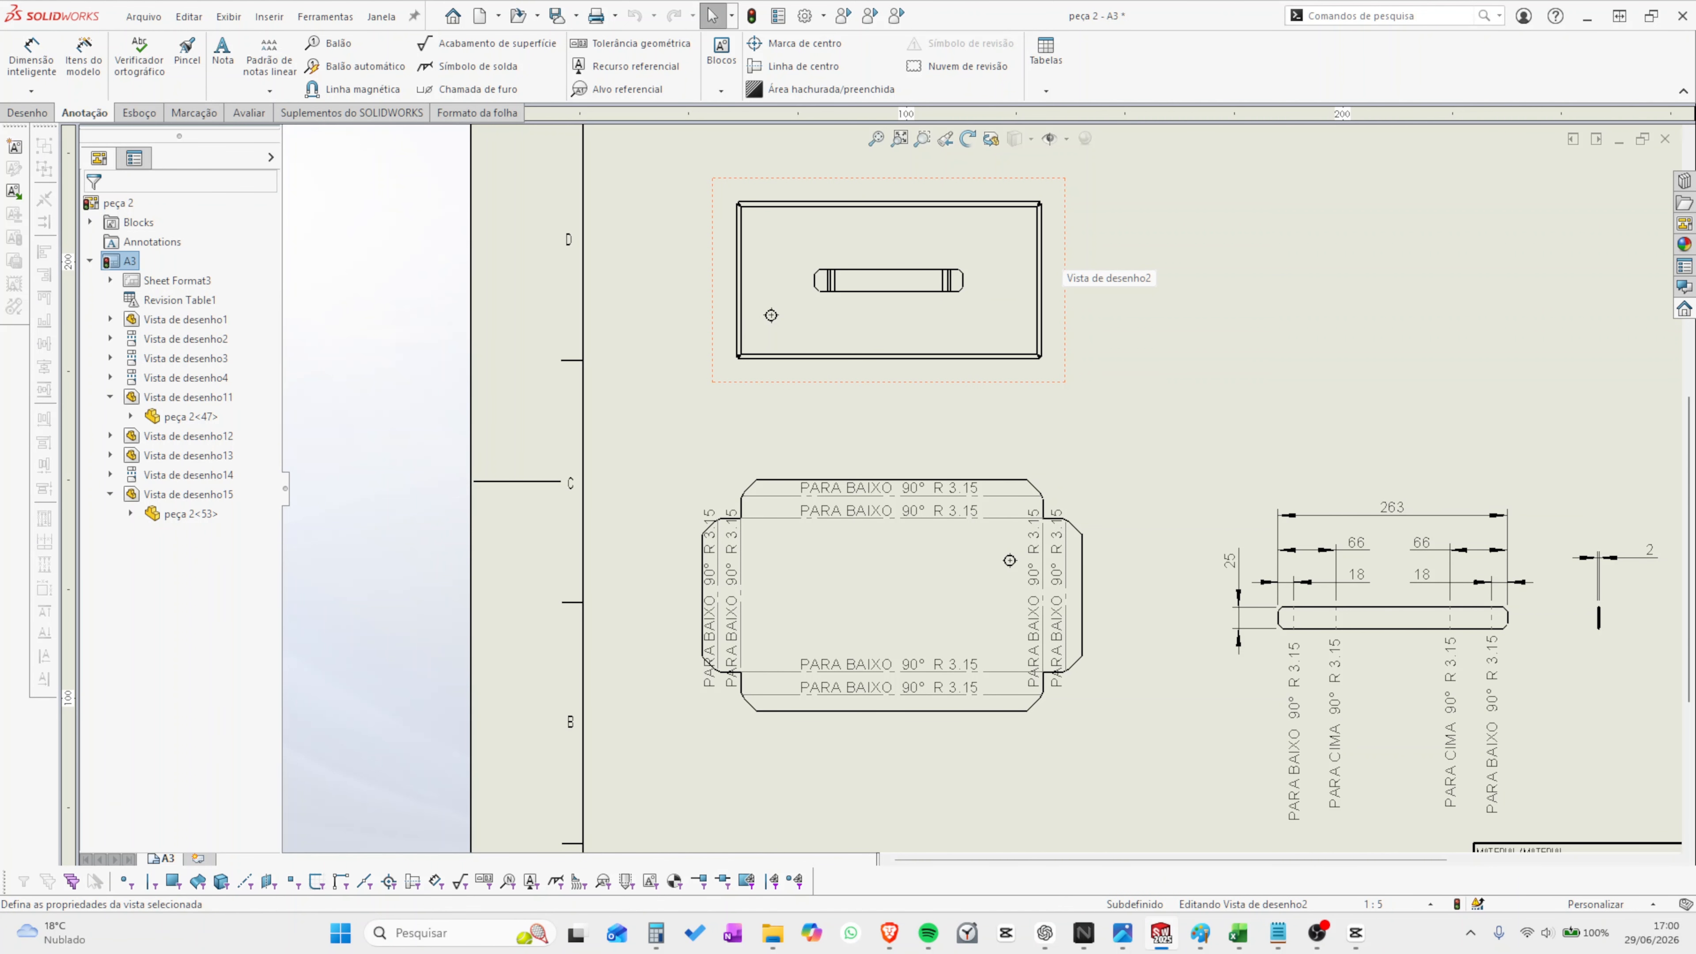
left_click(1067, 141)
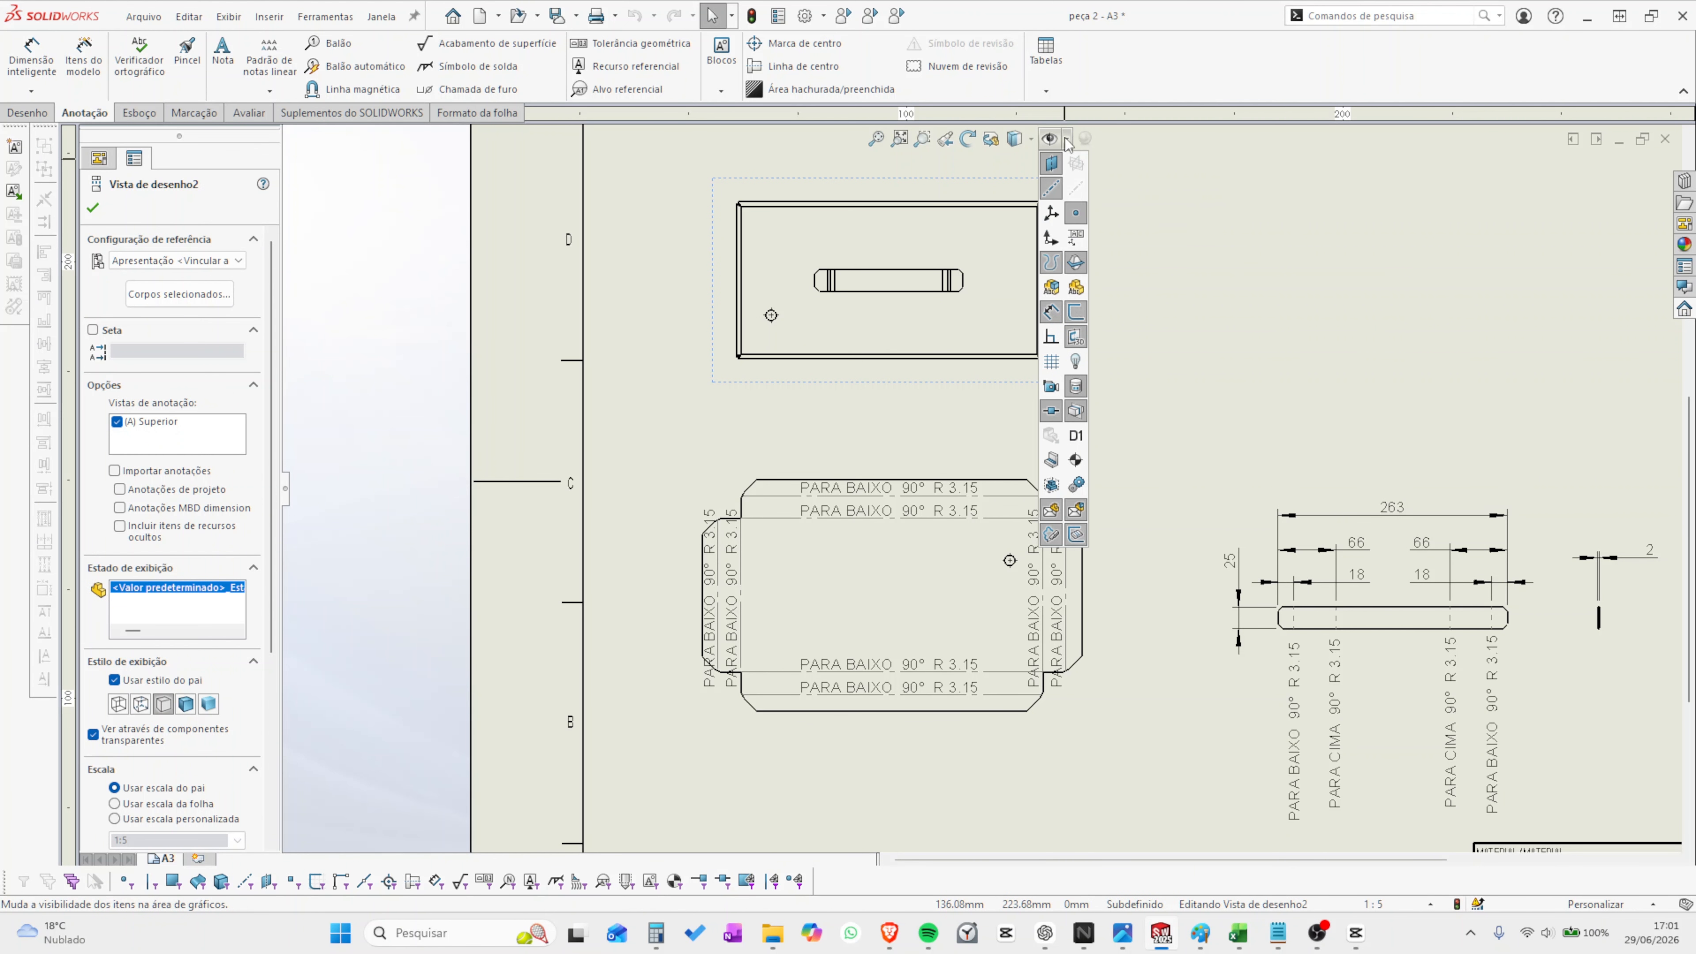
left_click(1030, 140)
left_click(1015, 237)
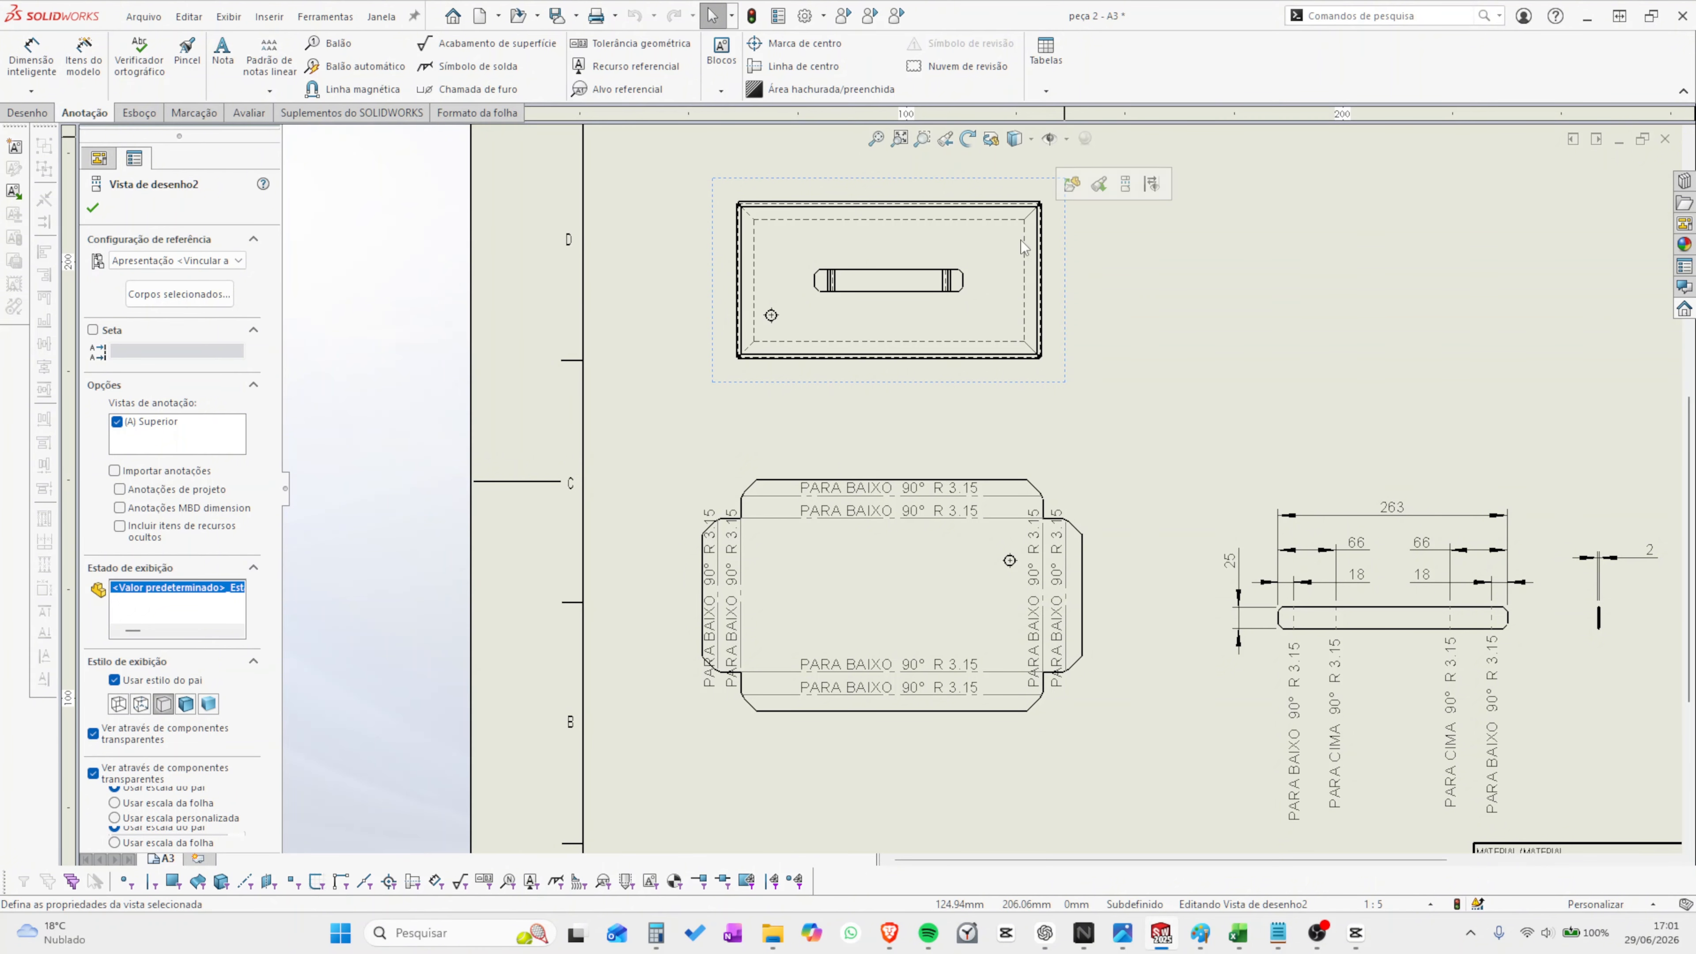
left_click(1124, 341)
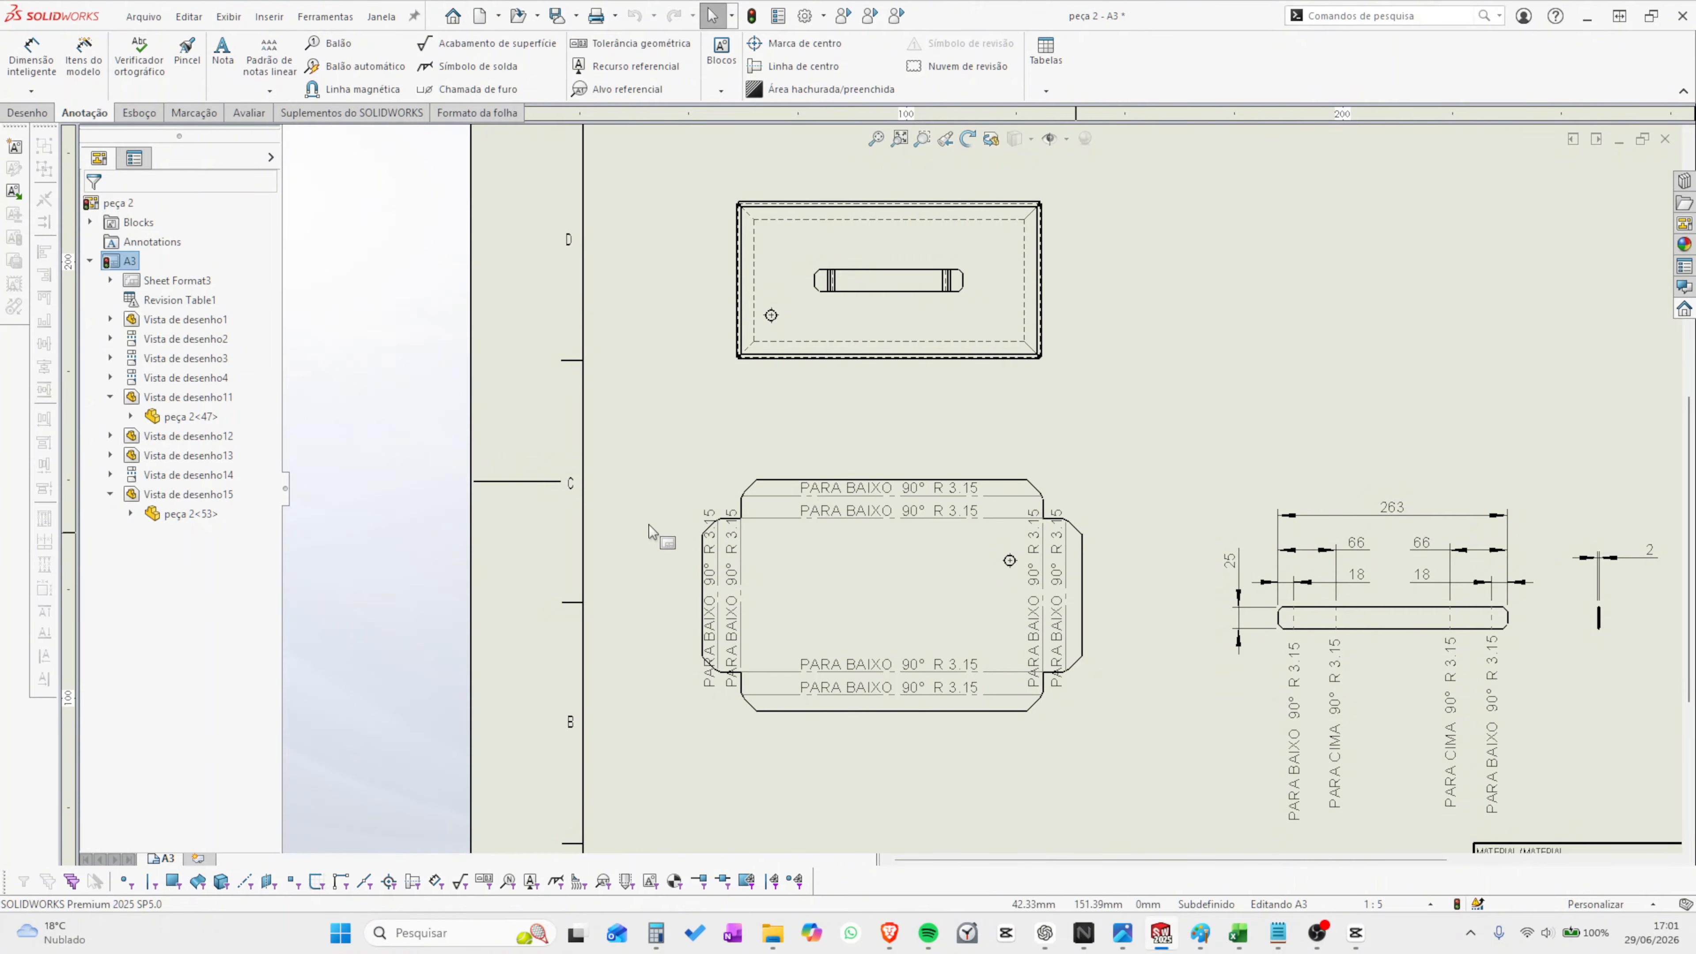
- Rotate the main body's flat-pattern view by 180° so its hole matches the orientation of the top view
left_click(1113, 560)
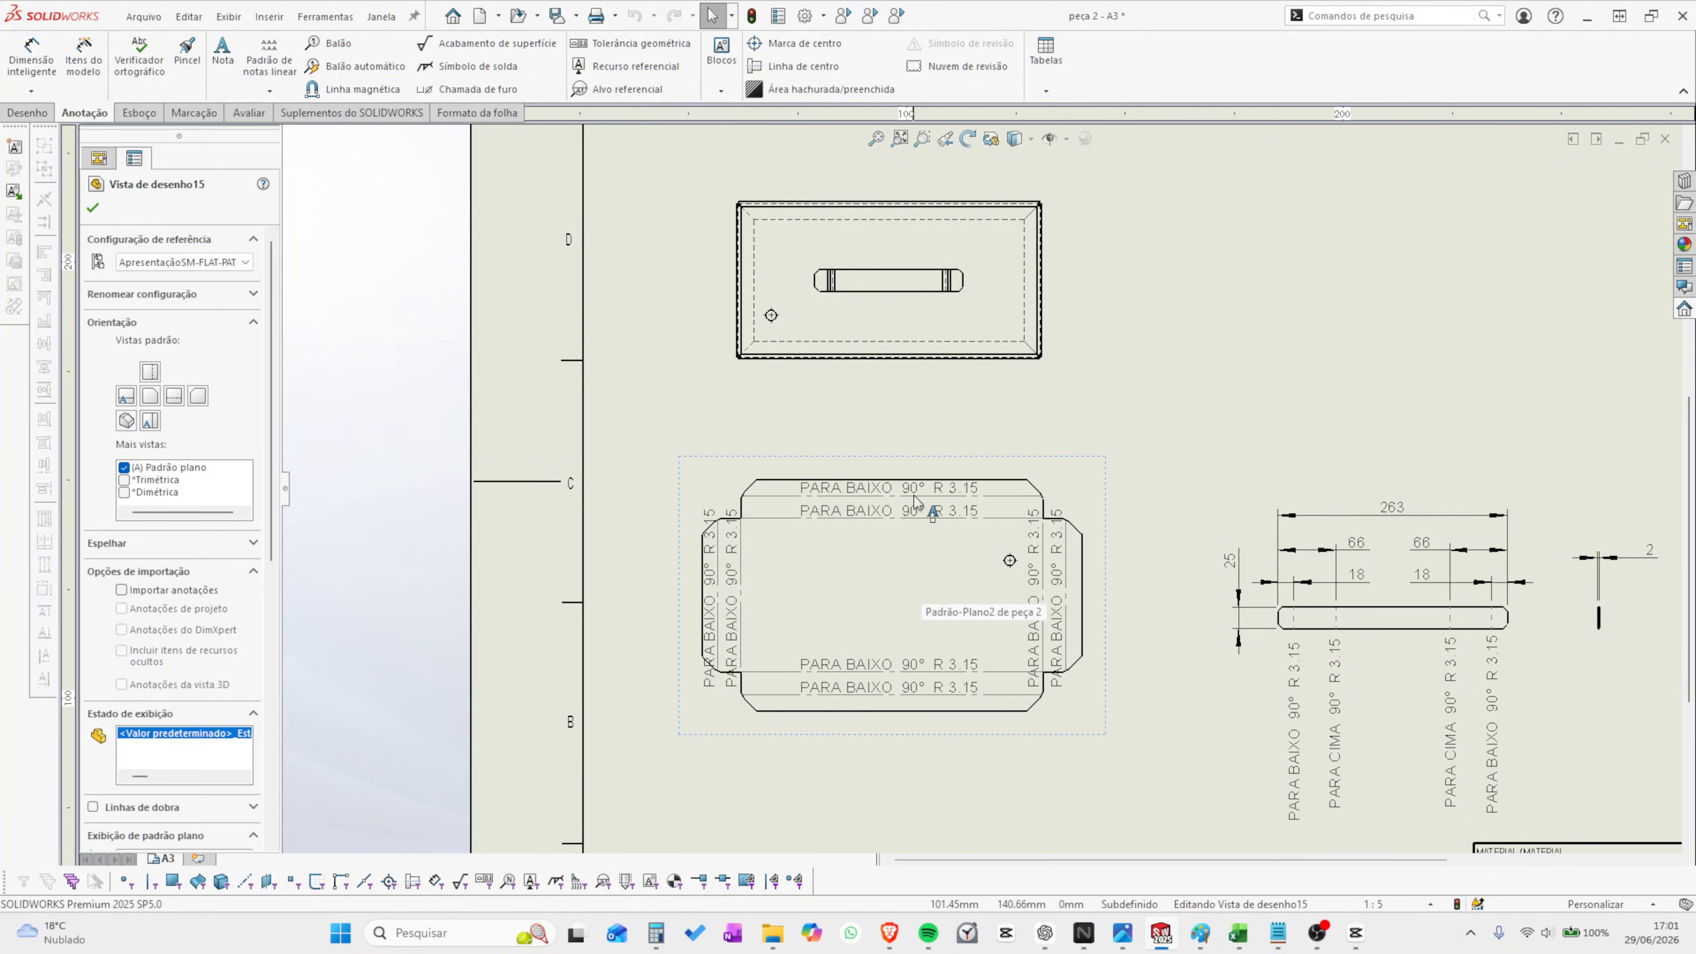
left_click(968, 141)
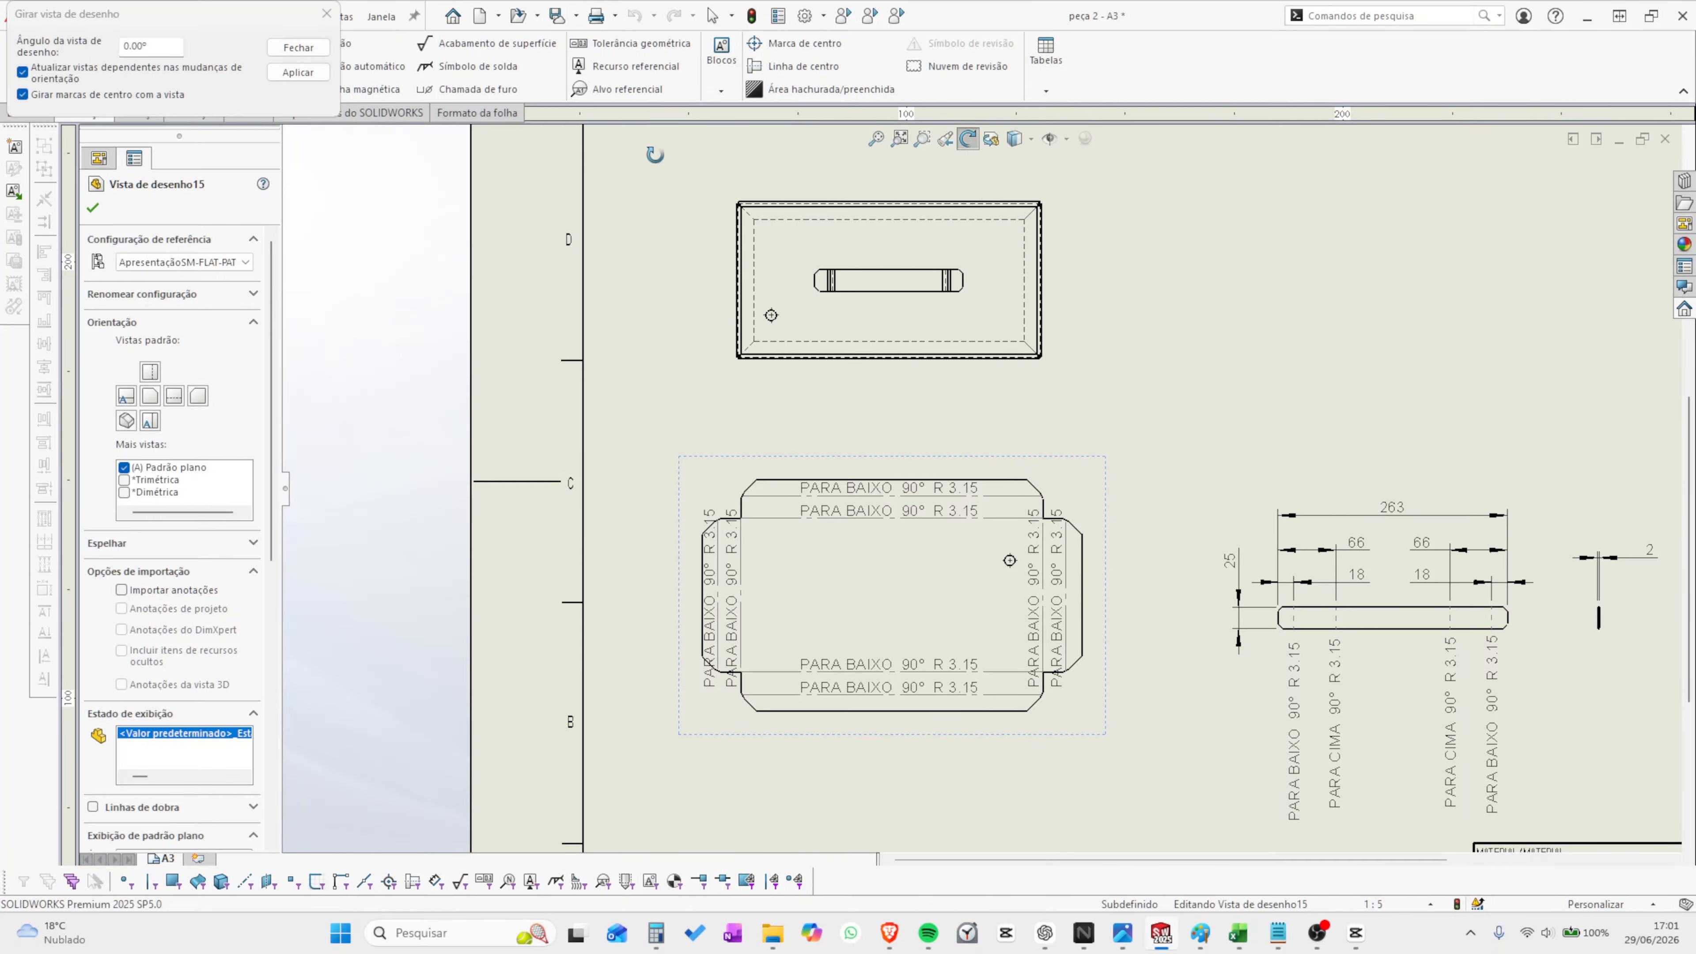
left_click(172, 45)
type("180")
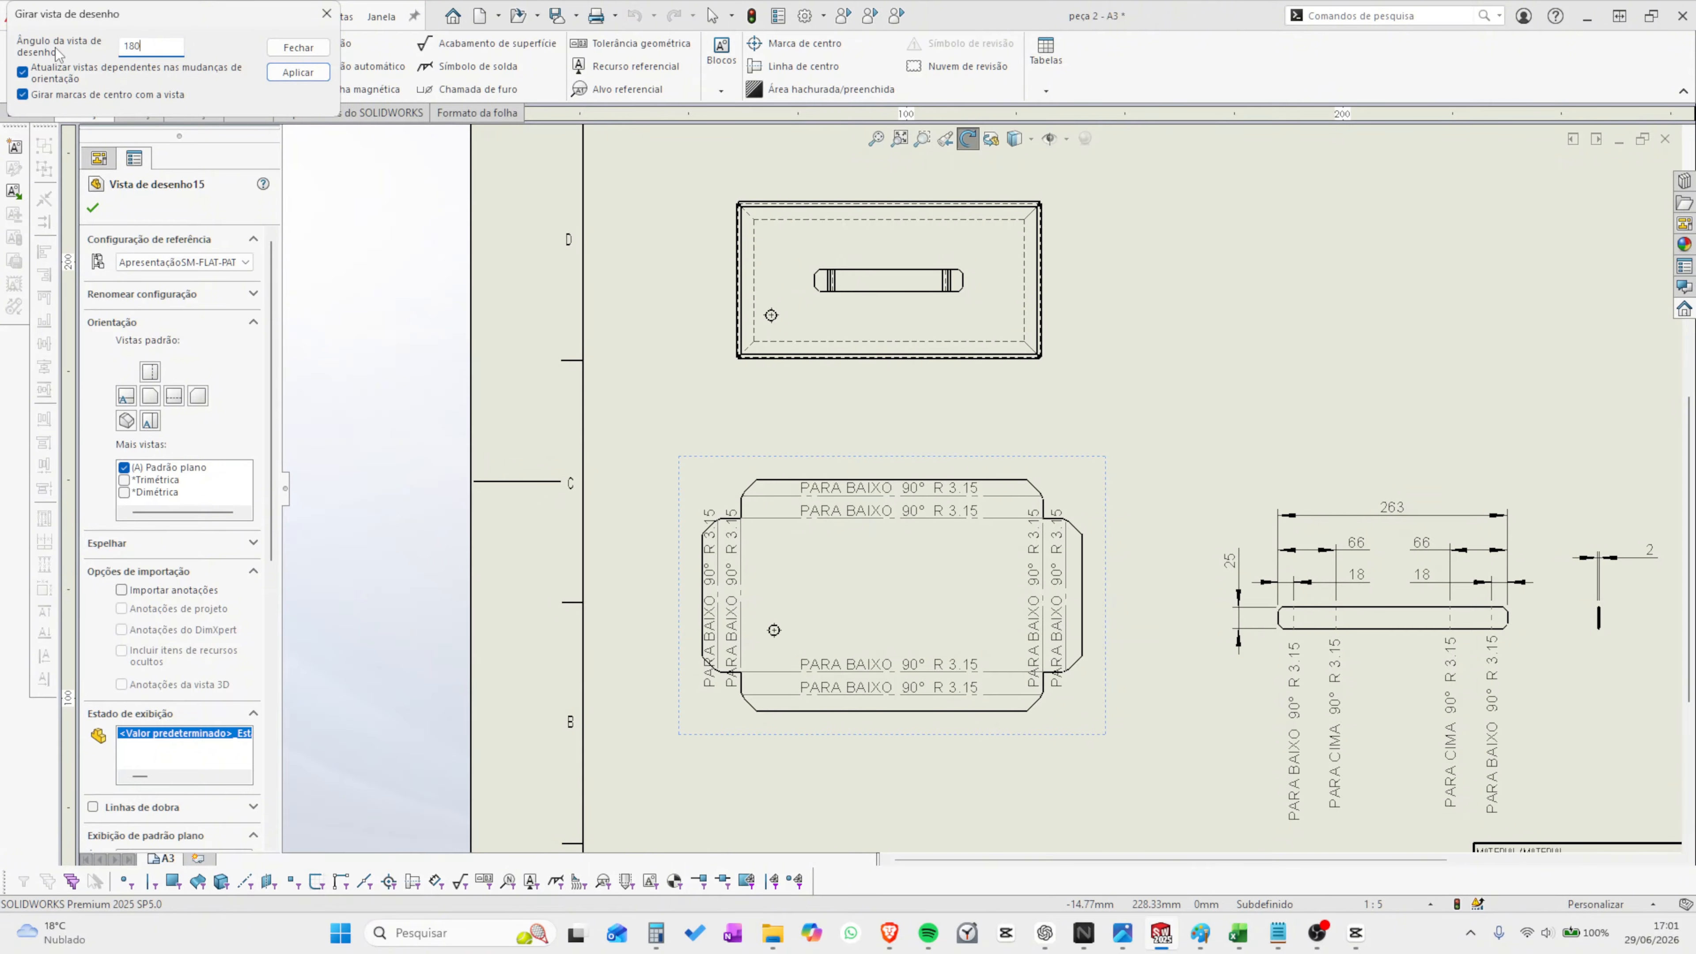
left_click(309, 53)
left_click(769, 425)
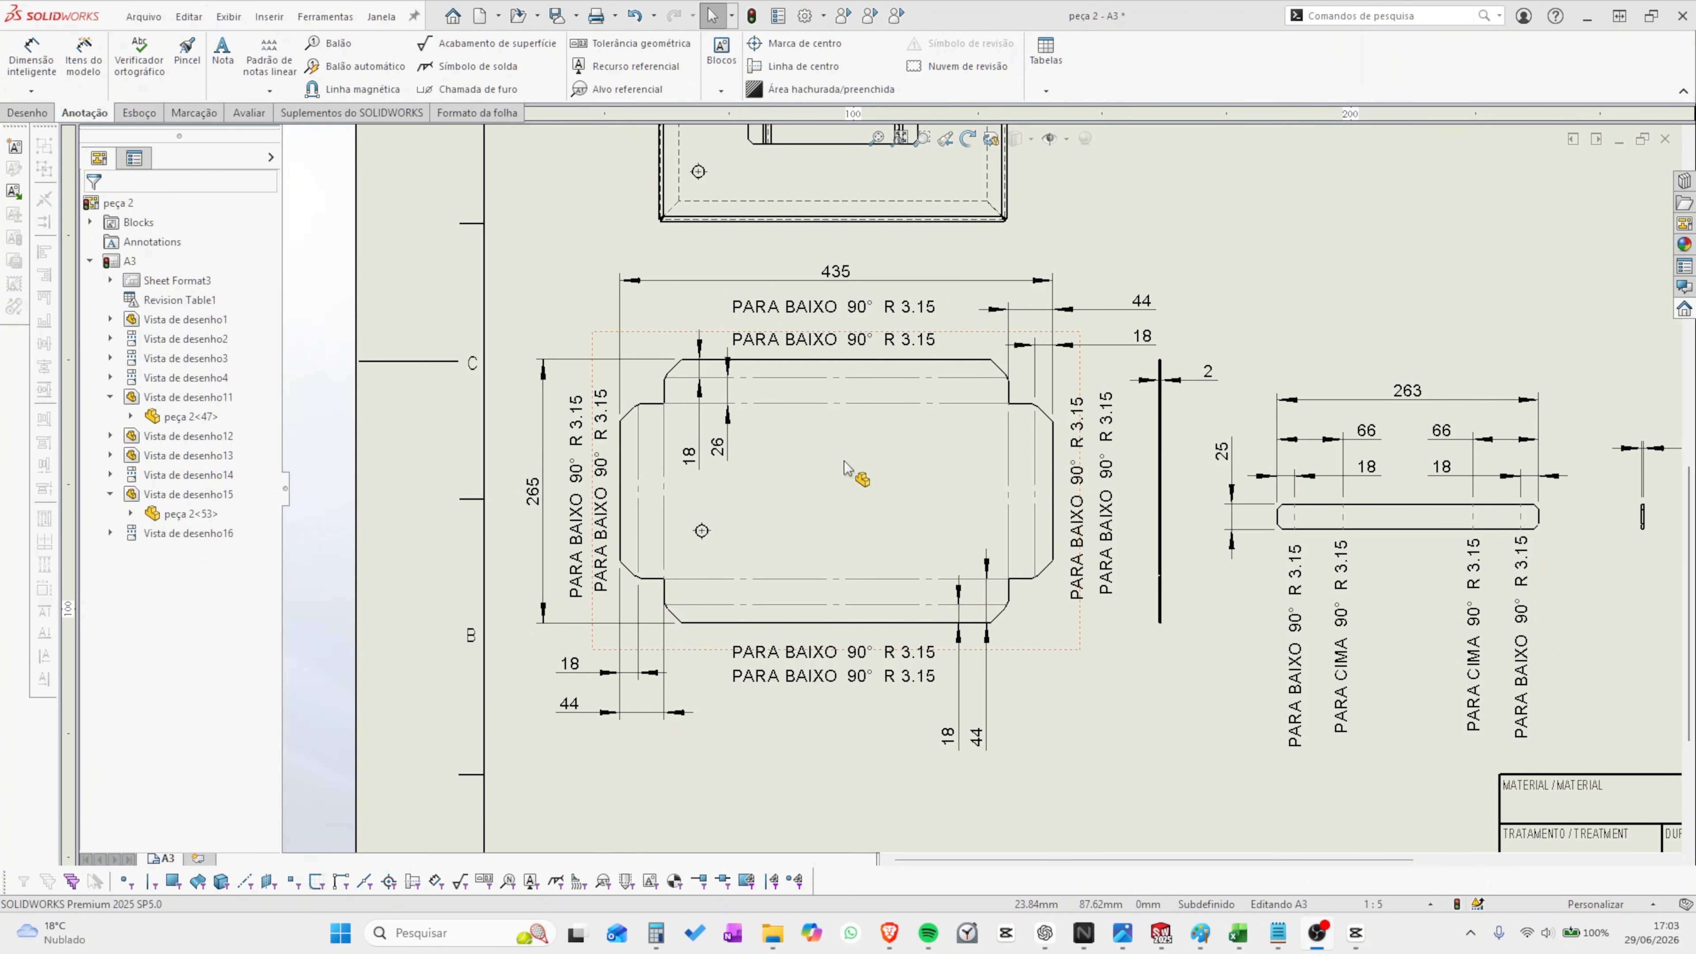
scroll(847, 468, "up", 2)
scroll(847, 468, "down", 2)
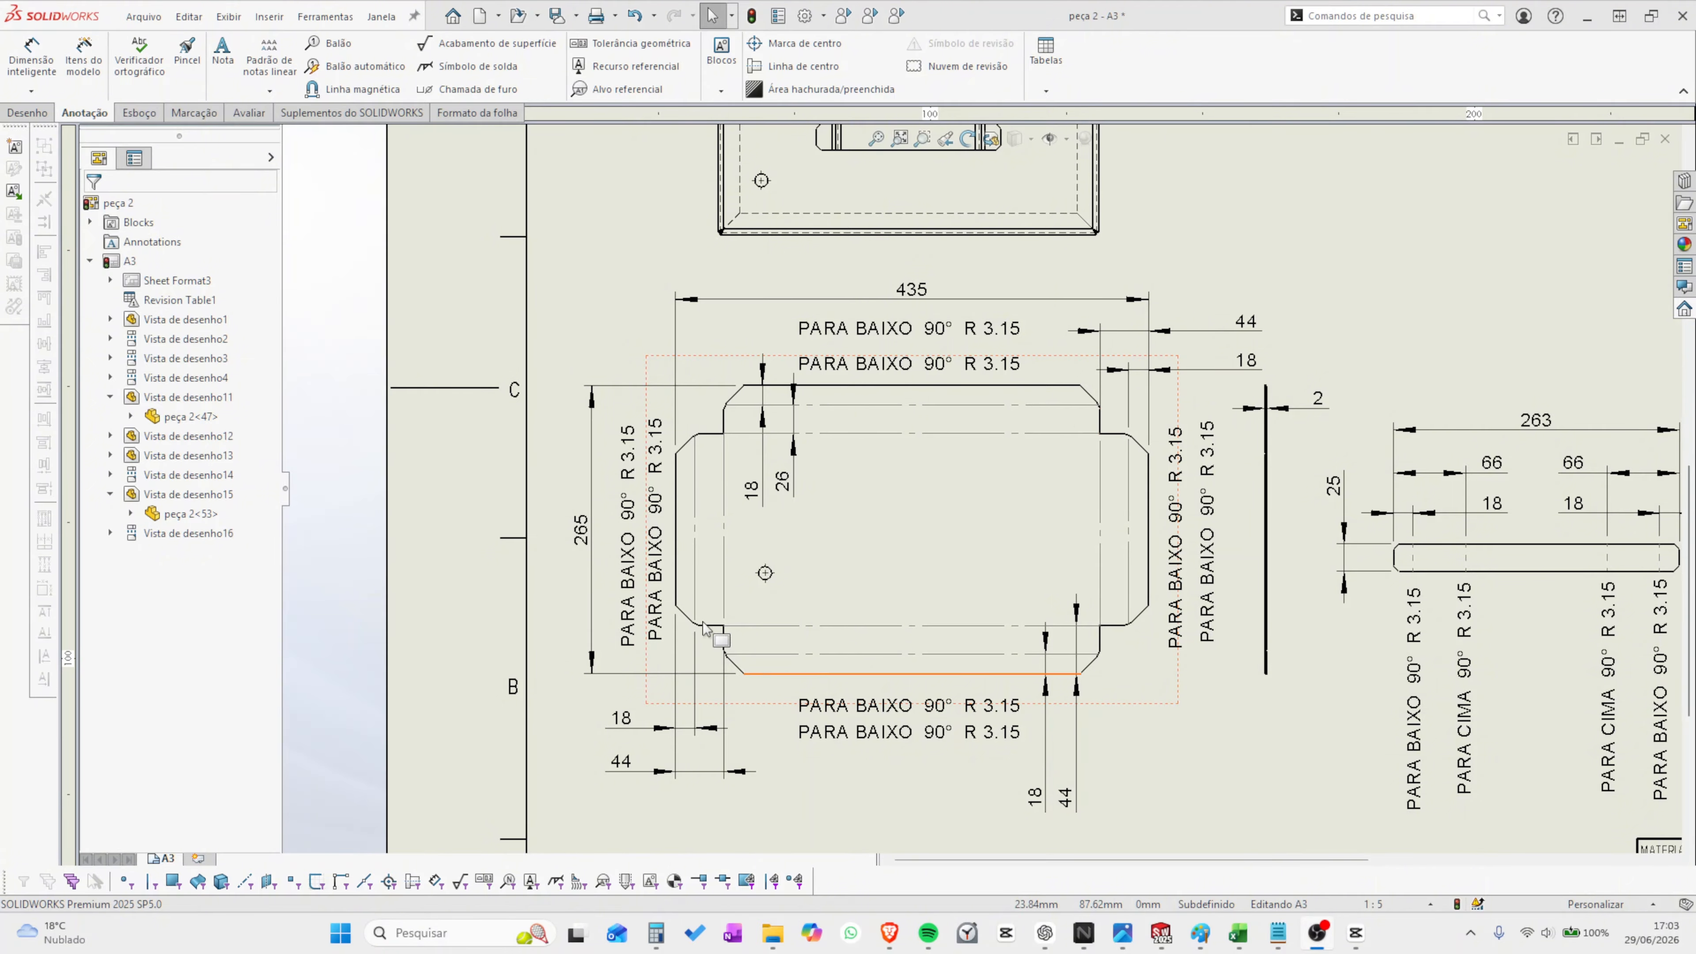
scroll(843, 506, "up", 1)
scroll(842, 507, "down", 1)
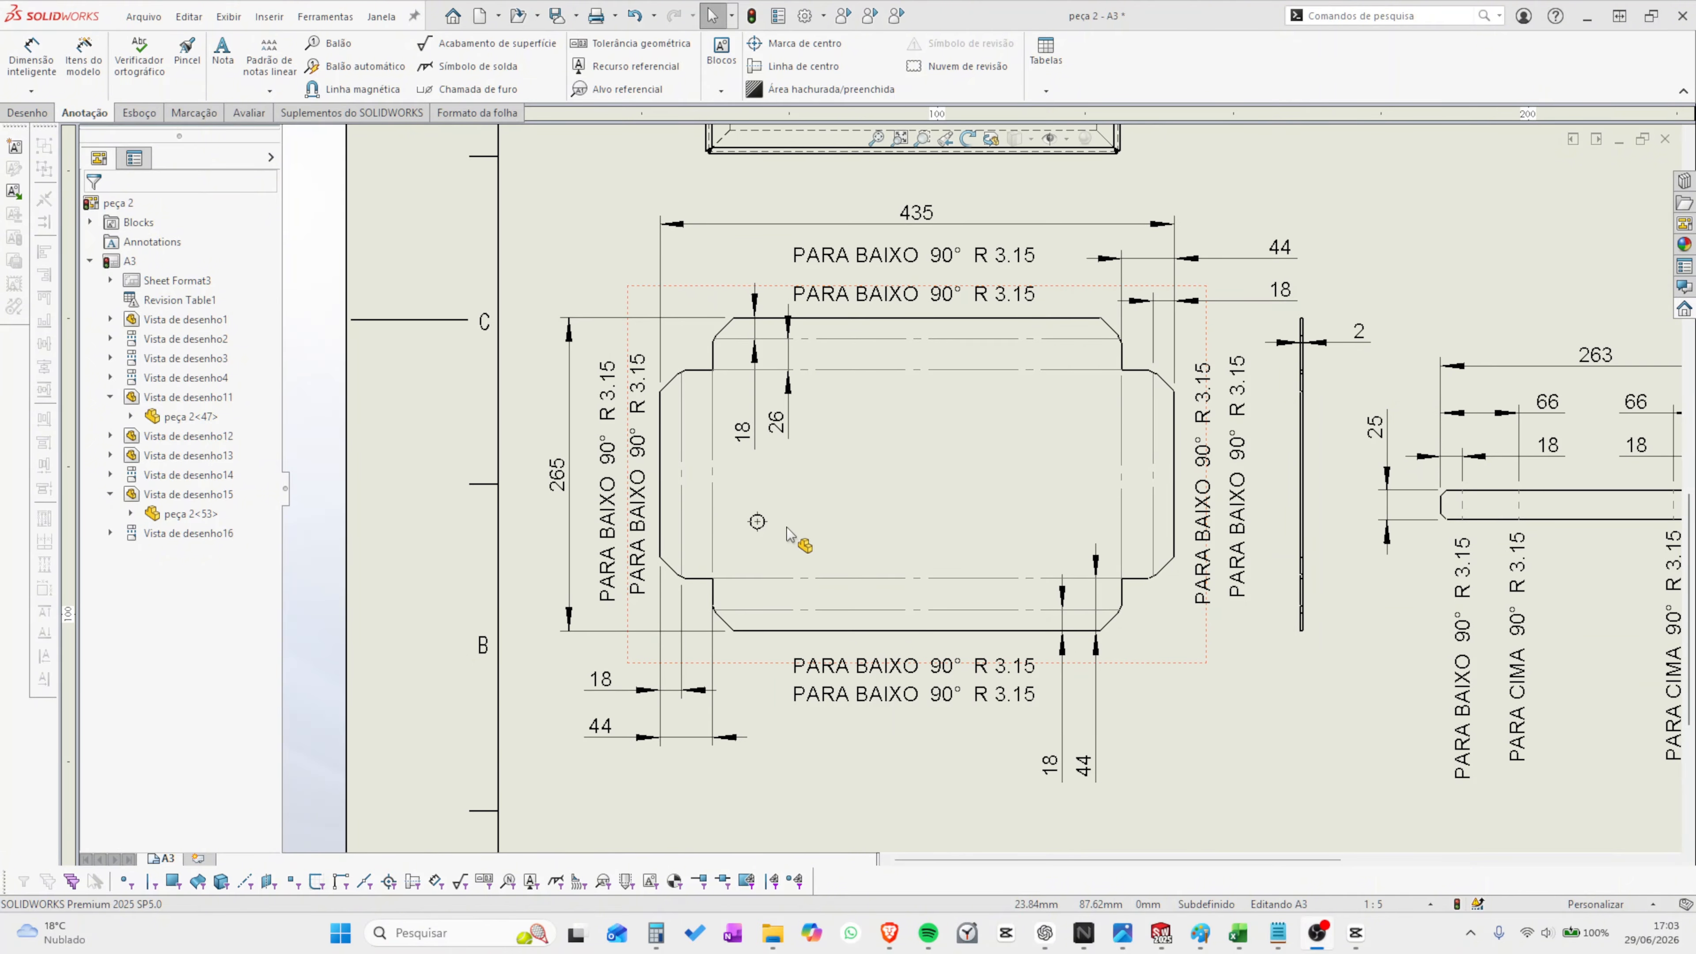
scroll(787, 528, "down", 2)
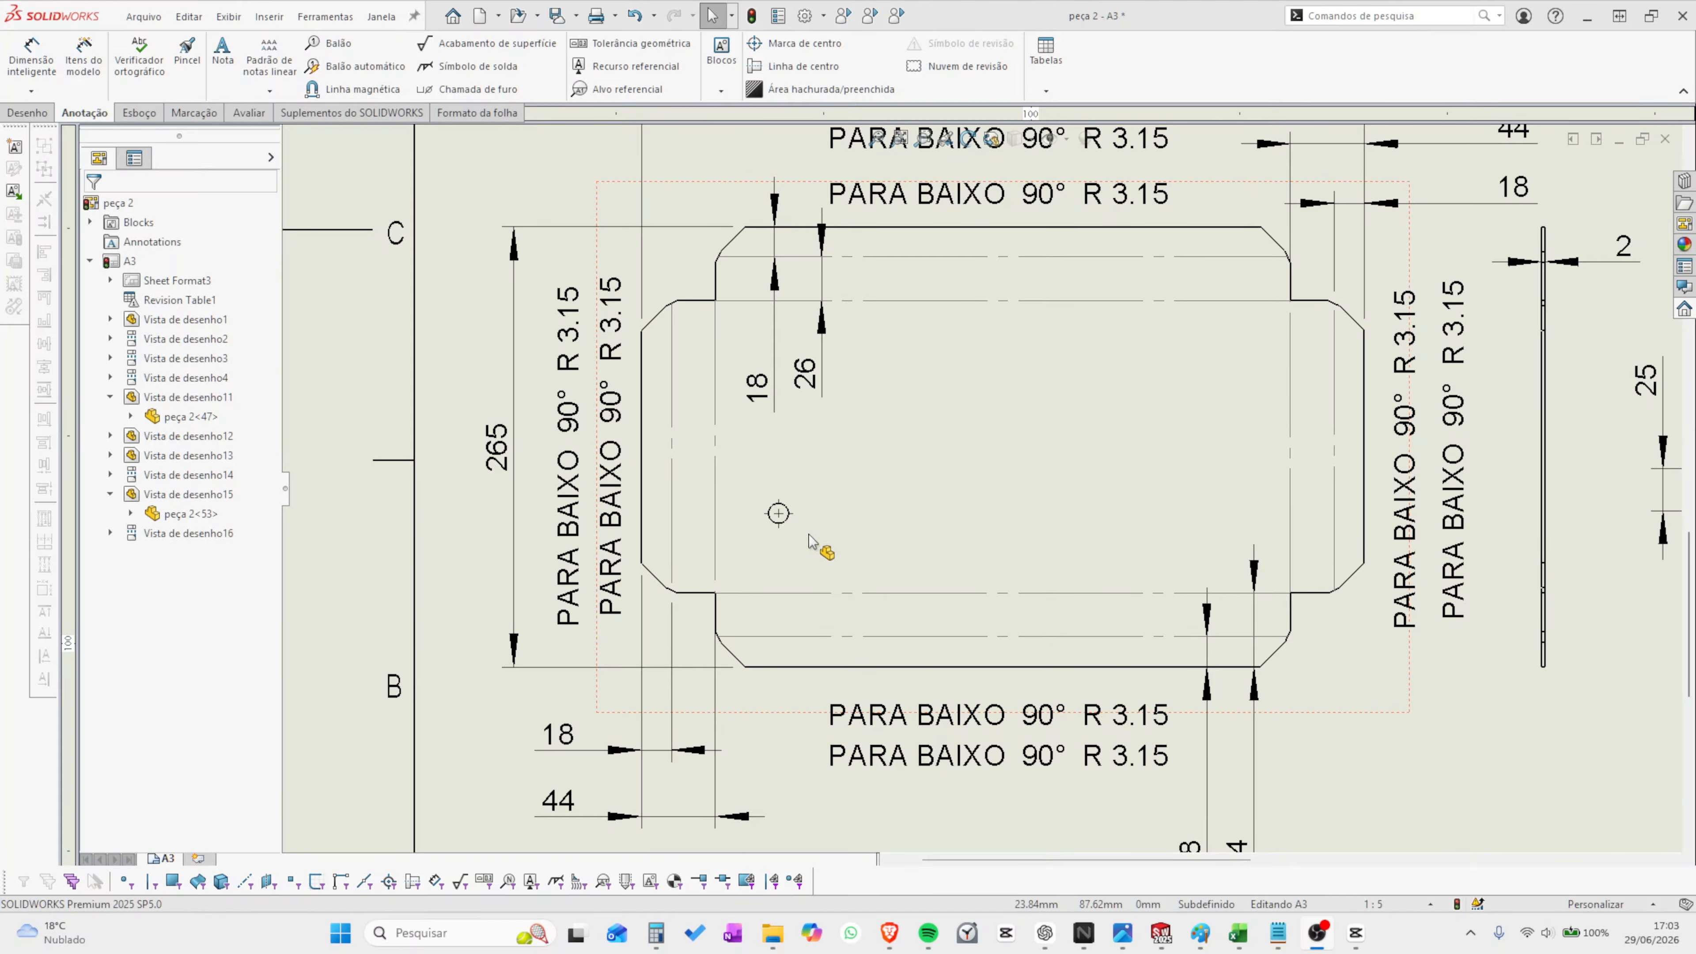
left_click(789, 553)
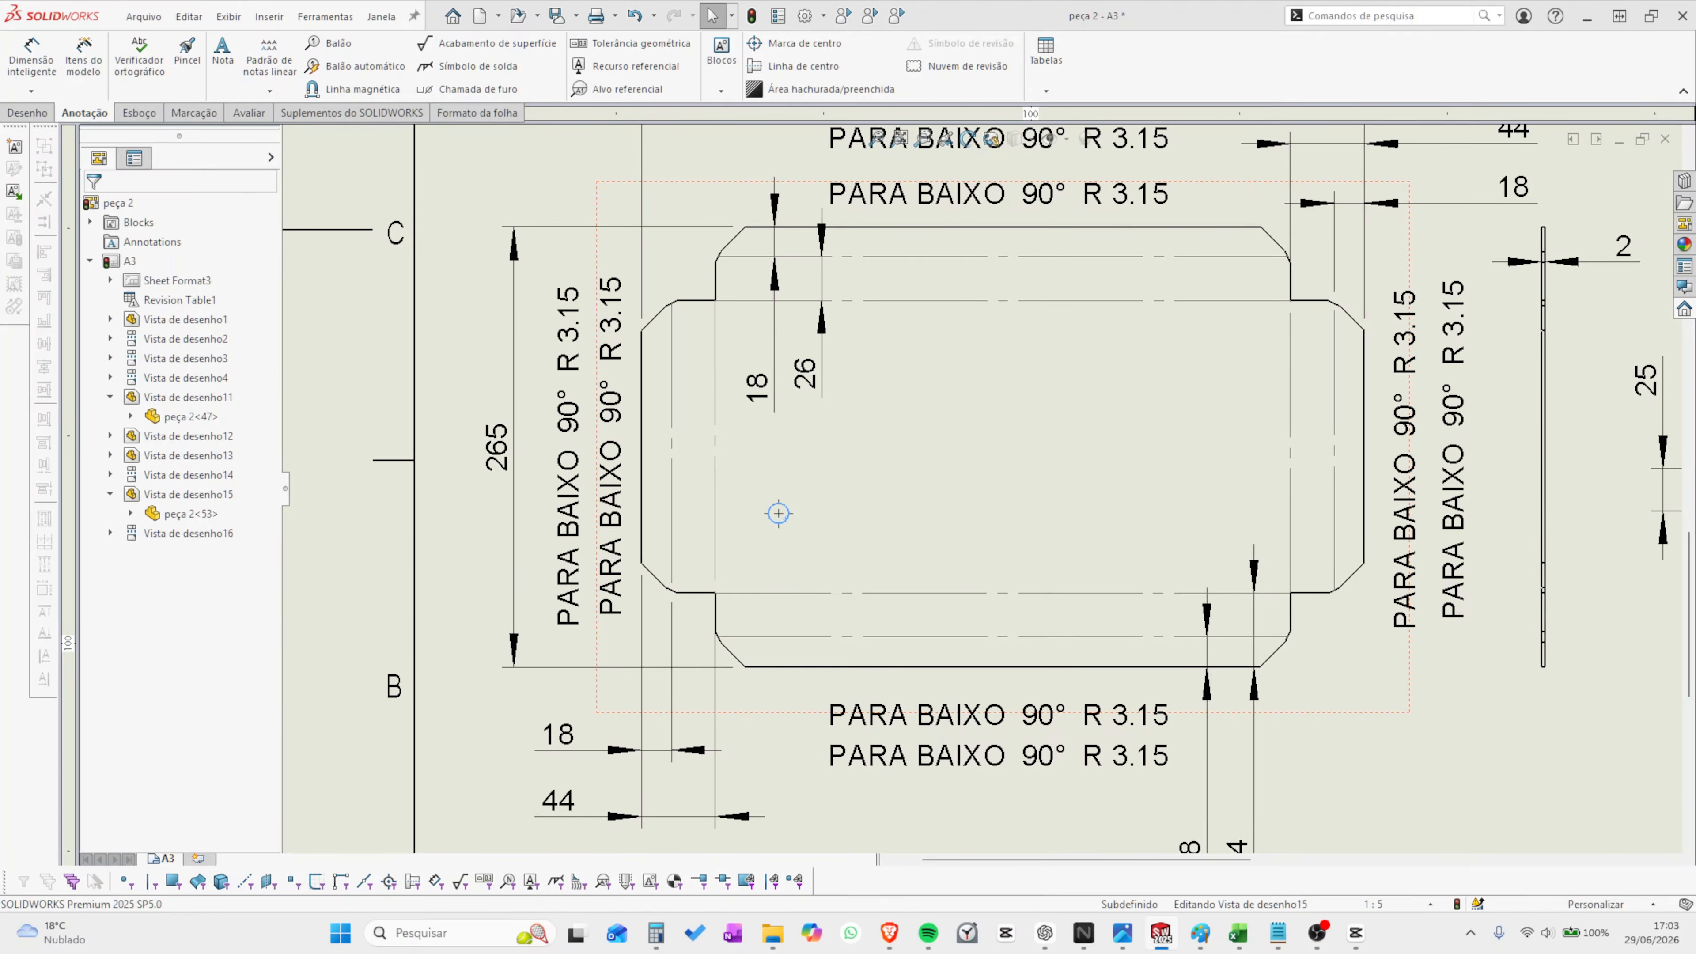
key("d")
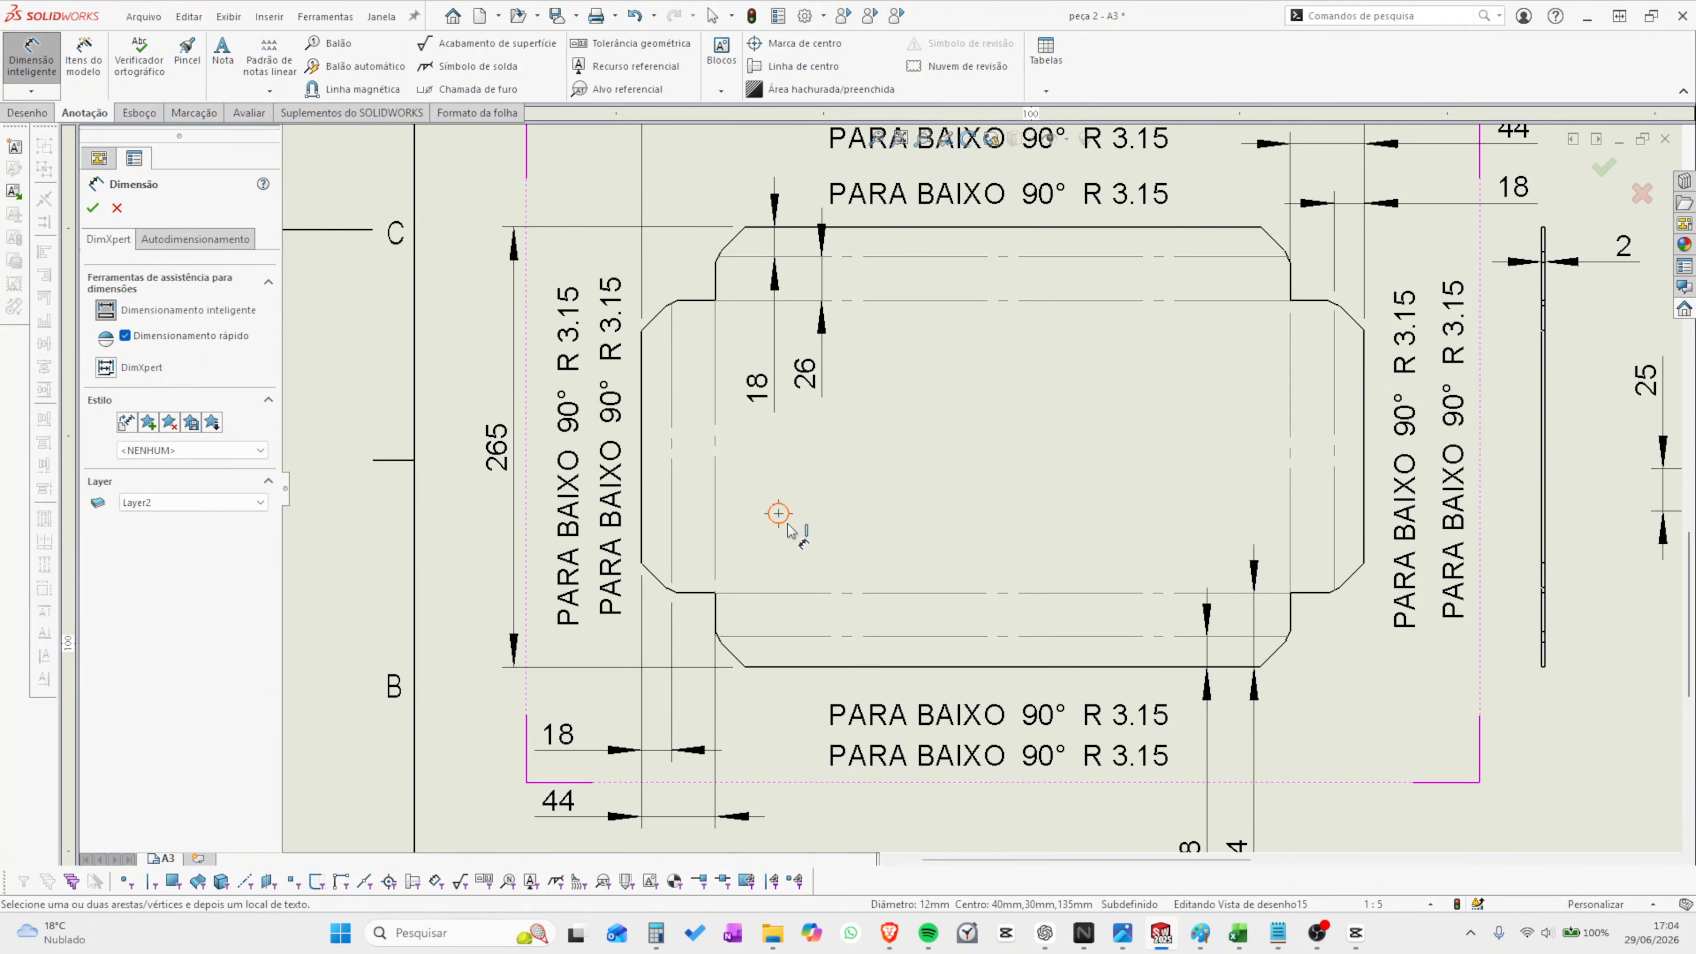
left_click(789, 524)
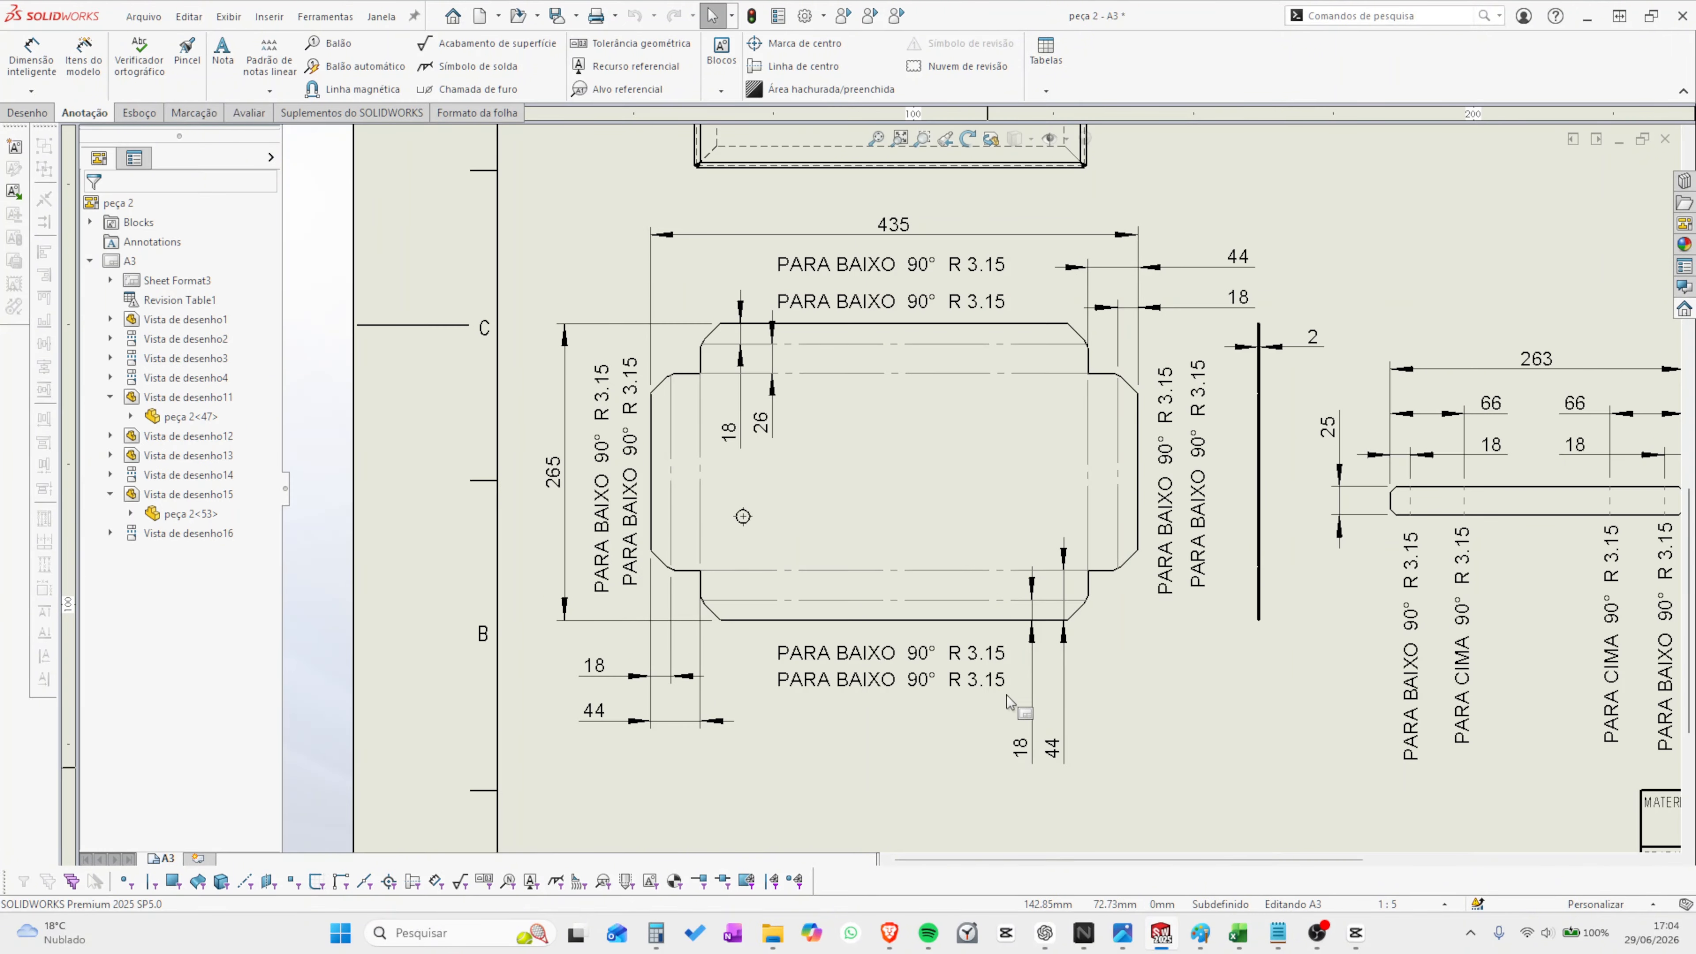
- Dimension the hole in the main body's flat pattern with its diameter and its distances from the left and bottom outer edges
key("d")
scroll(806, 514, "down", 2)
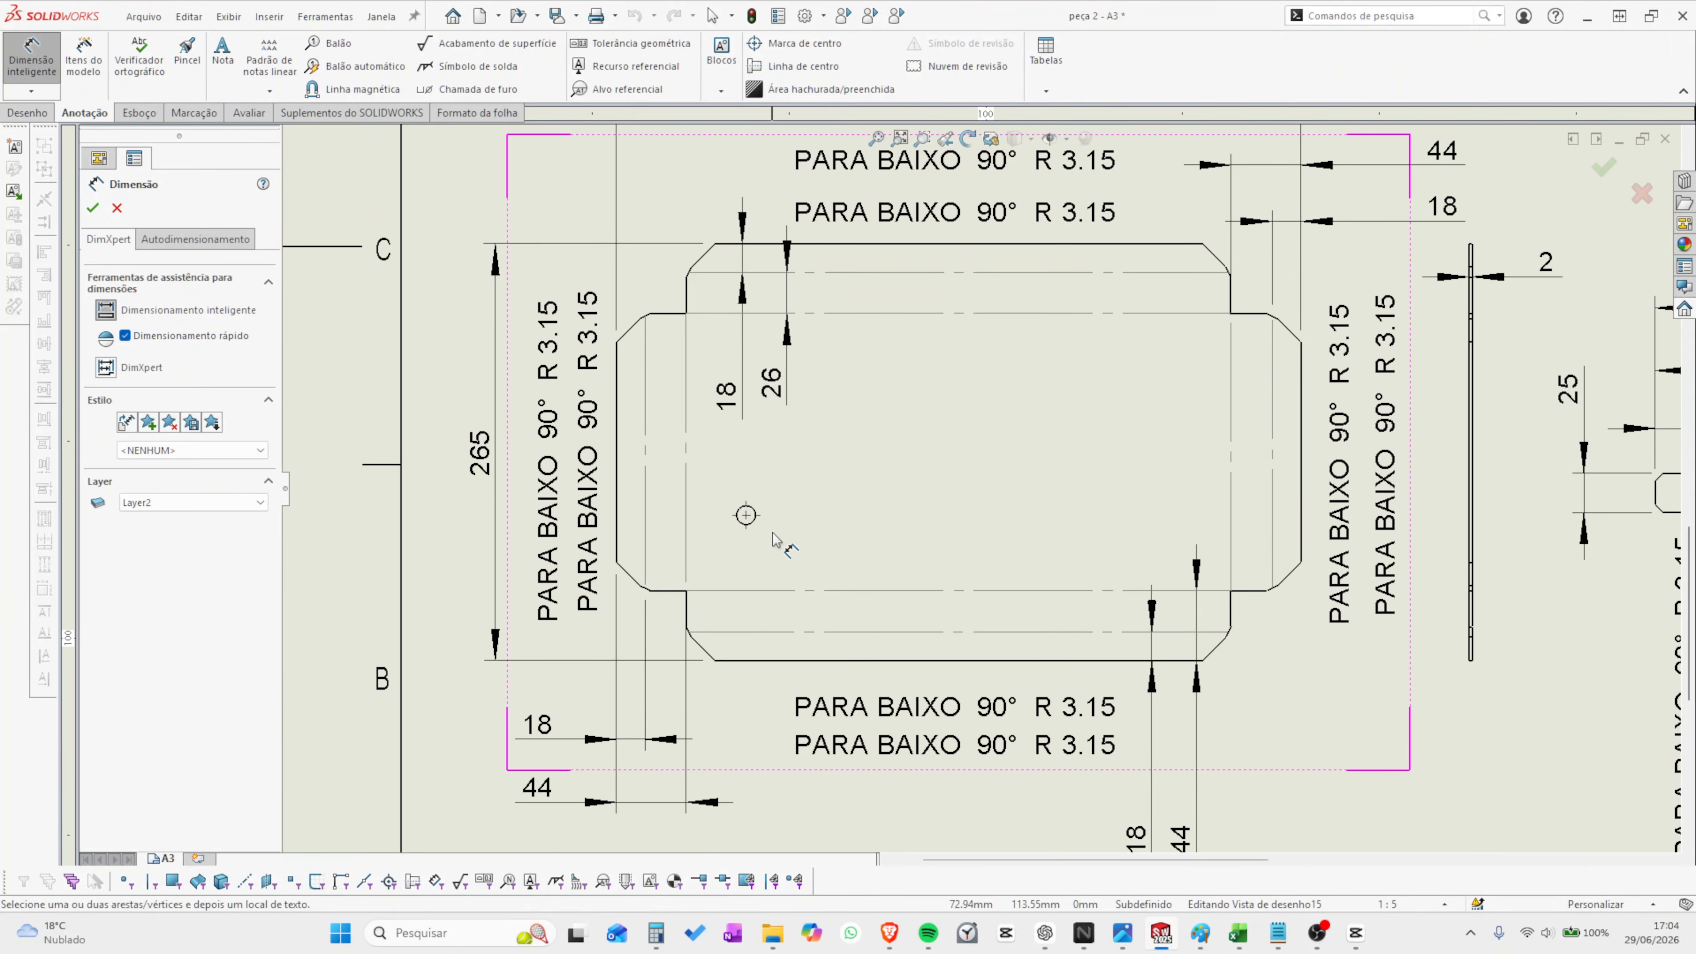
left_click(754, 523)
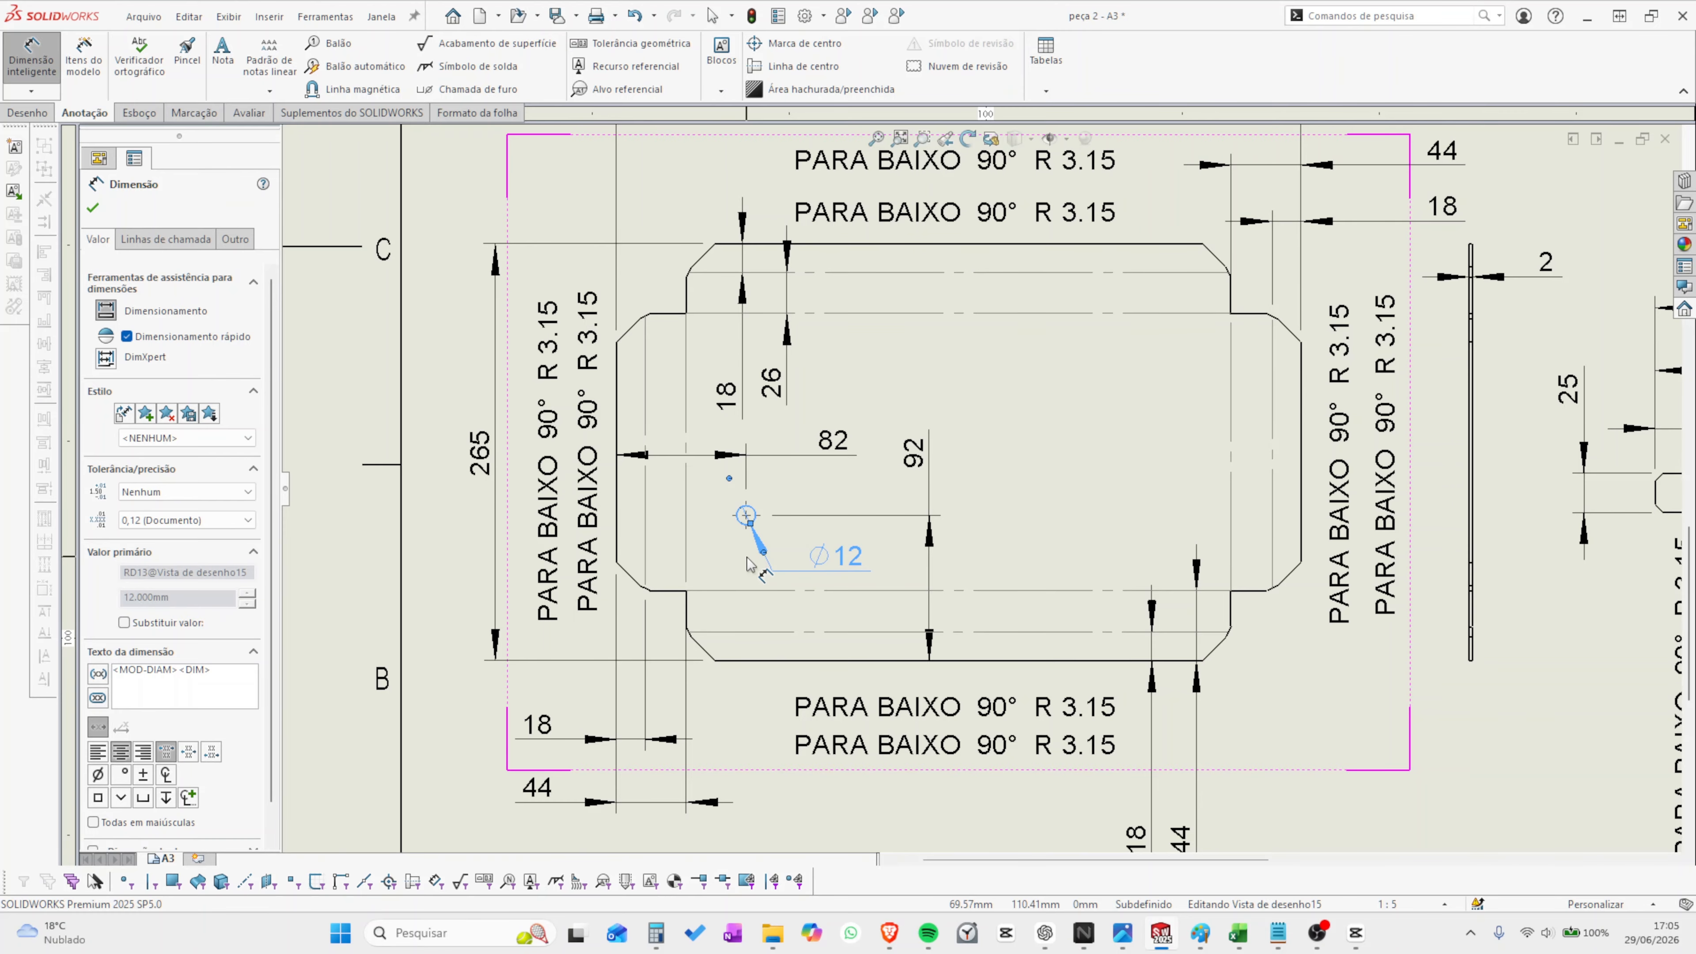
left_click(778, 556)
scroll(800, 598, "up", 2)
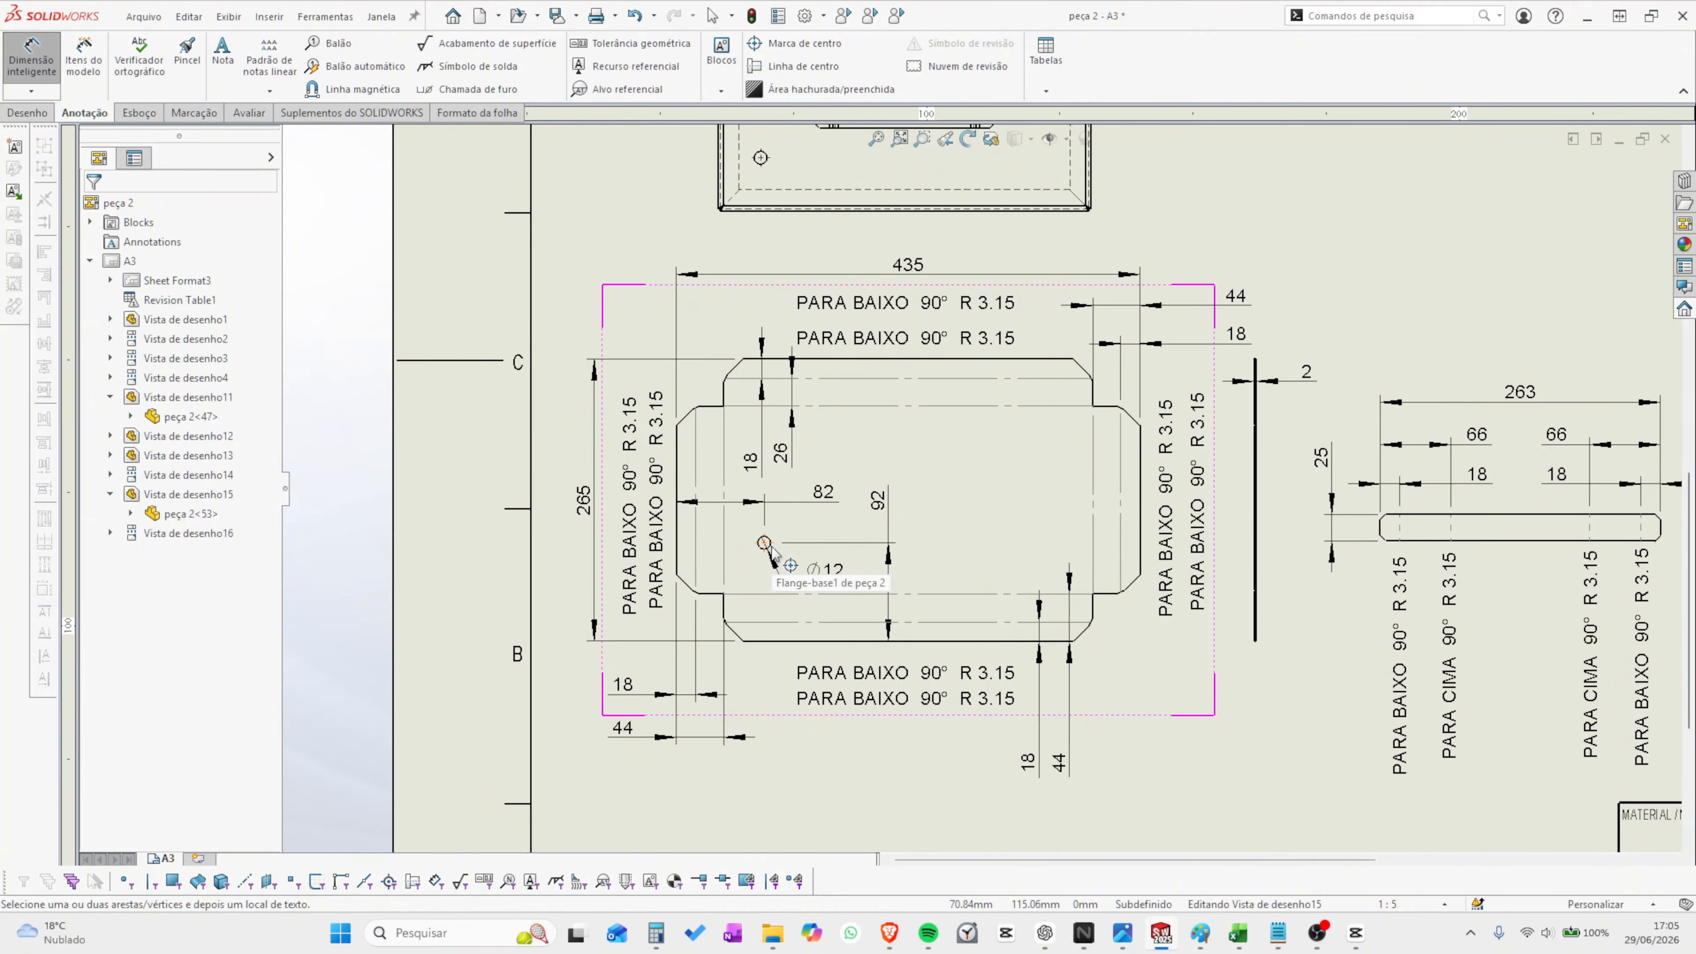
left_click(774, 562)
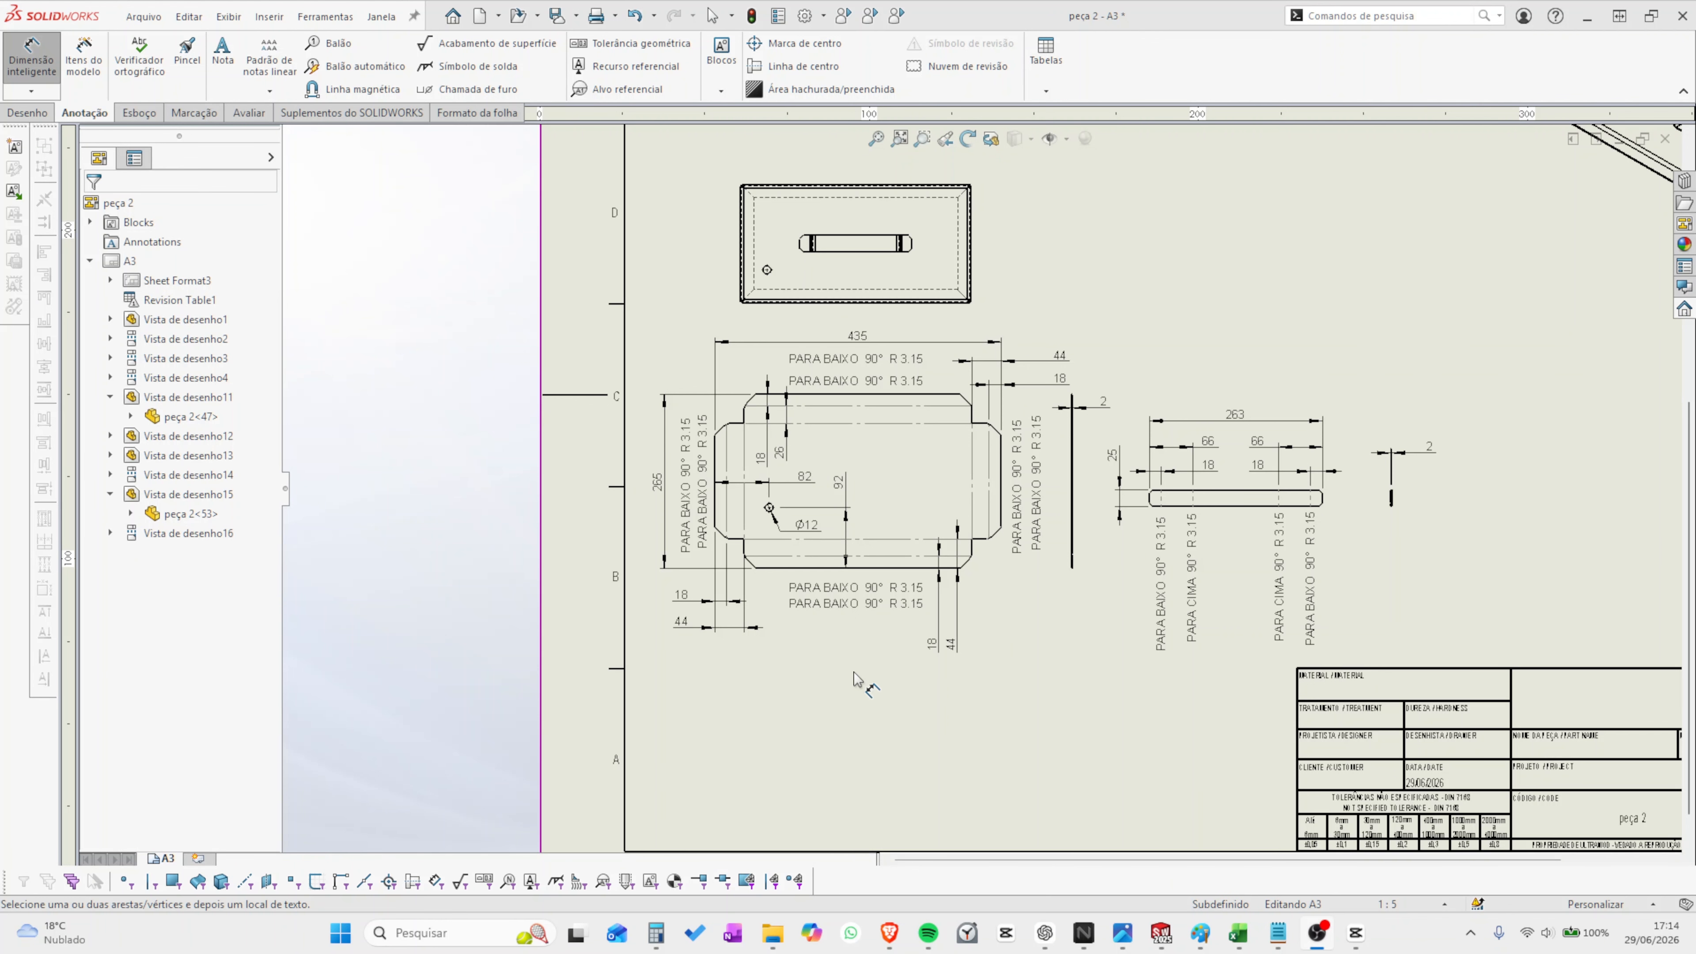
scroll(1090, 740, "up", 3)
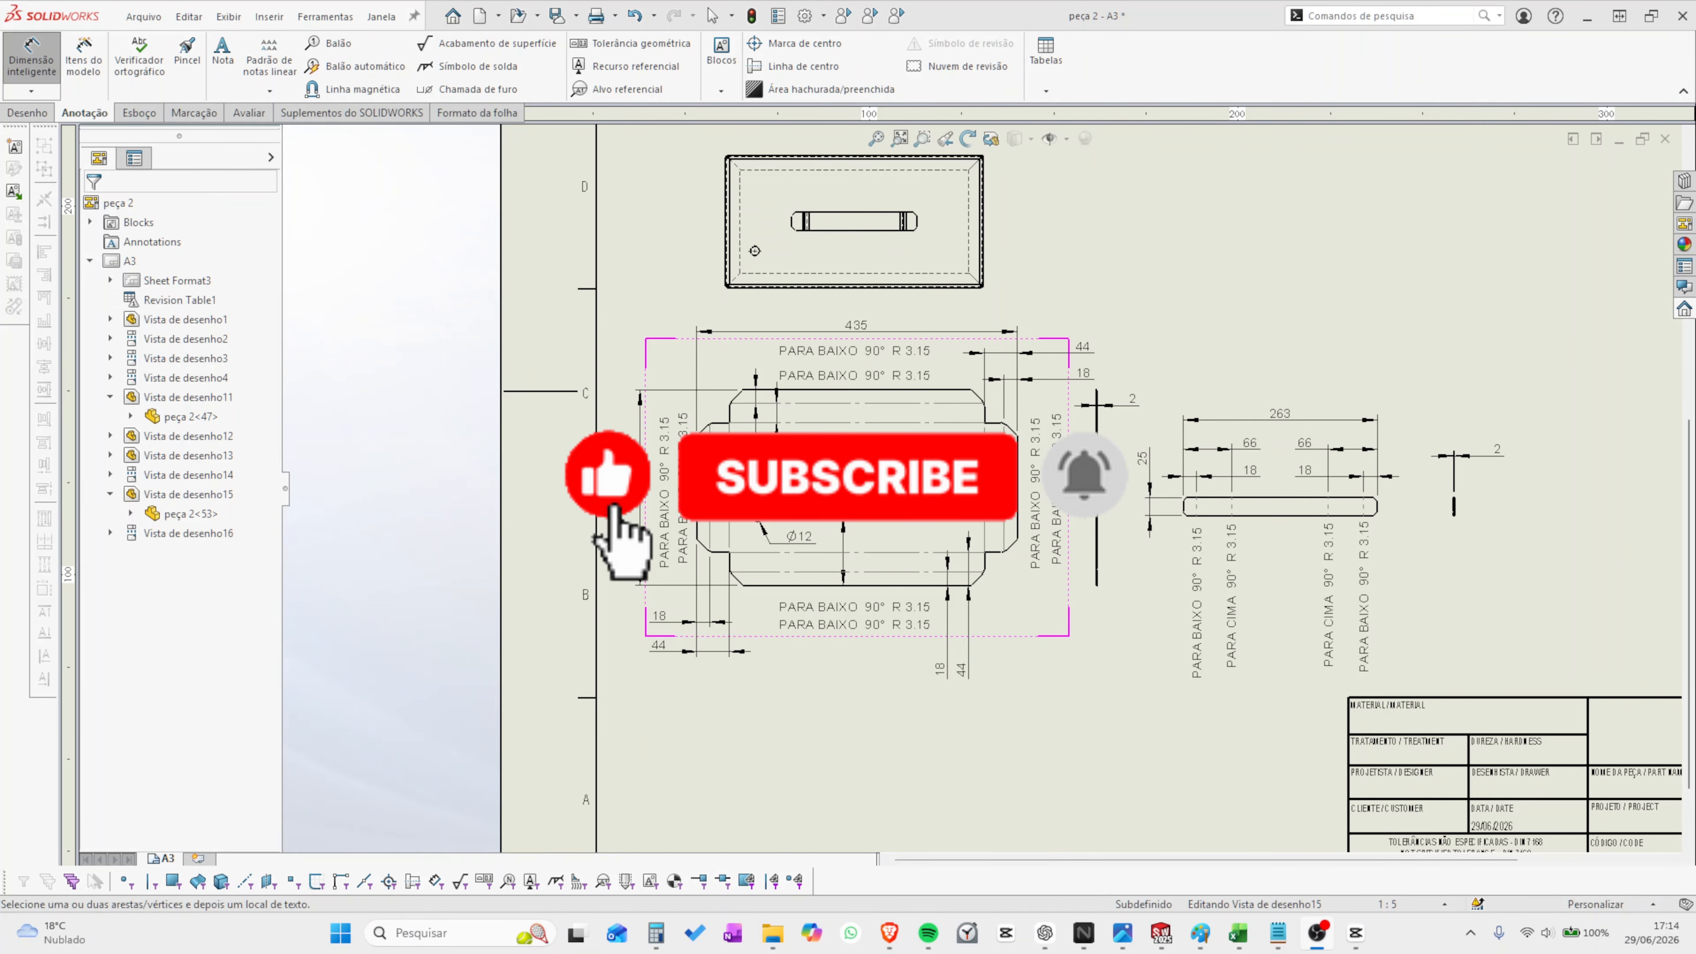
- Examine the main body's dimensioned flat pattern and the overall arrangement of views on the A3 sheet
scroll(933, 478, "down", 2)
scroll(933, 478, "up", 1)
scroll(933, 478, "down", 2)
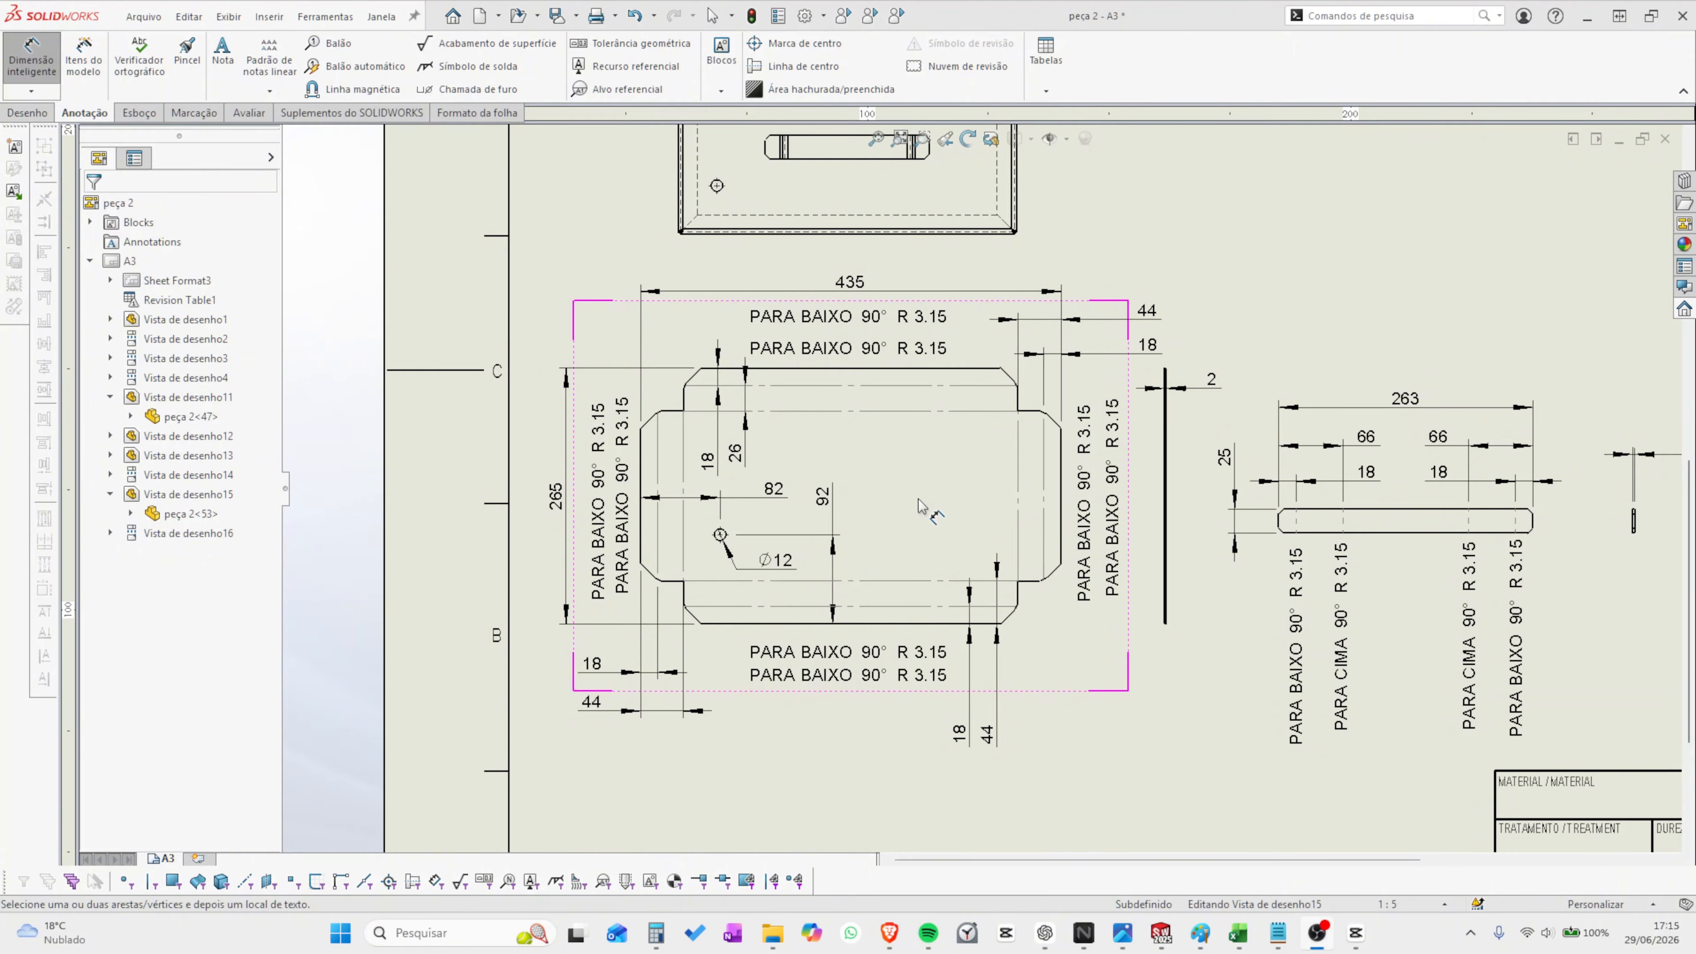
scroll(921, 508, "up", 2)
scroll(935, 495, "down", 2)
scroll(1045, 455, "up", 5)
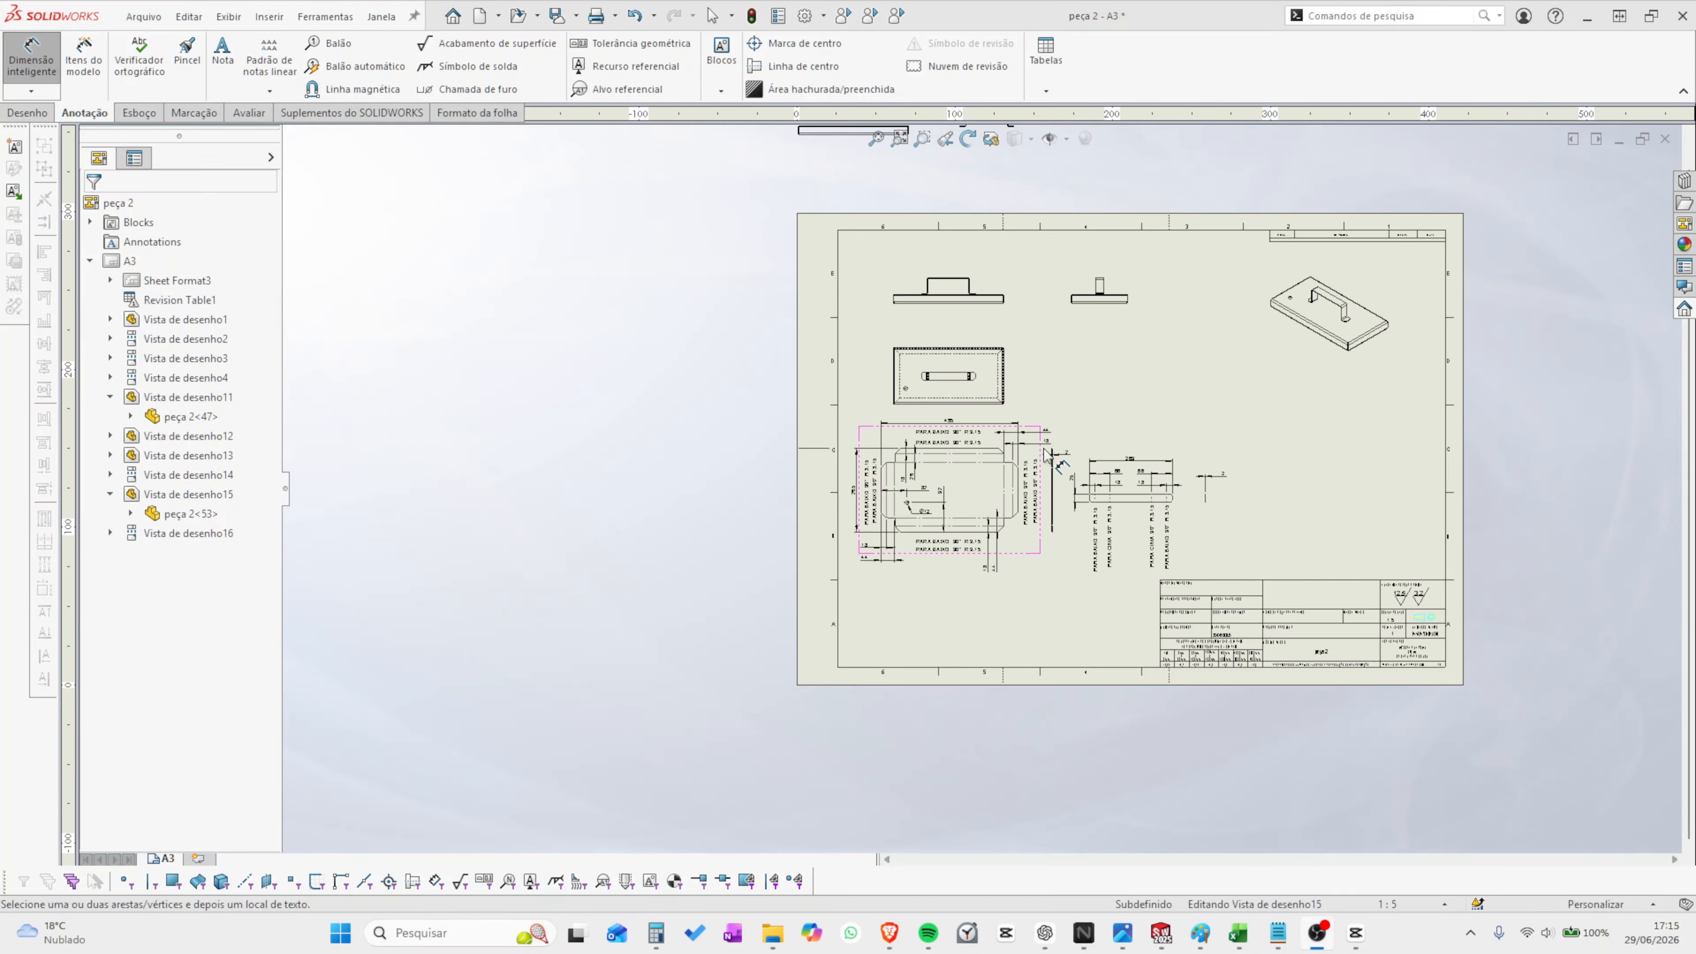
scroll(1069, 428, "up", 2)
scroll(1078, 417, "down", 3)
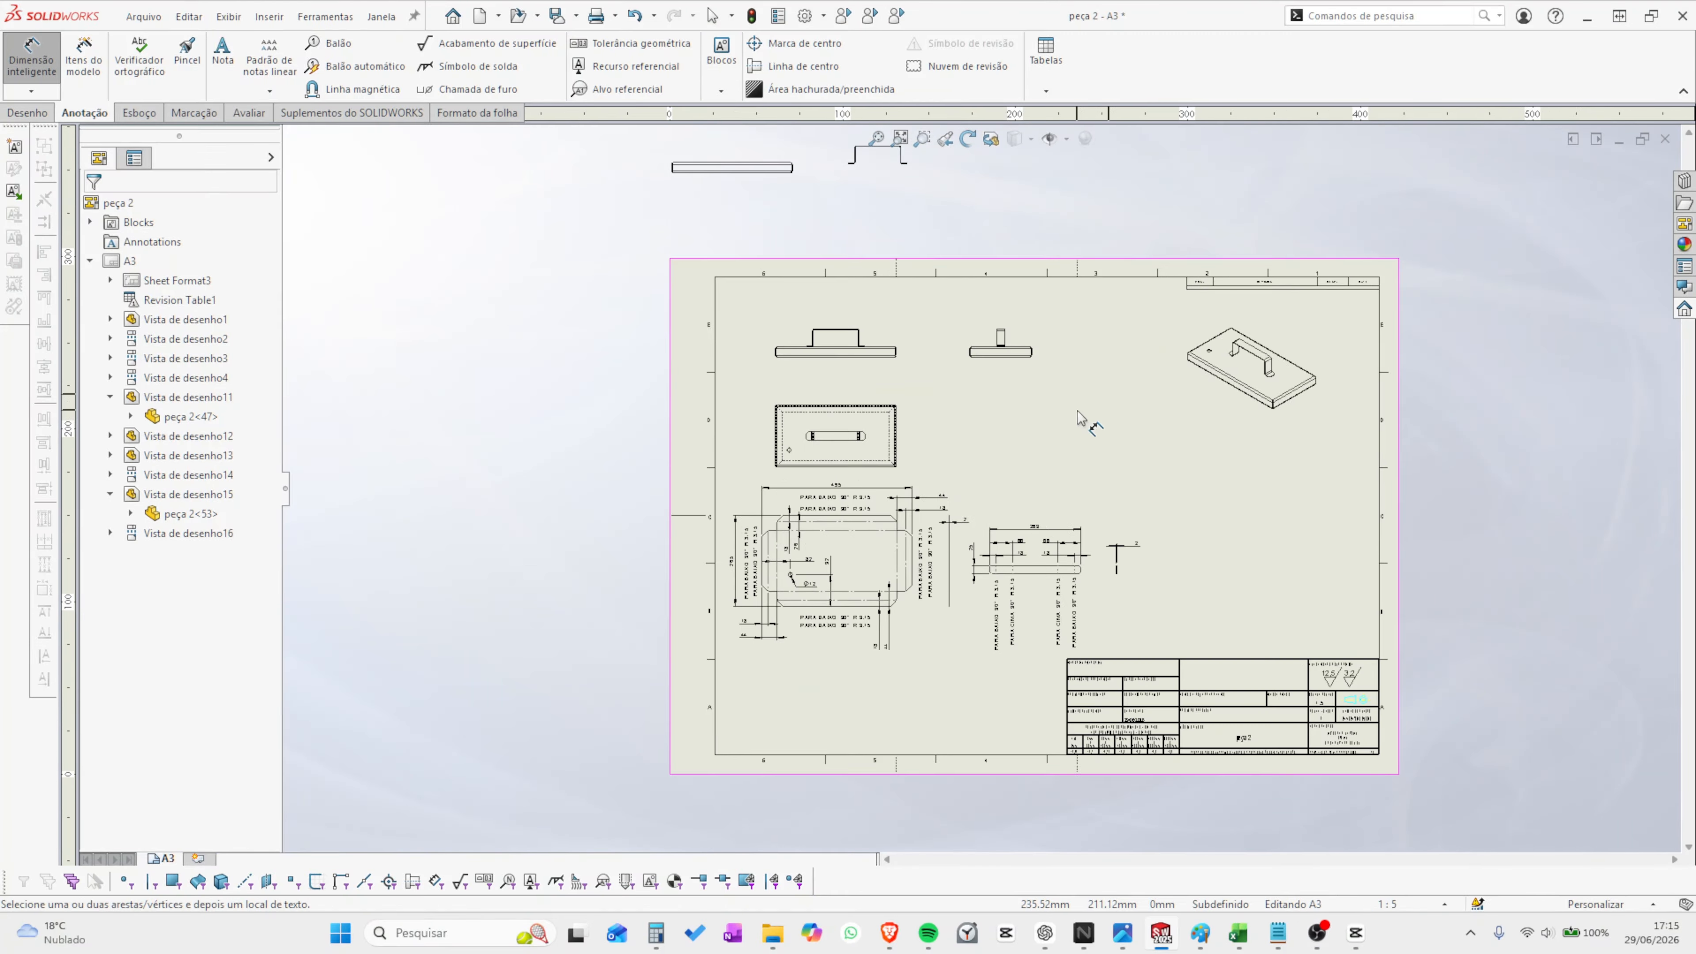
scroll(1096, 493, "down", 1)
scroll(1097, 493, "up", 1)
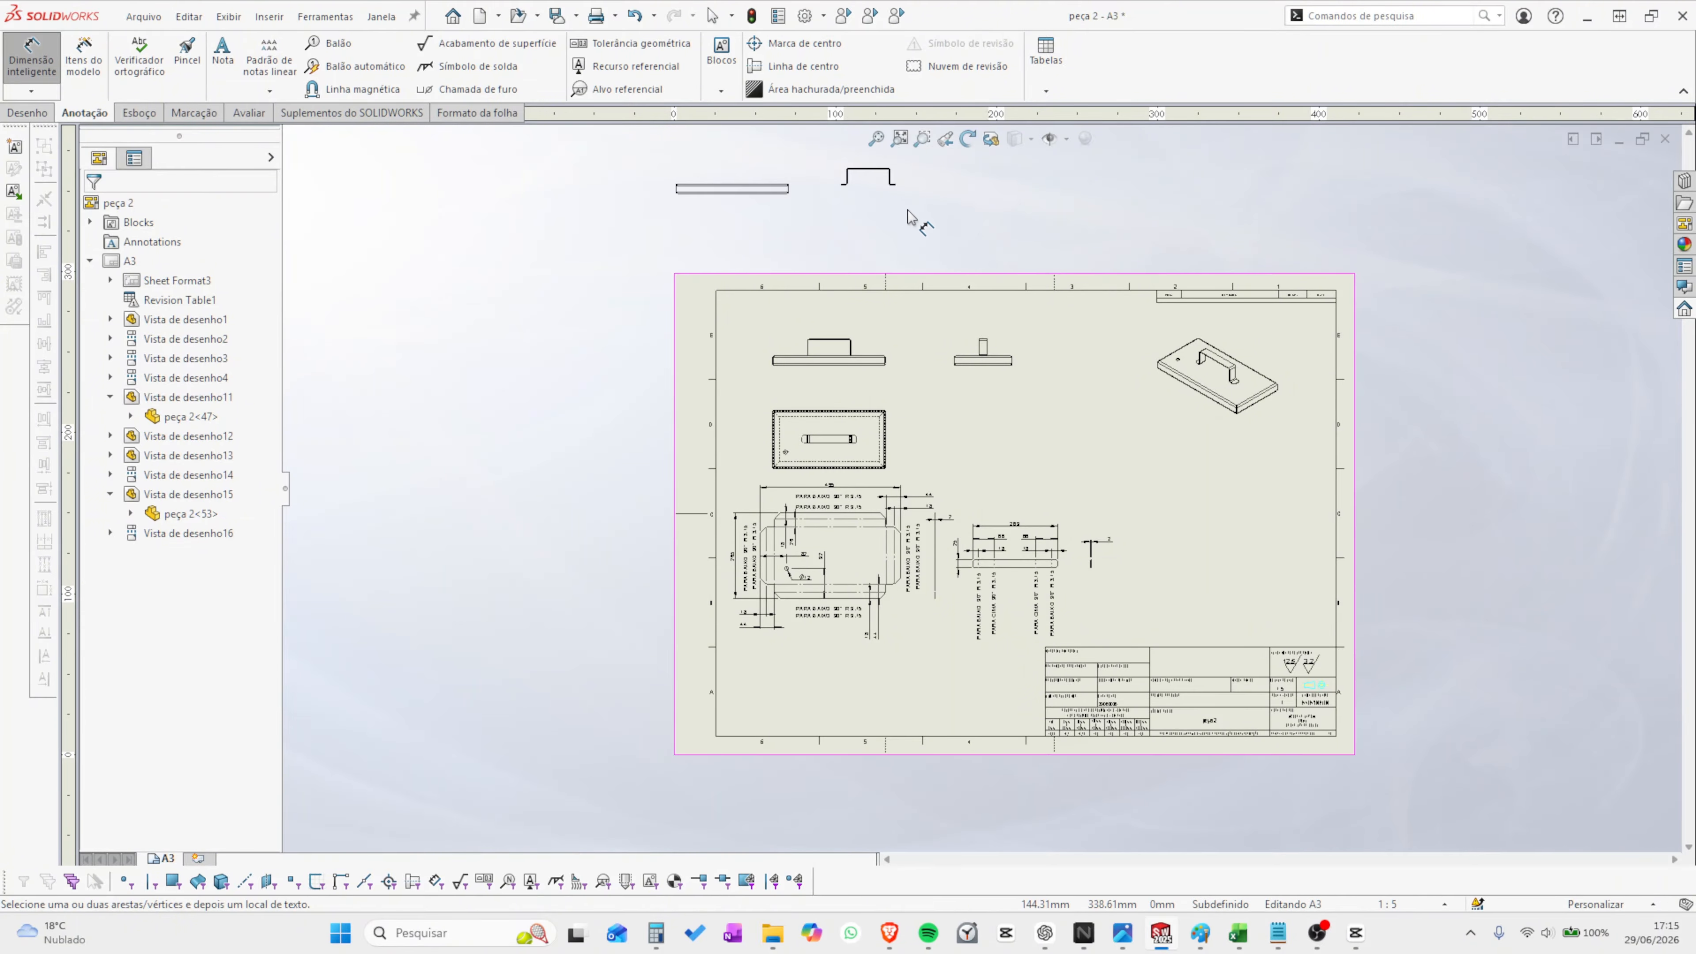
- Move the folded handle's profile view from outside the sheet to beside the handle's flat-pattern thickness view, above the title block
key("Escape")
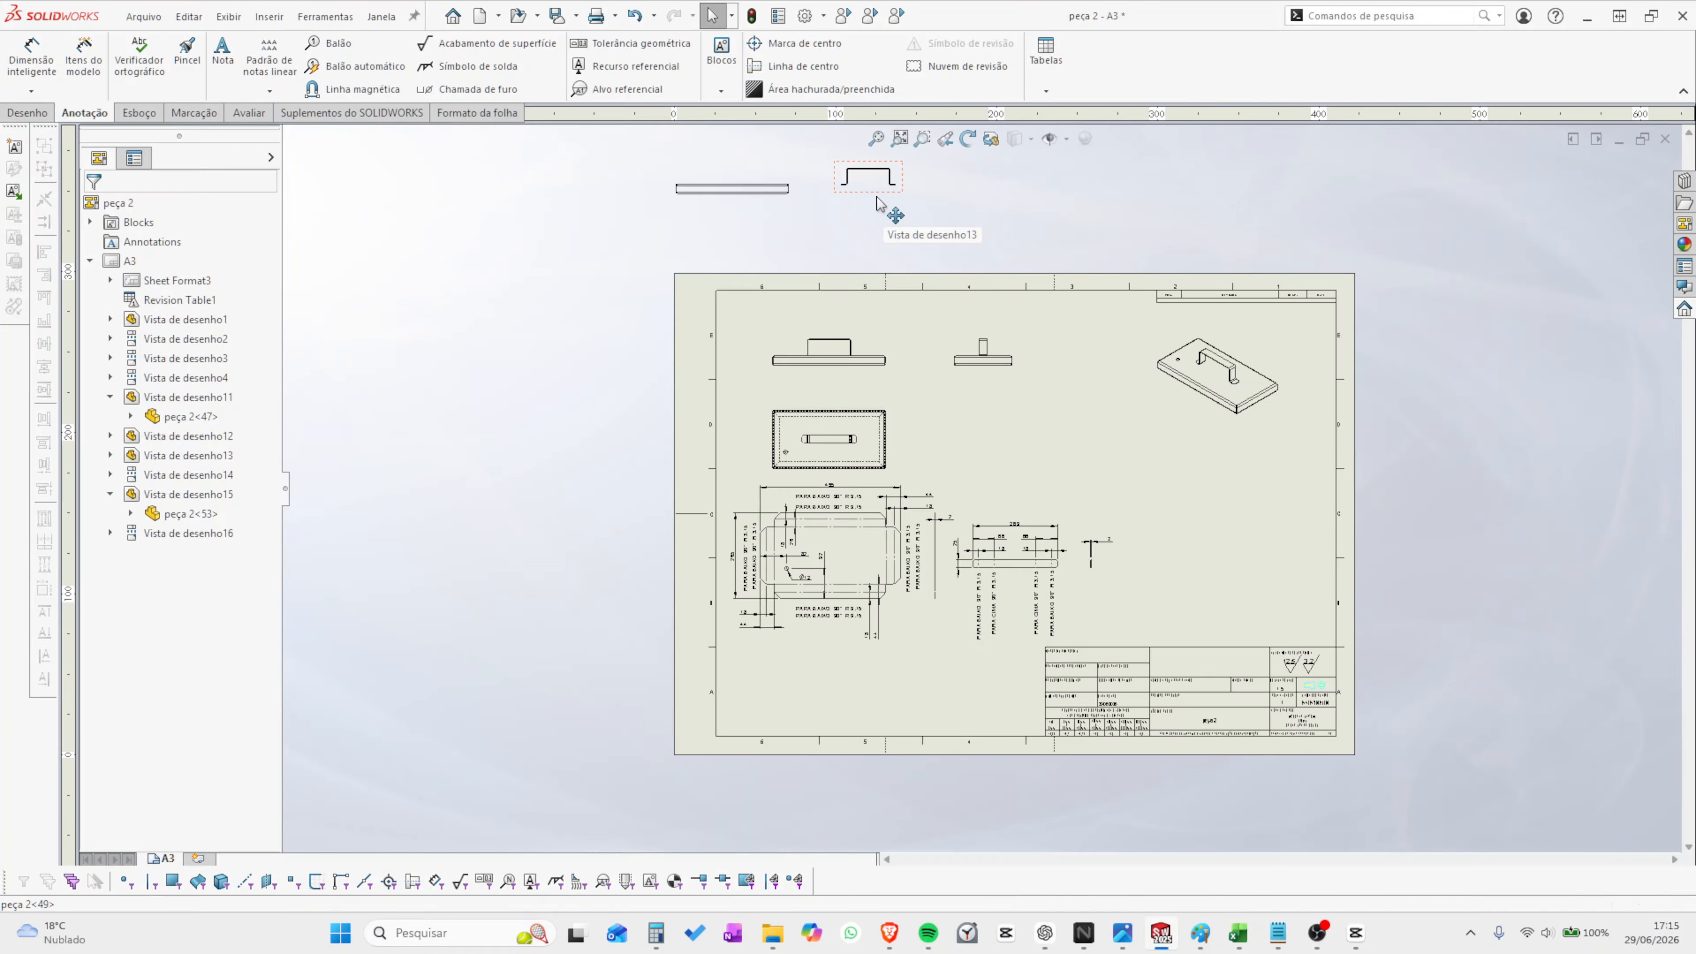
left_click_drag(881, 207, 978, 357)
left_click_drag(1101, 508, 1164, 584)
key("Escape")
scroll(1127, 578, "down", 2)
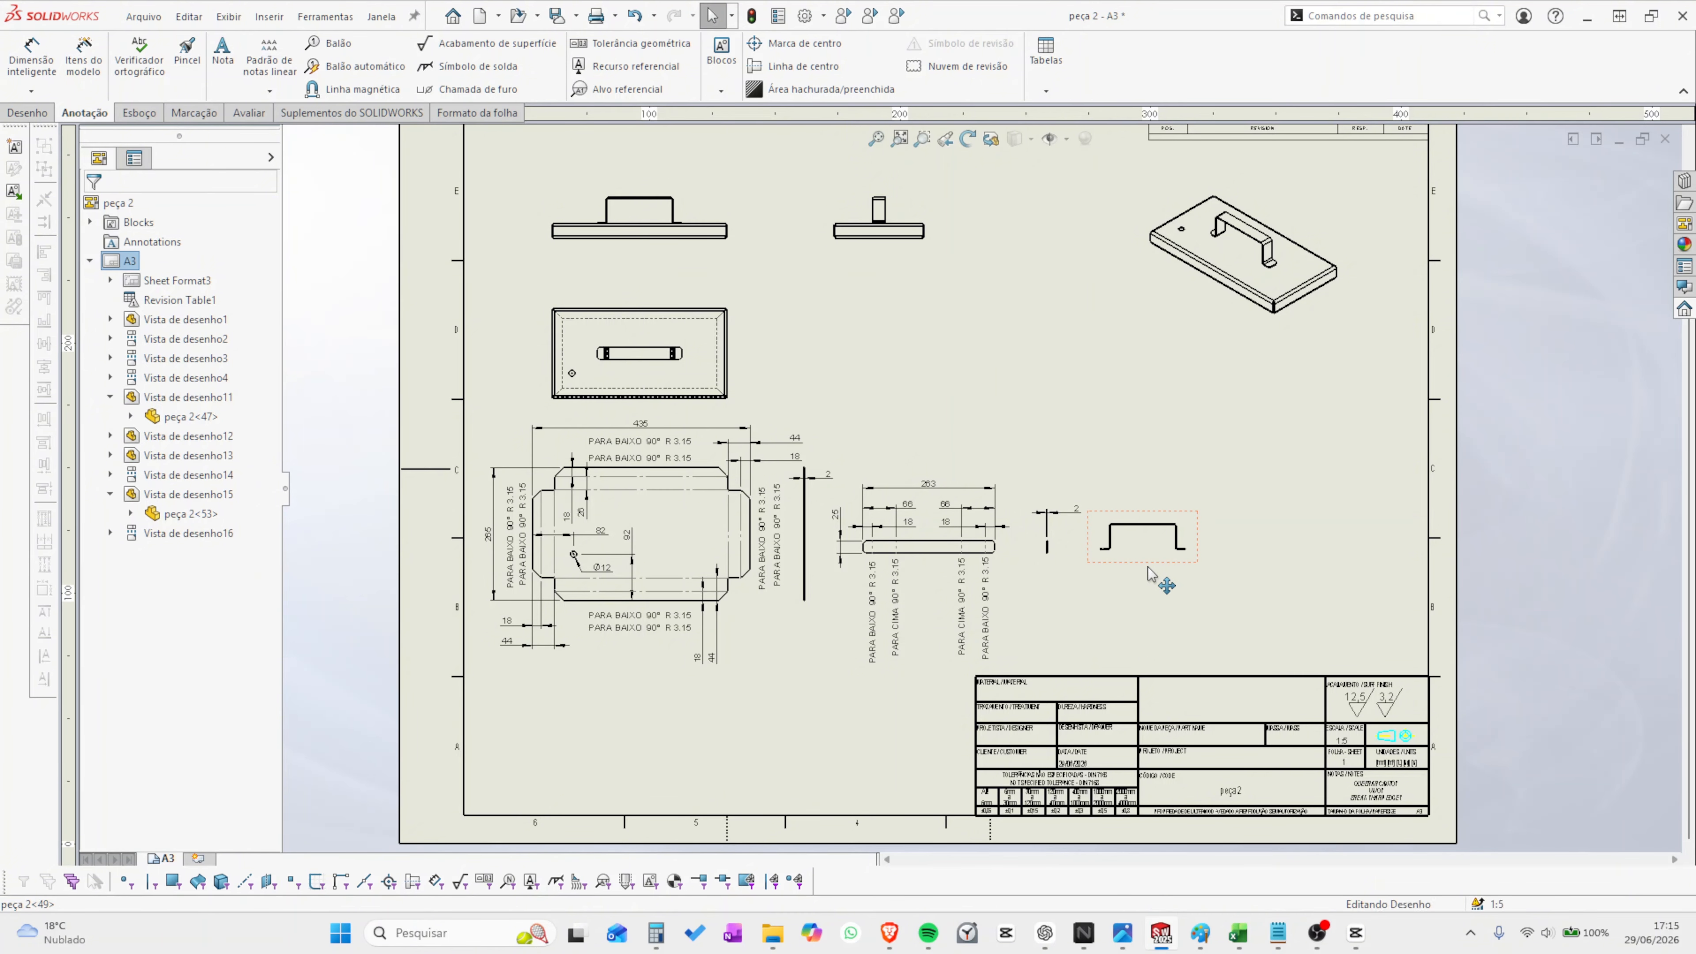
left_click_drag(1147, 582, 1143, 583)
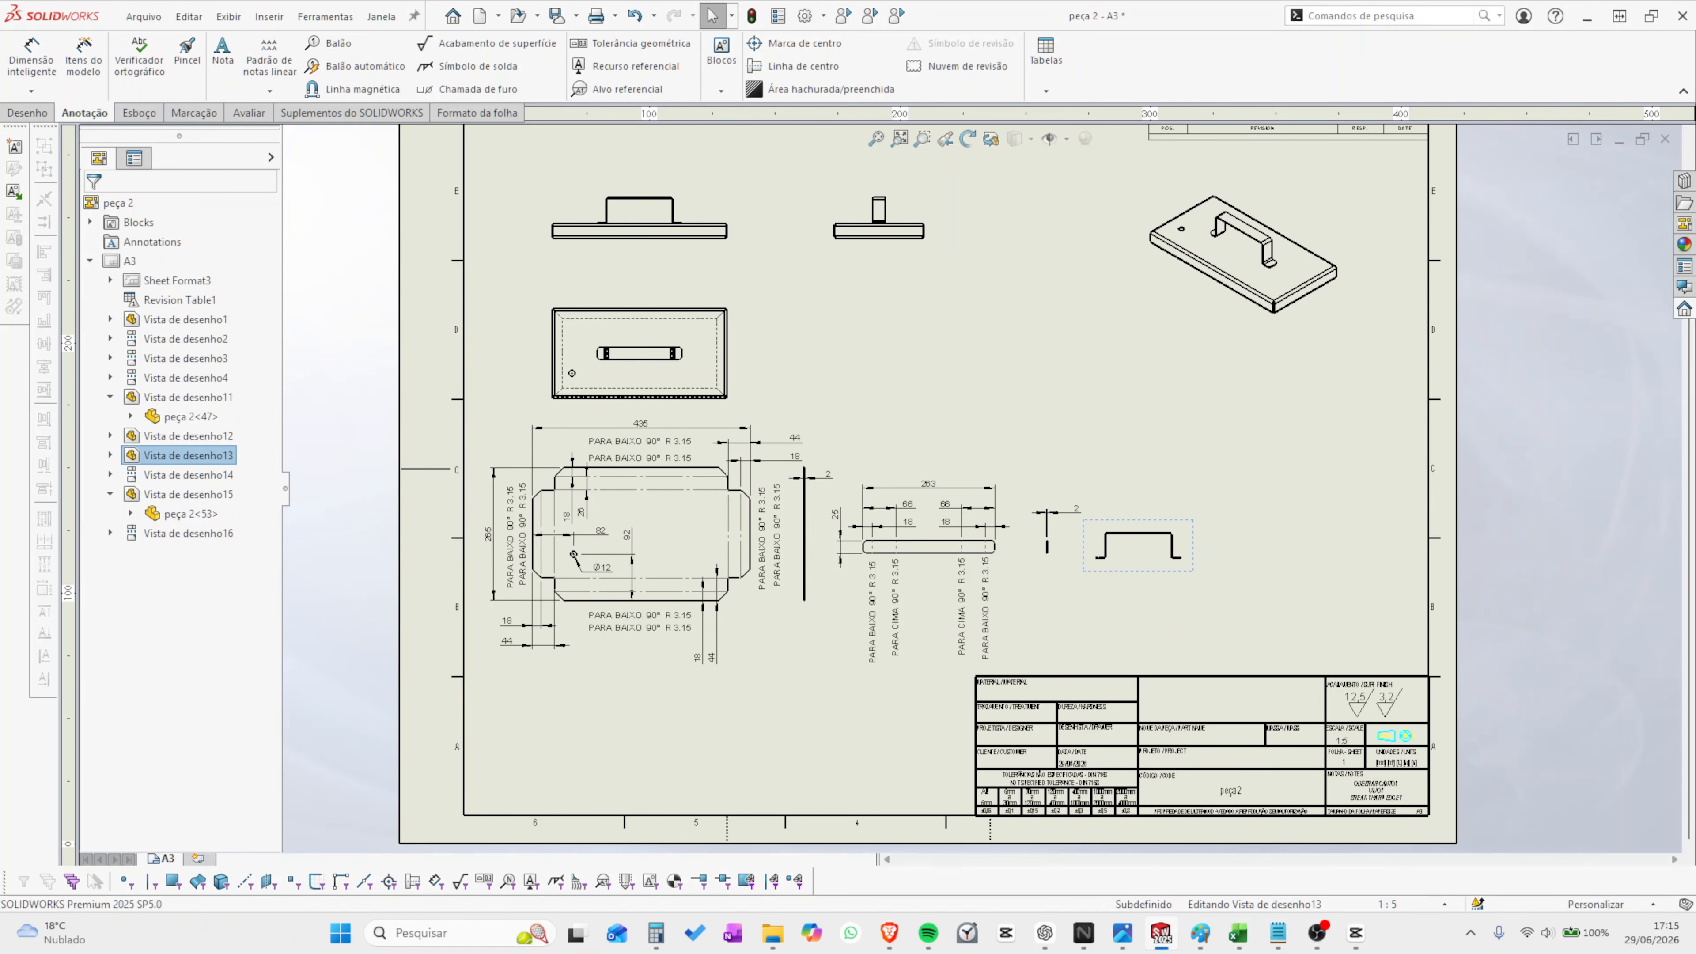
key("Escape")
- Dimension the folded handle's overall height from its top outer edge to the underside of the left foot
scroll(1131, 553, "down", 5)
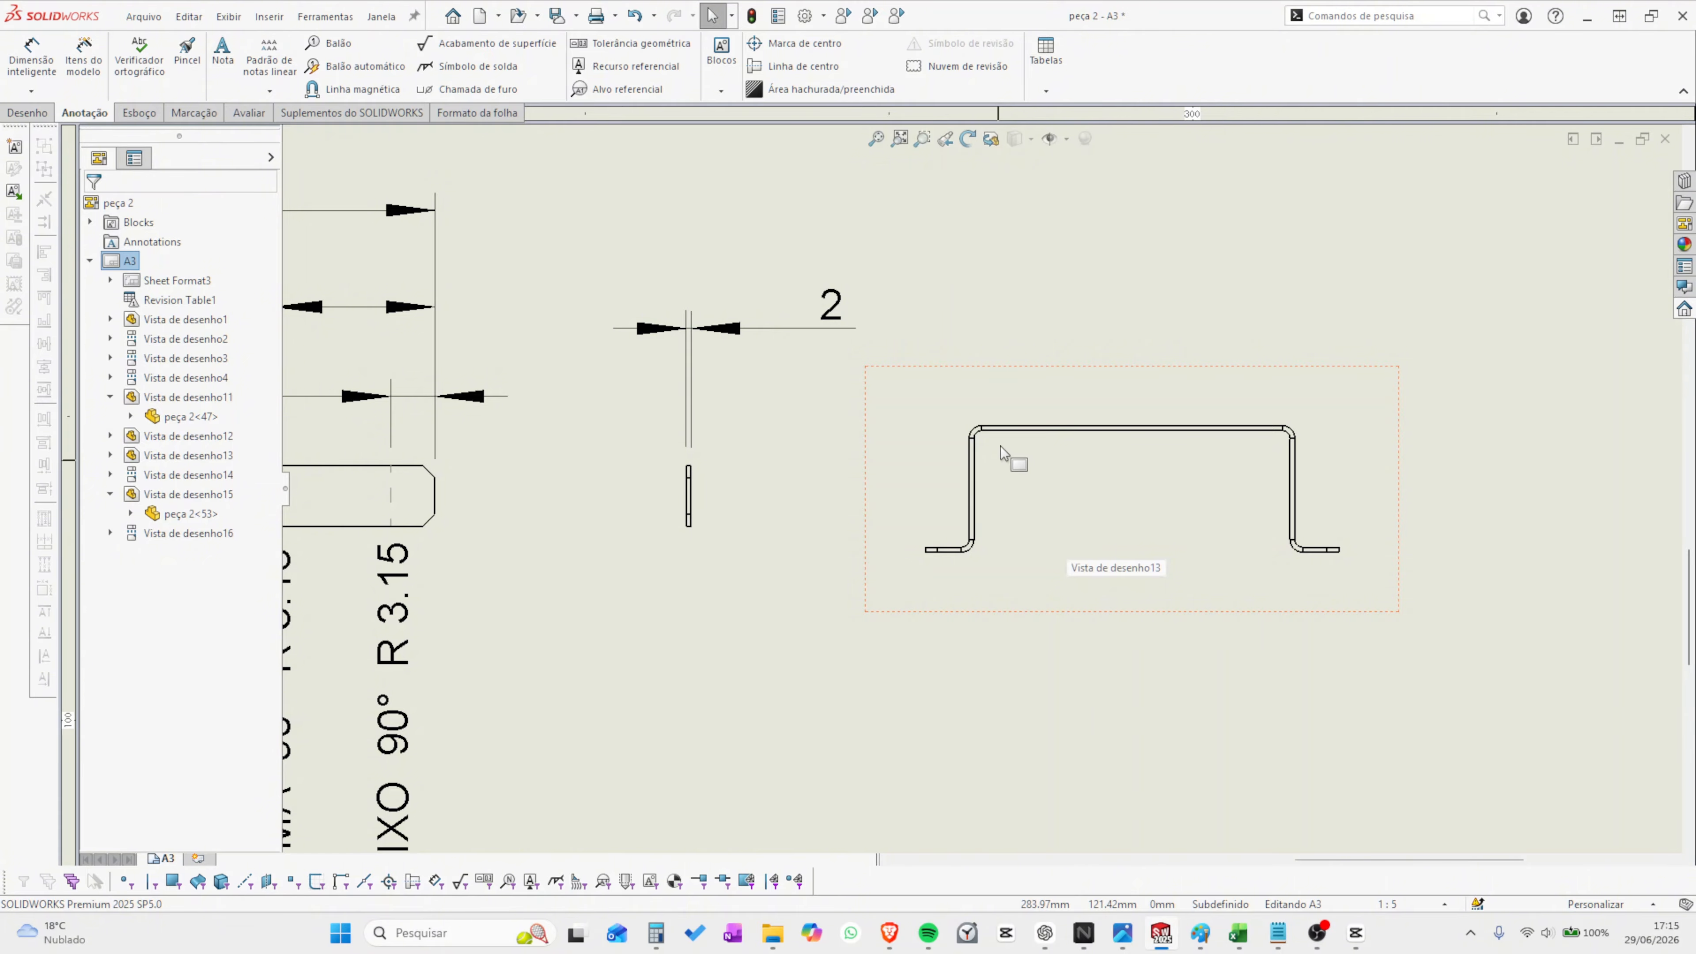
key("d")
scroll(1027, 437, "down", 1)
left_click(1017, 434)
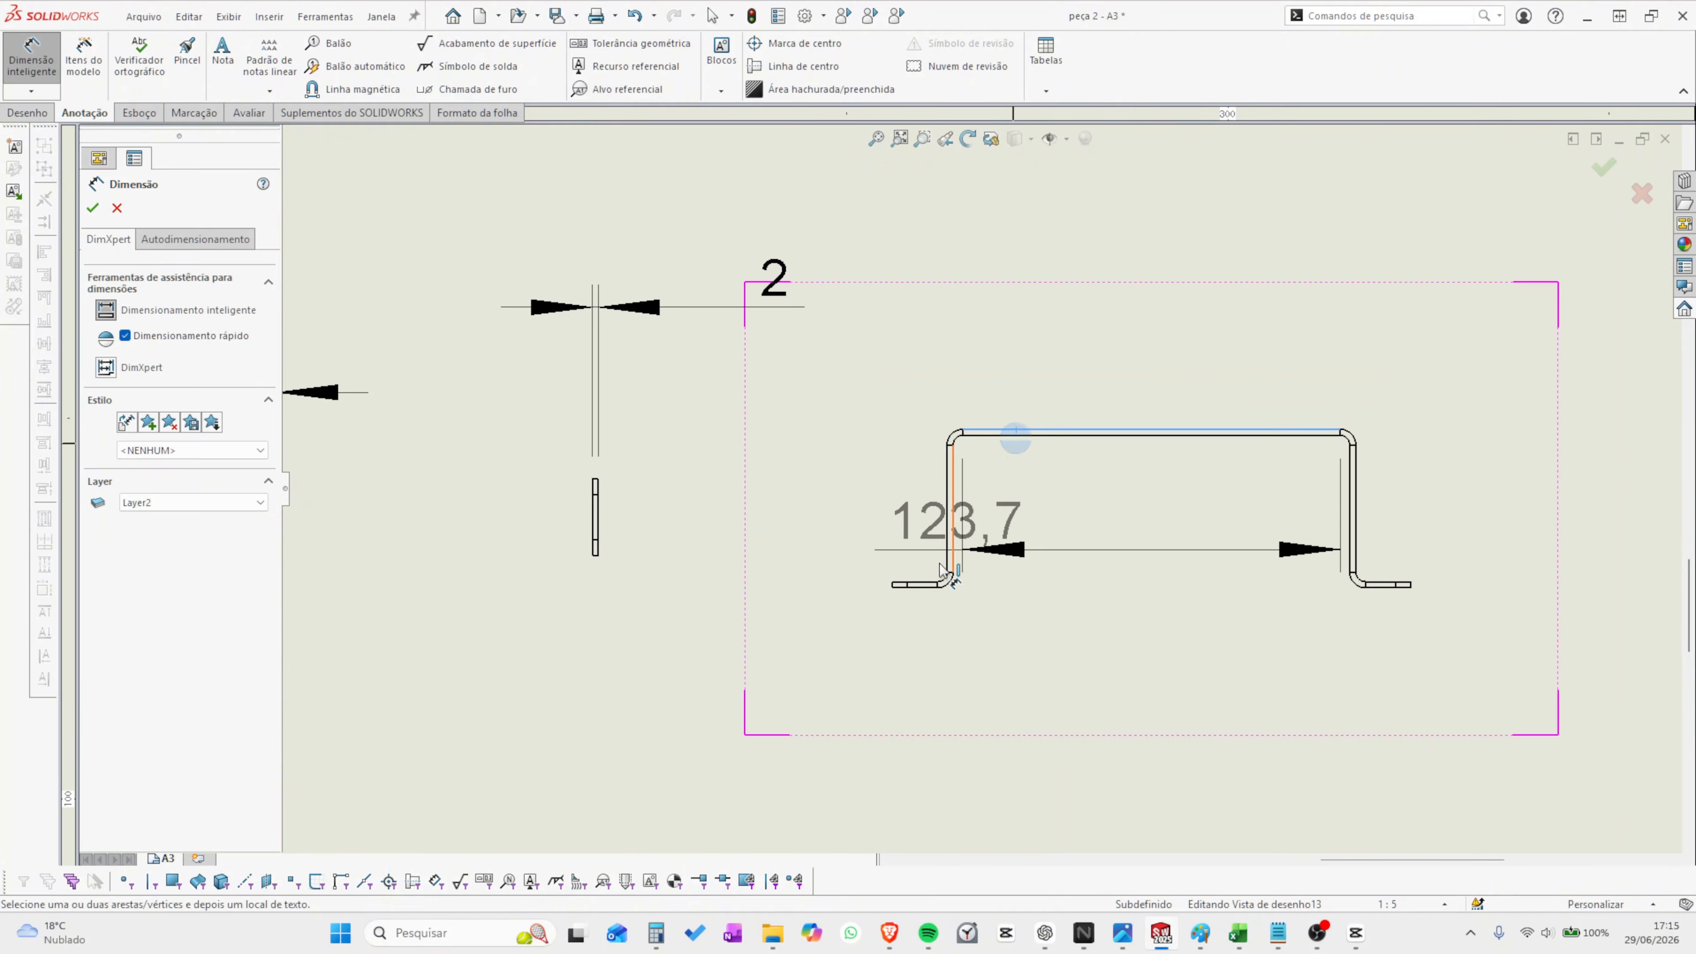
left_click(921, 586)
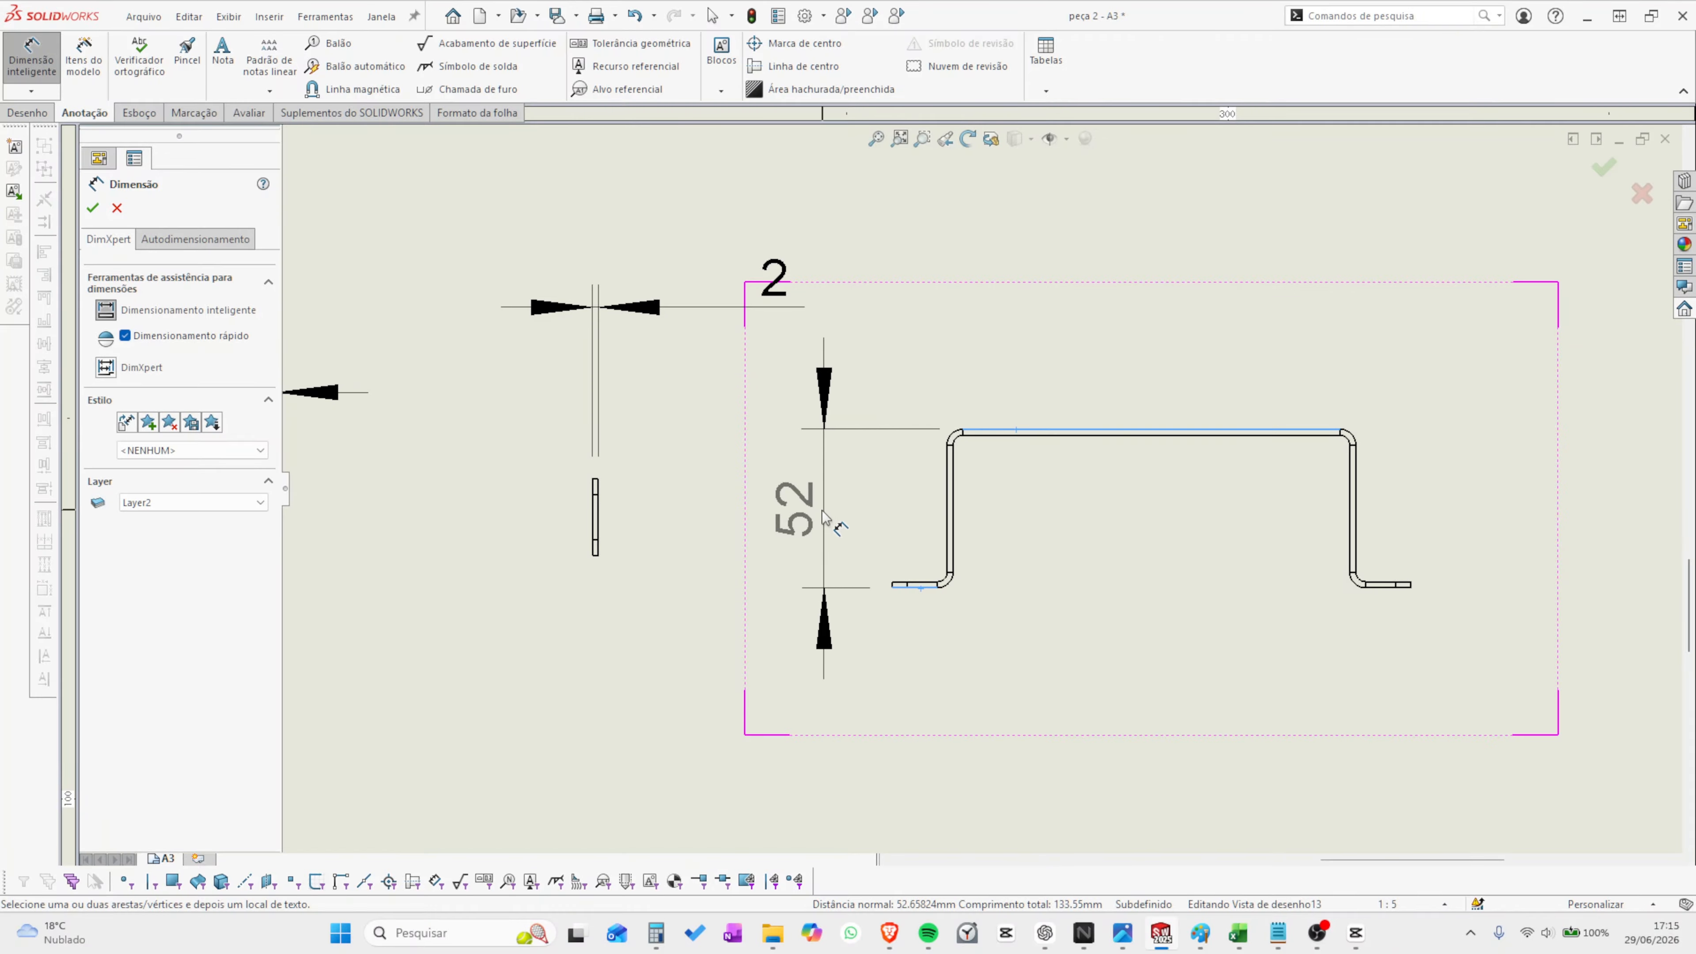
left_click(821, 525)
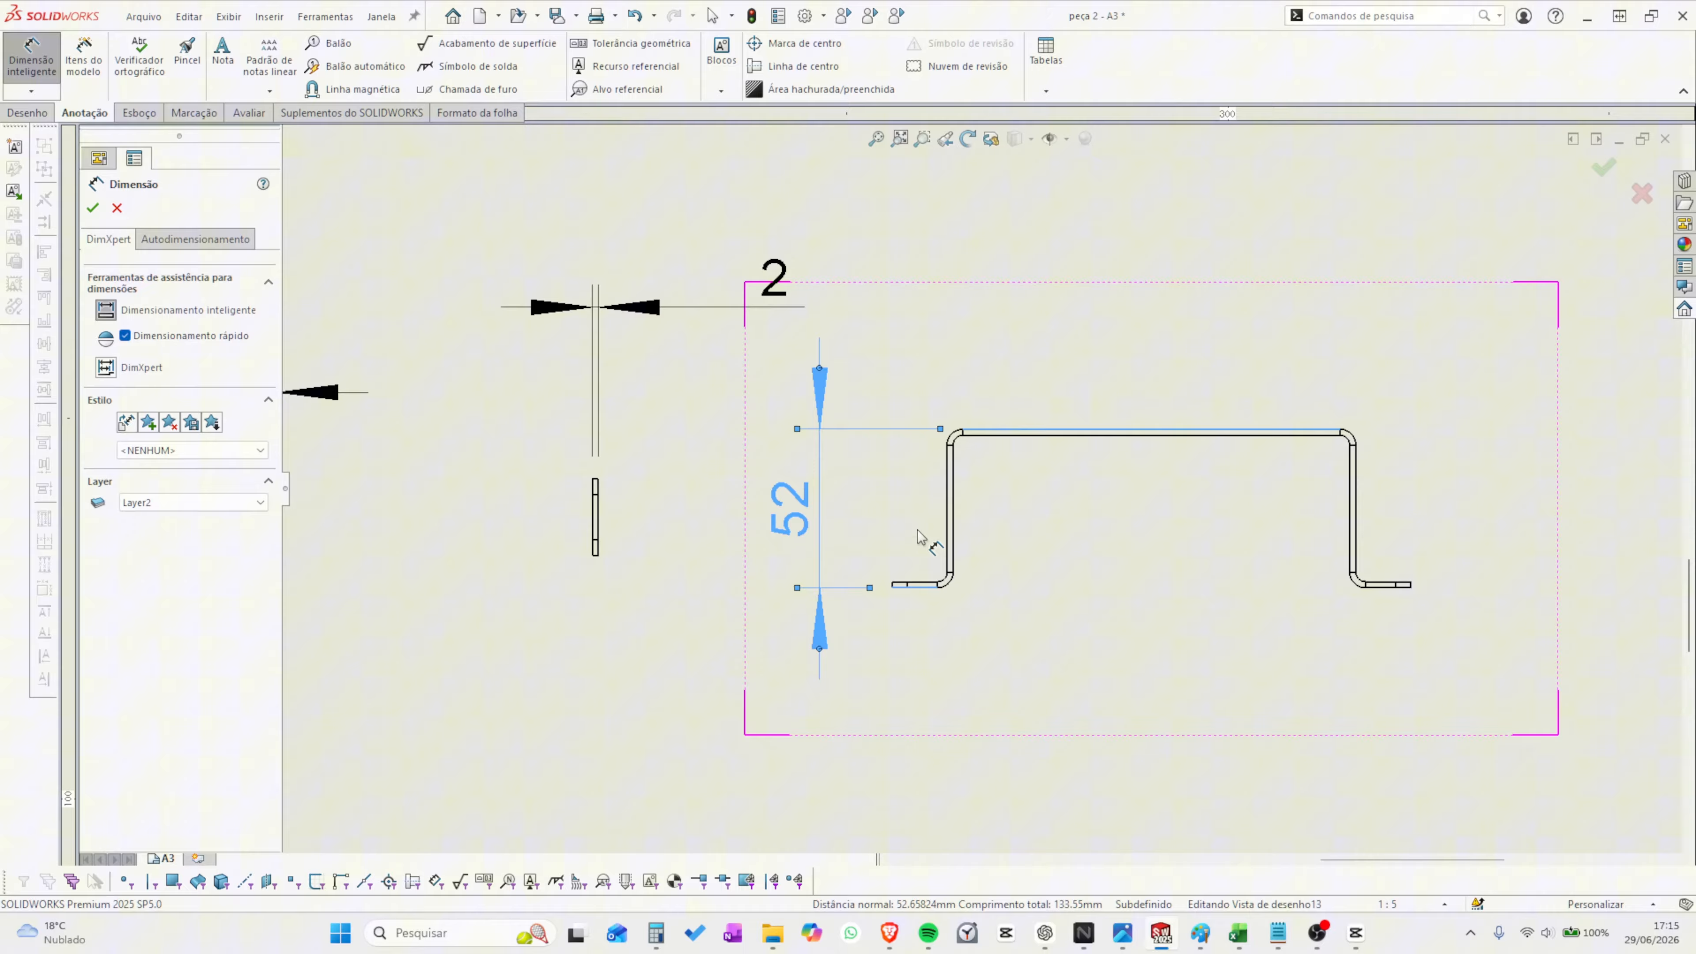
- Dimension the folded handle's outer width between its legs above the profile and its overall height on the right side
left_click(950, 524)
left_click(1357, 476)
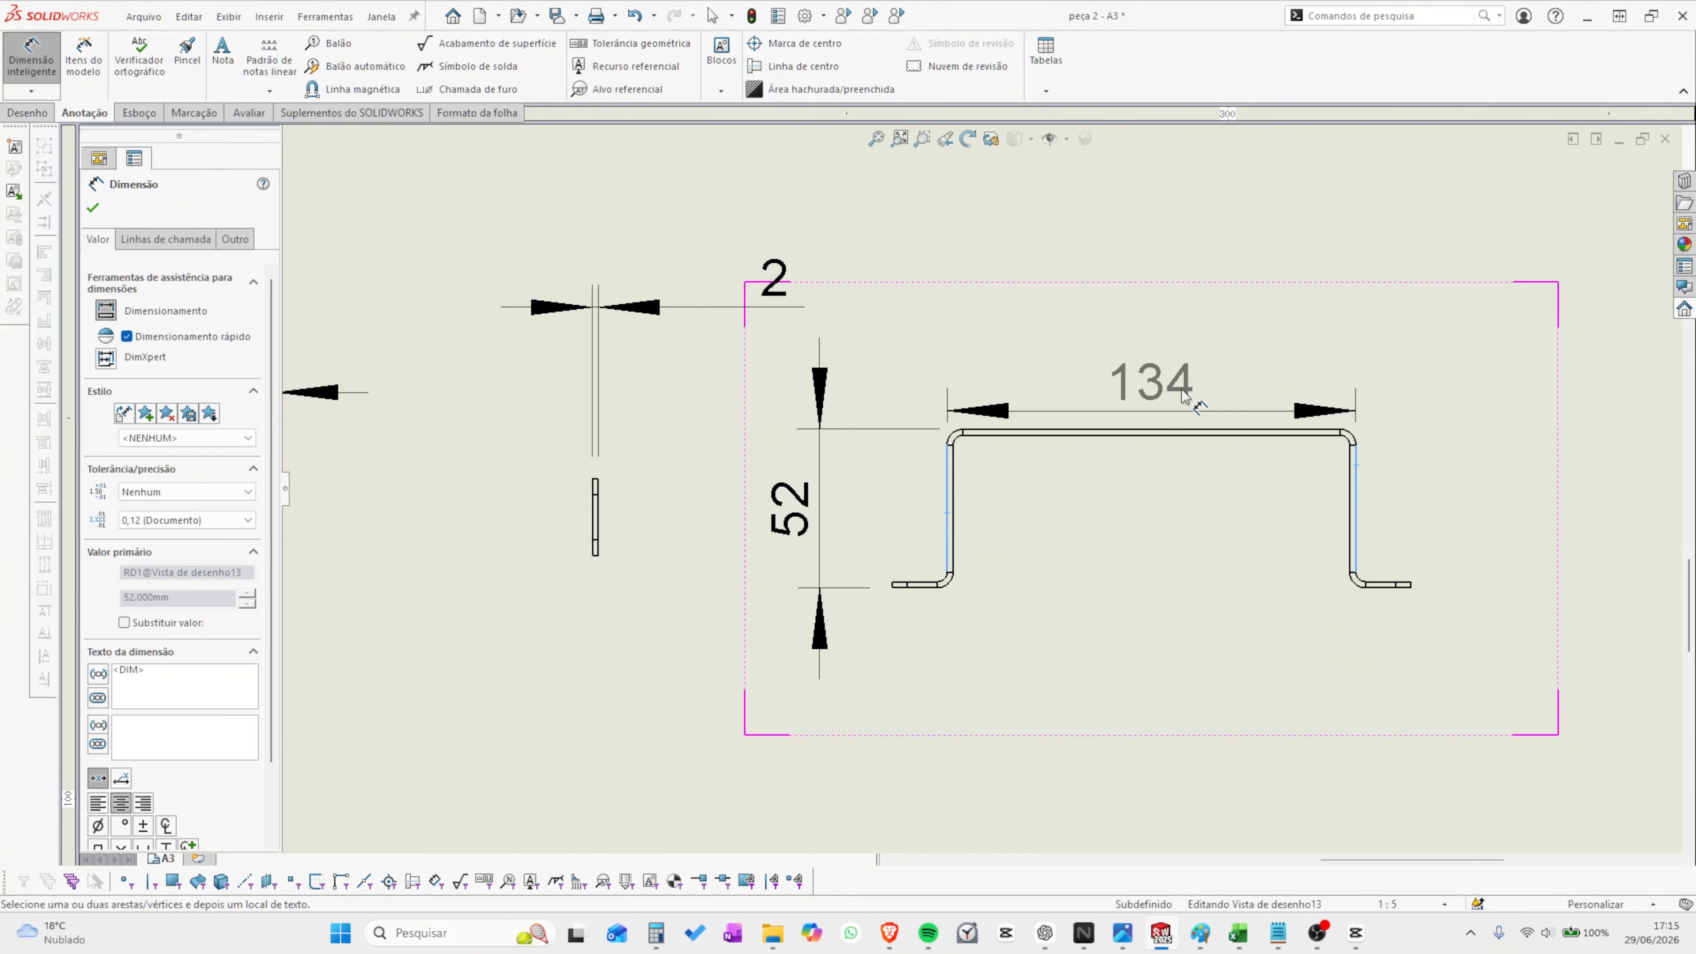
left_click(1186, 338)
left_click(1319, 434)
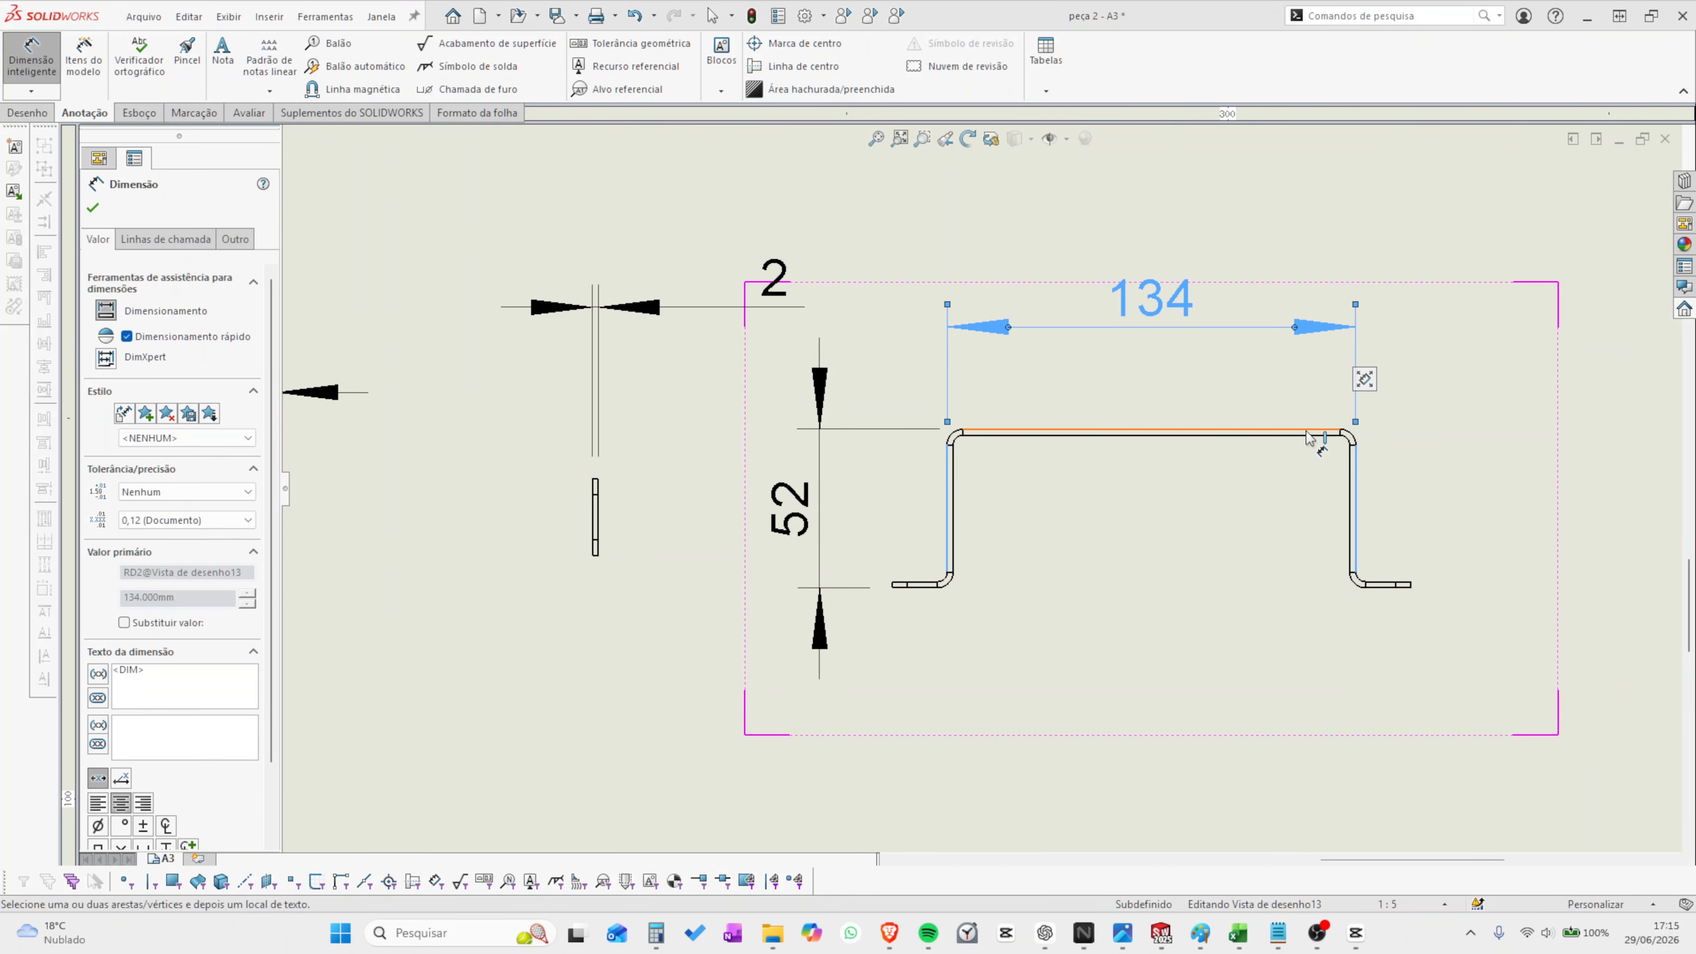
left_click(1382, 588)
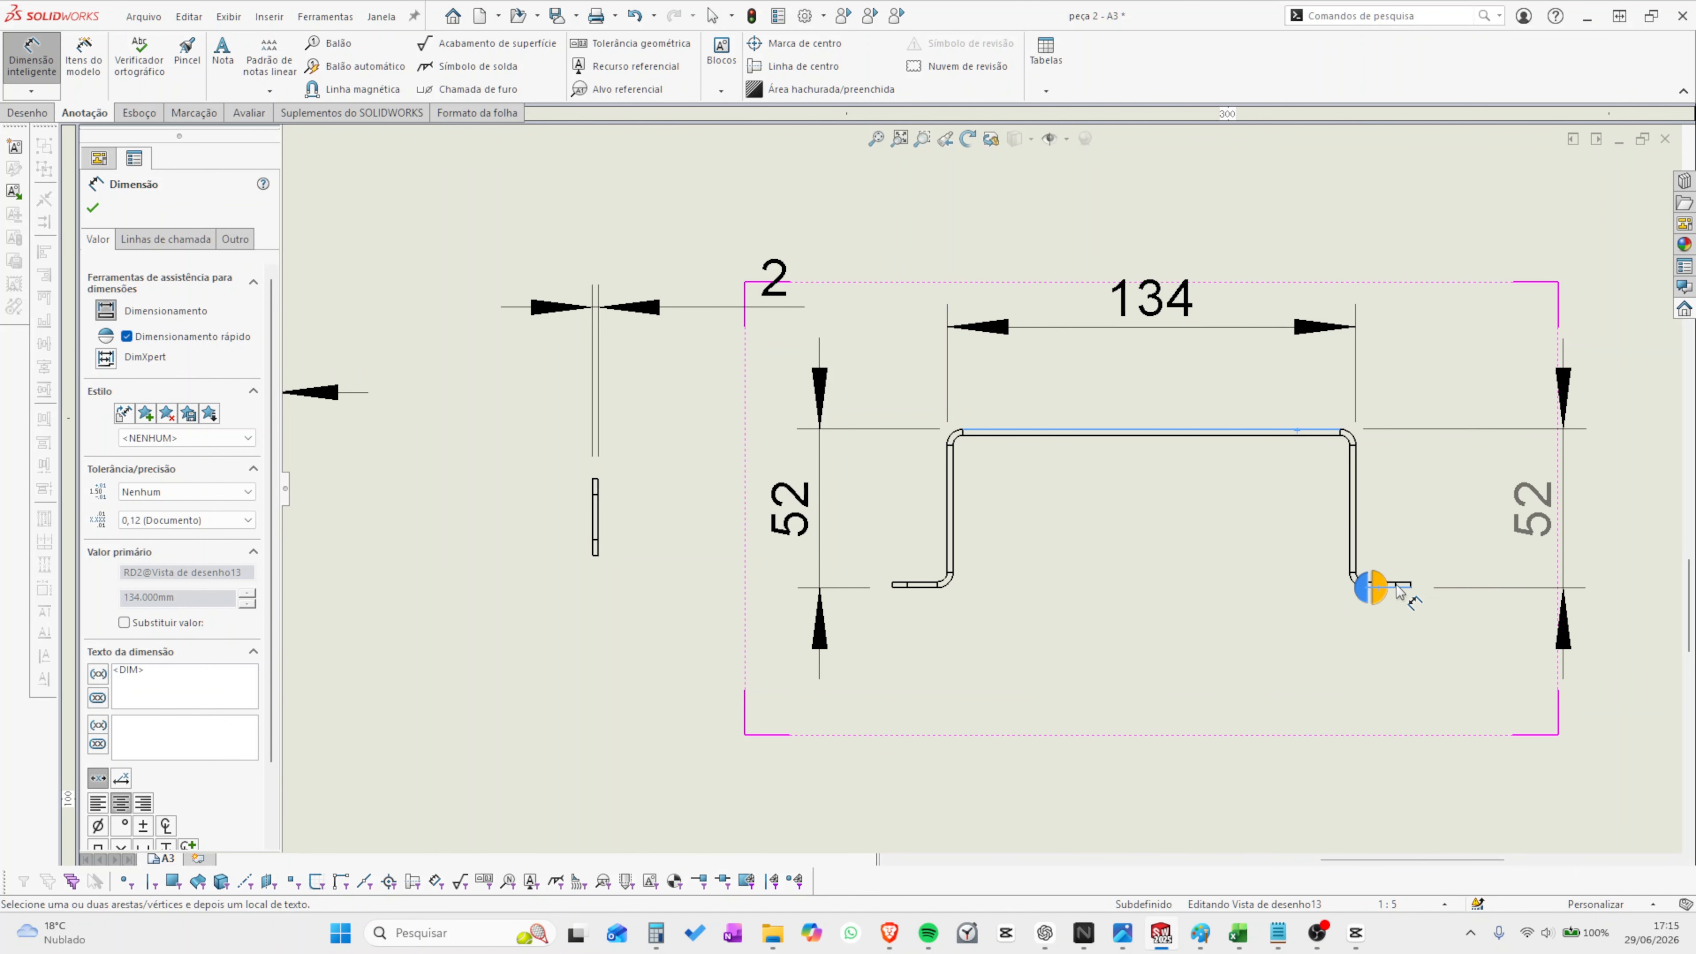
left_click(1478, 539)
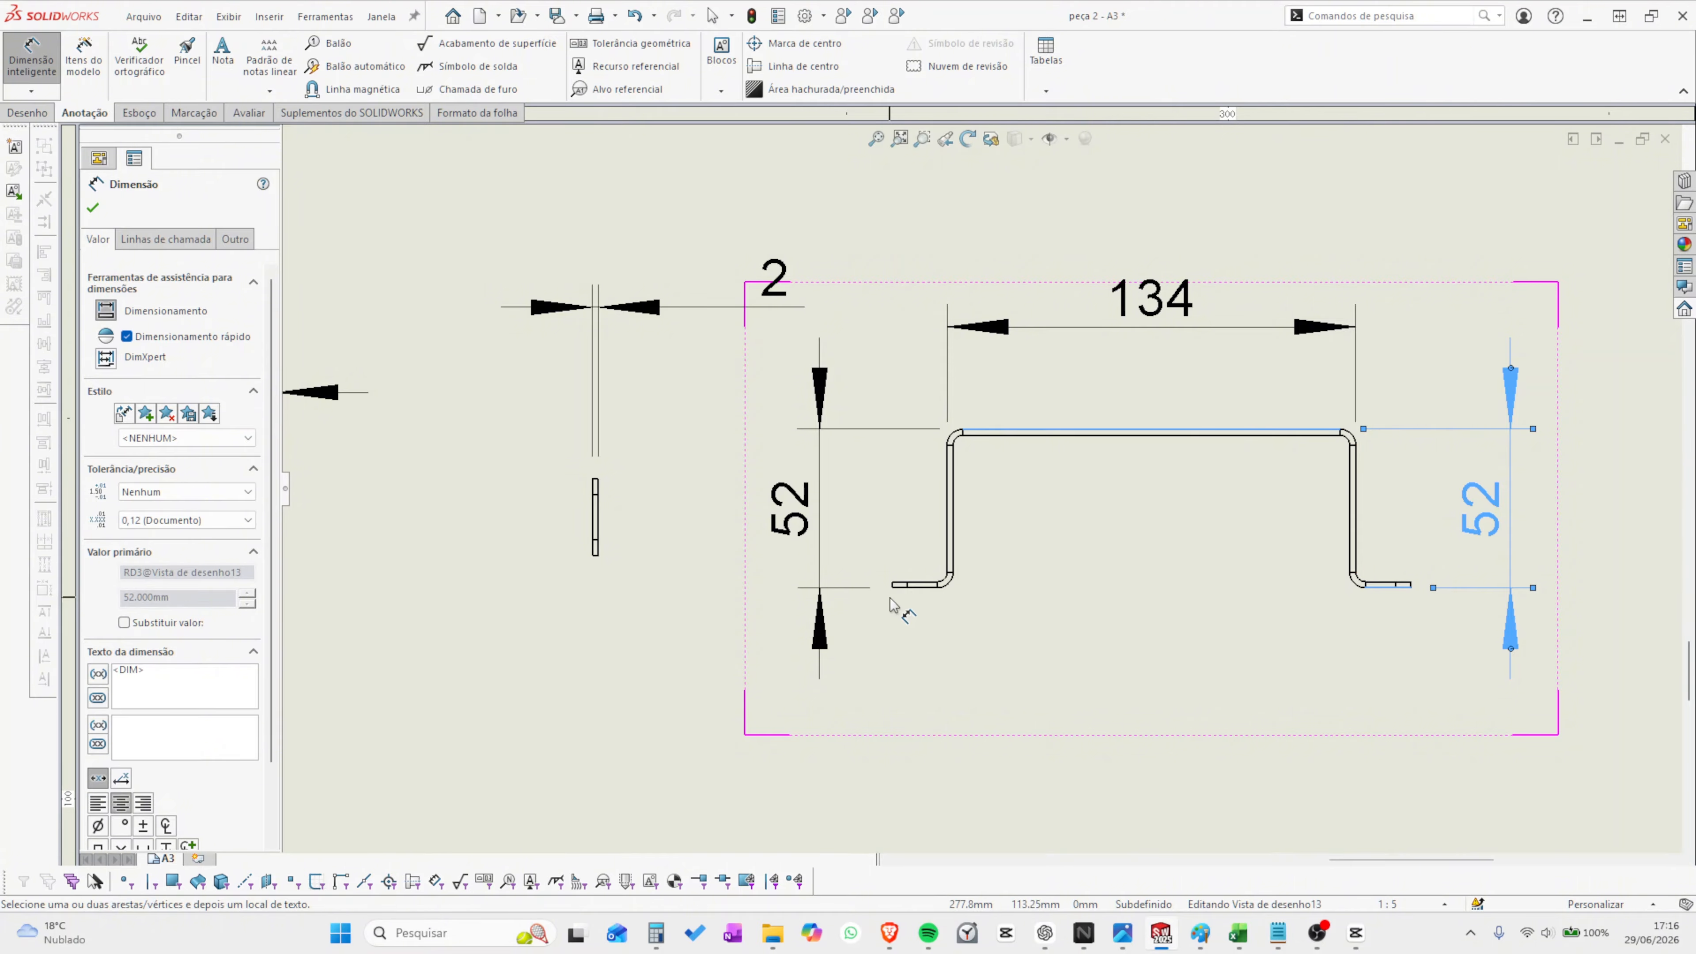
- Dimension the handle's left foot flange from its free end to the inner face of the left leg, below the profile
scroll(925, 574, "down", 5)
left_click(926, 531)
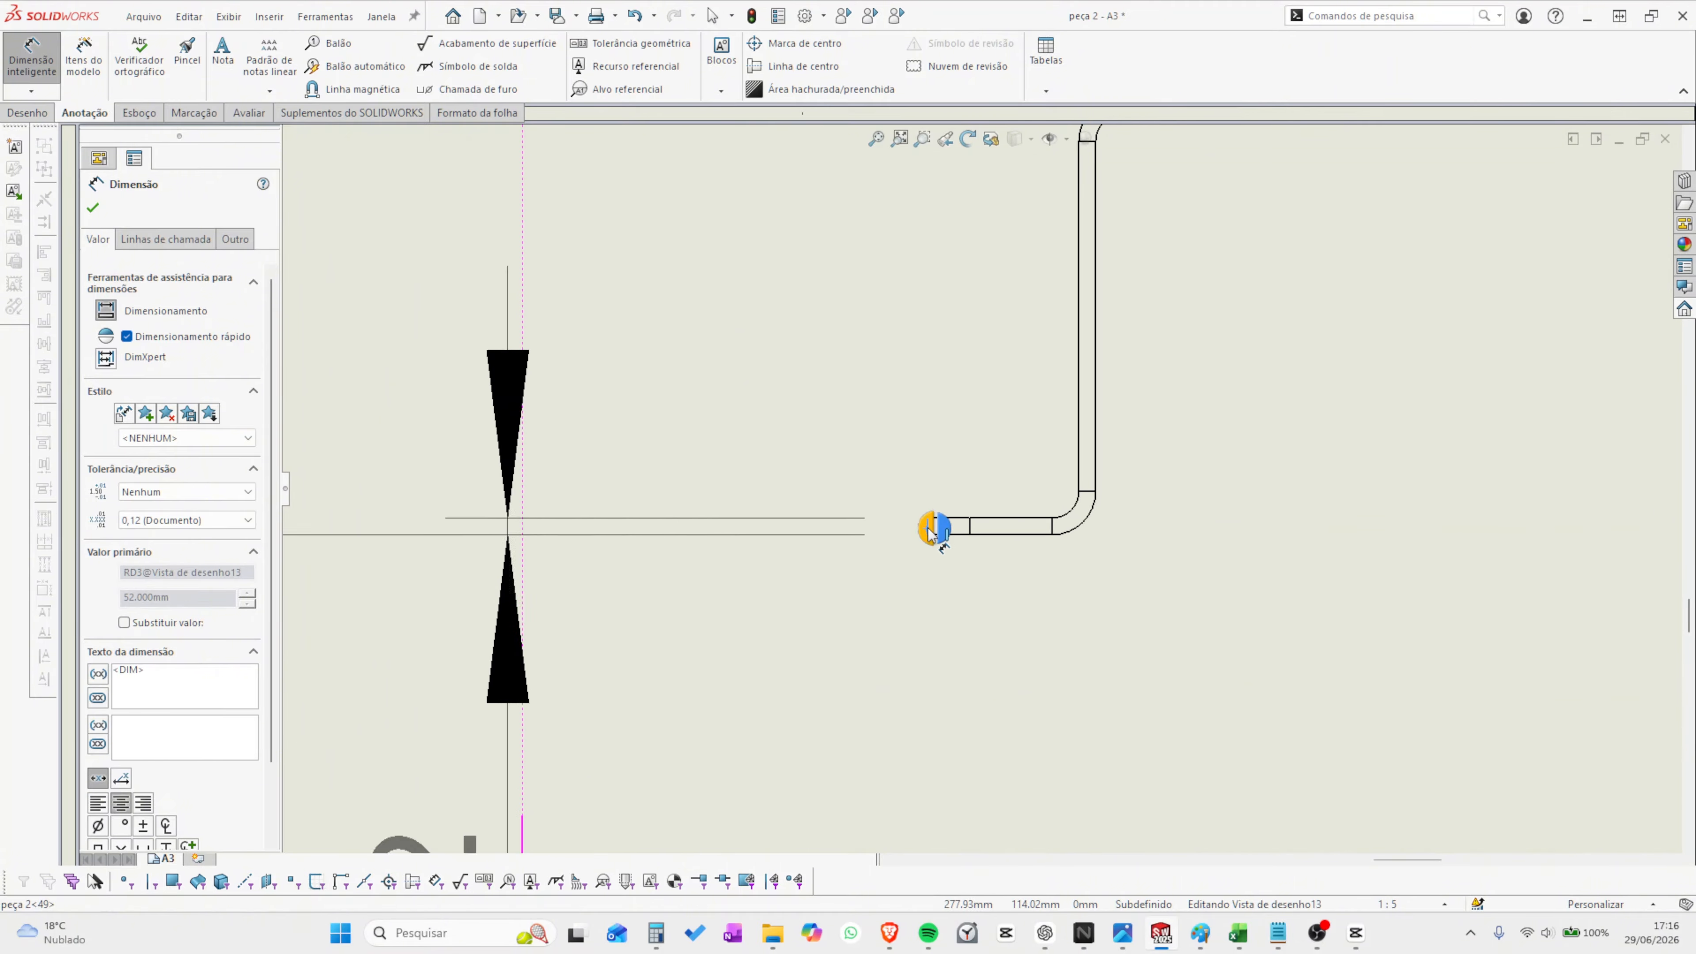
left_click(1099, 438)
scroll(1122, 672, "up", 4)
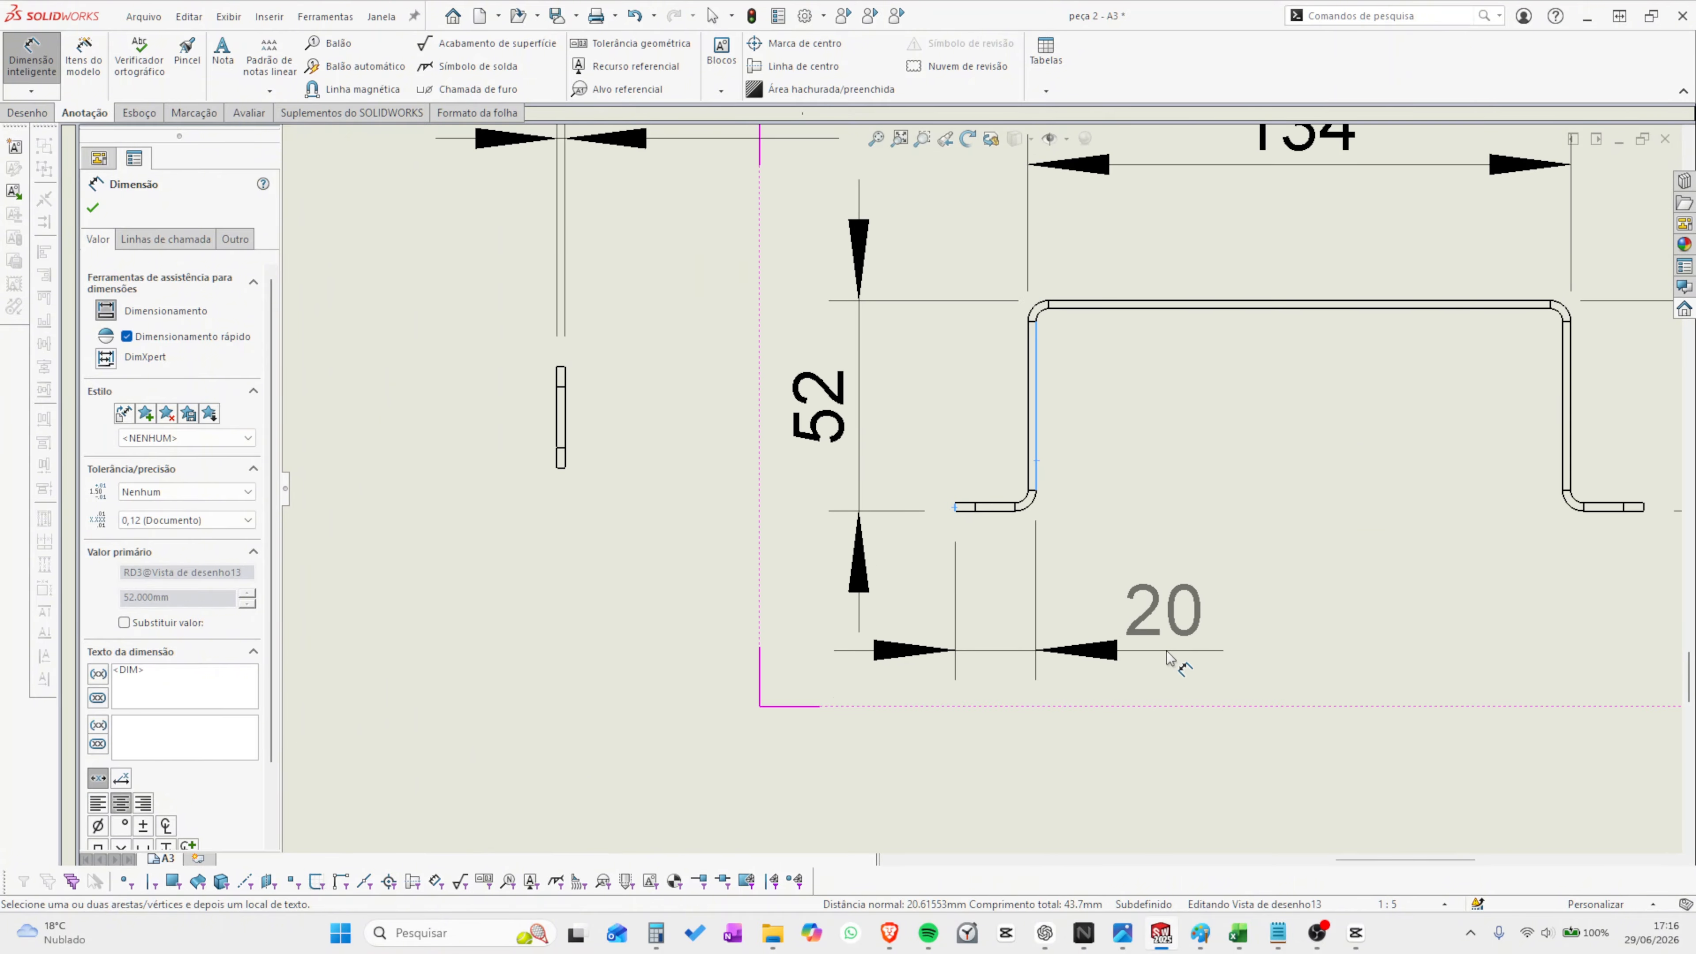
left_click(1184, 692)
scroll(1344, 557, "up", 3)
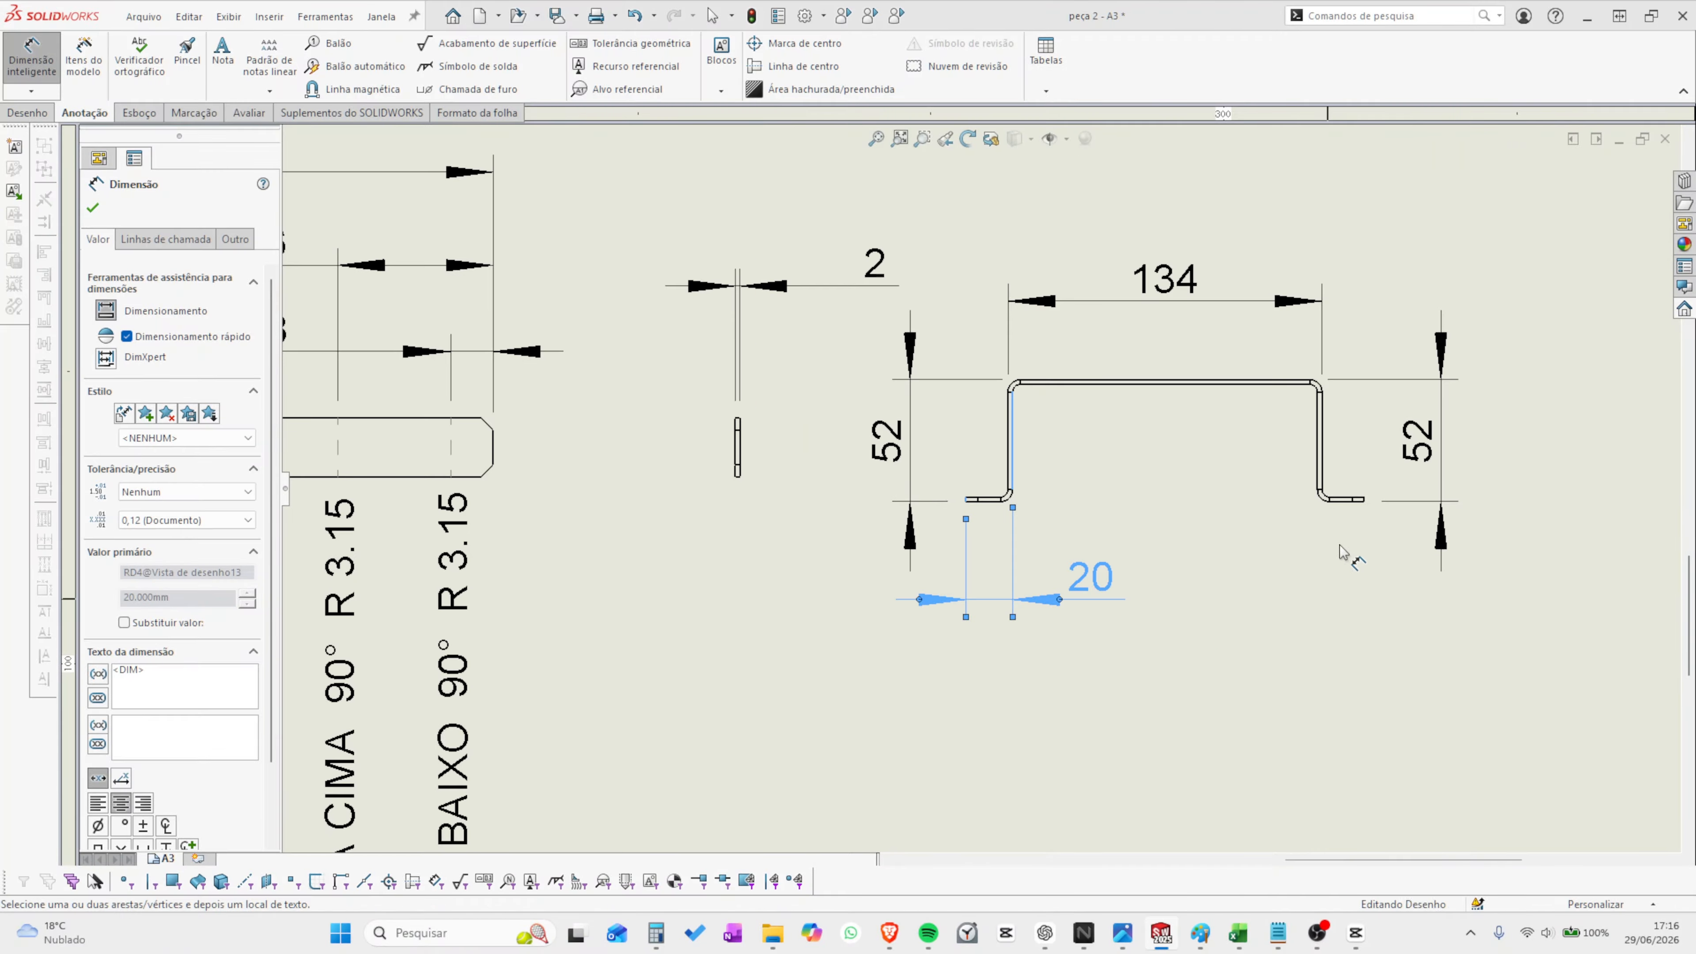
- Dimension the handle's right foot flange from the inner face of the right leg to its free end, aligned with the left flange dimension
scroll(1290, 508, "down", 6)
left_click(1143, 417)
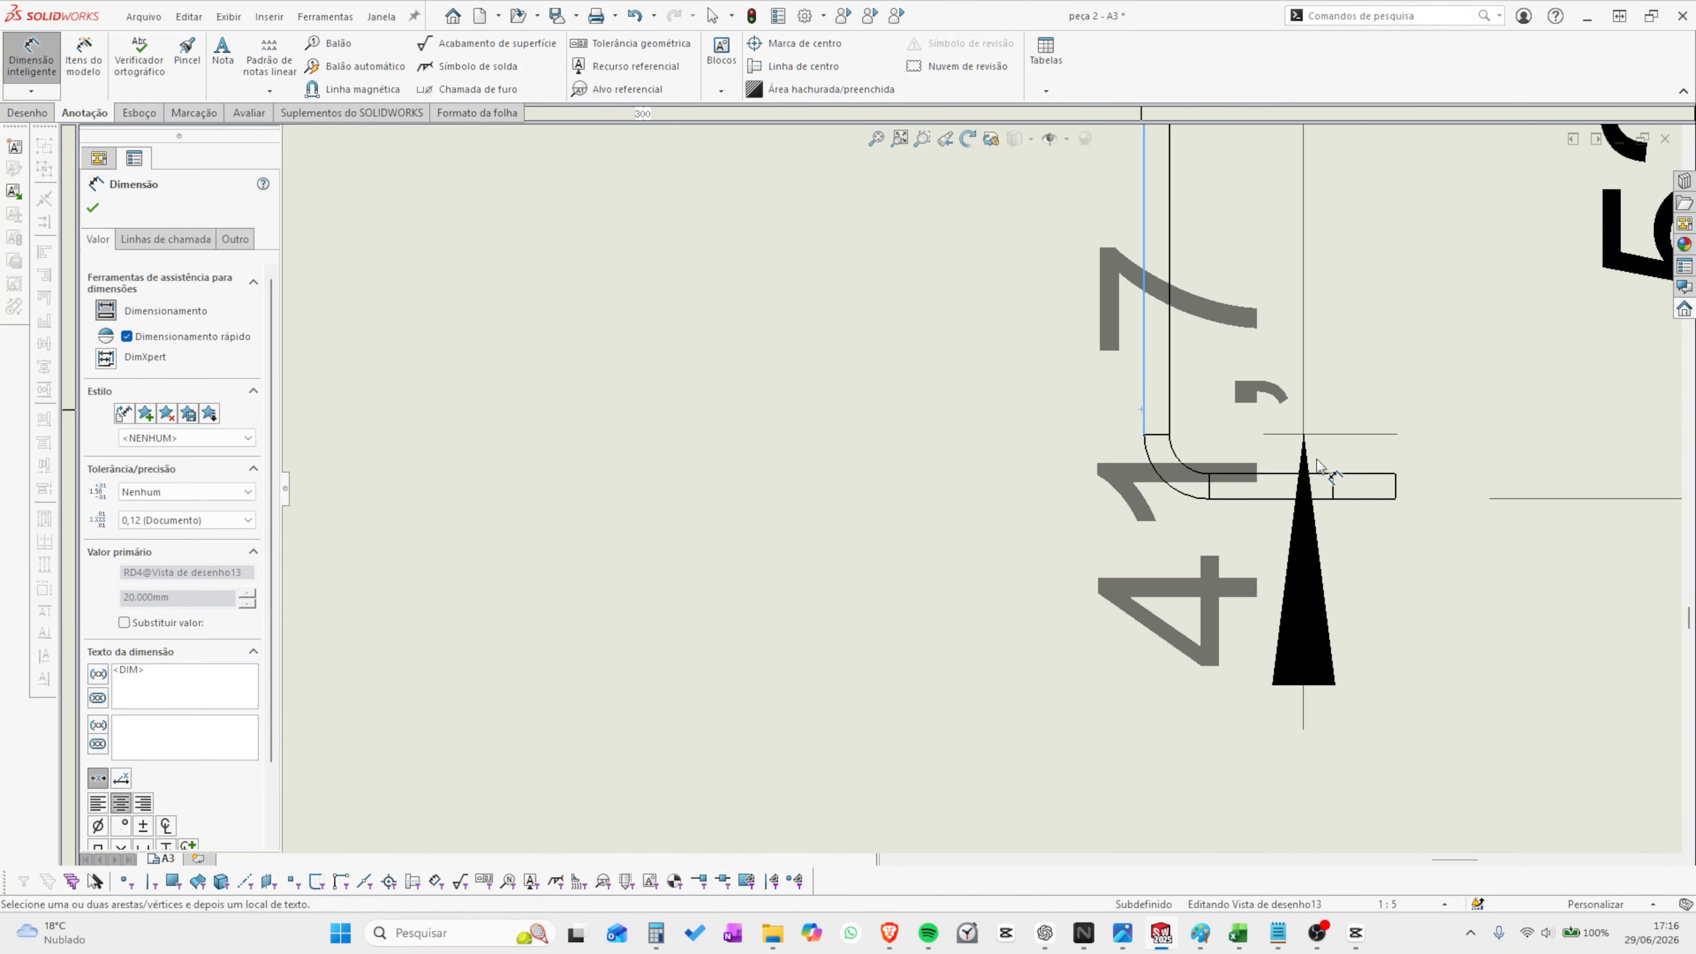
scroll(979, 488, "up", 2)
scroll(982, 658, "up", 3)
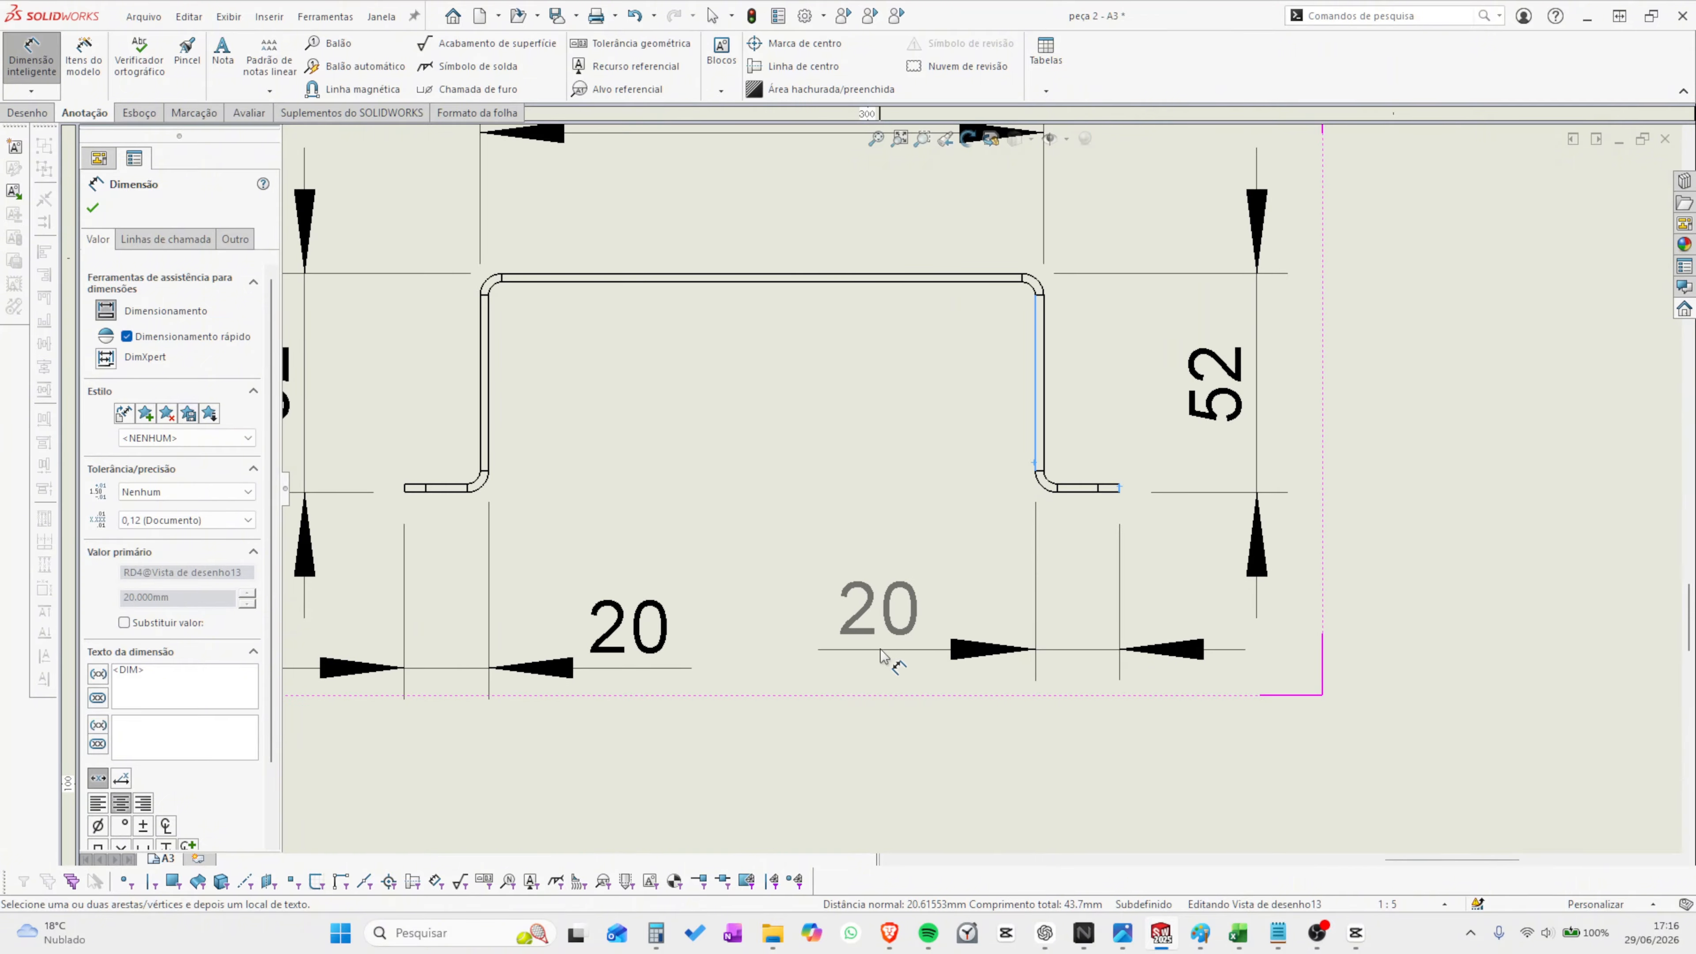
left_click(879, 668)
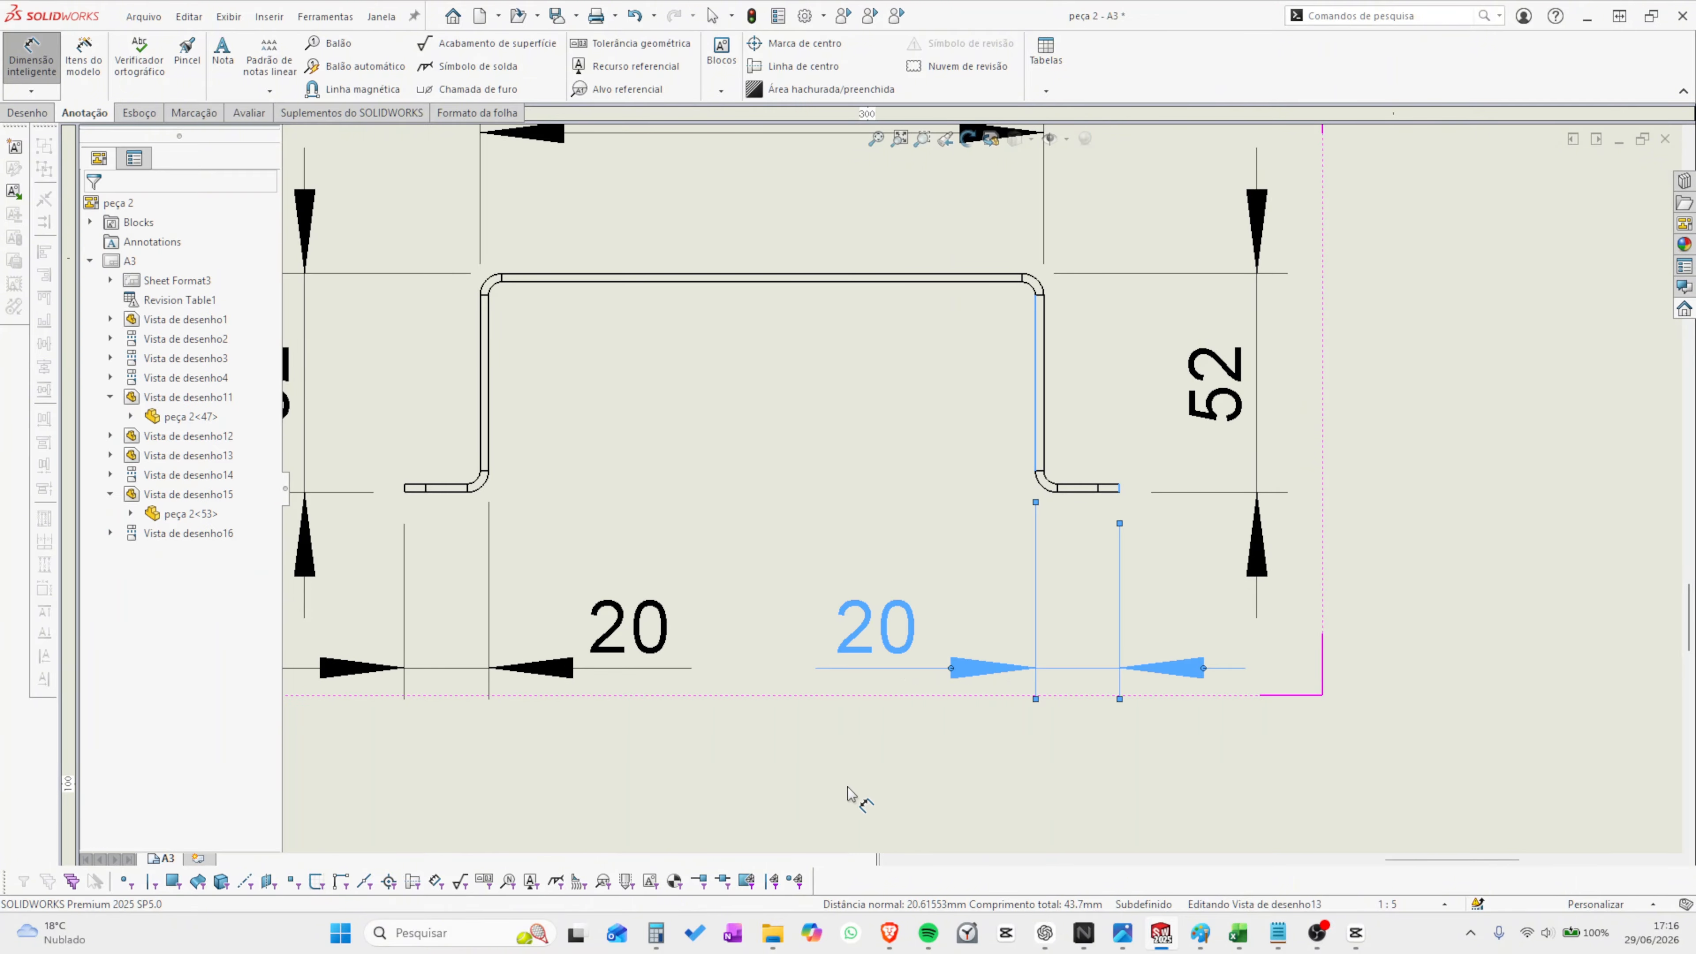
left_click(816, 532)
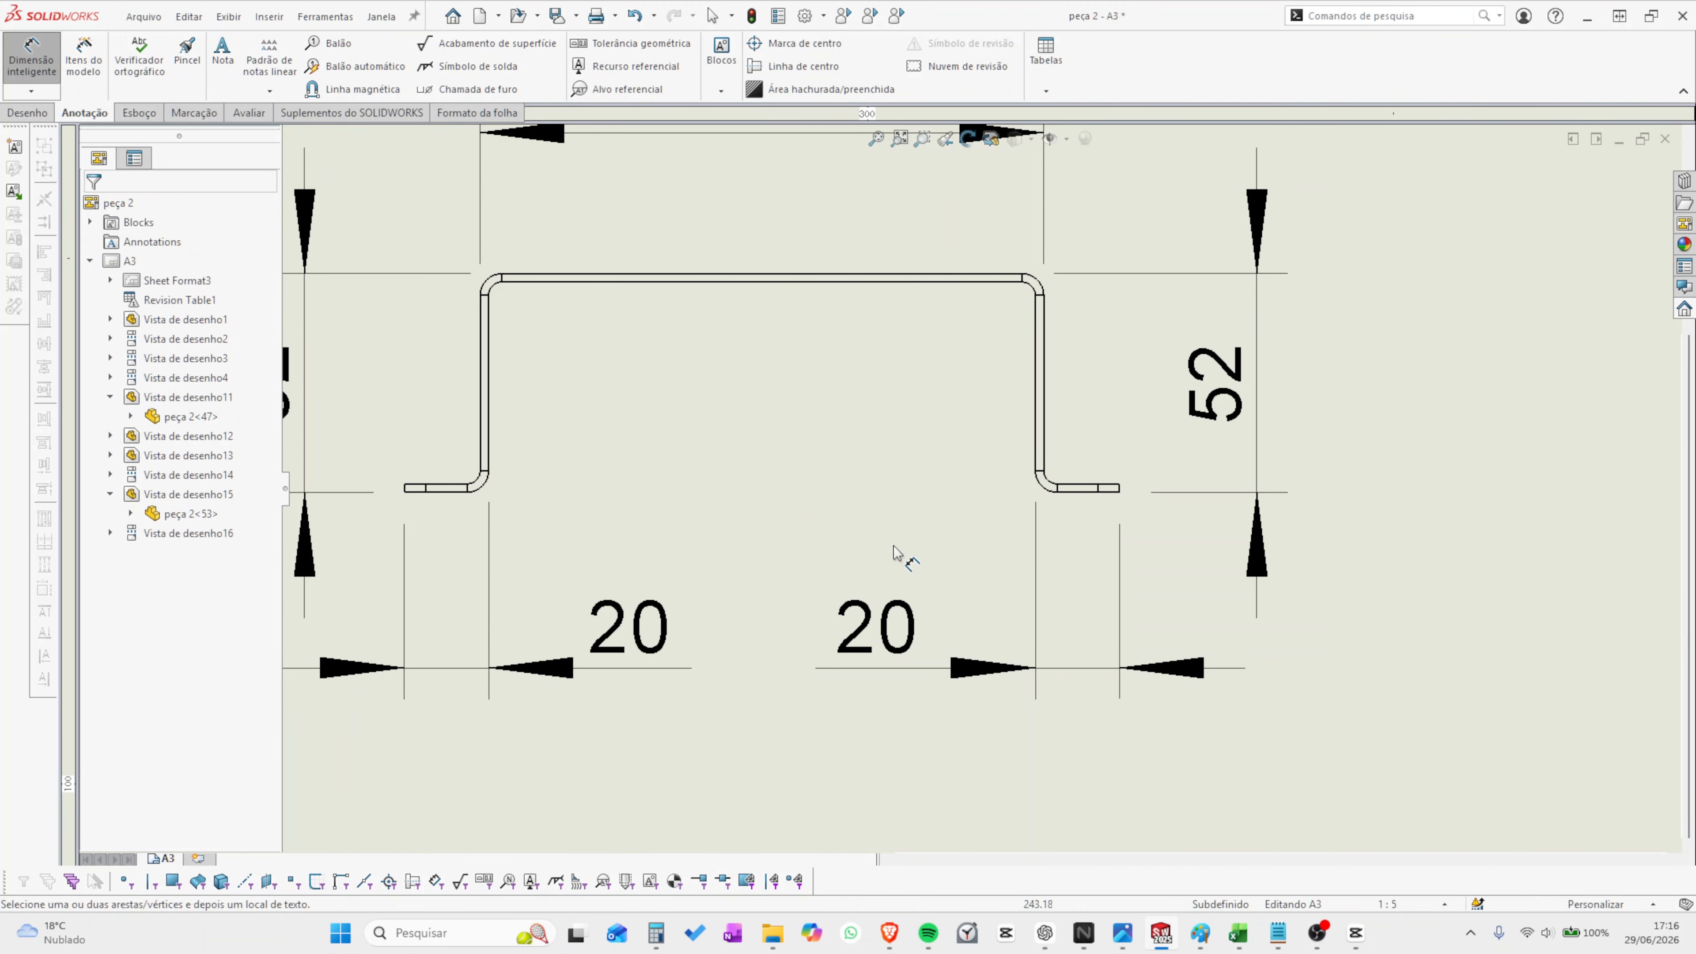
- Examine the sheet's flat patterns, folded handle profile and assembled views for bend information still missing
scroll(897, 556, "up", 10)
scroll(773, 652, "down", 3)
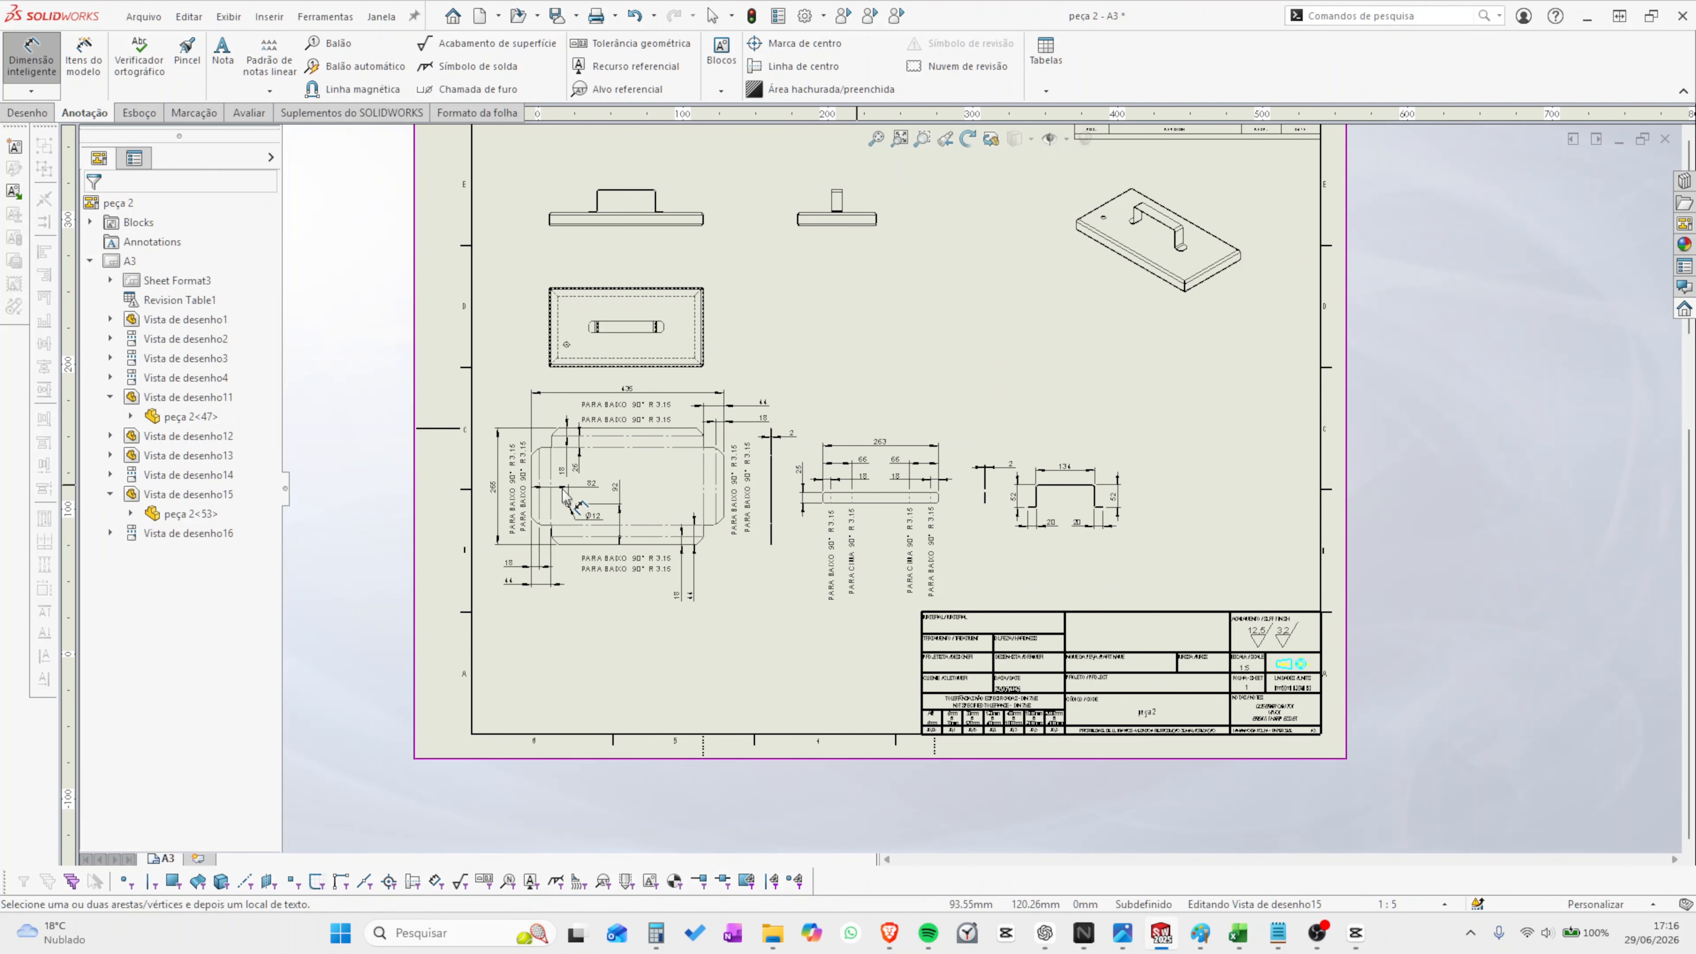
scroll(653, 498, "down", 5)
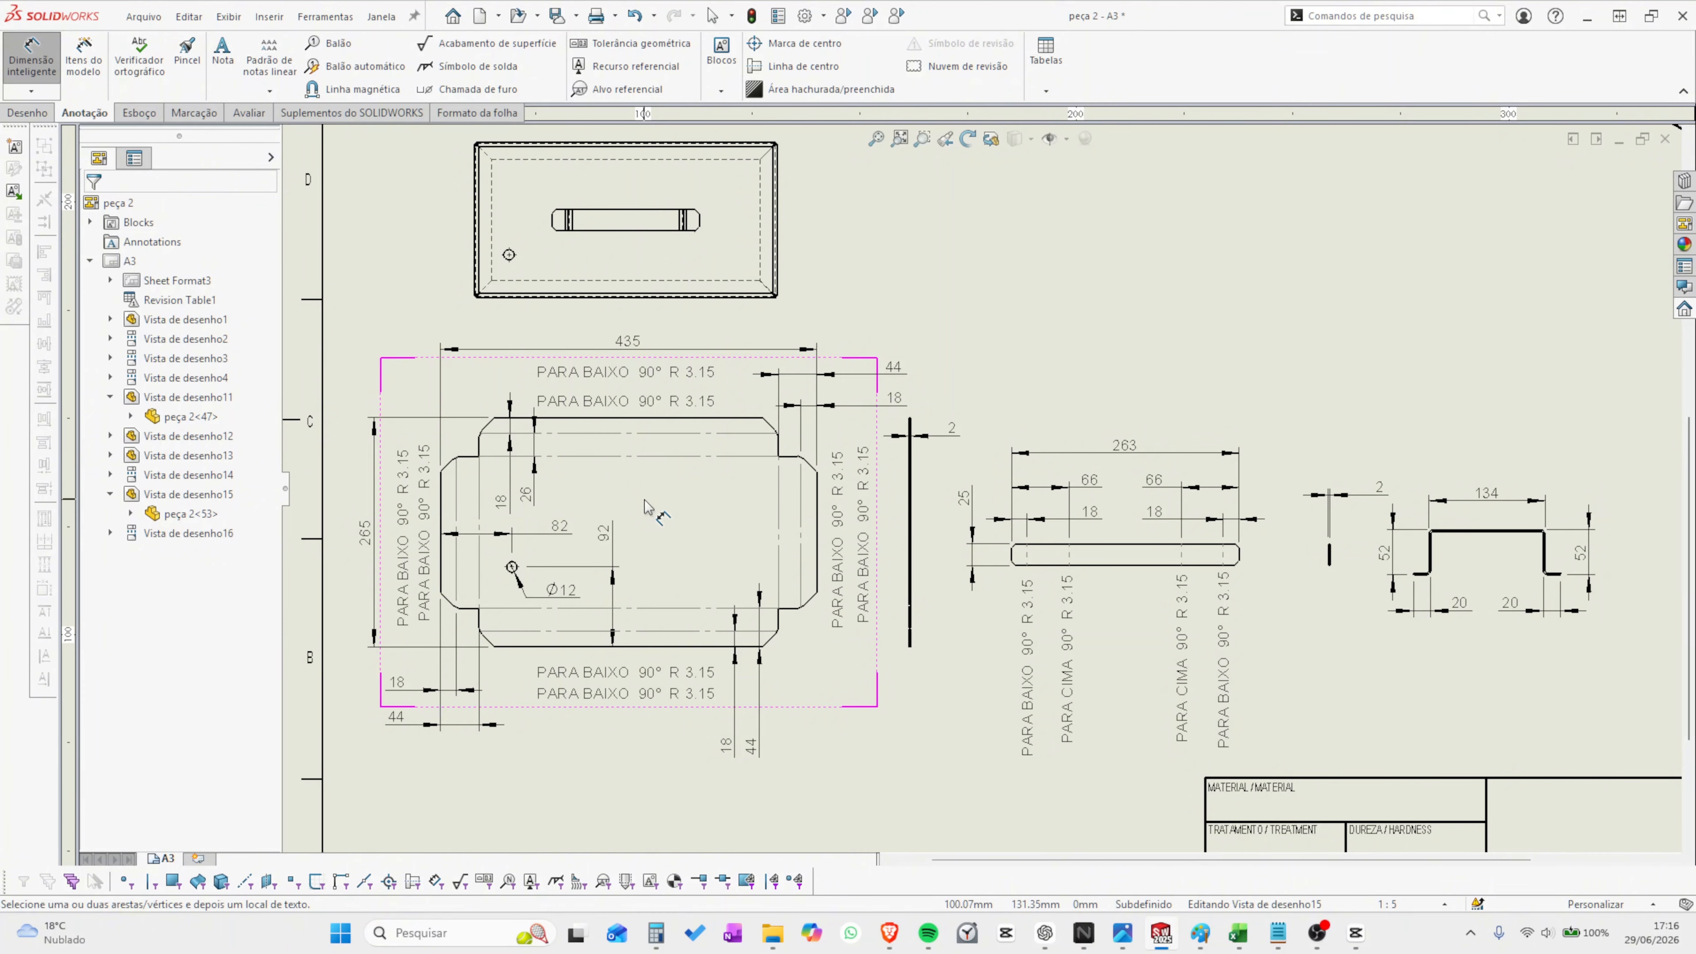
scroll(647, 508, "up", 5)
scroll(1126, 422, "up", 2)
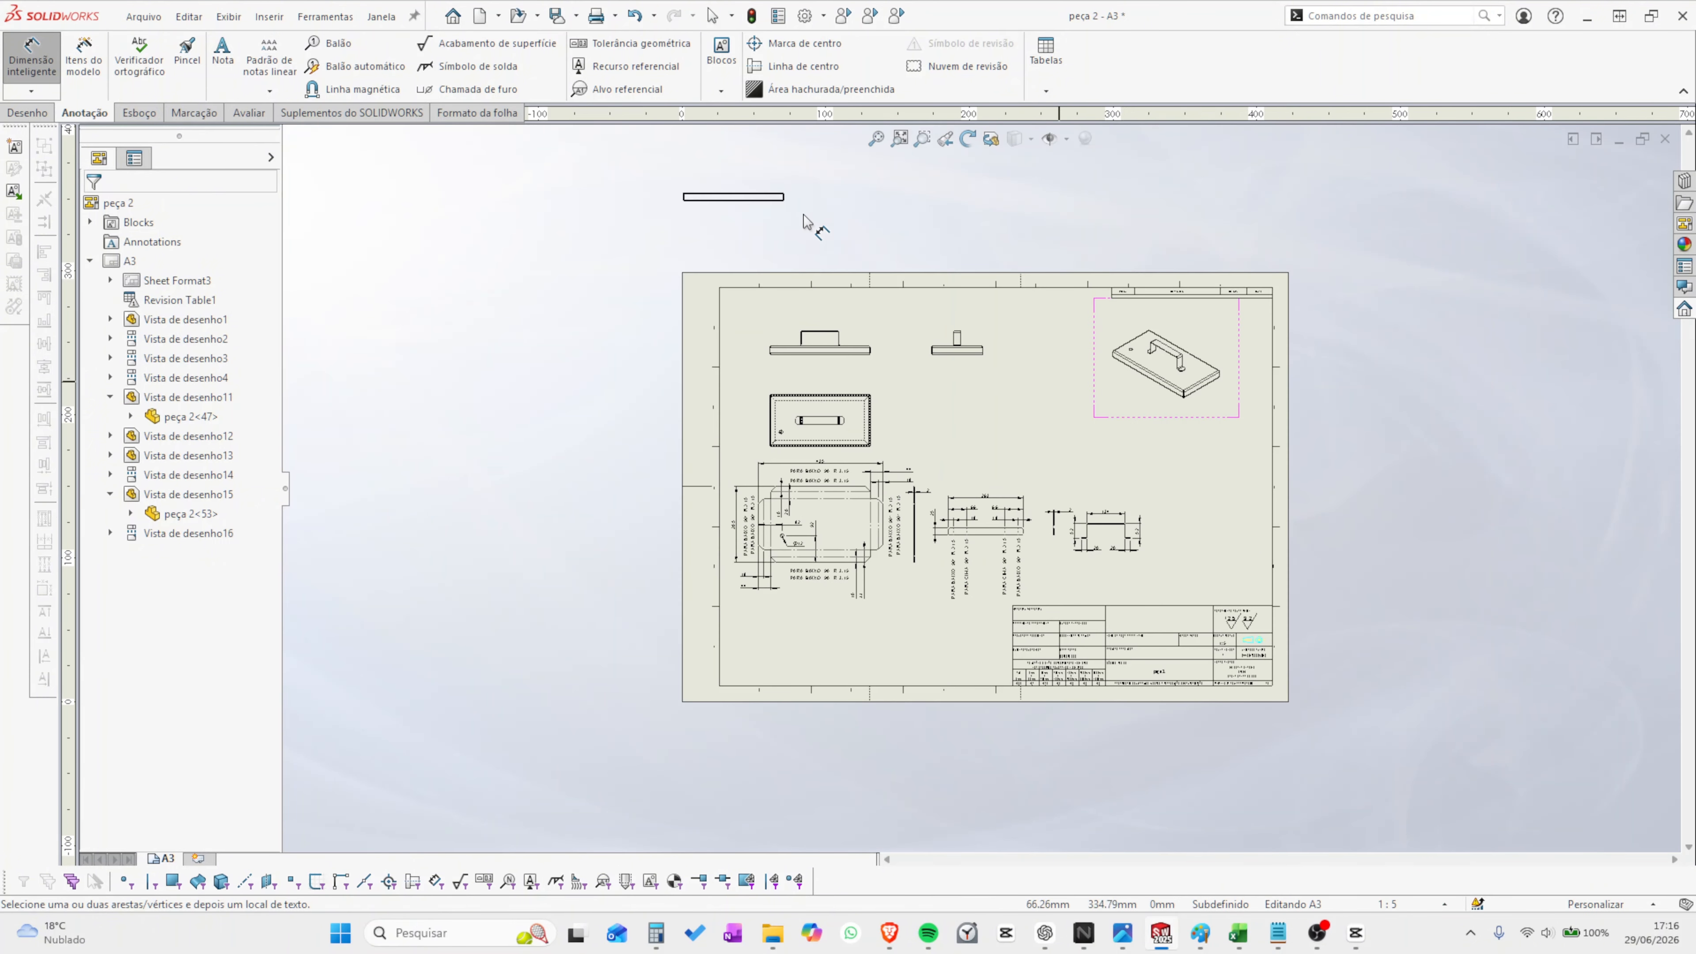
scroll(1102, 540, "up", 1)
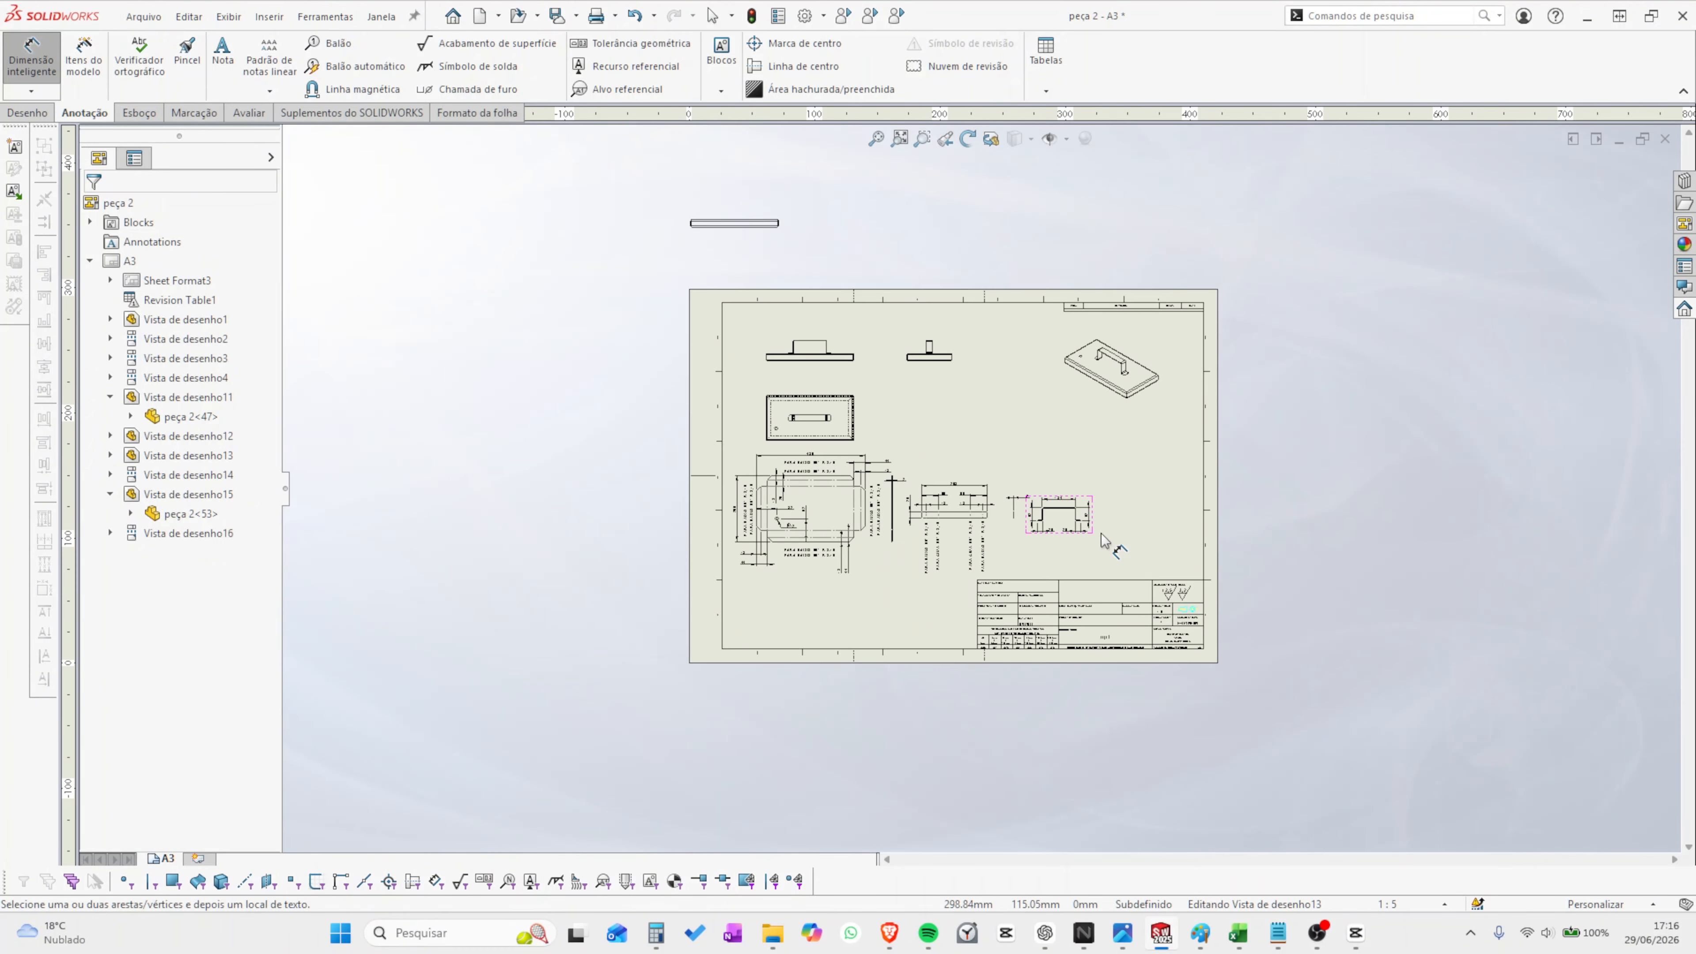
scroll(808, 376, "down", 1)
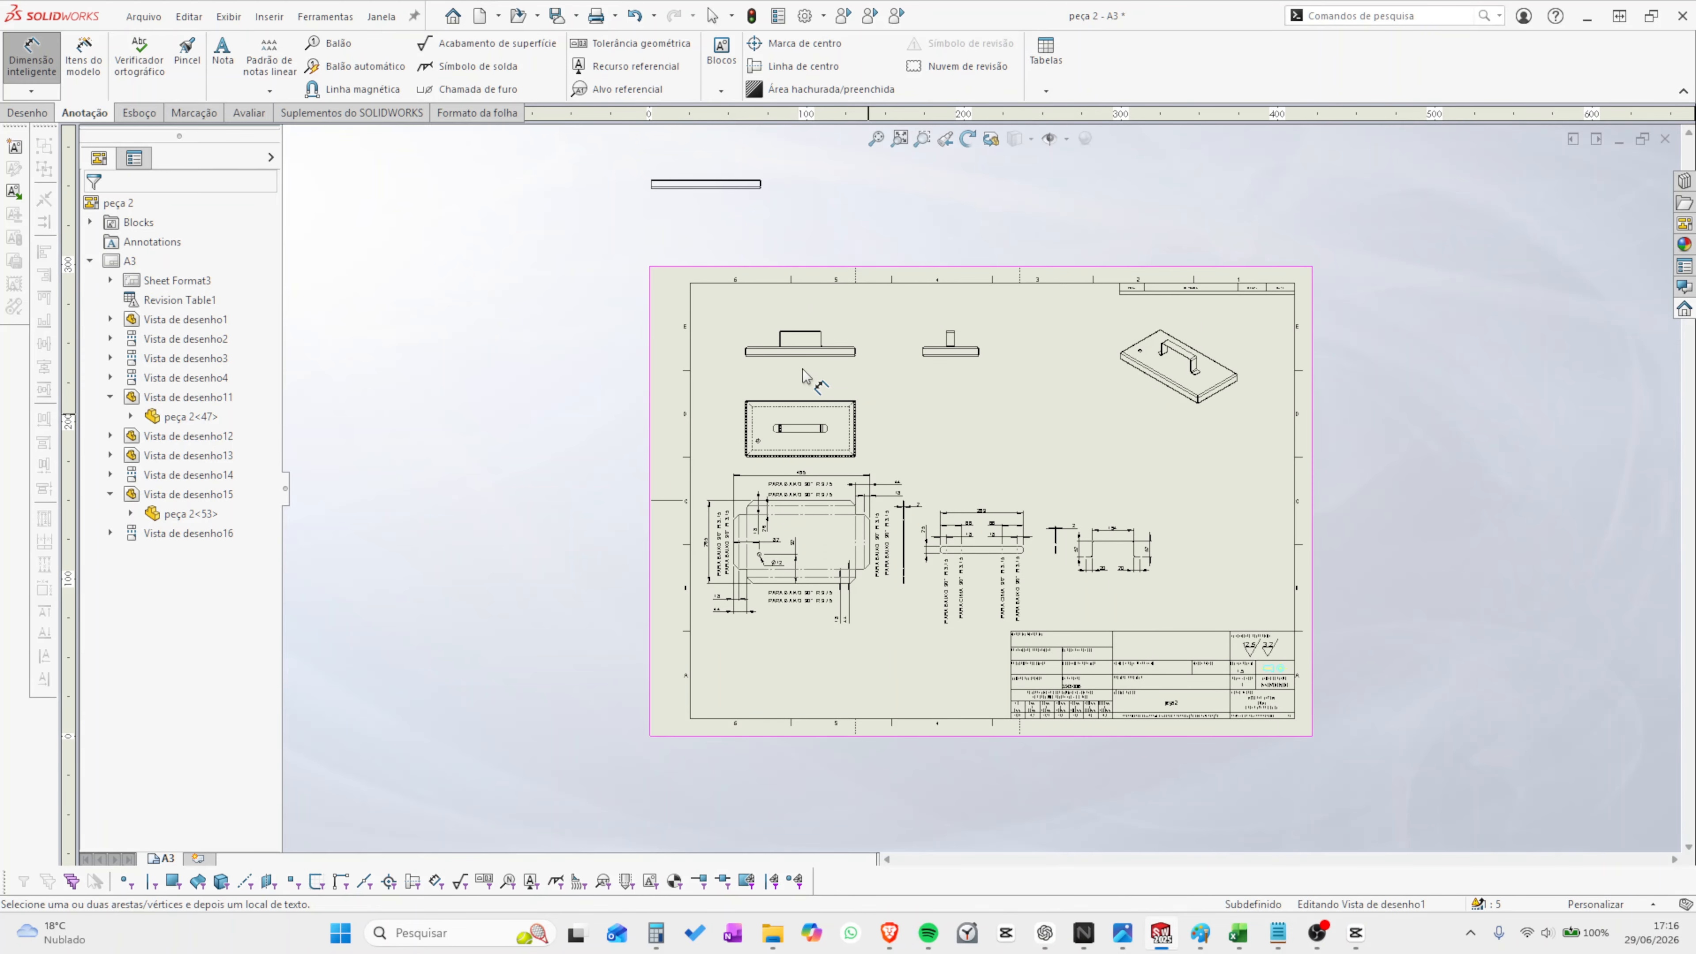
- Create a sliced vertical section view G-G through the front view left of the handle, placed between the side and isometric views
scroll(792, 374, "down", 2)
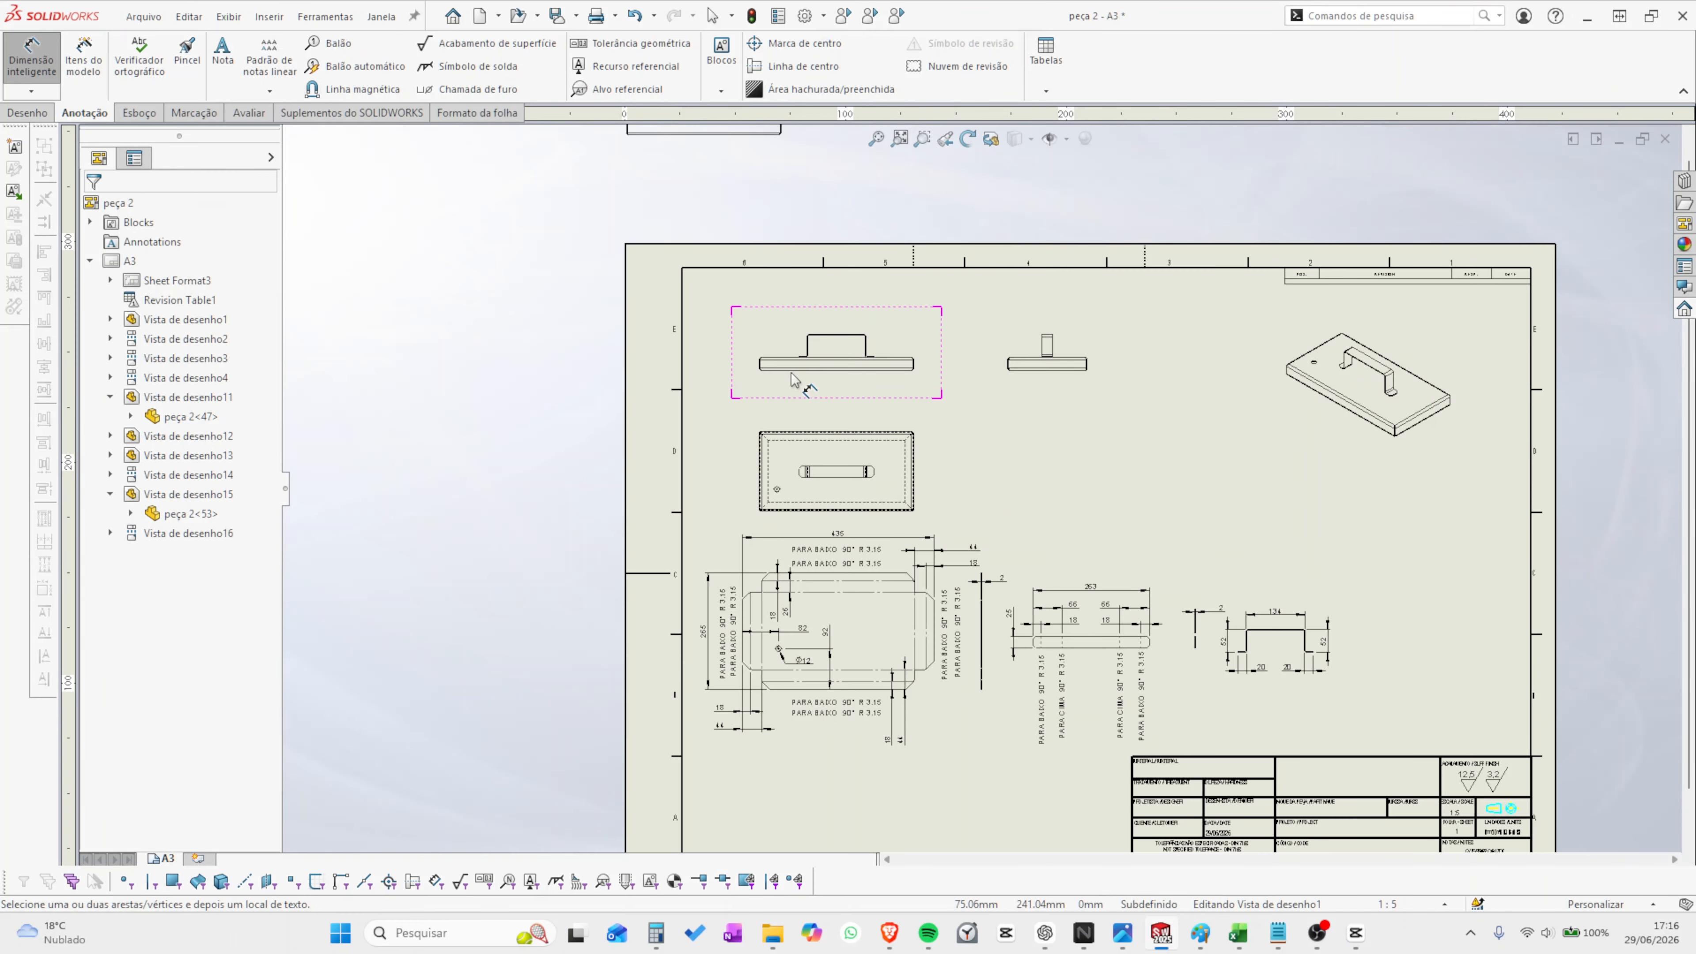
key("s")
scroll(798, 383, "down", 5)
key("Tab")
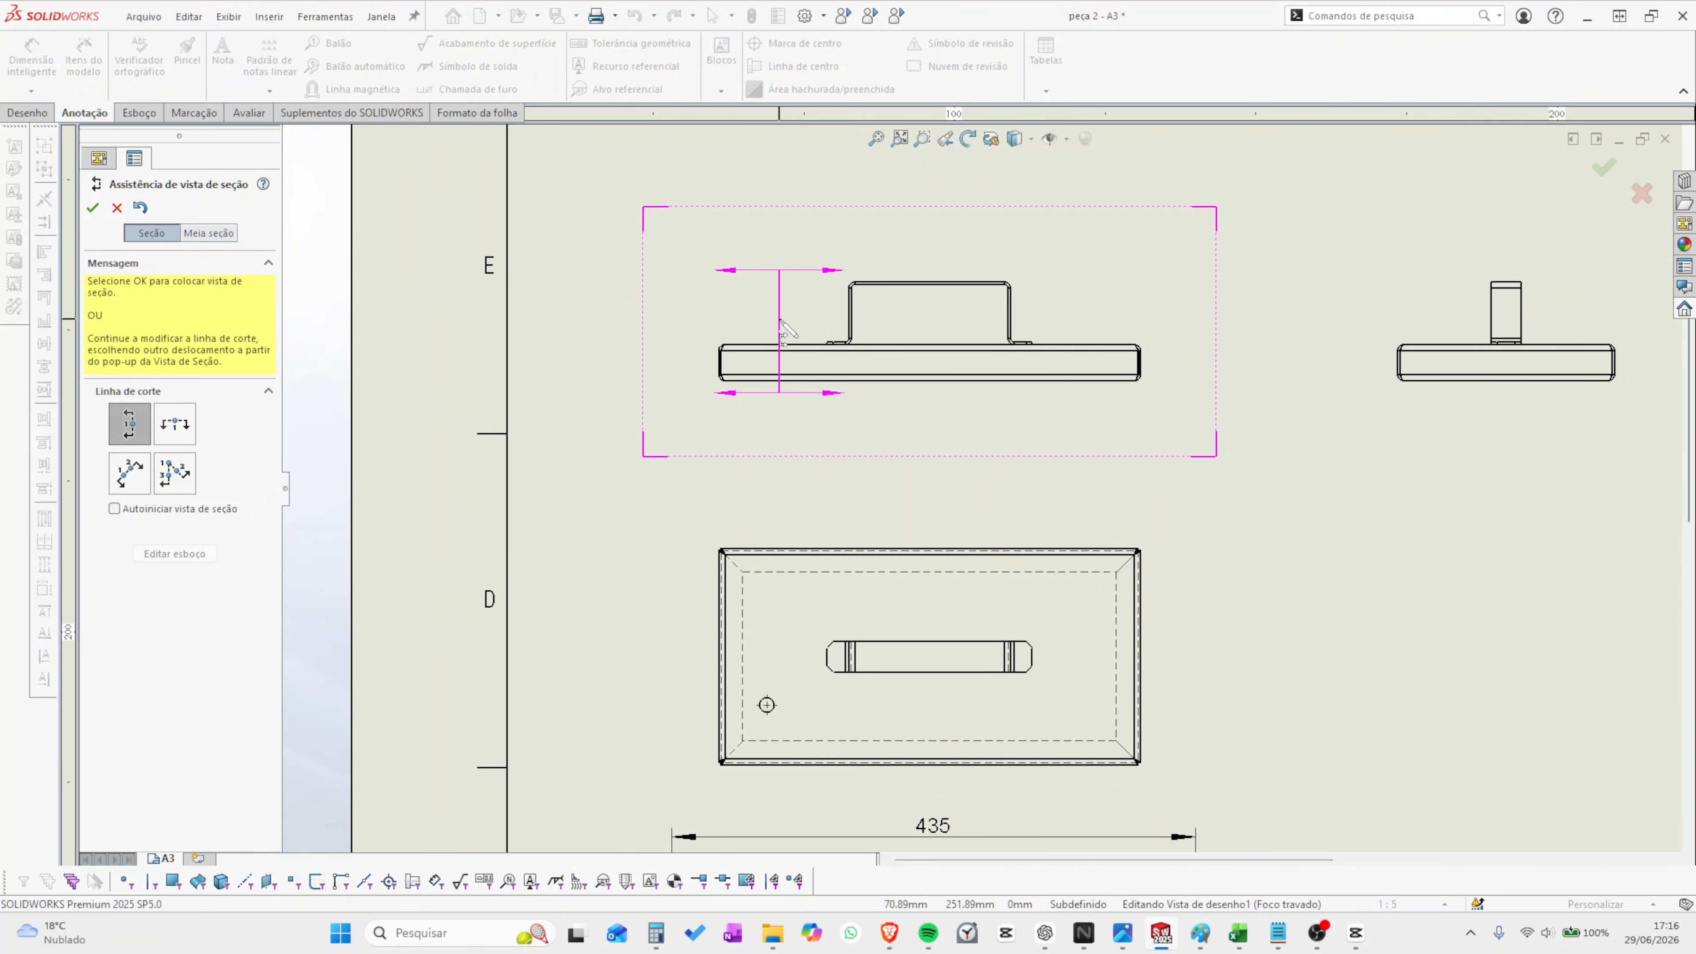
left_click(776, 327)
left_click(716, 288)
scroll(980, 489, "up", 7)
scroll(1183, 471, "down", 5)
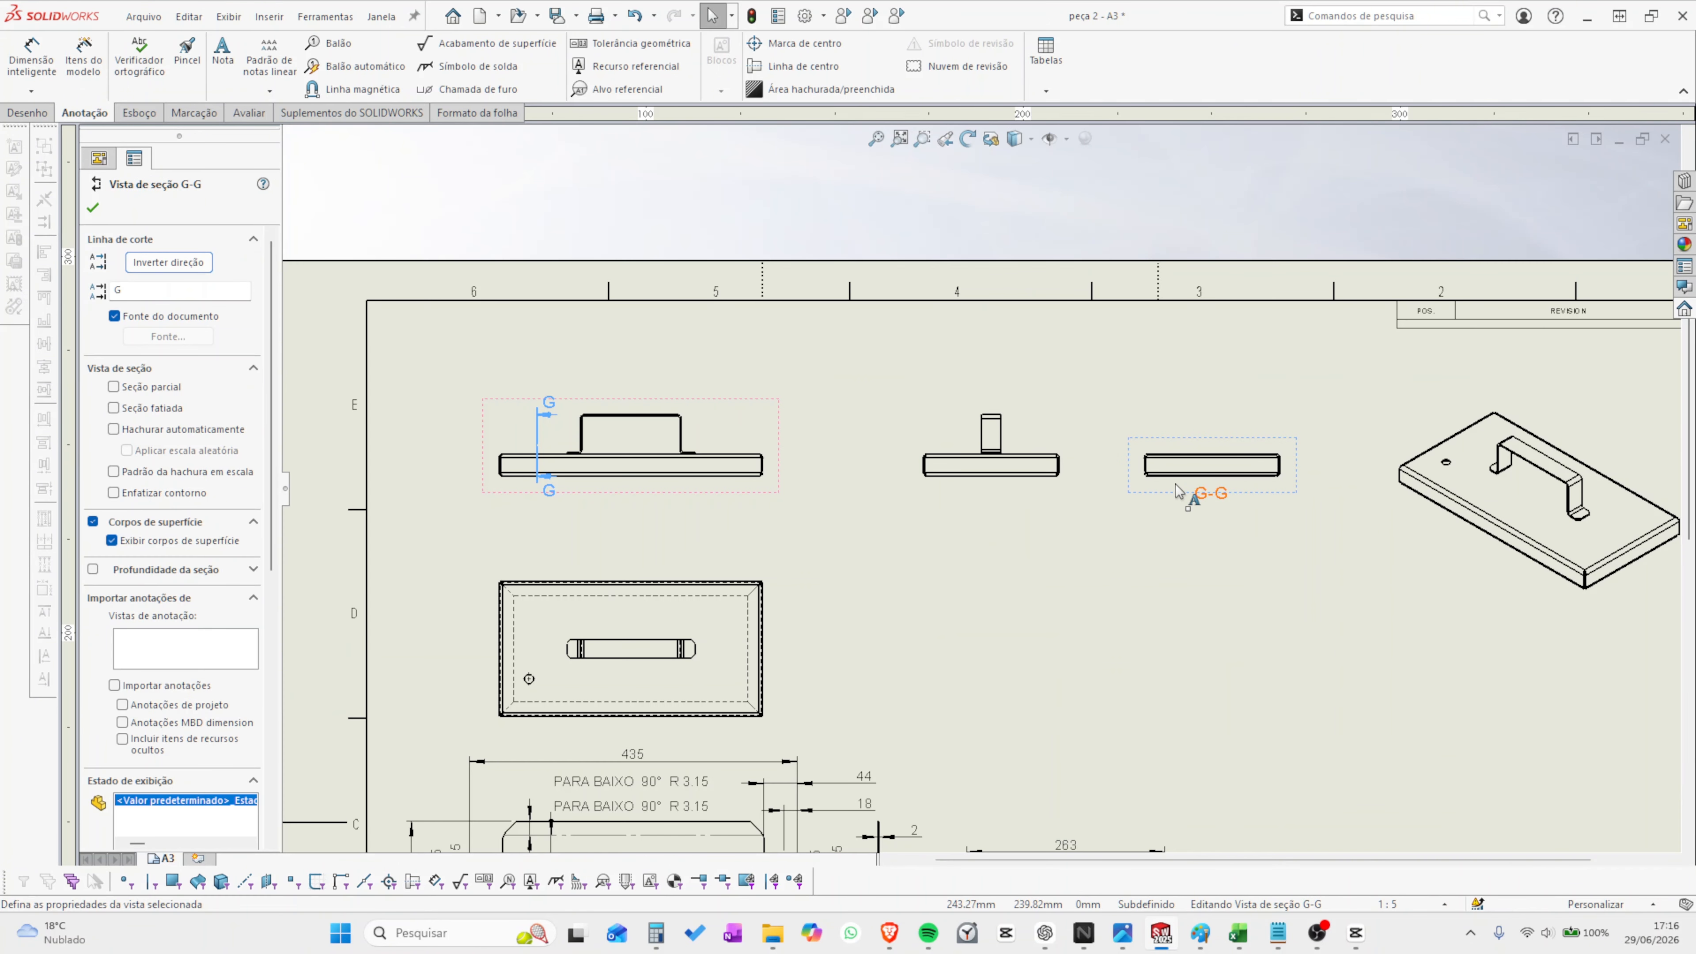
left_click(1150, 495)
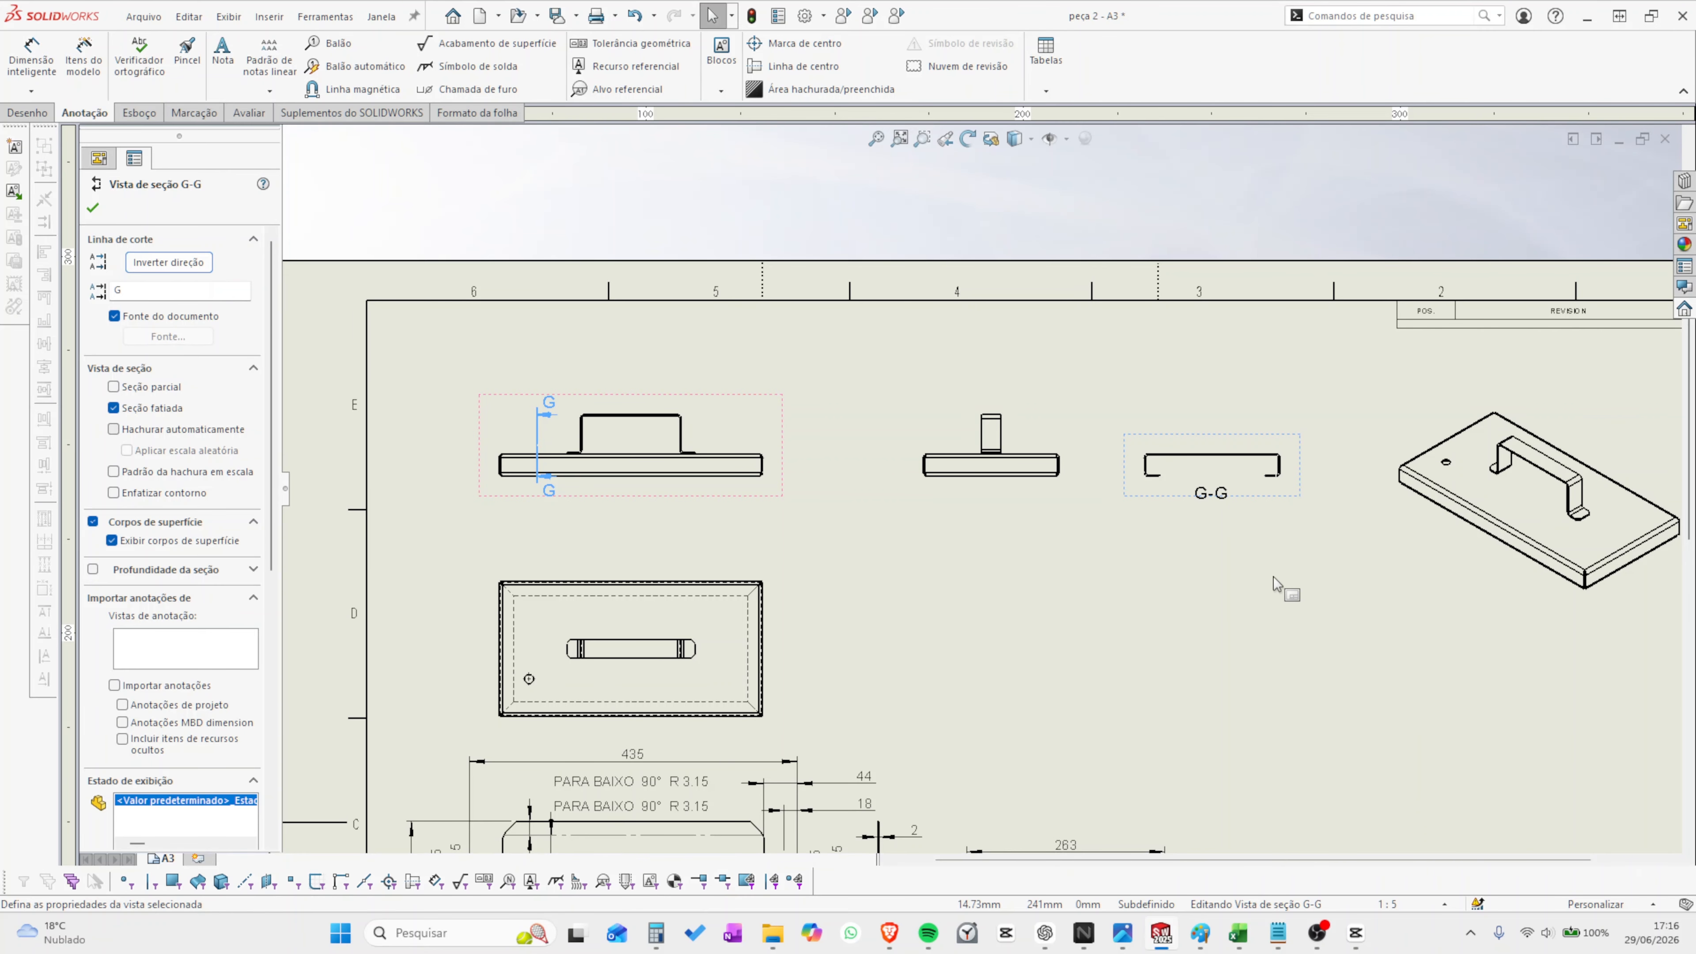
left_click(1155, 567)
- Dimension section G-G with its overall width, its overall height and the length of the left return flange
right_click_drag(1157, 567, 1176, 521)
scroll(1189, 493, "down", 7)
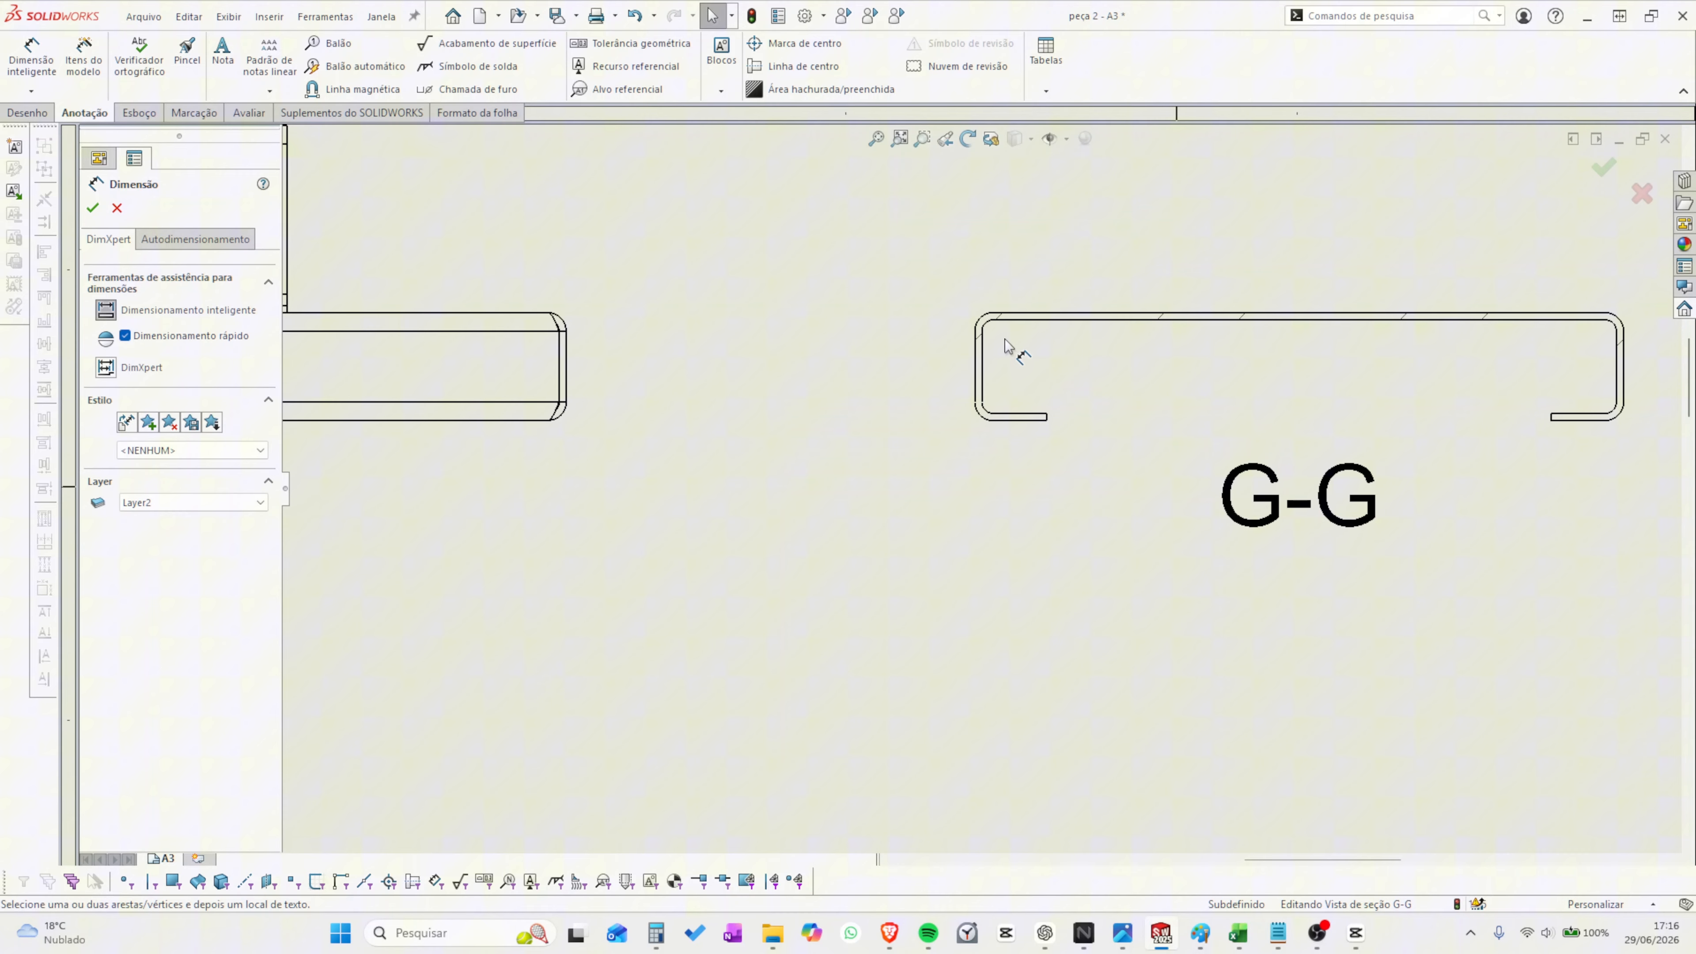
left_click(976, 347)
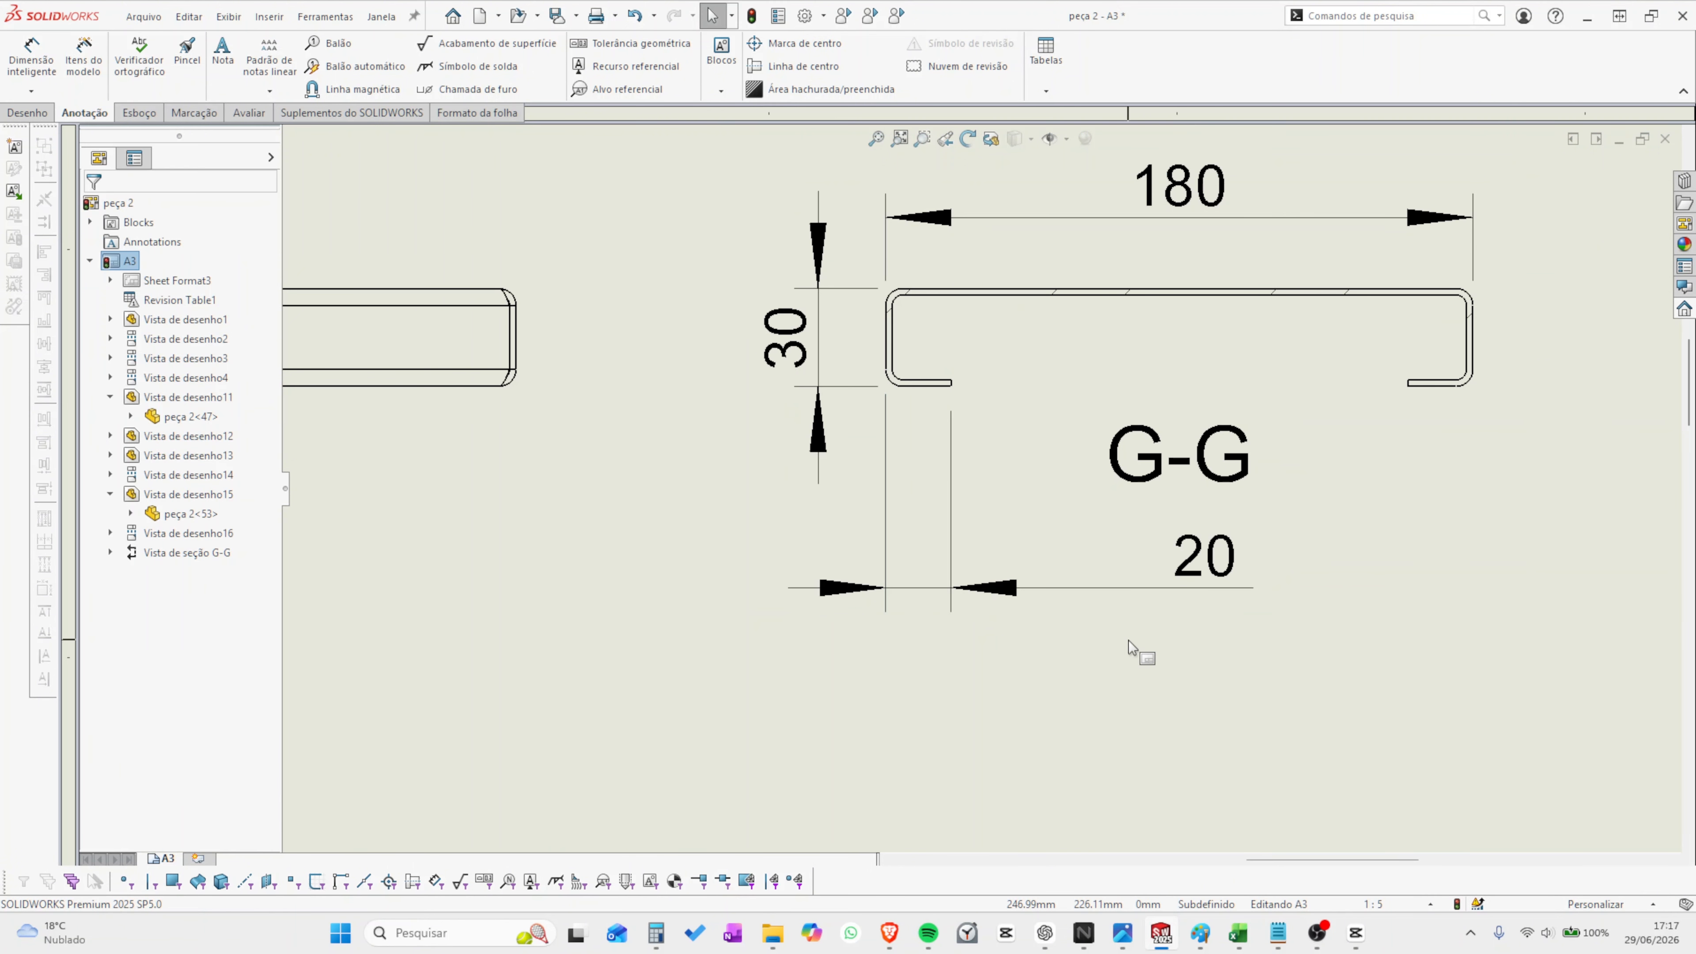
scroll(1036, 350, "up", 3)
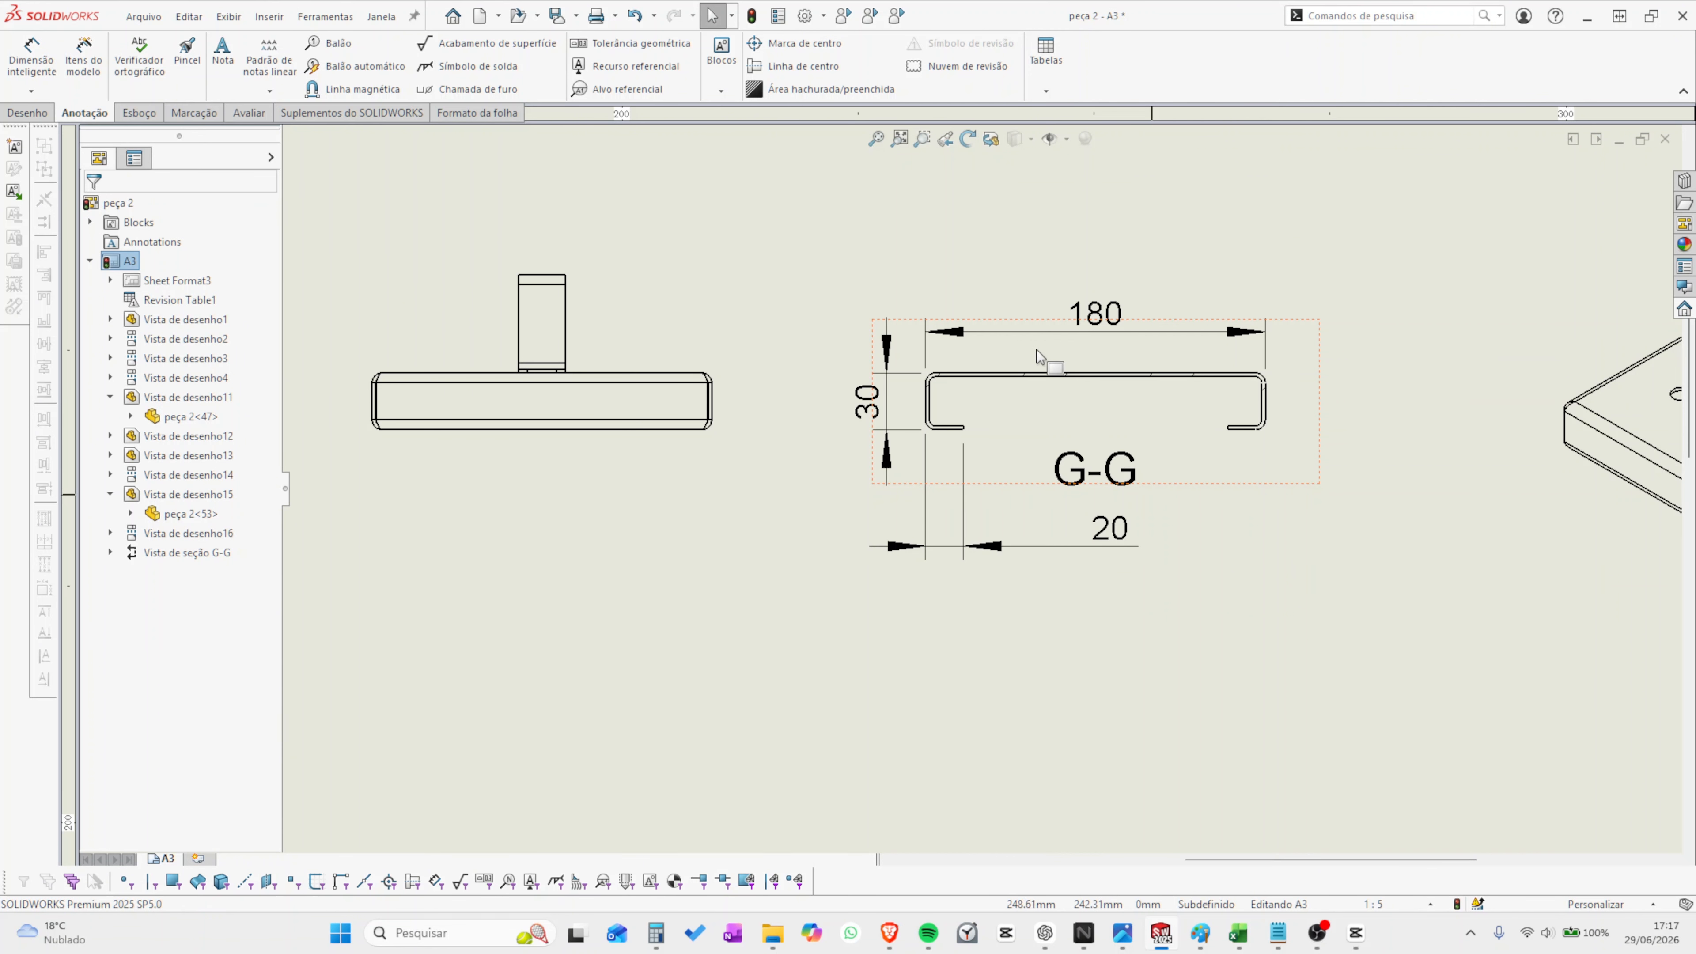
scroll(770, 569, "up", 4)
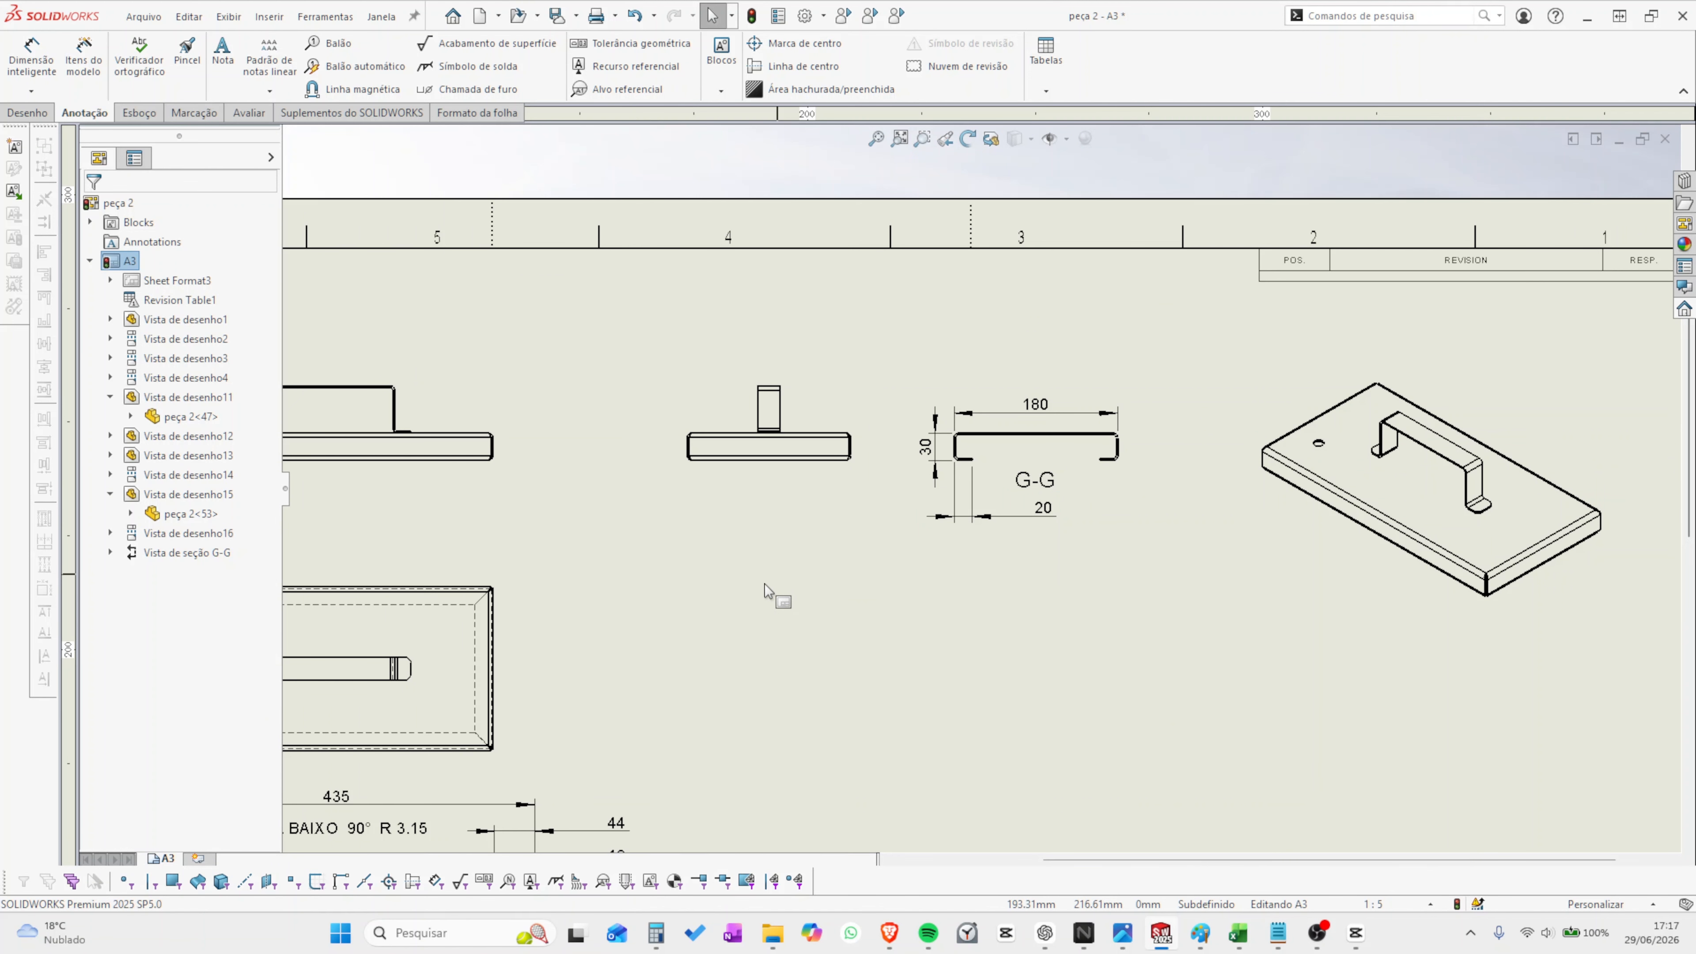
- Move the top view of the assembled part slightly closer to the front view above it
scroll(602, 508, "down", 3)
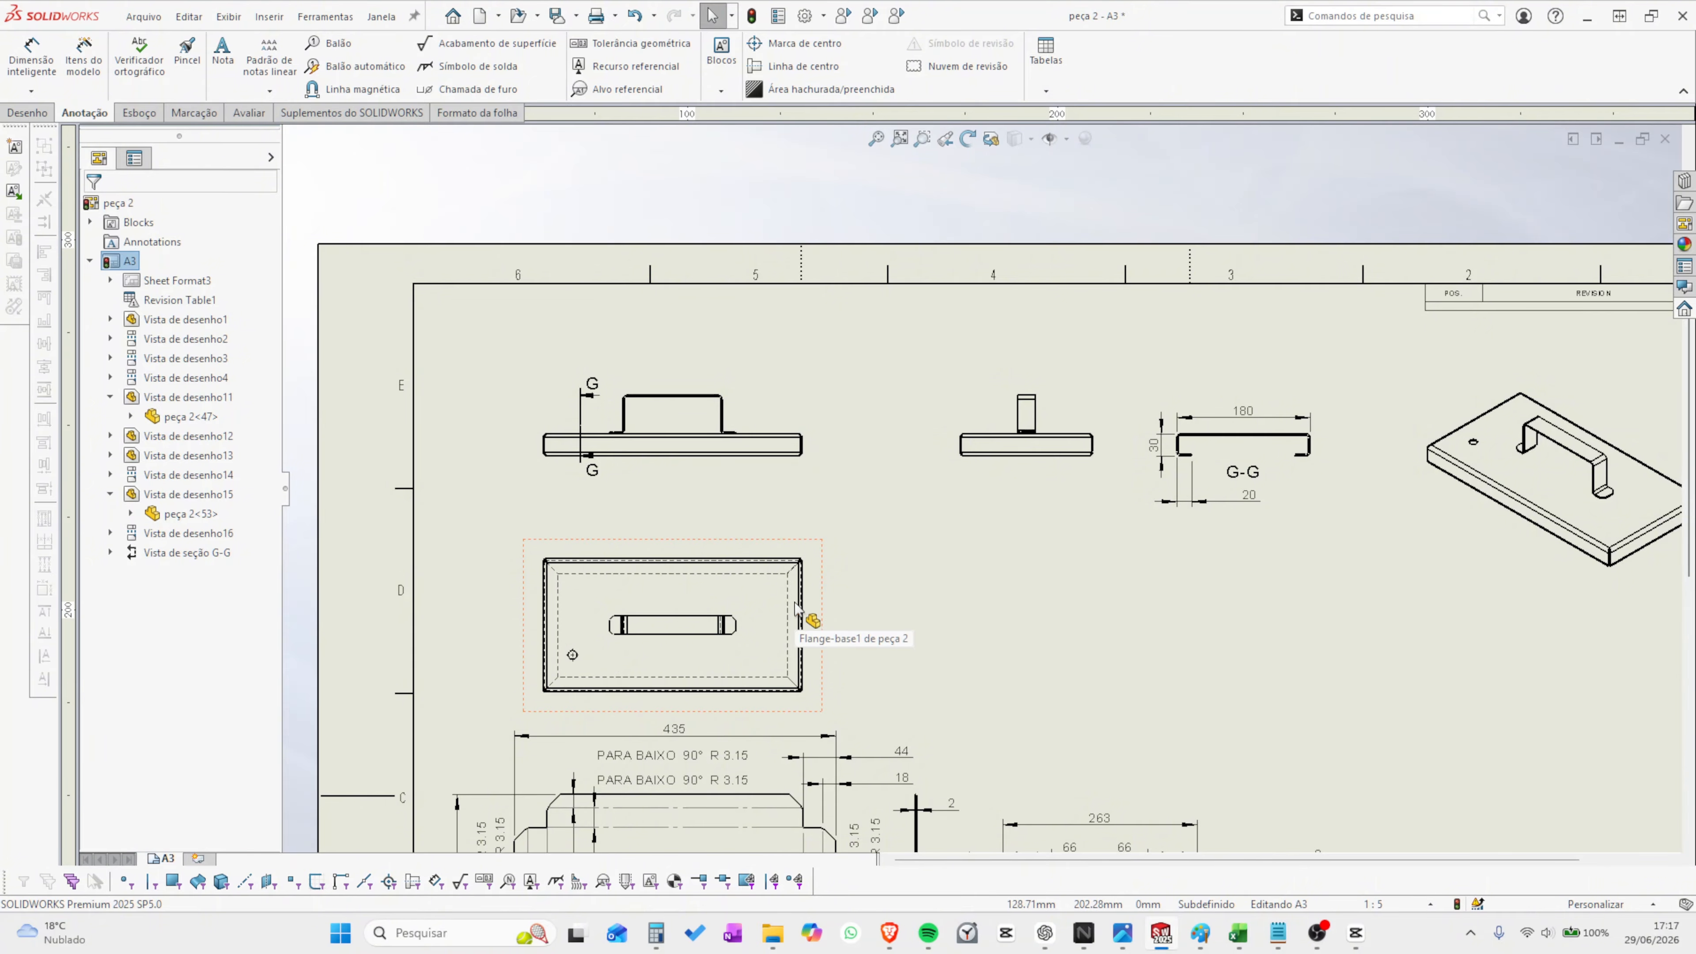
left_click(822, 616)
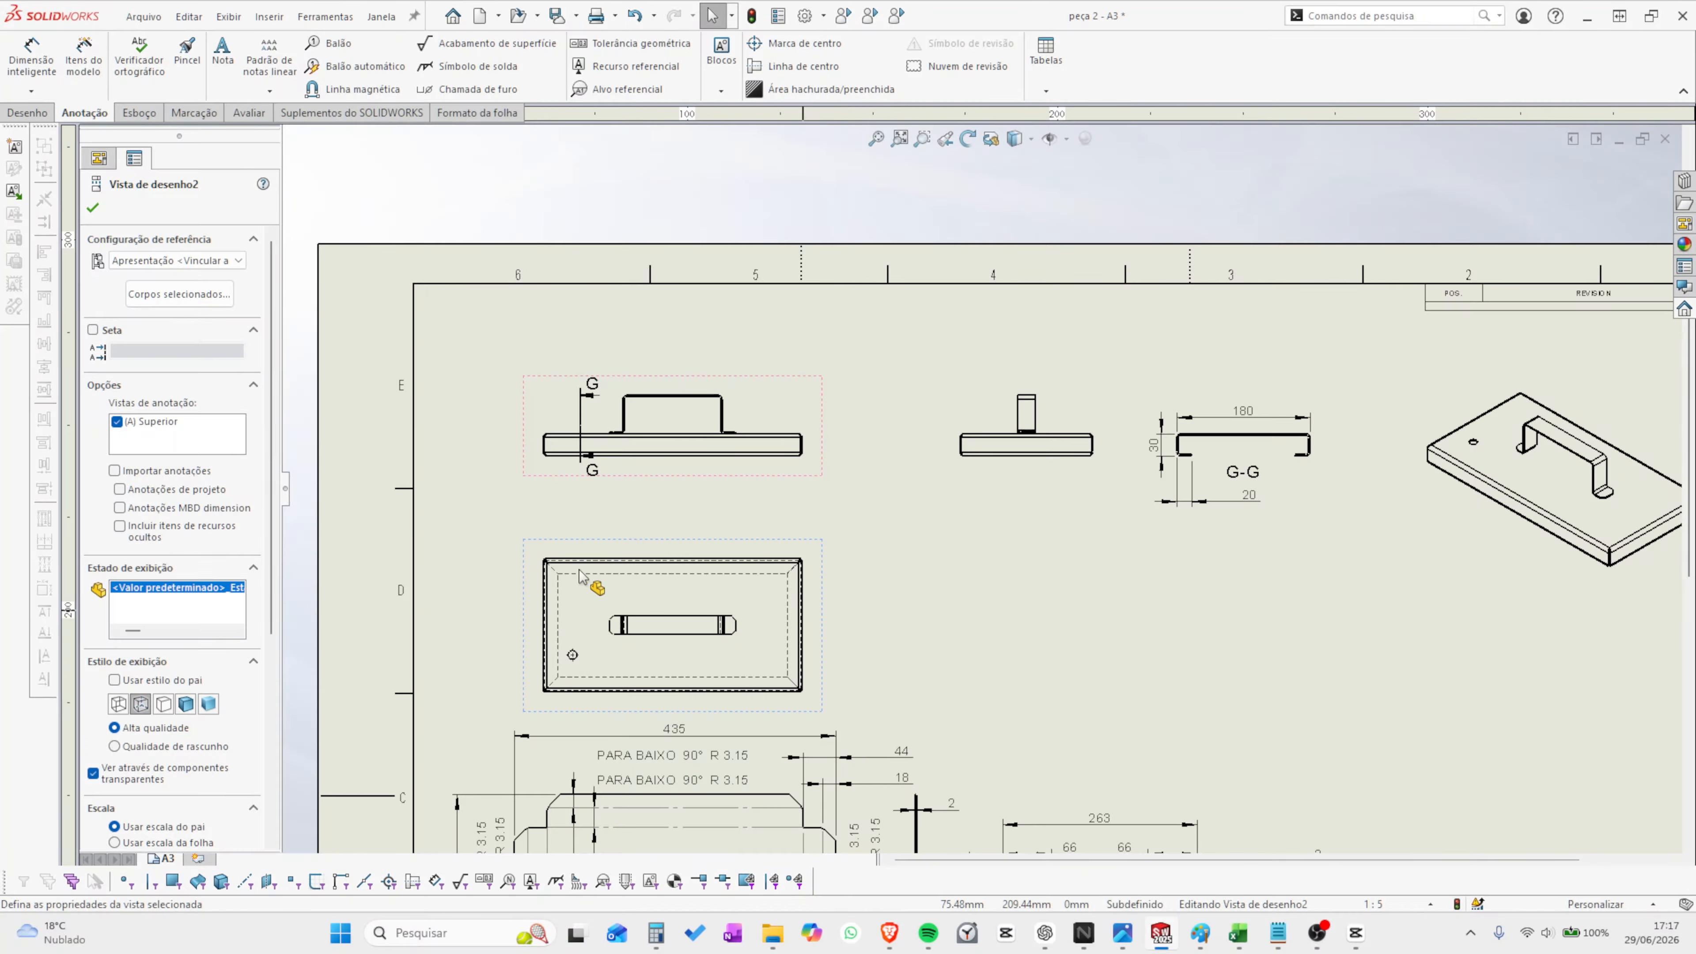
key("p")
key("Escape")
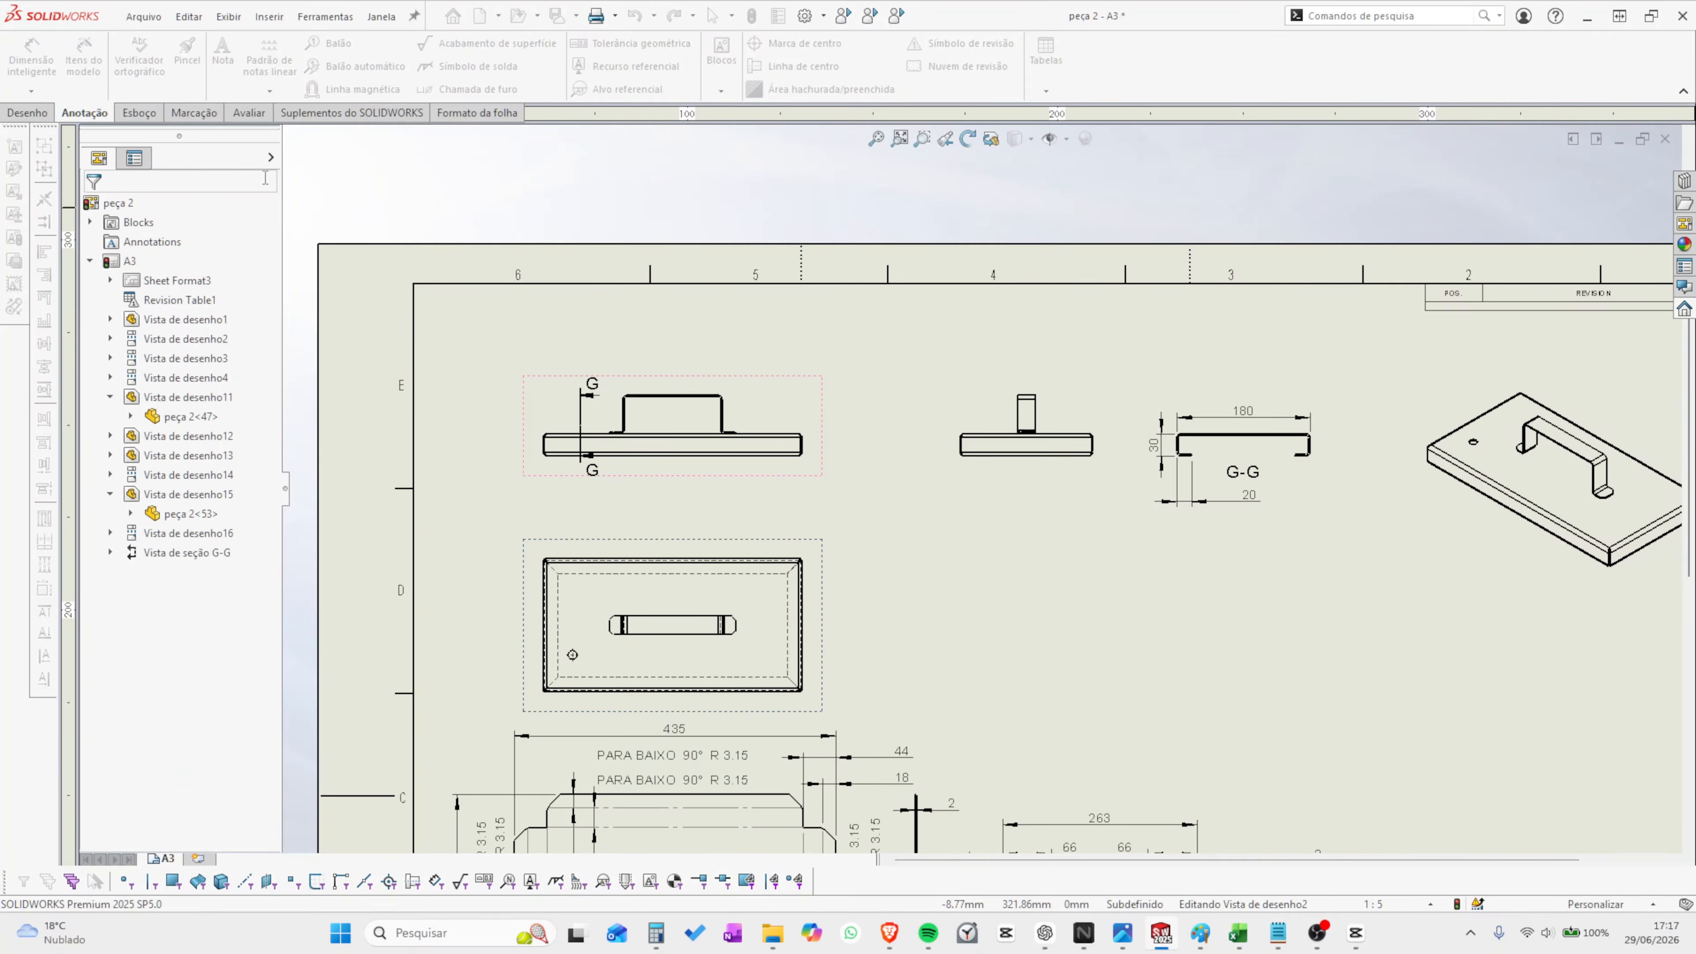
left_click_drag(559, 537, 559, 518)
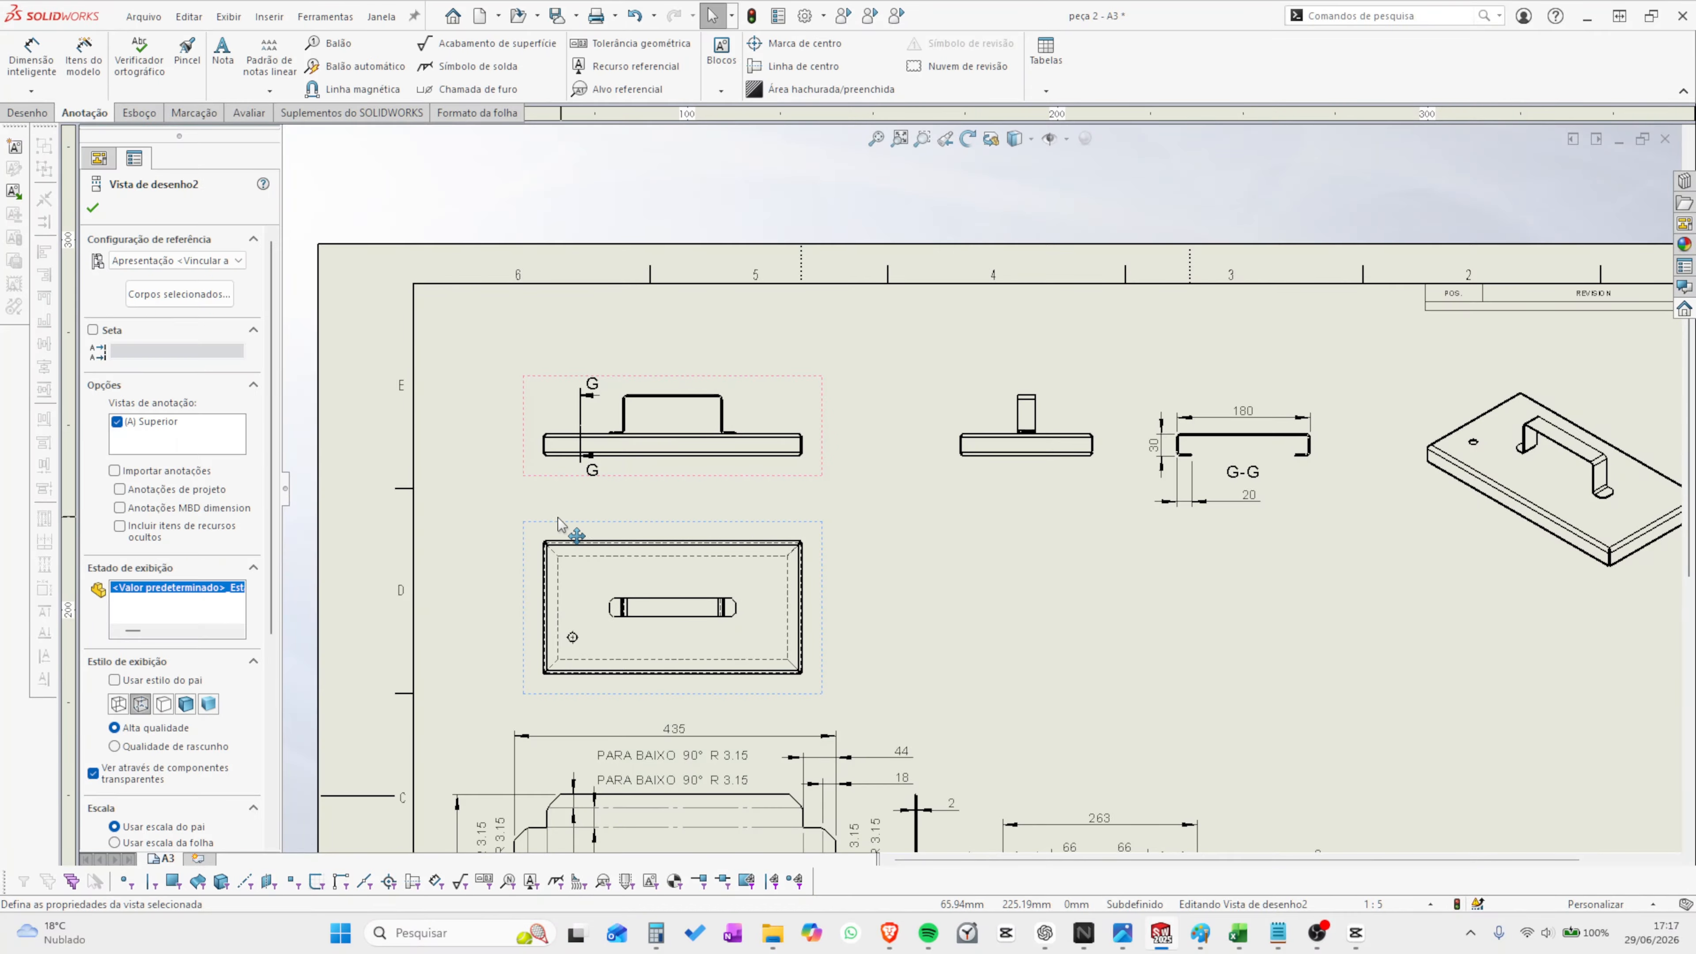
- Create a sliced horizontal section view H-H through the top view between the handle and the upper edge, placed above the sheet border
left_click(28, 114)
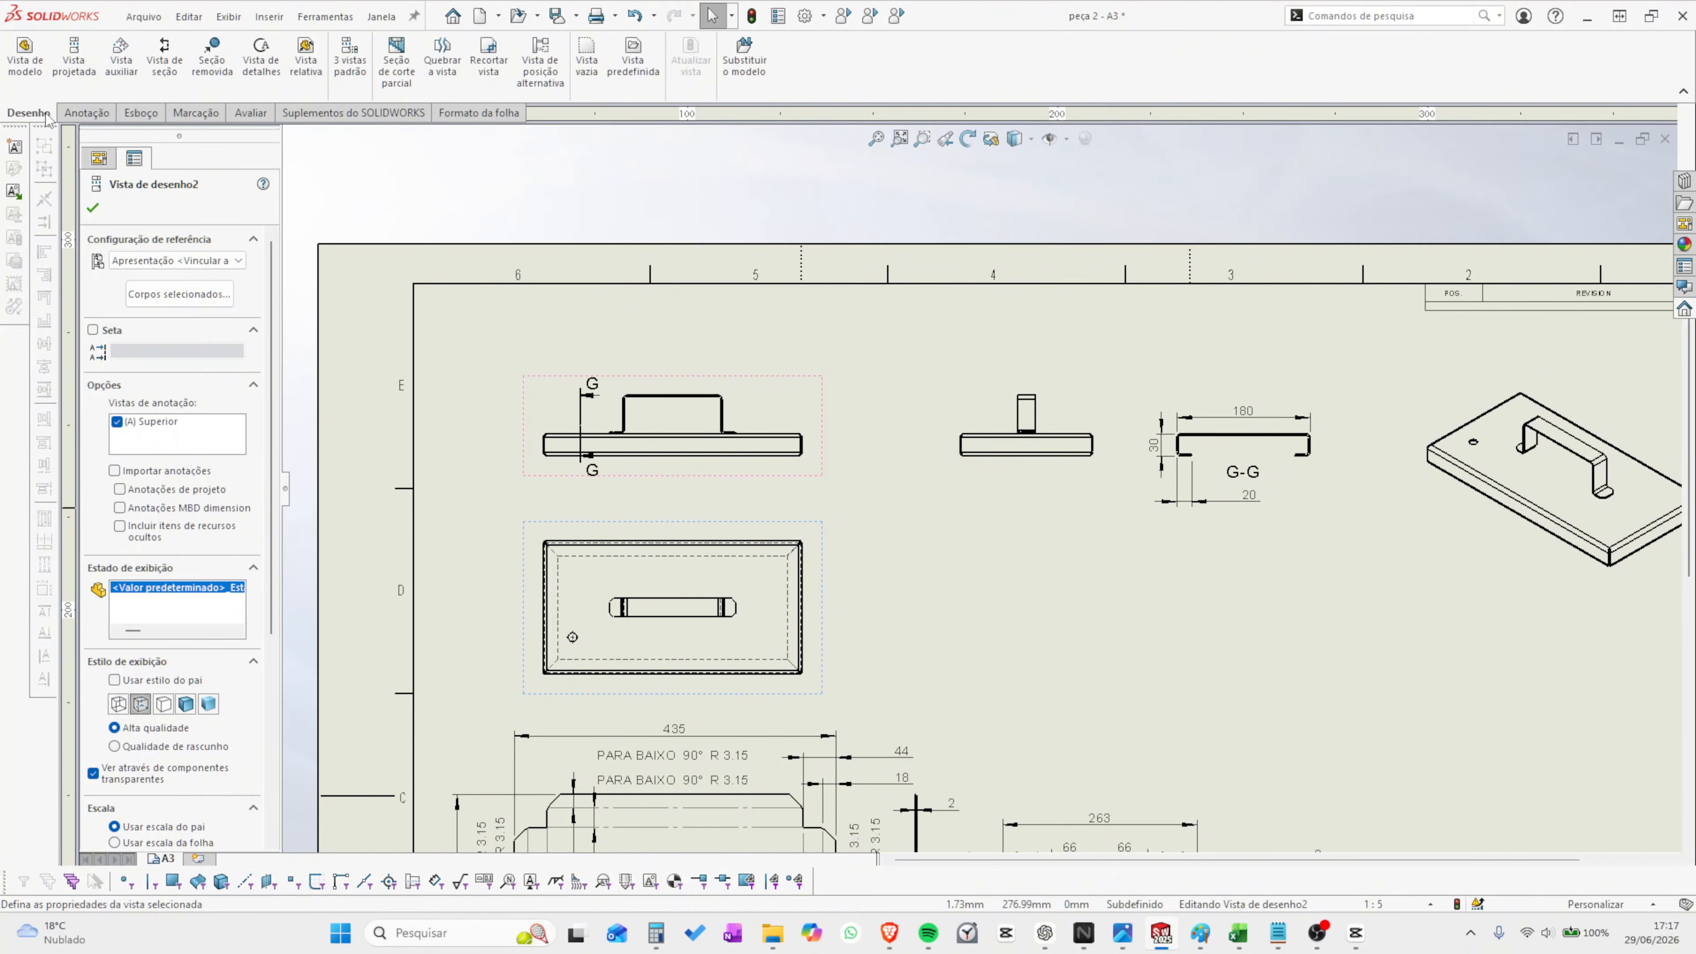
left_click(165, 59)
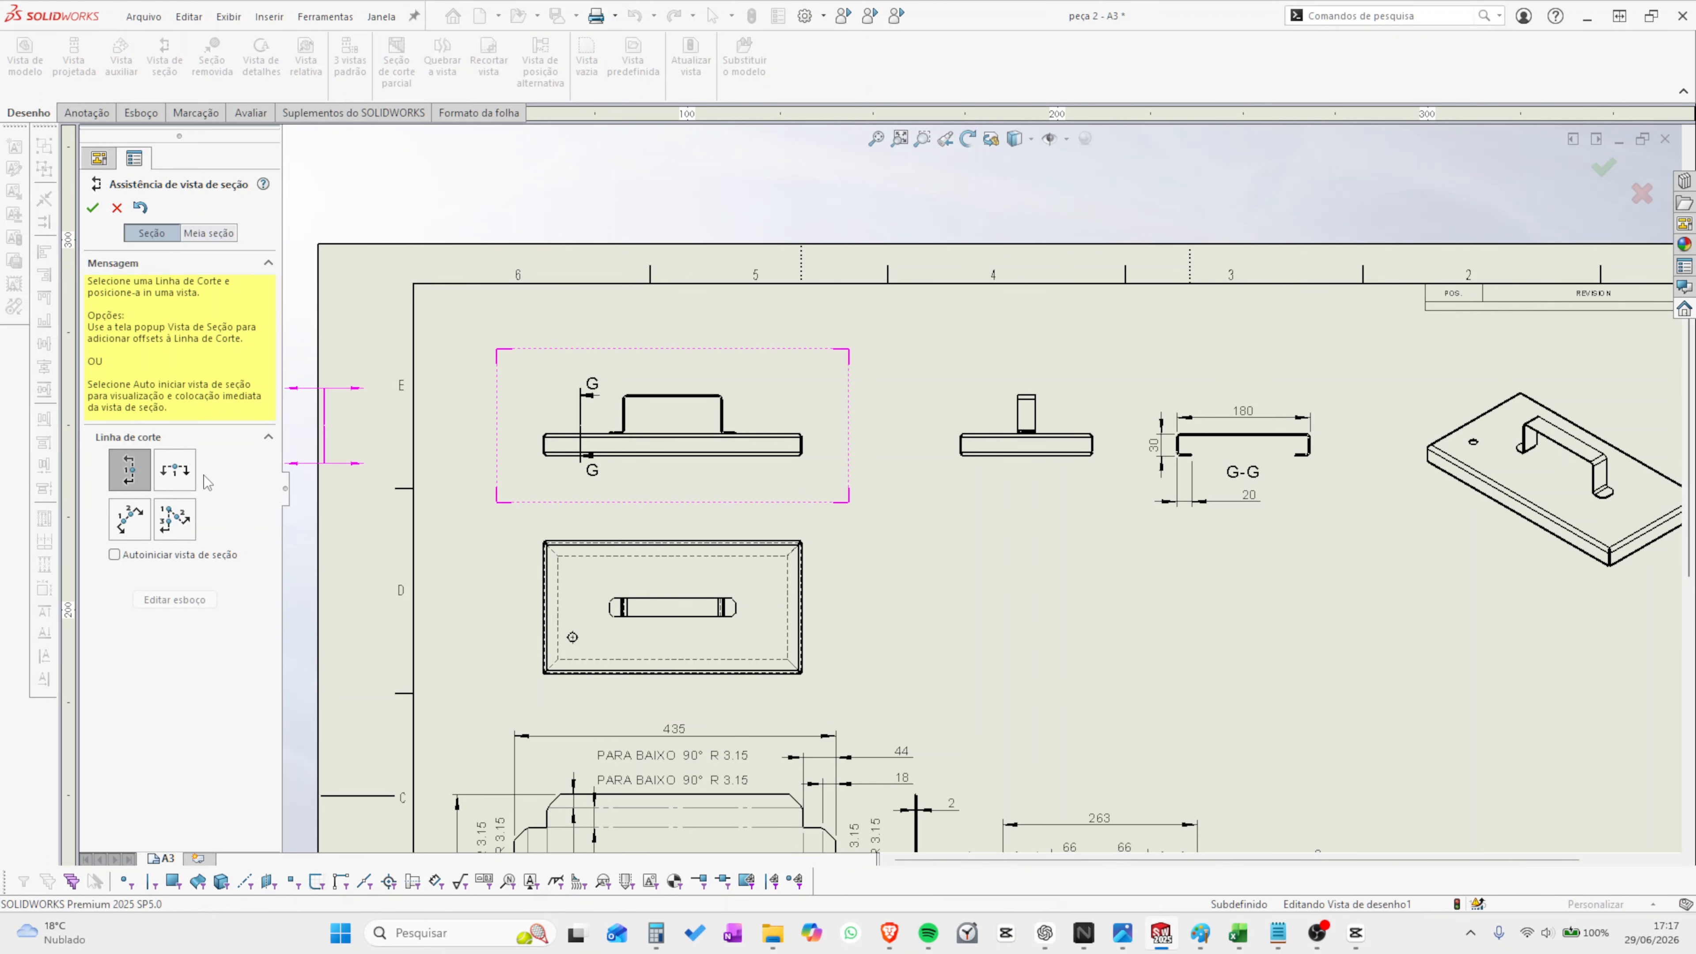
left_click(187, 480)
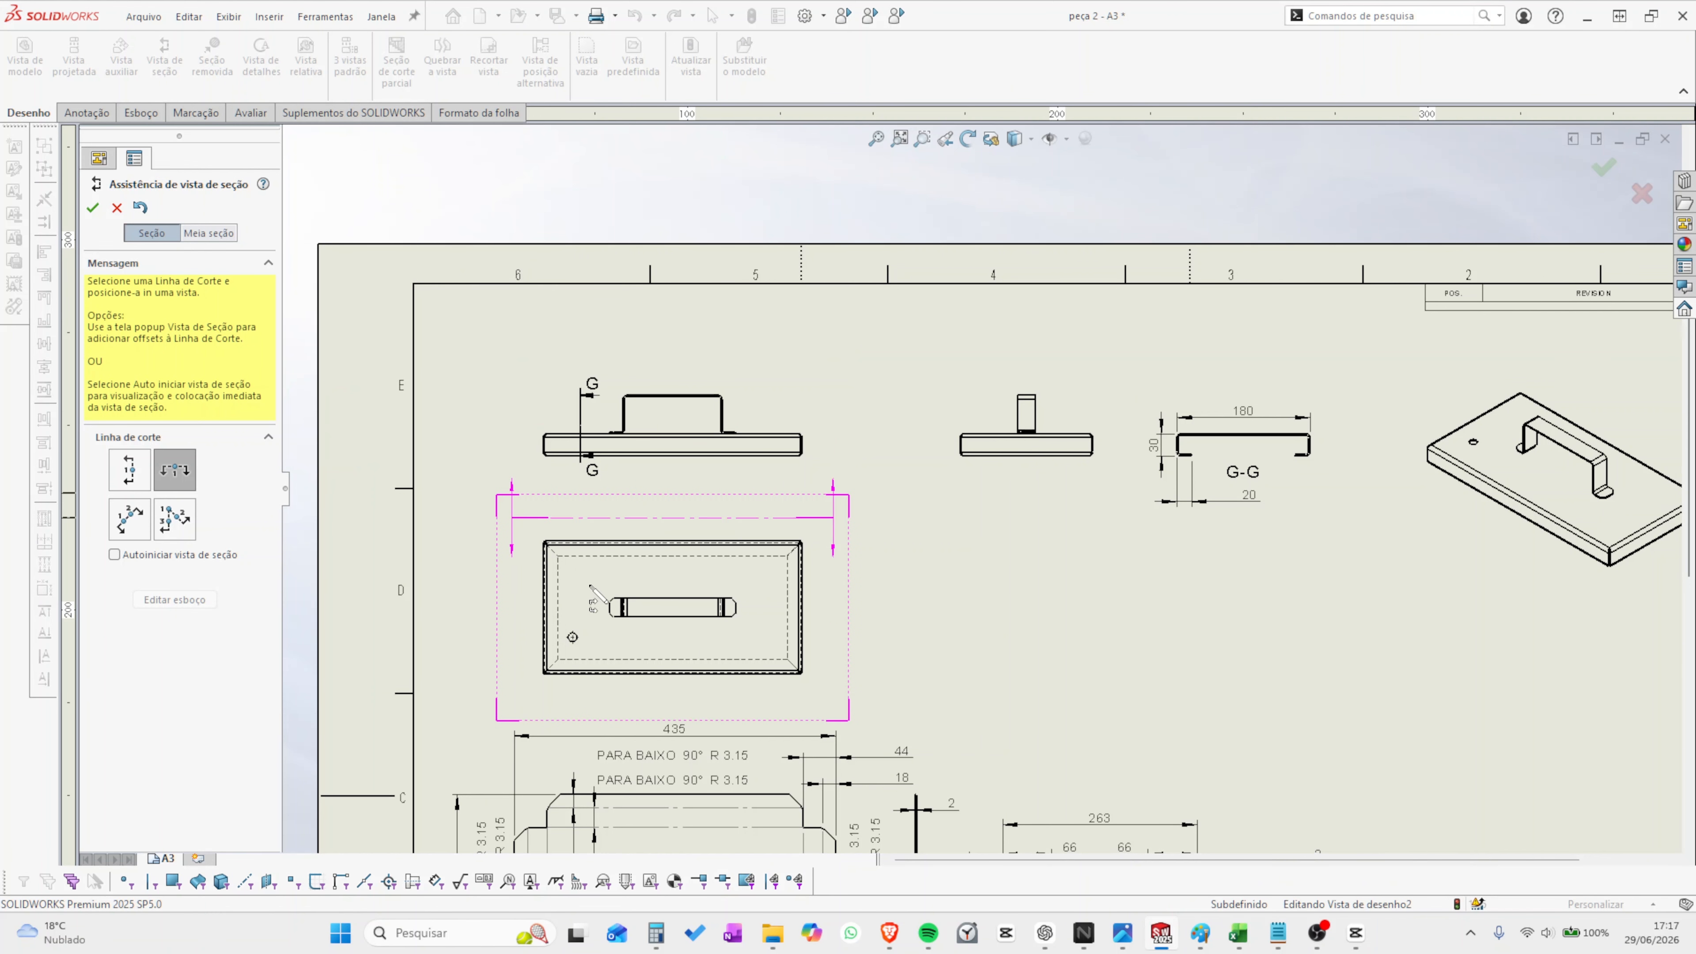
left_click(667, 576)
left_click(609, 608)
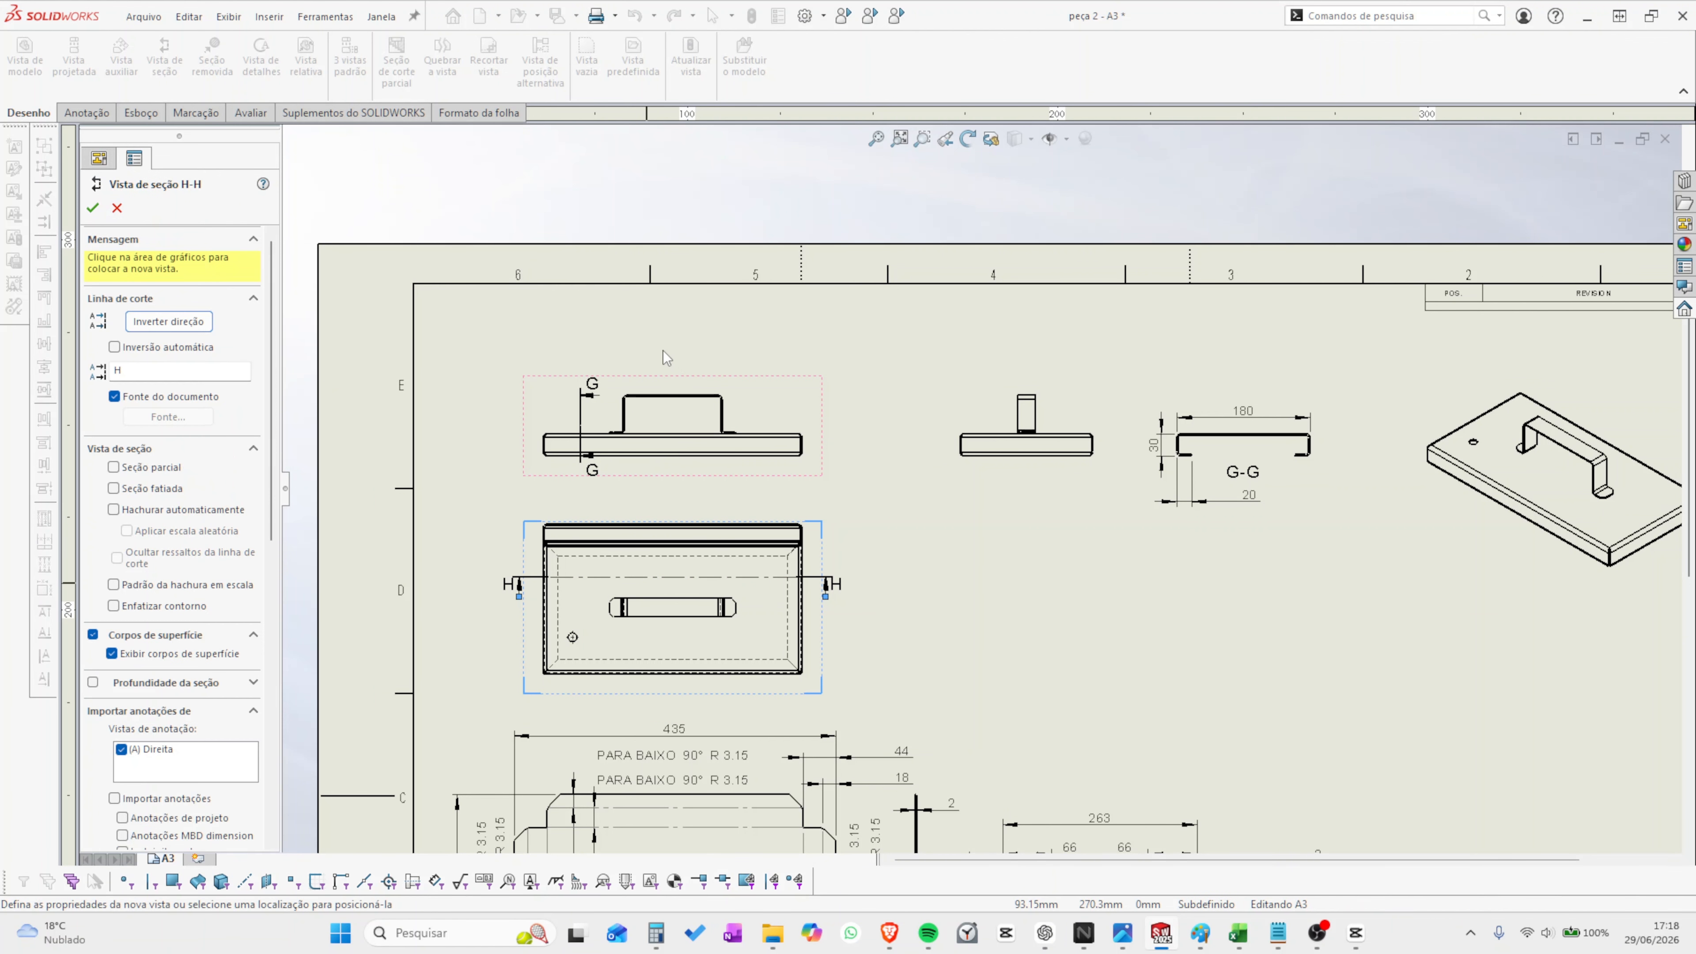
left_click(663, 184)
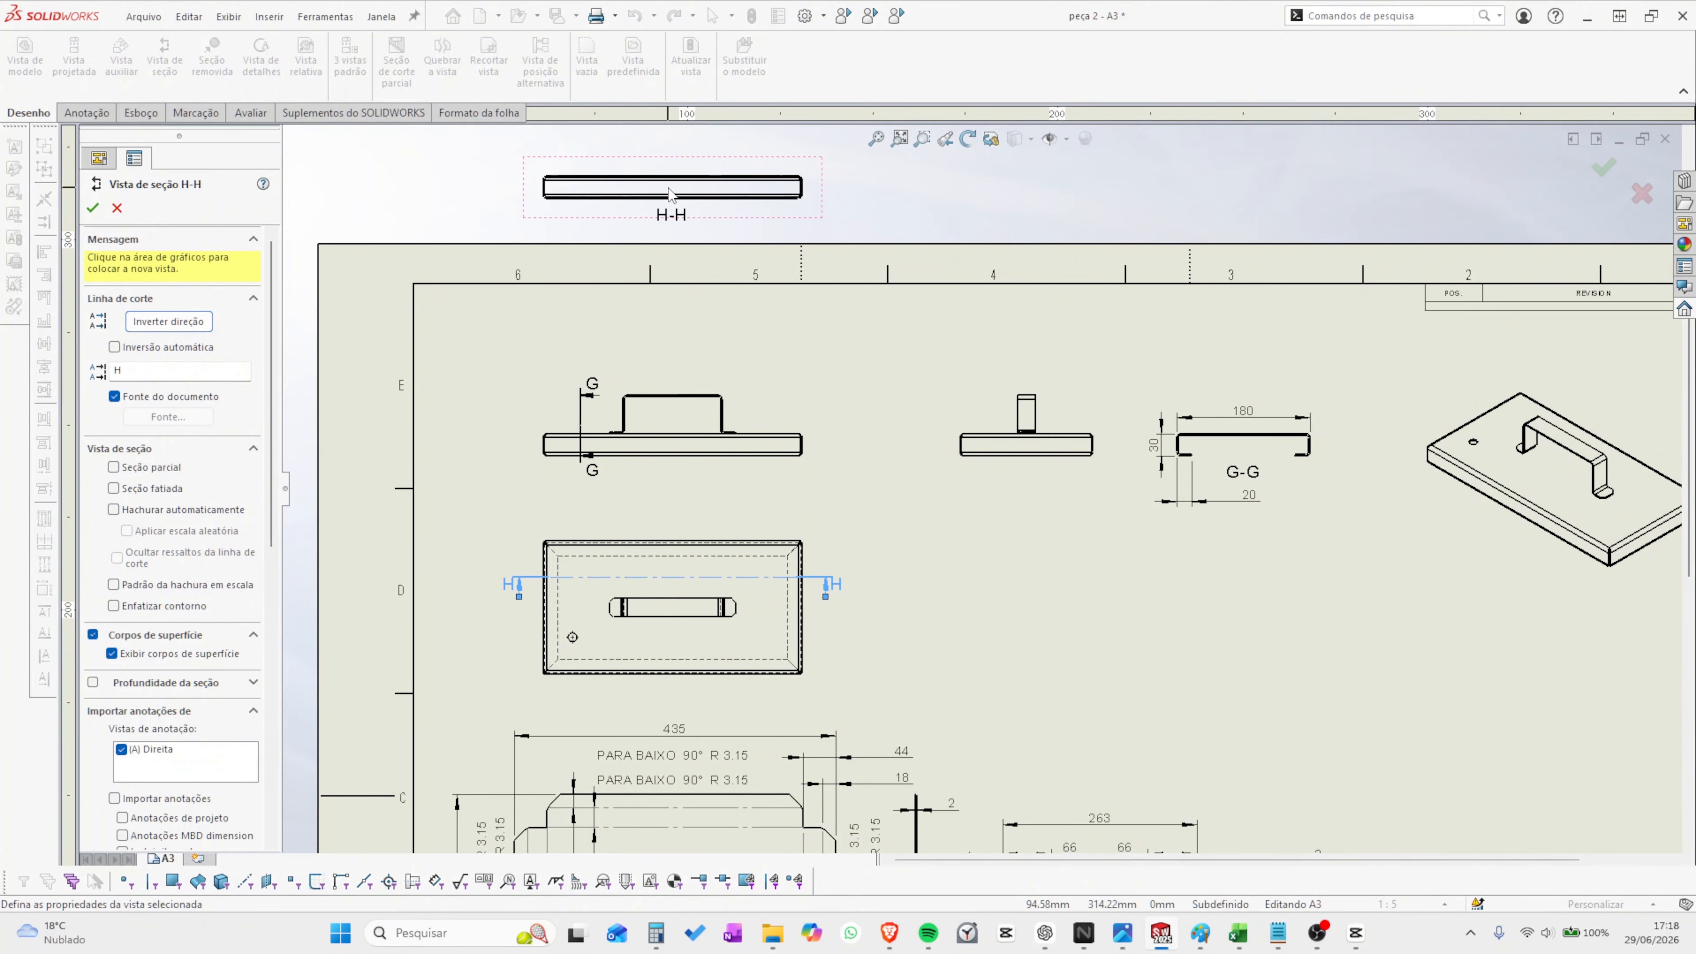
left_click(114, 408)
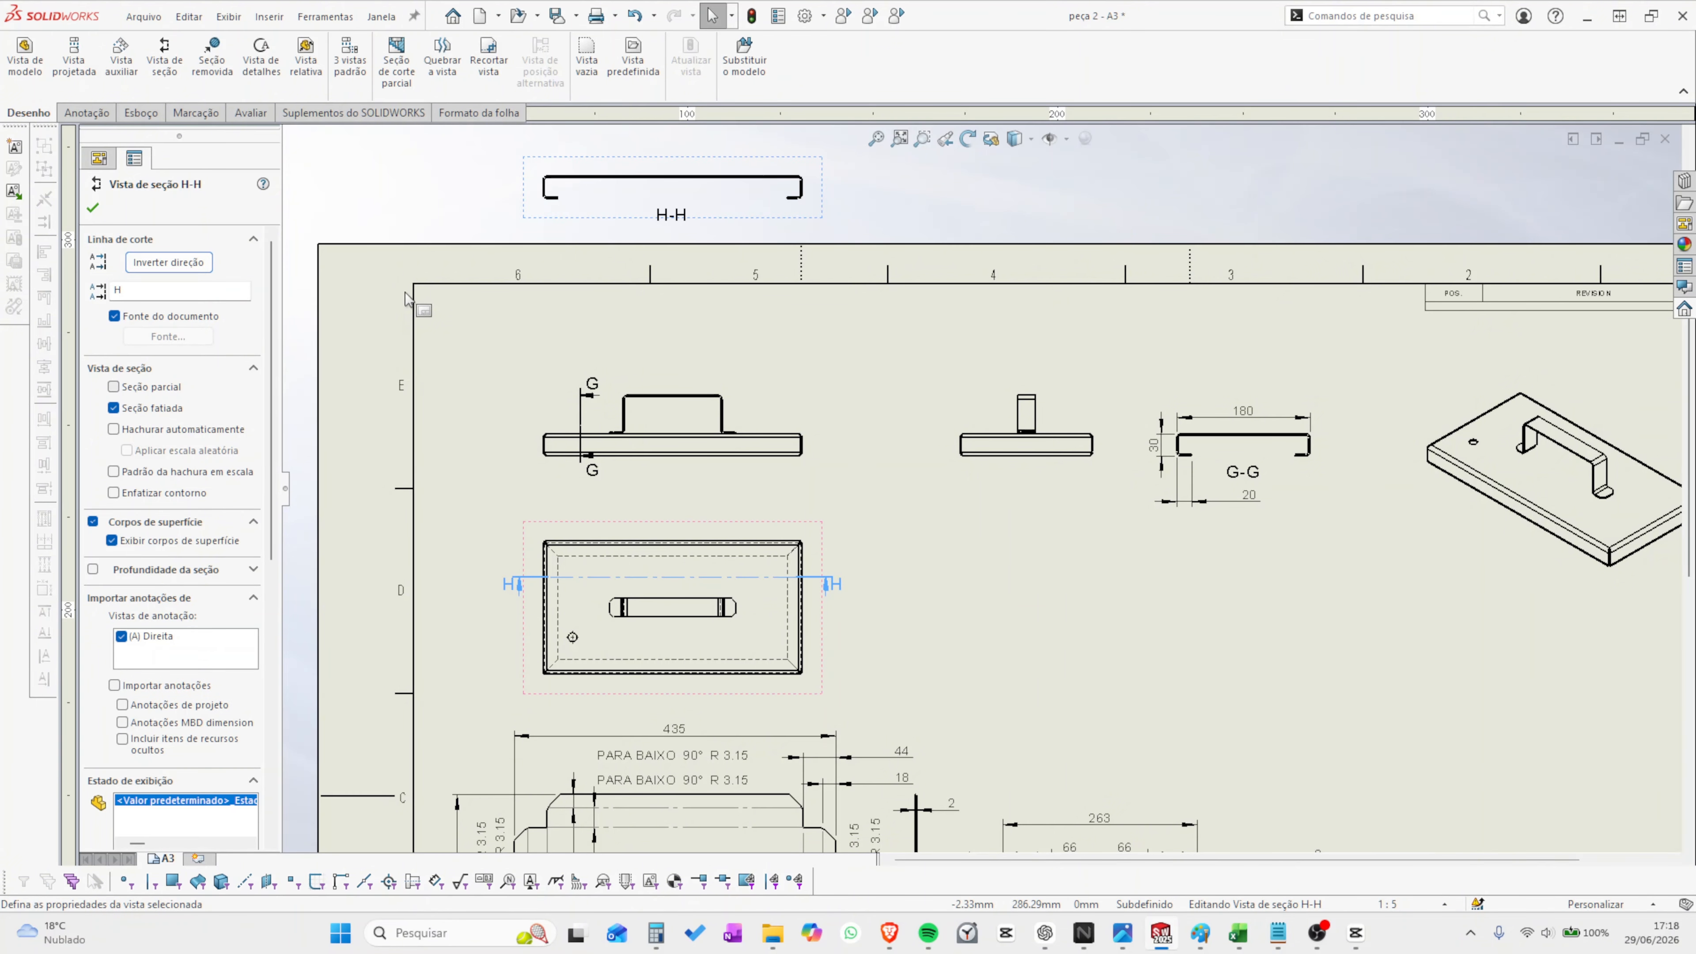
left_click(449, 185)
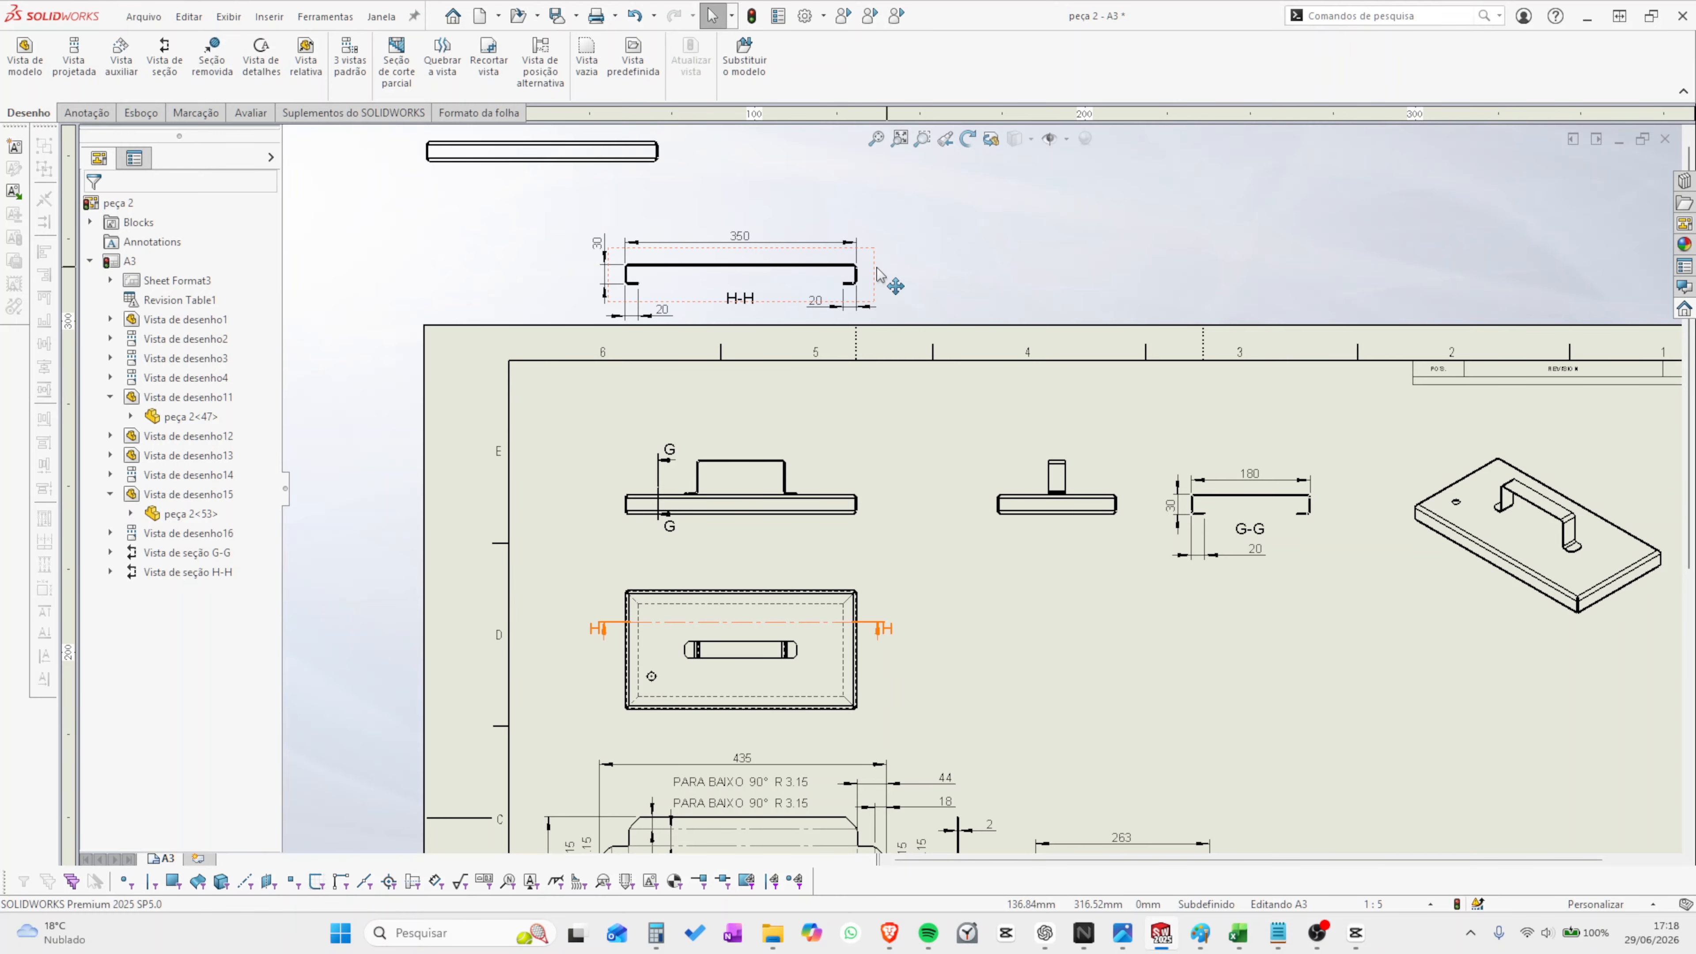
- Break the alignment of section view H-H and place it below the lid's flat pattern
left_click_drag(868, 276, 883, 244)
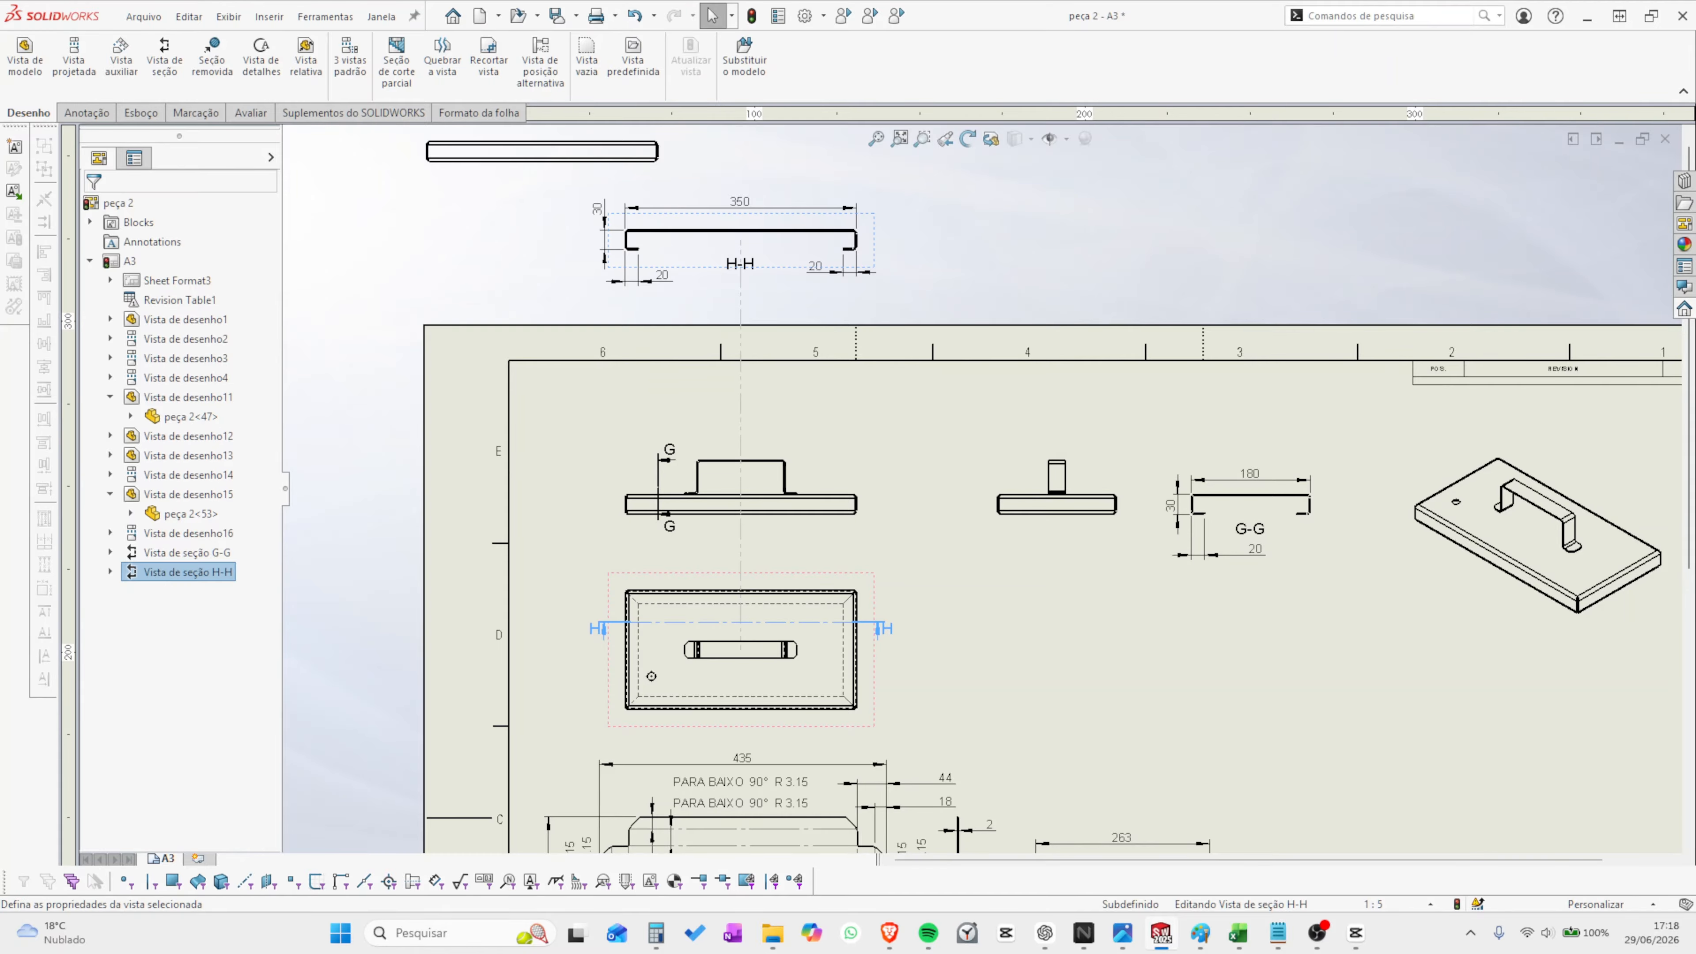
right_click(877, 245)
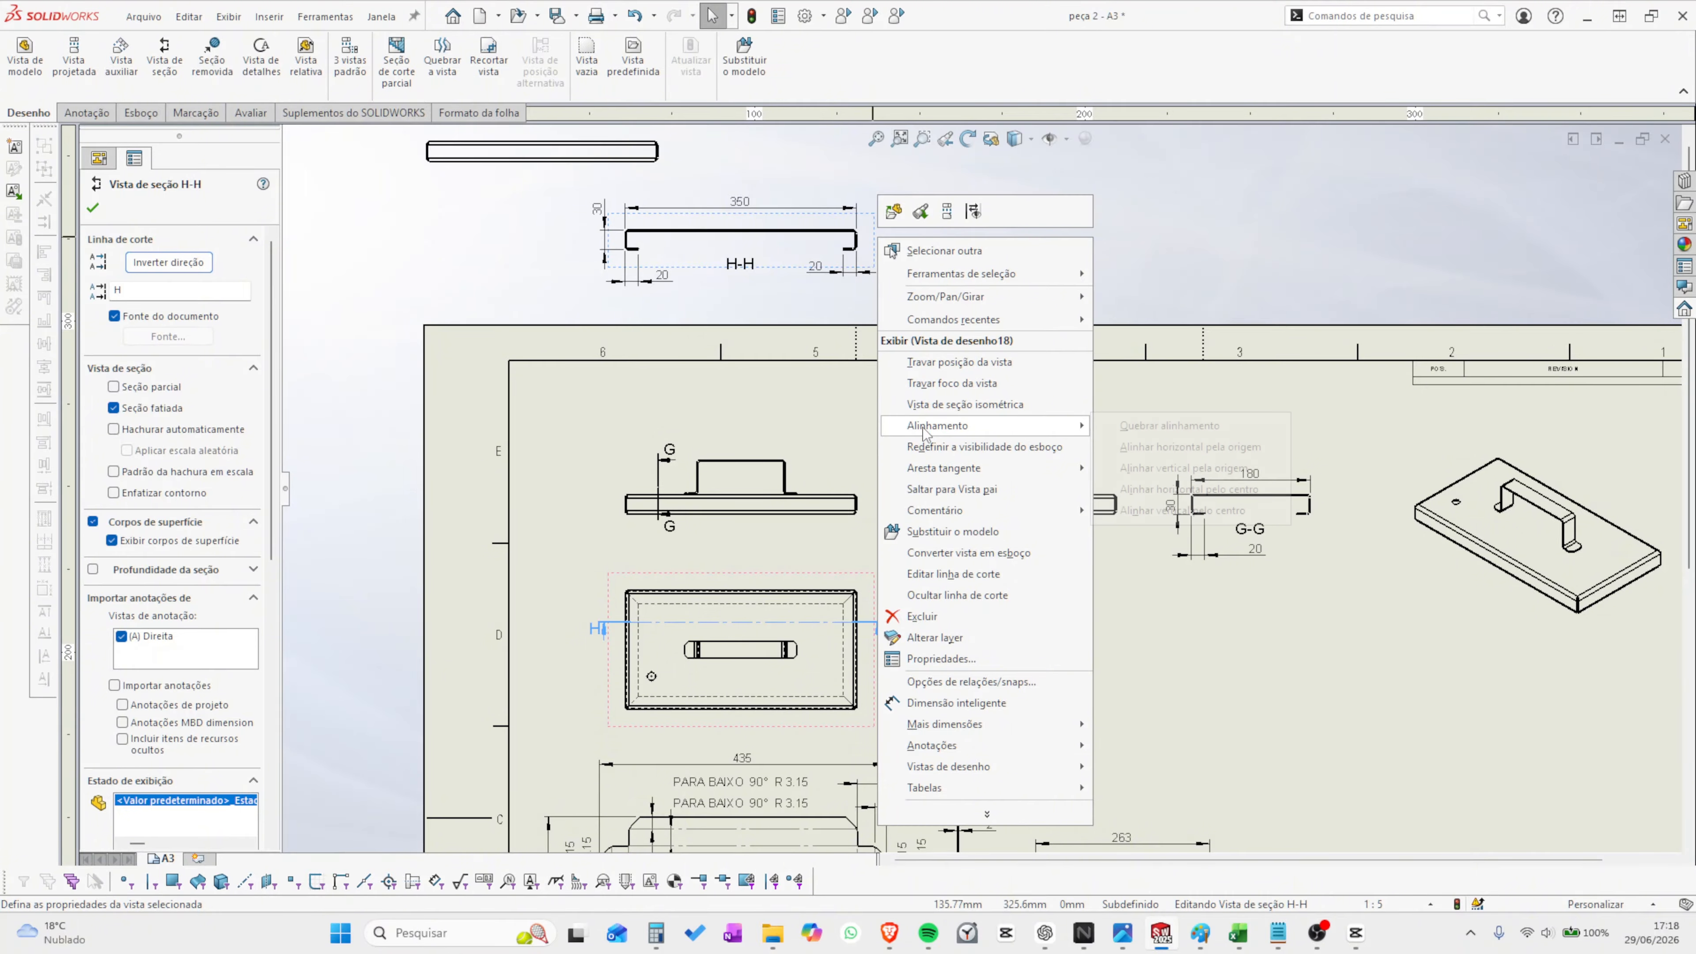
mouse_move(947, 428)
left_click(1139, 435)
scroll(1002, 468, "up", 3)
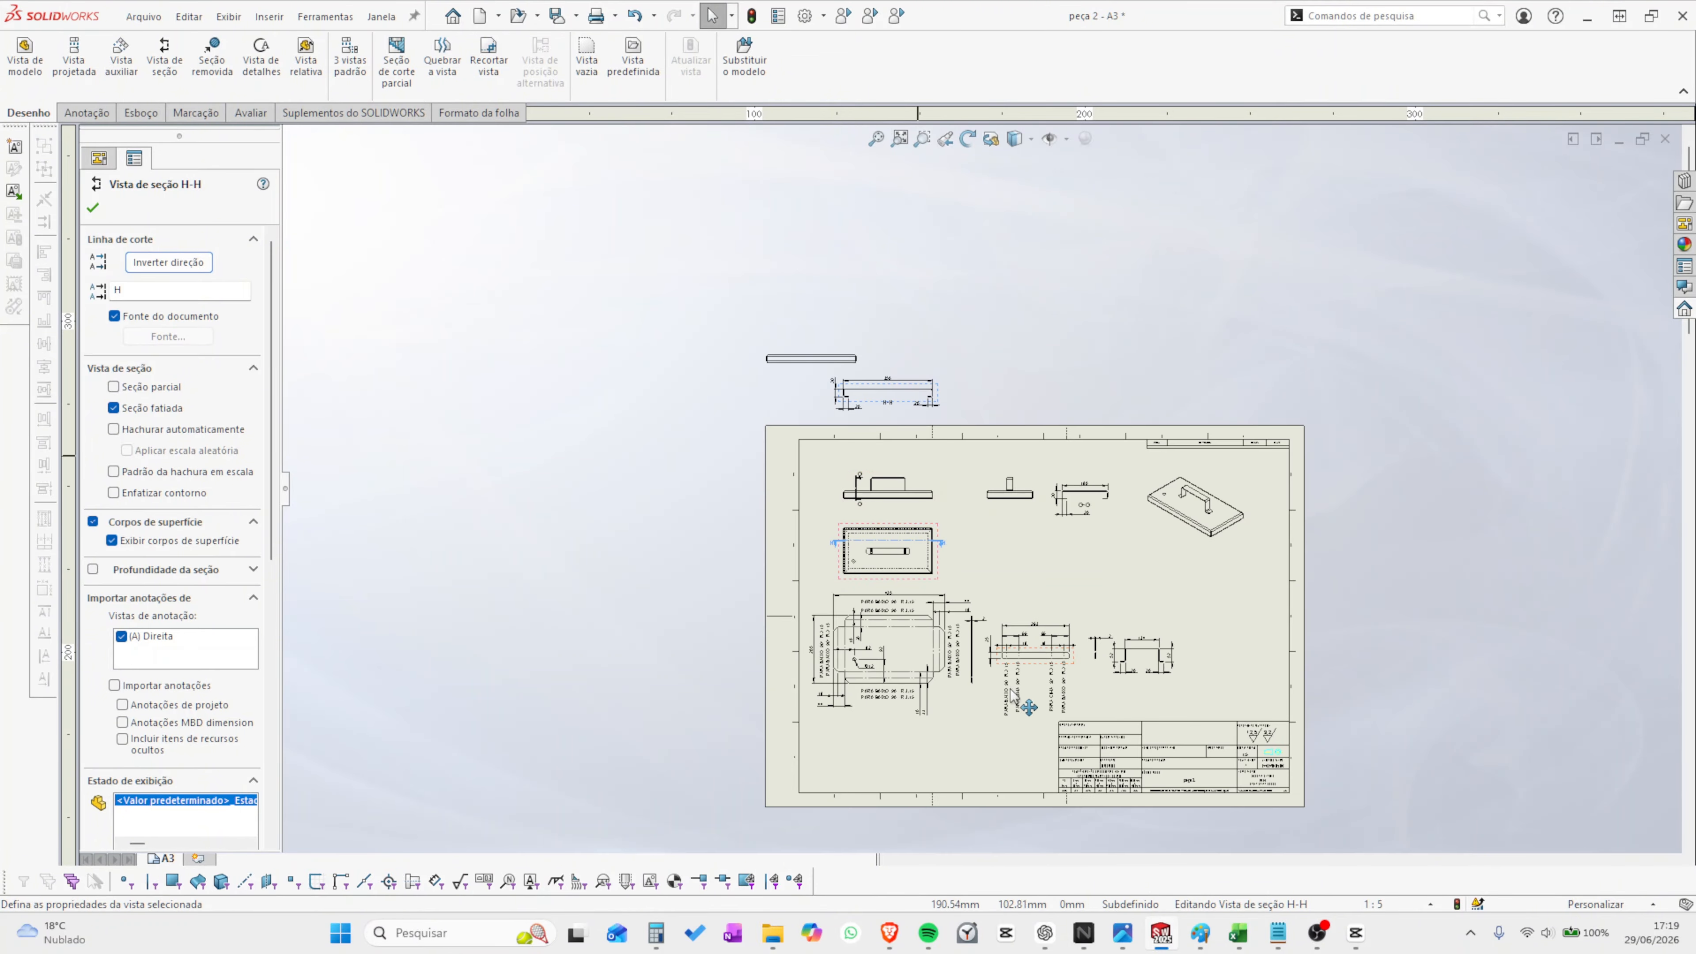
left_click_drag(901, 207, 900, 736)
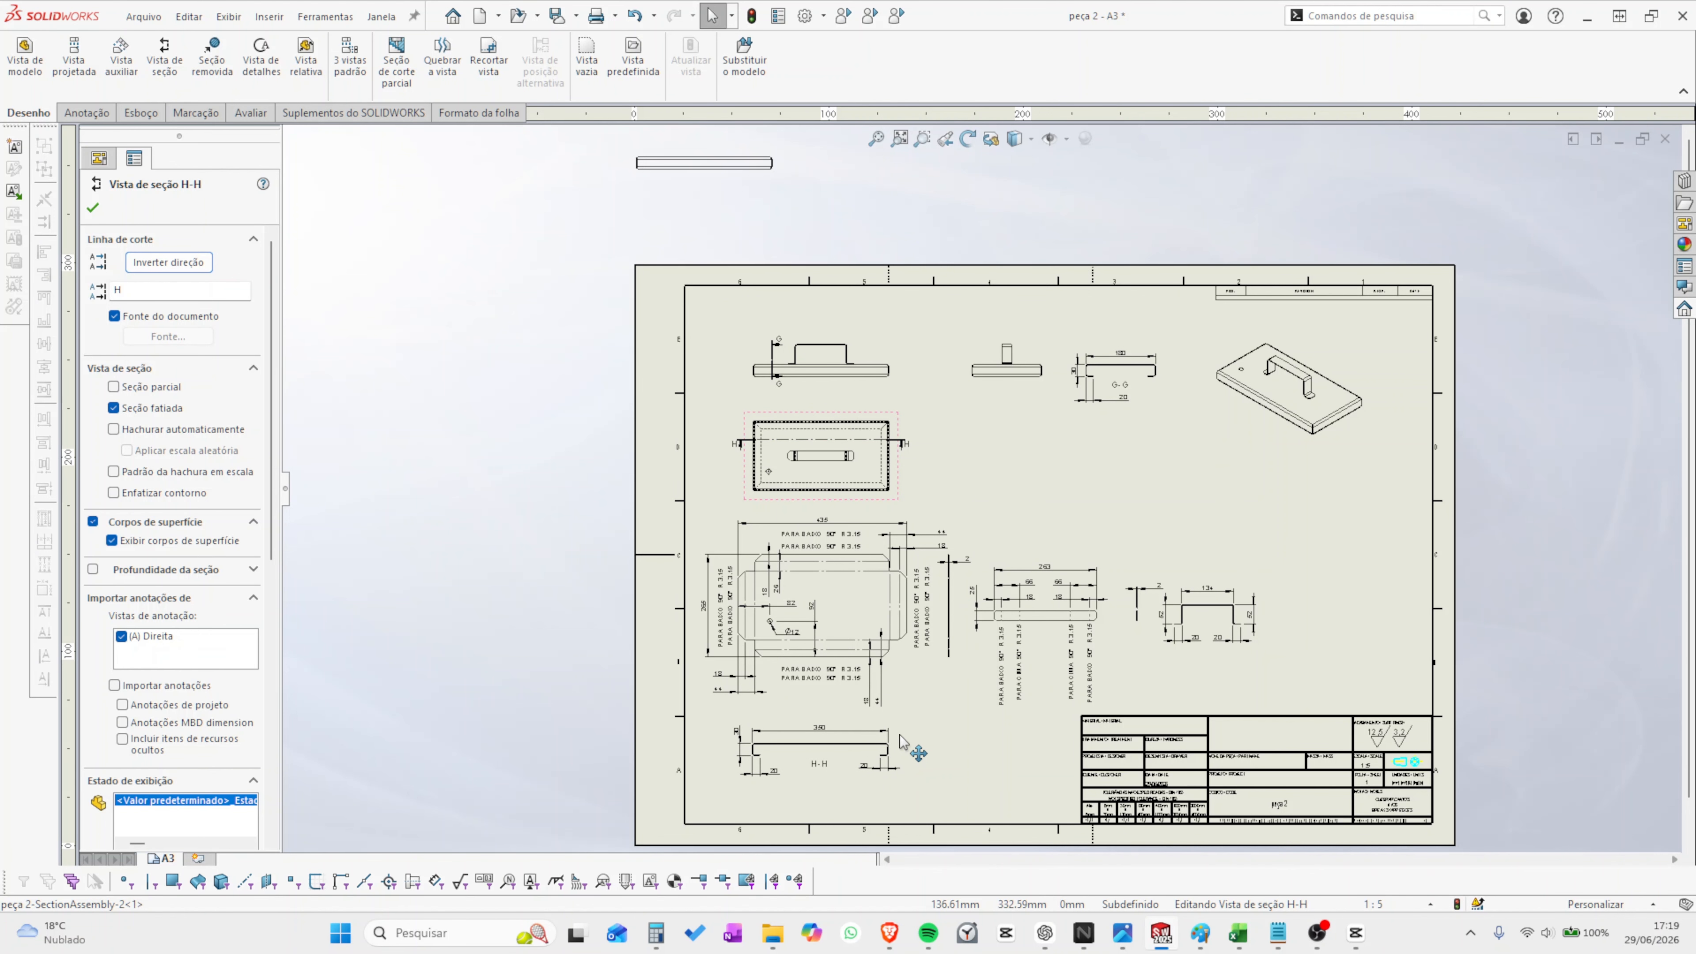
left_click(960, 748)
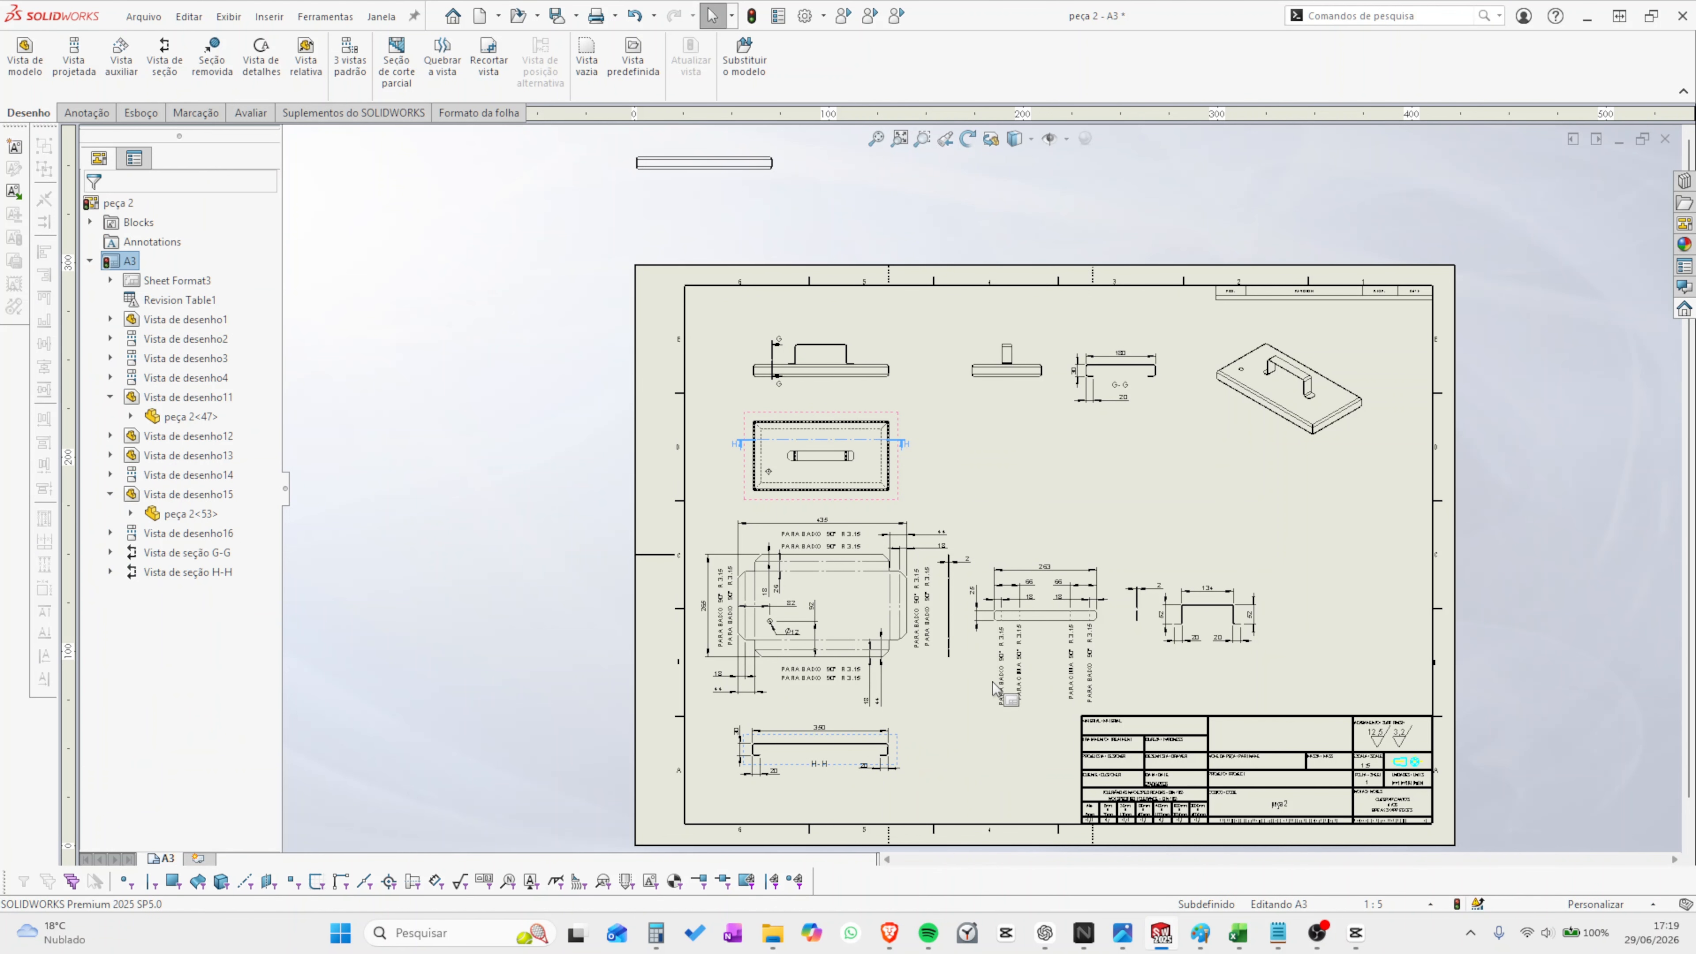
- Break the alignment of section view G-G and place it beside section H-H, left of the title block
left_click(1170, 378)
right_click(1173, 372)
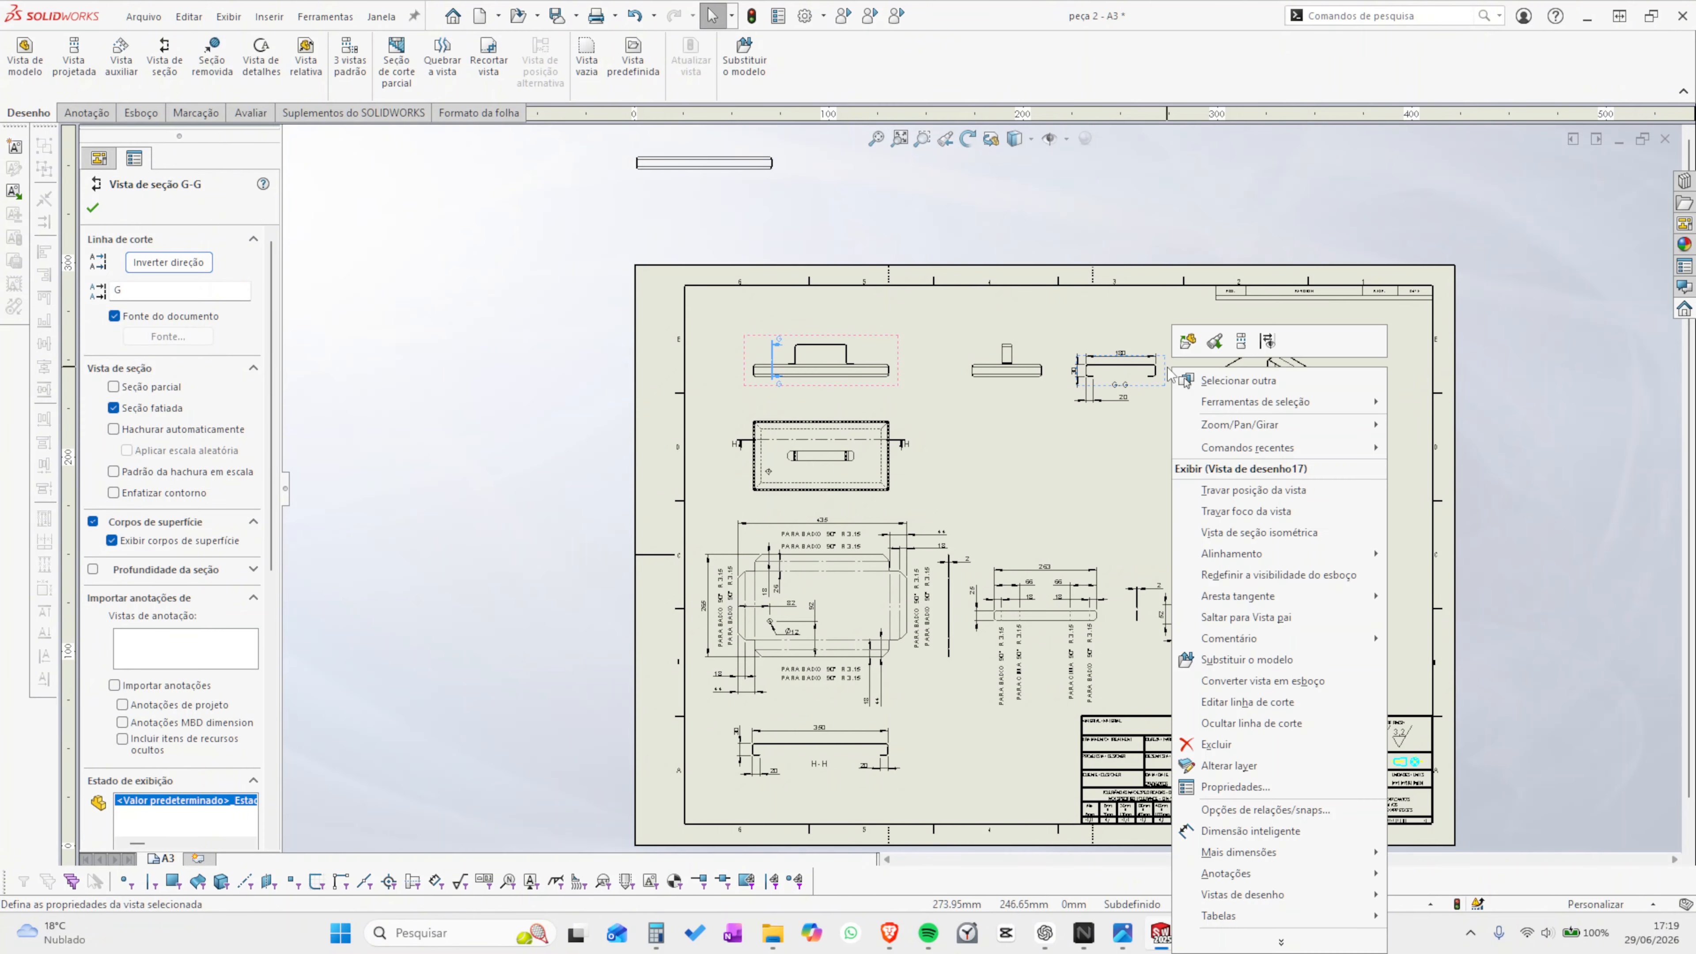
mouse_move(1341, 555)
left_click(1396, 555)
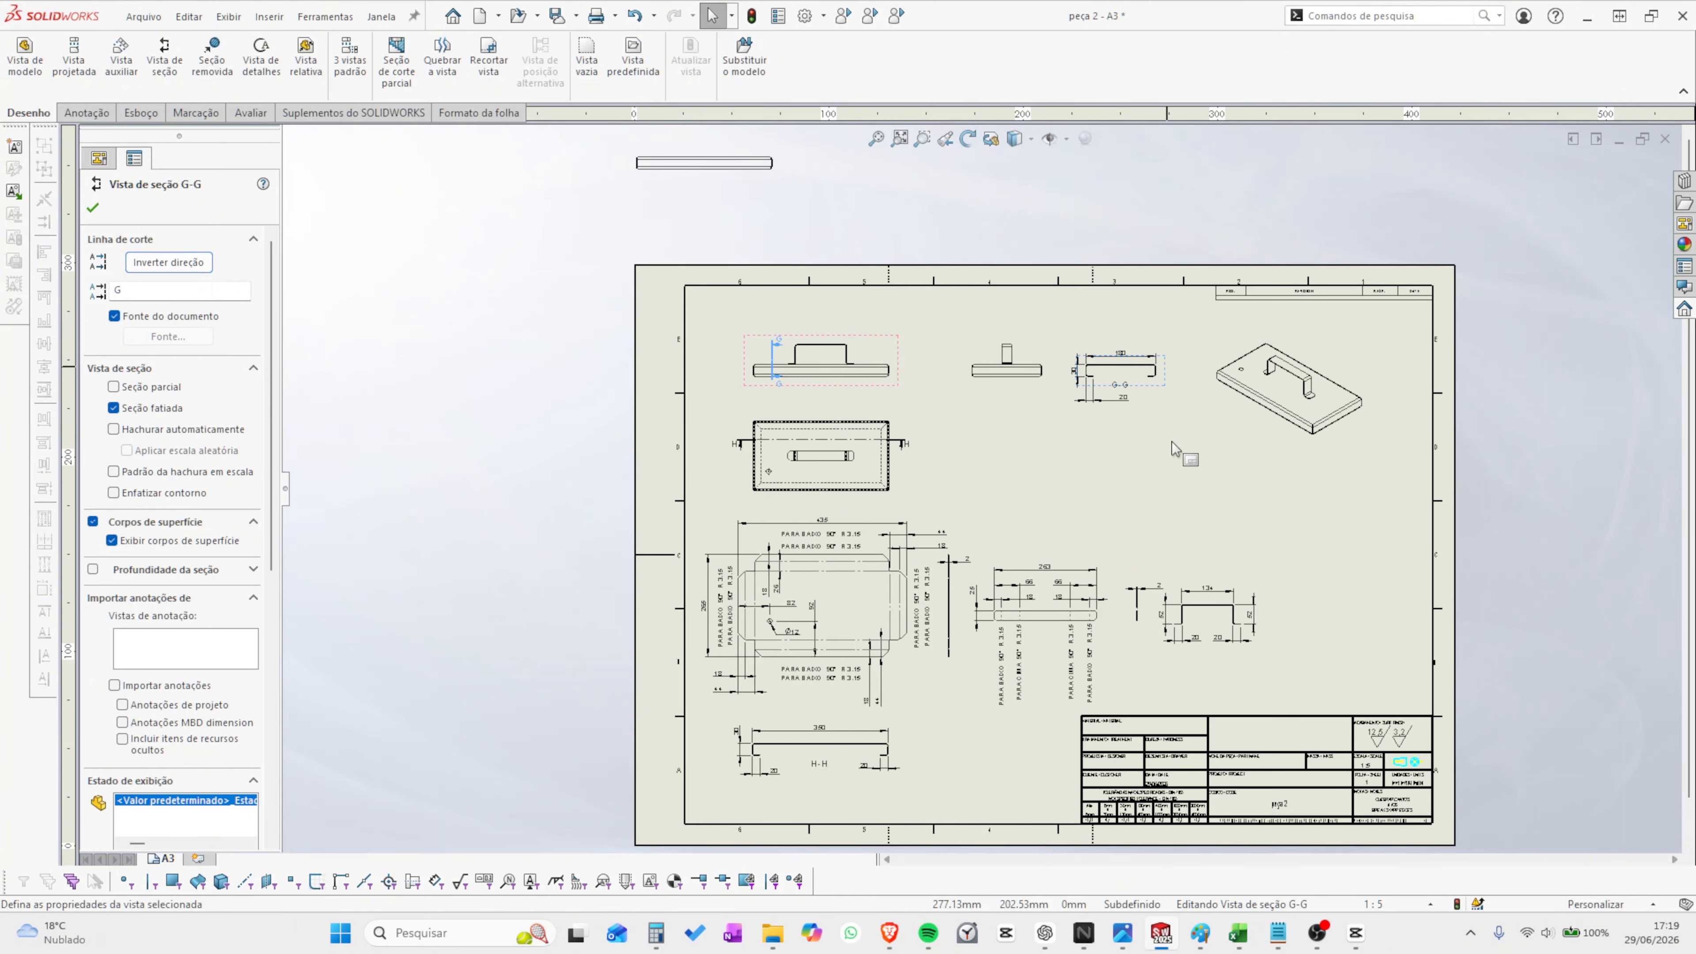
left_click_drag(1170, 396, 1023, 794)
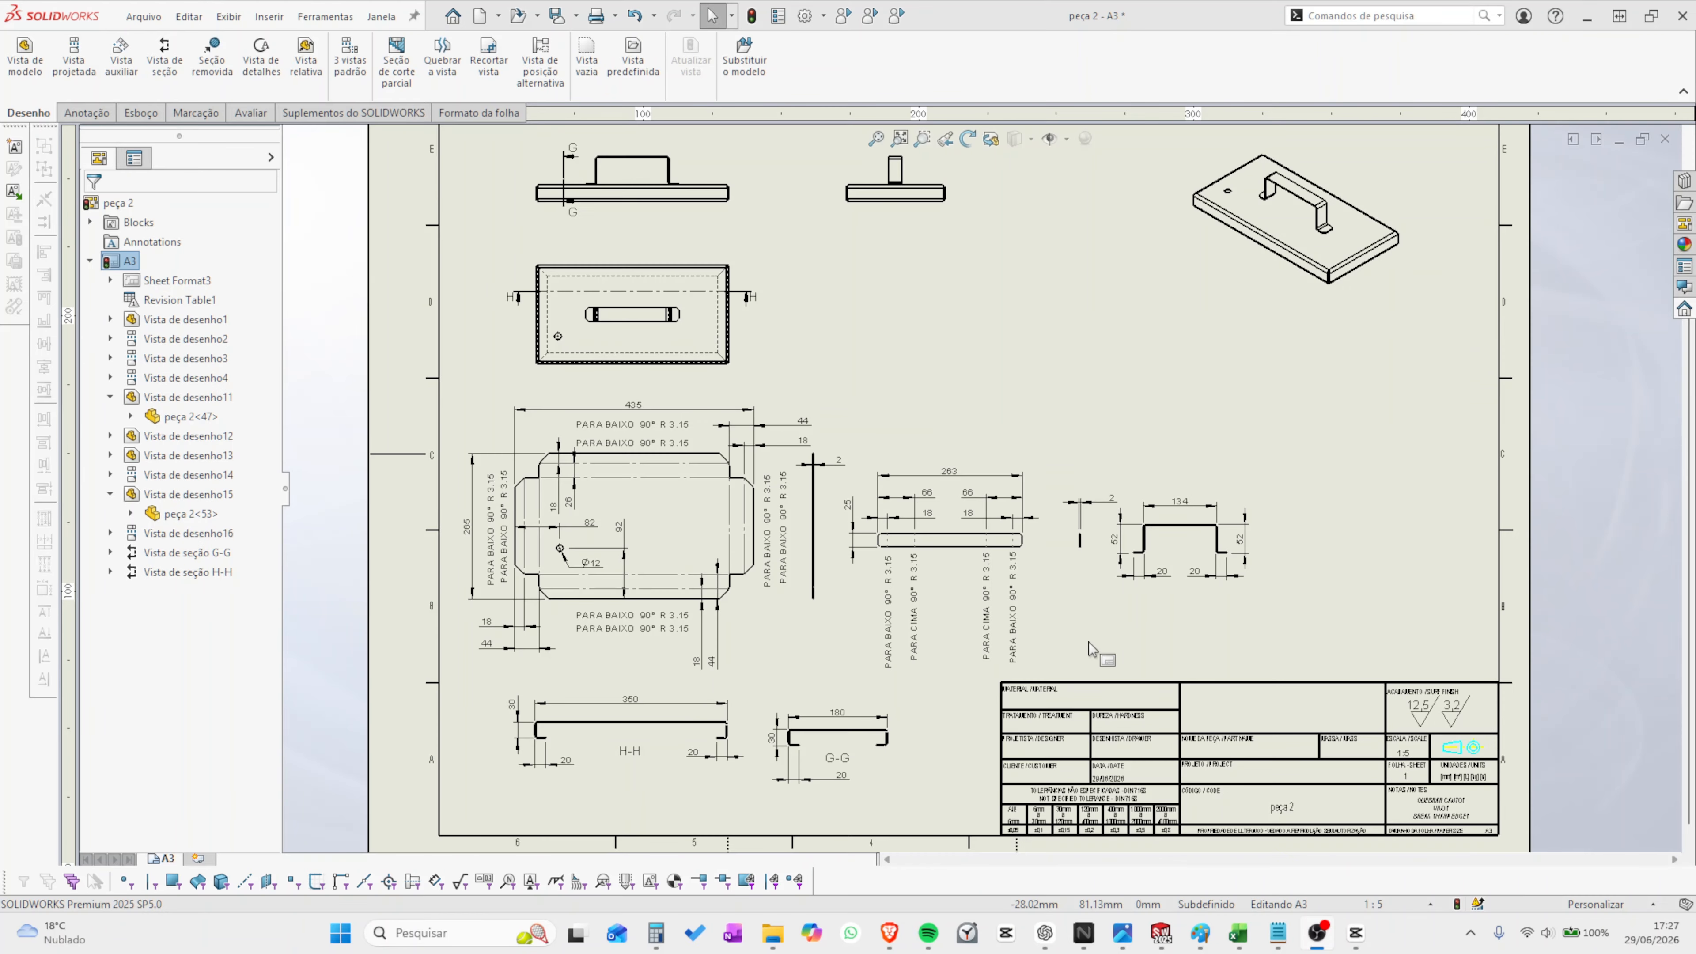
- Examine the sheet's overall layout of assembled views, flat patterns, folded handle profile and section views
scroll(1018, 656, "up", 4)
scroll(1007, 556, "down", 4)
scroll(1069, 508, "up", 4)
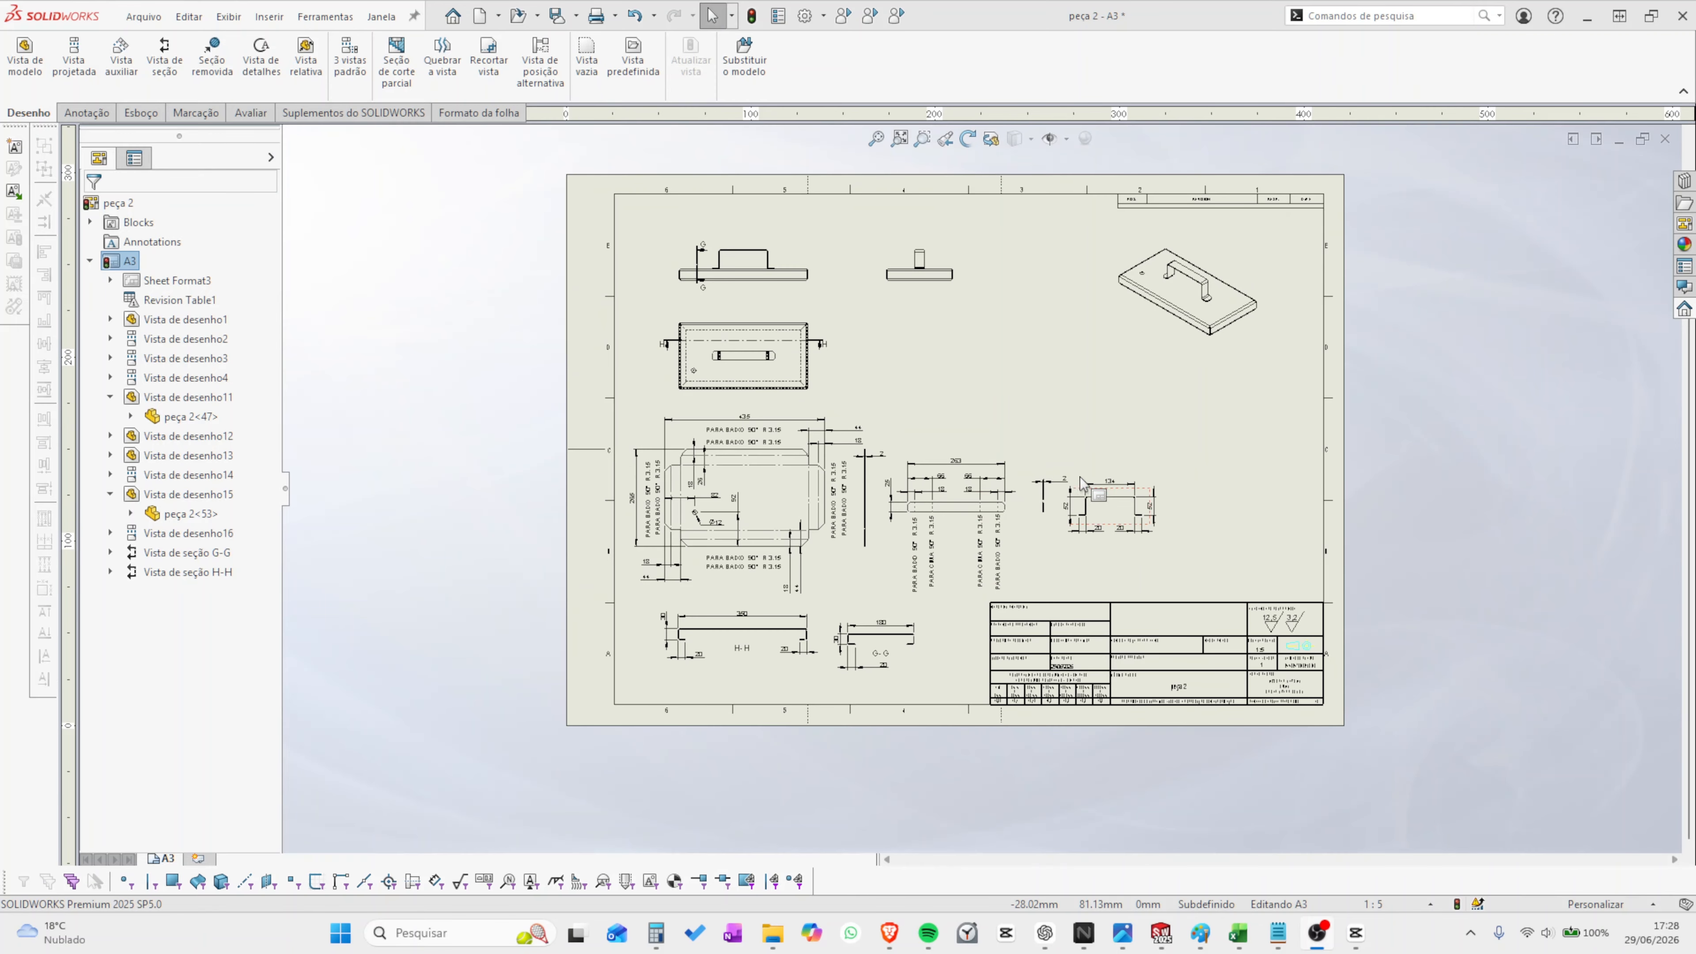
scroll(1081, 448, "down", 1)
scroll(1081, 448, "down", 1)
scroll(1076, 403, "up", 1)
scroll(1076, 403, "down", 1)
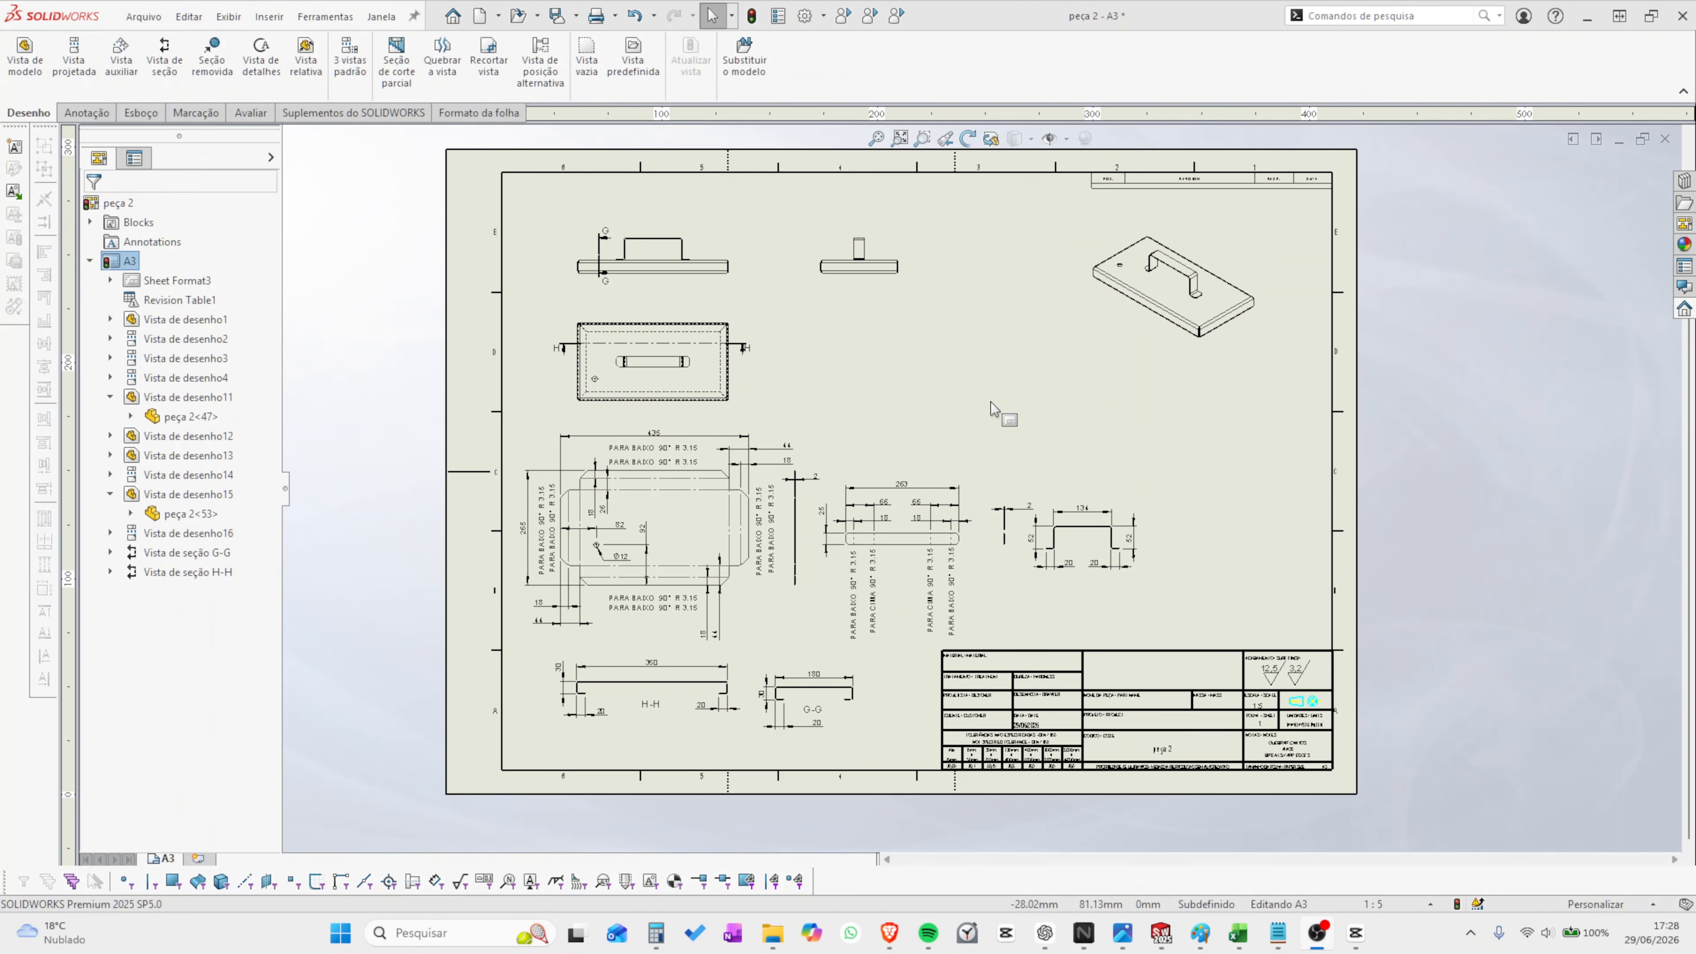
scroll(868, 421, "down", 1)
scroll(922, 435, "up", 1)
scroll(915, 408, "down", 1)
scroll(981, 364, "up", 1)
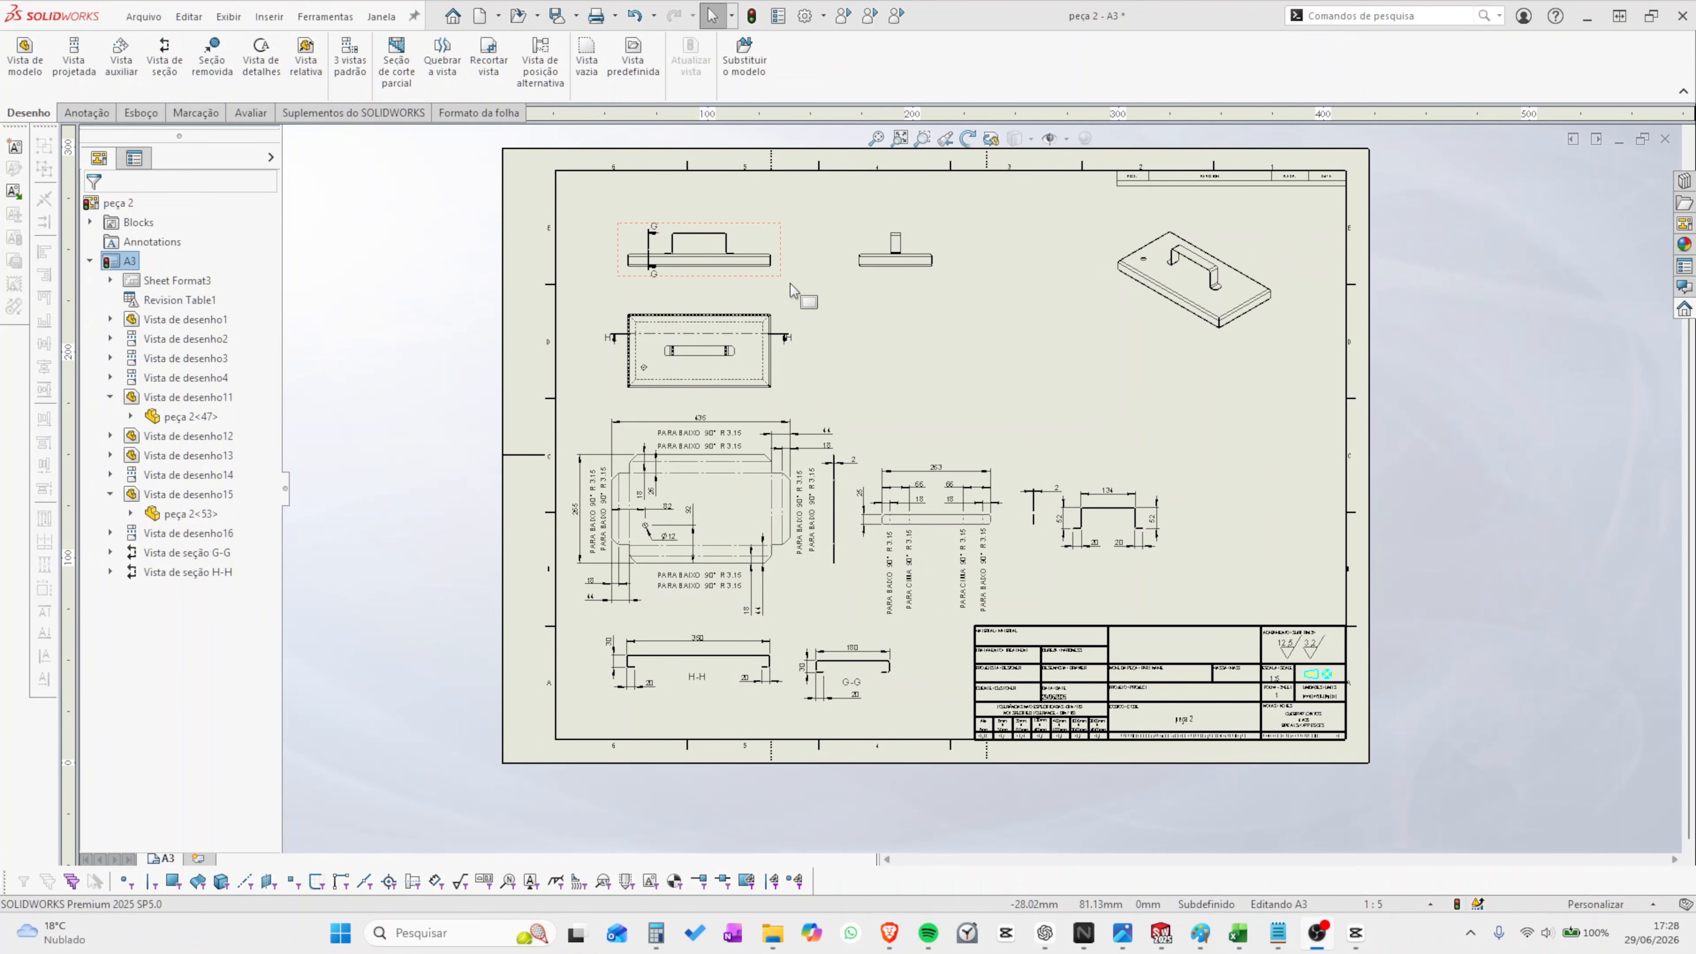
- Move the front and top views up towards the sheet's upper border and bring the side view closer to the front view
left_click_drag(790, 284, 781, 261)
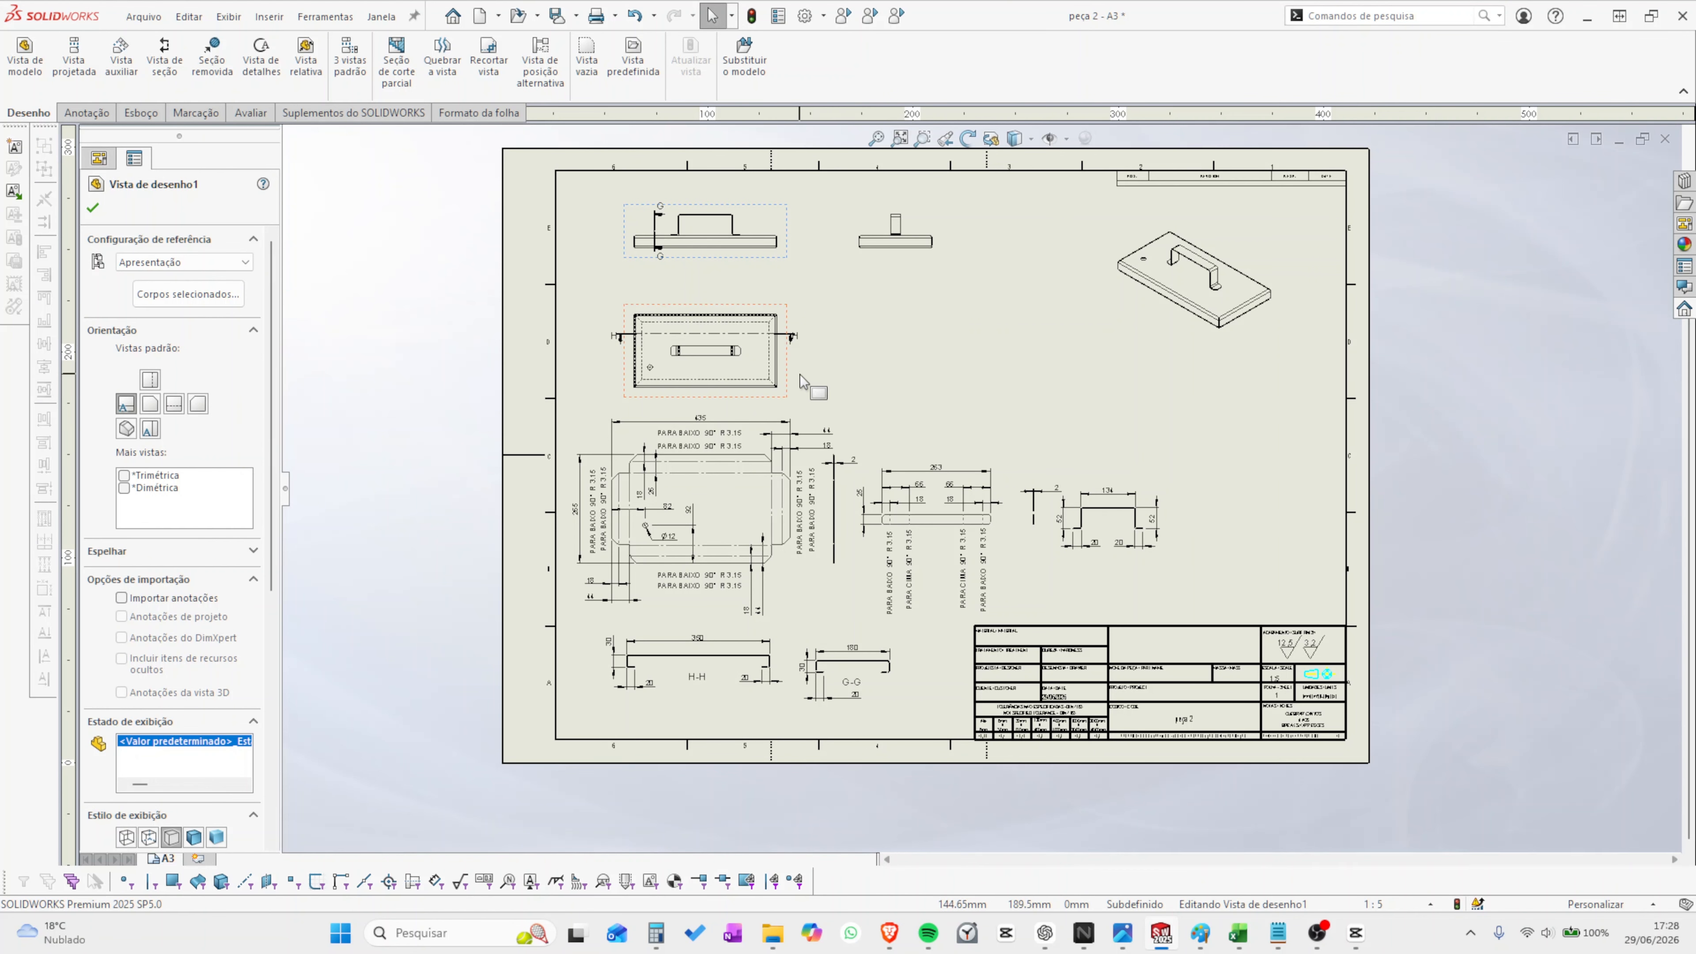
left_click_drag(797, 380, 805, 348)
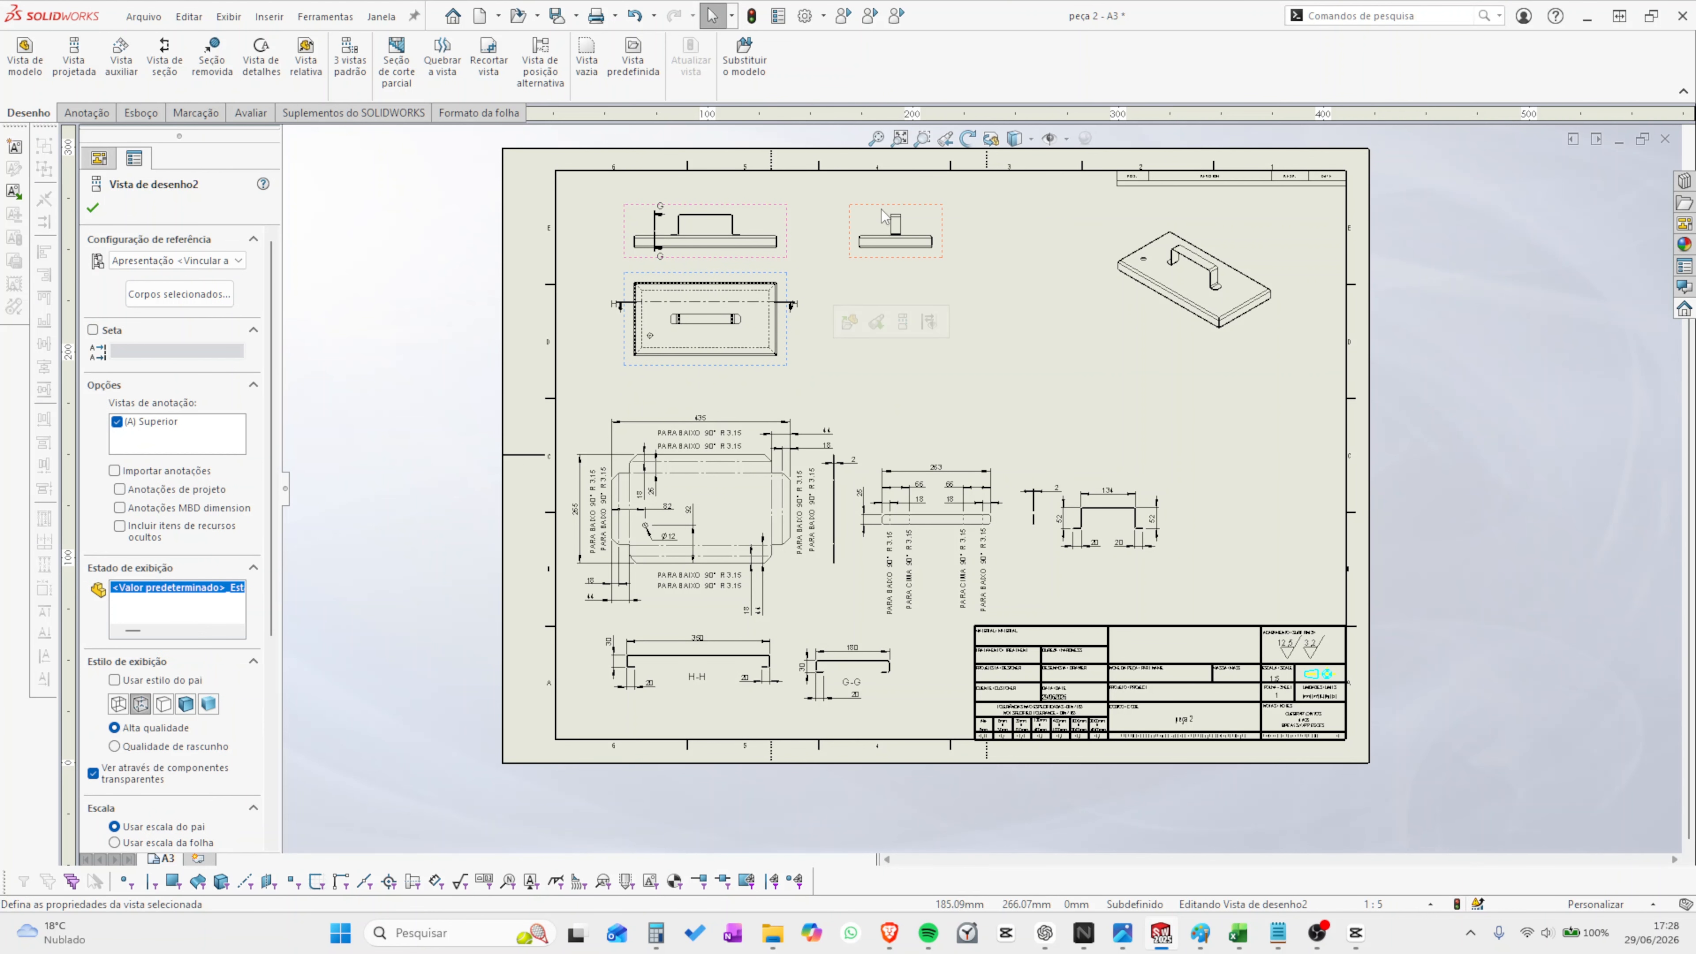
left_click_drag(900, 259, 868, 259)
left_click(1026, 371)
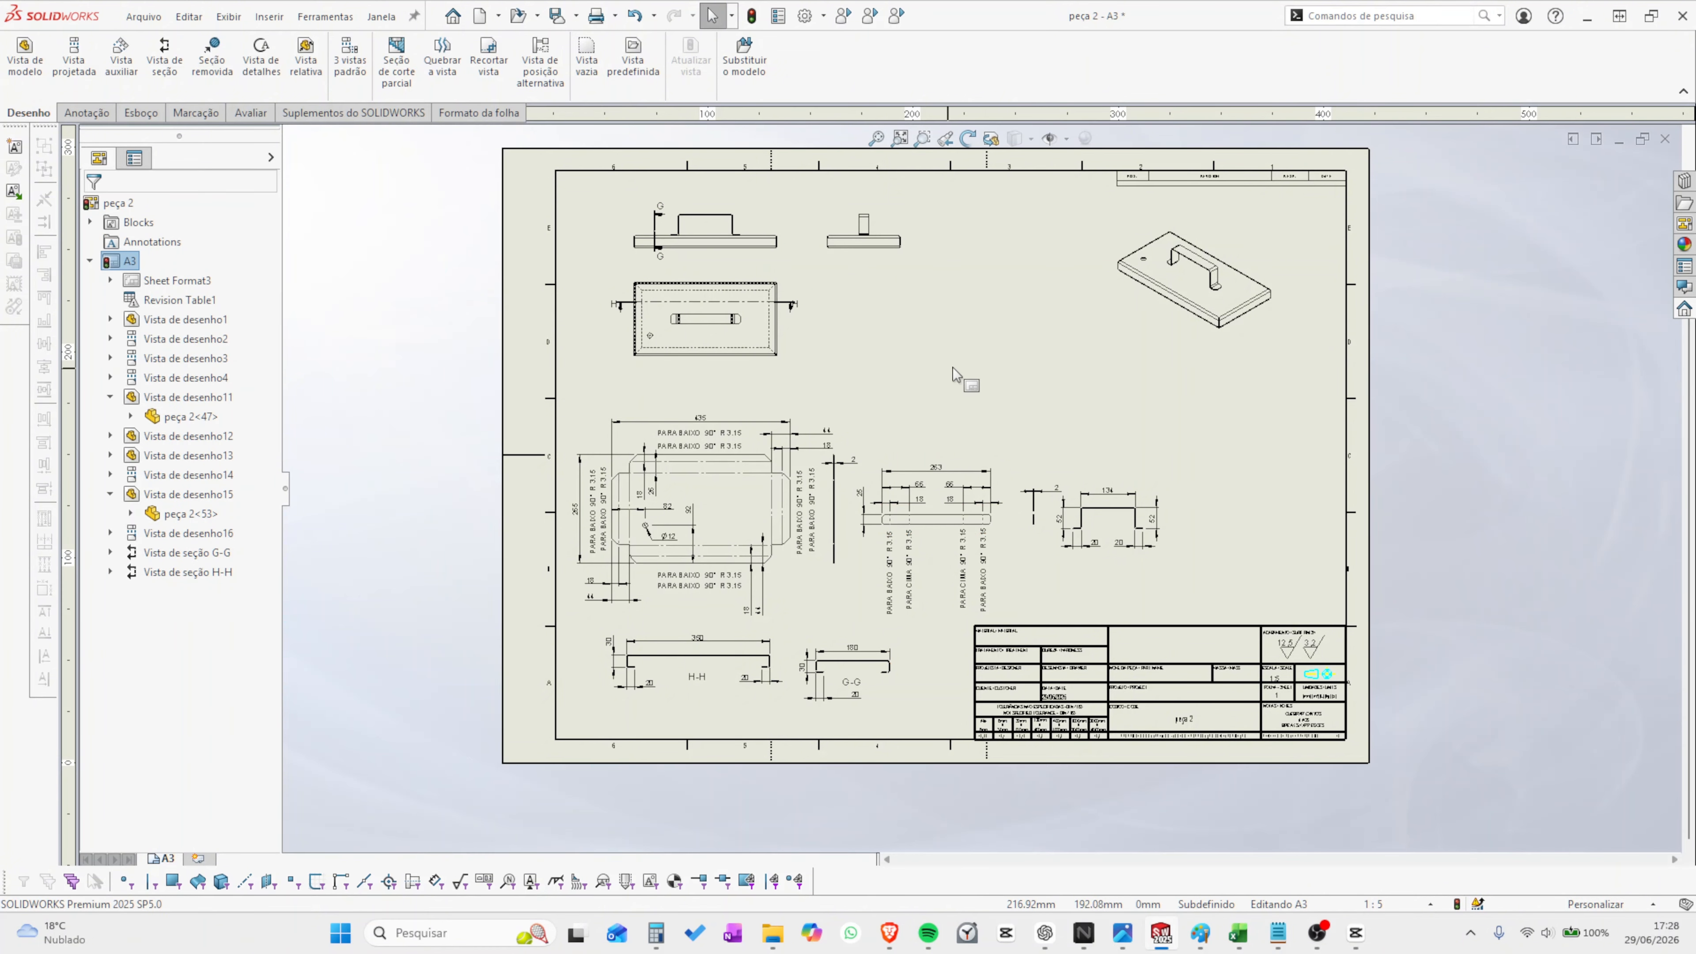
scroll(1007, 281, "down", 1)
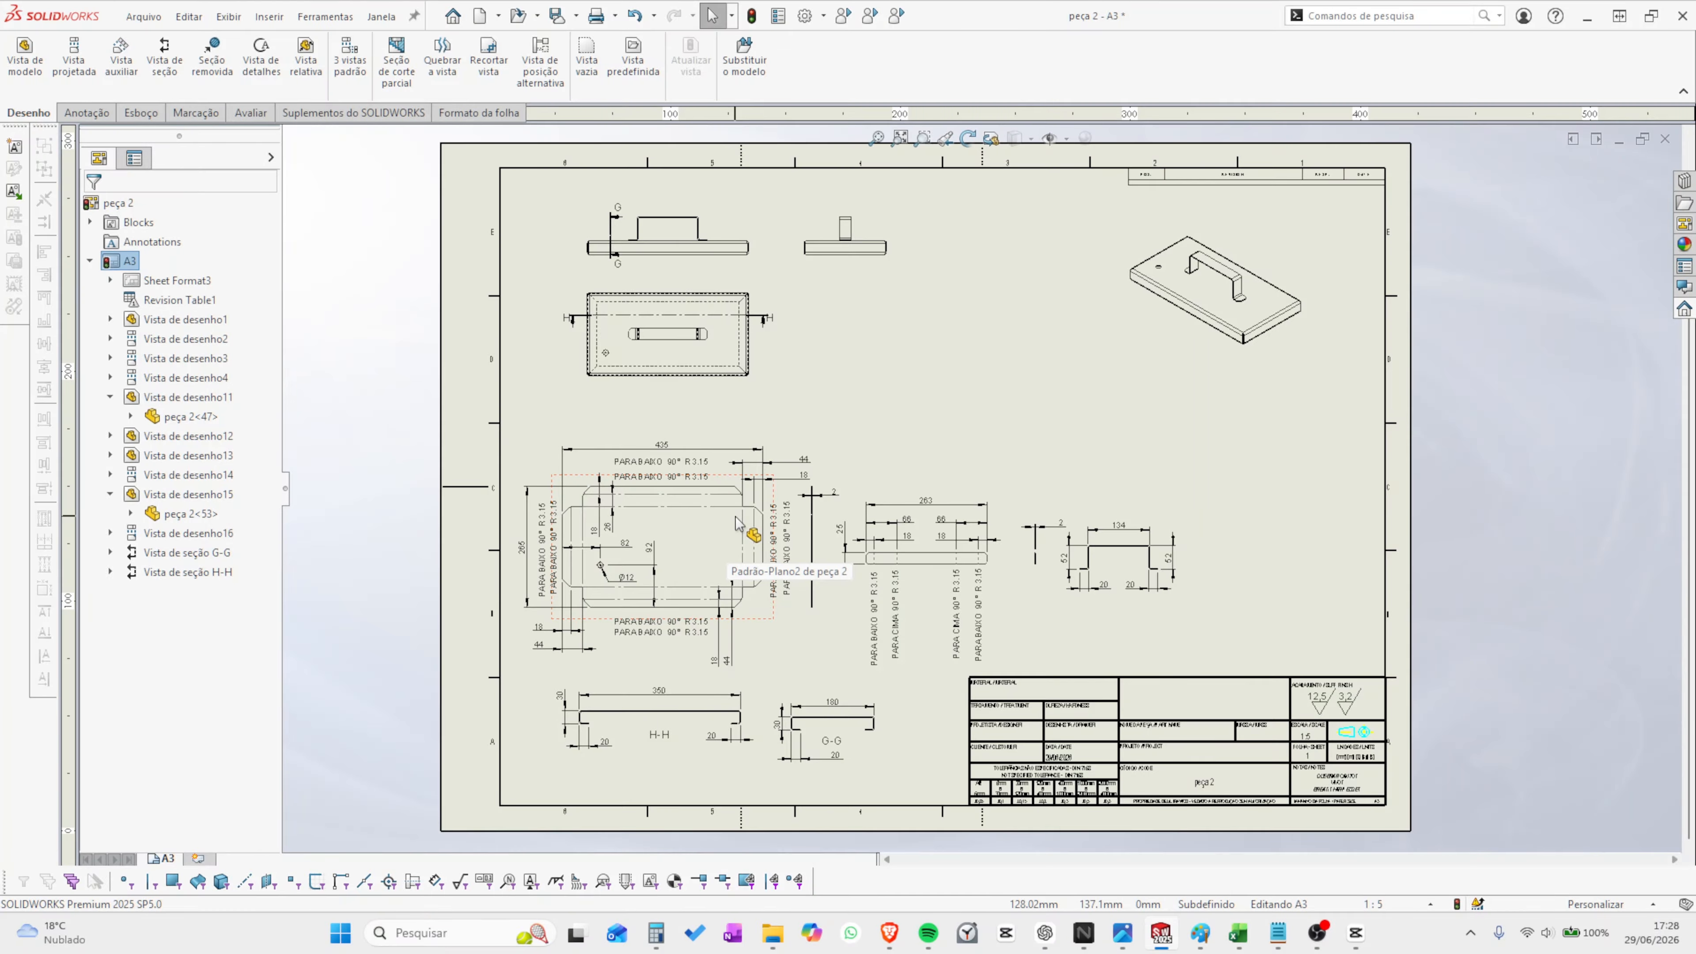
scroll(975, 525, "up", 2)
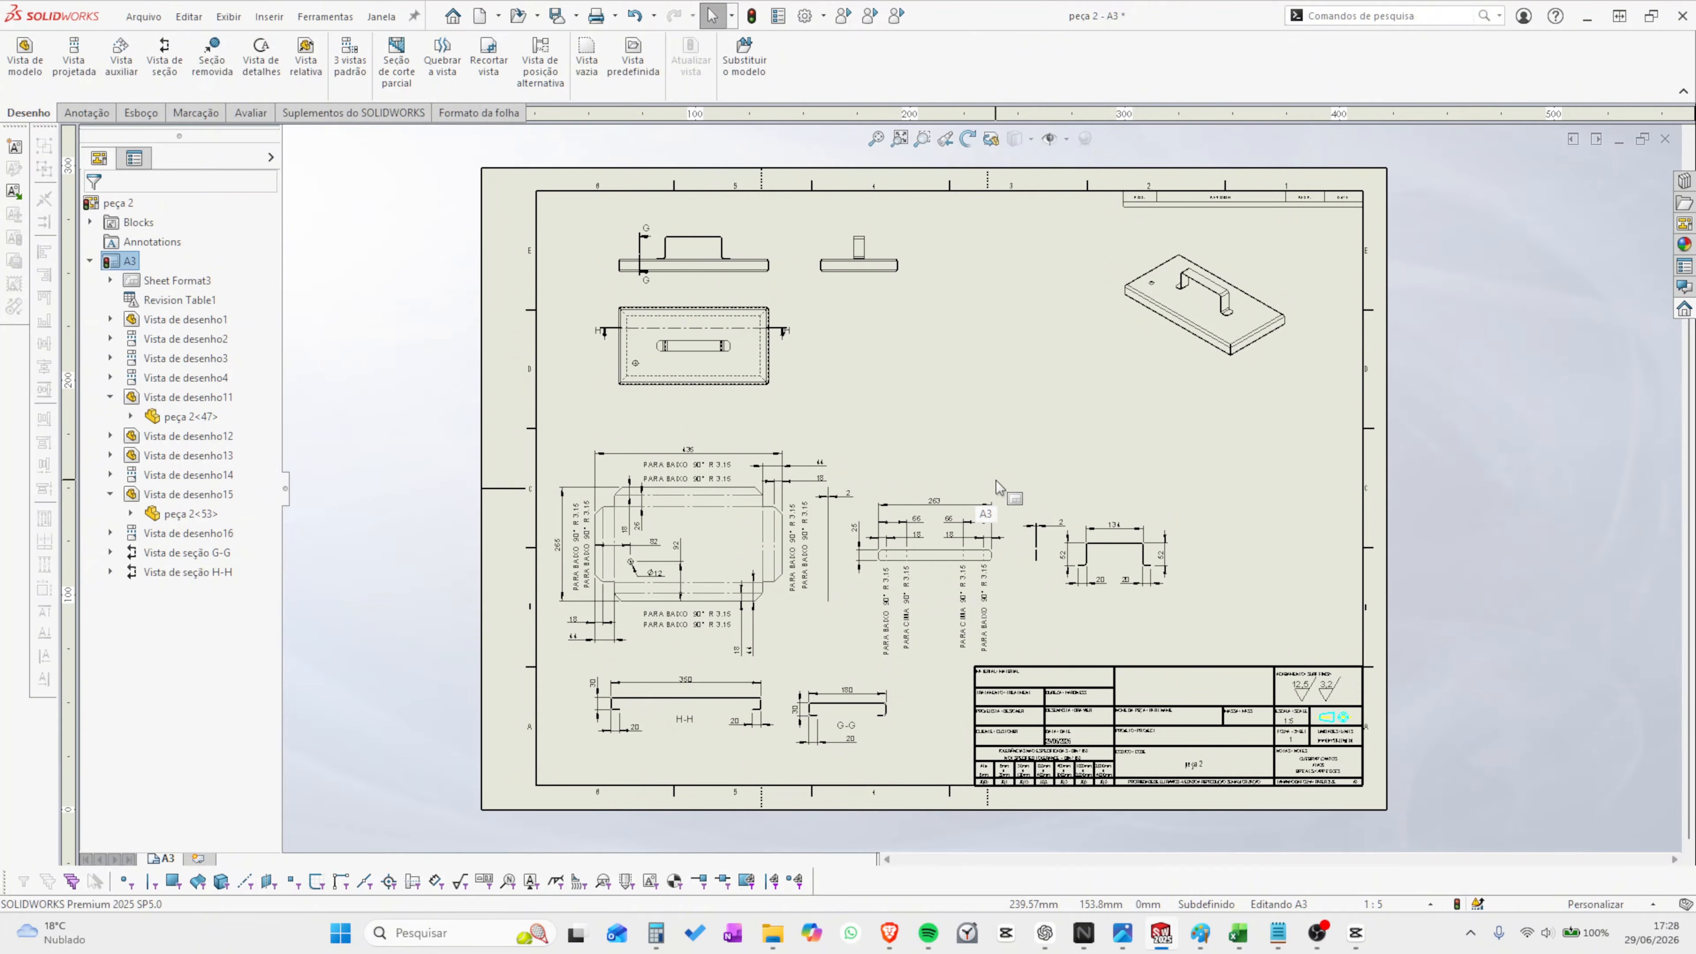
scroll(961, 457, "down", 1)
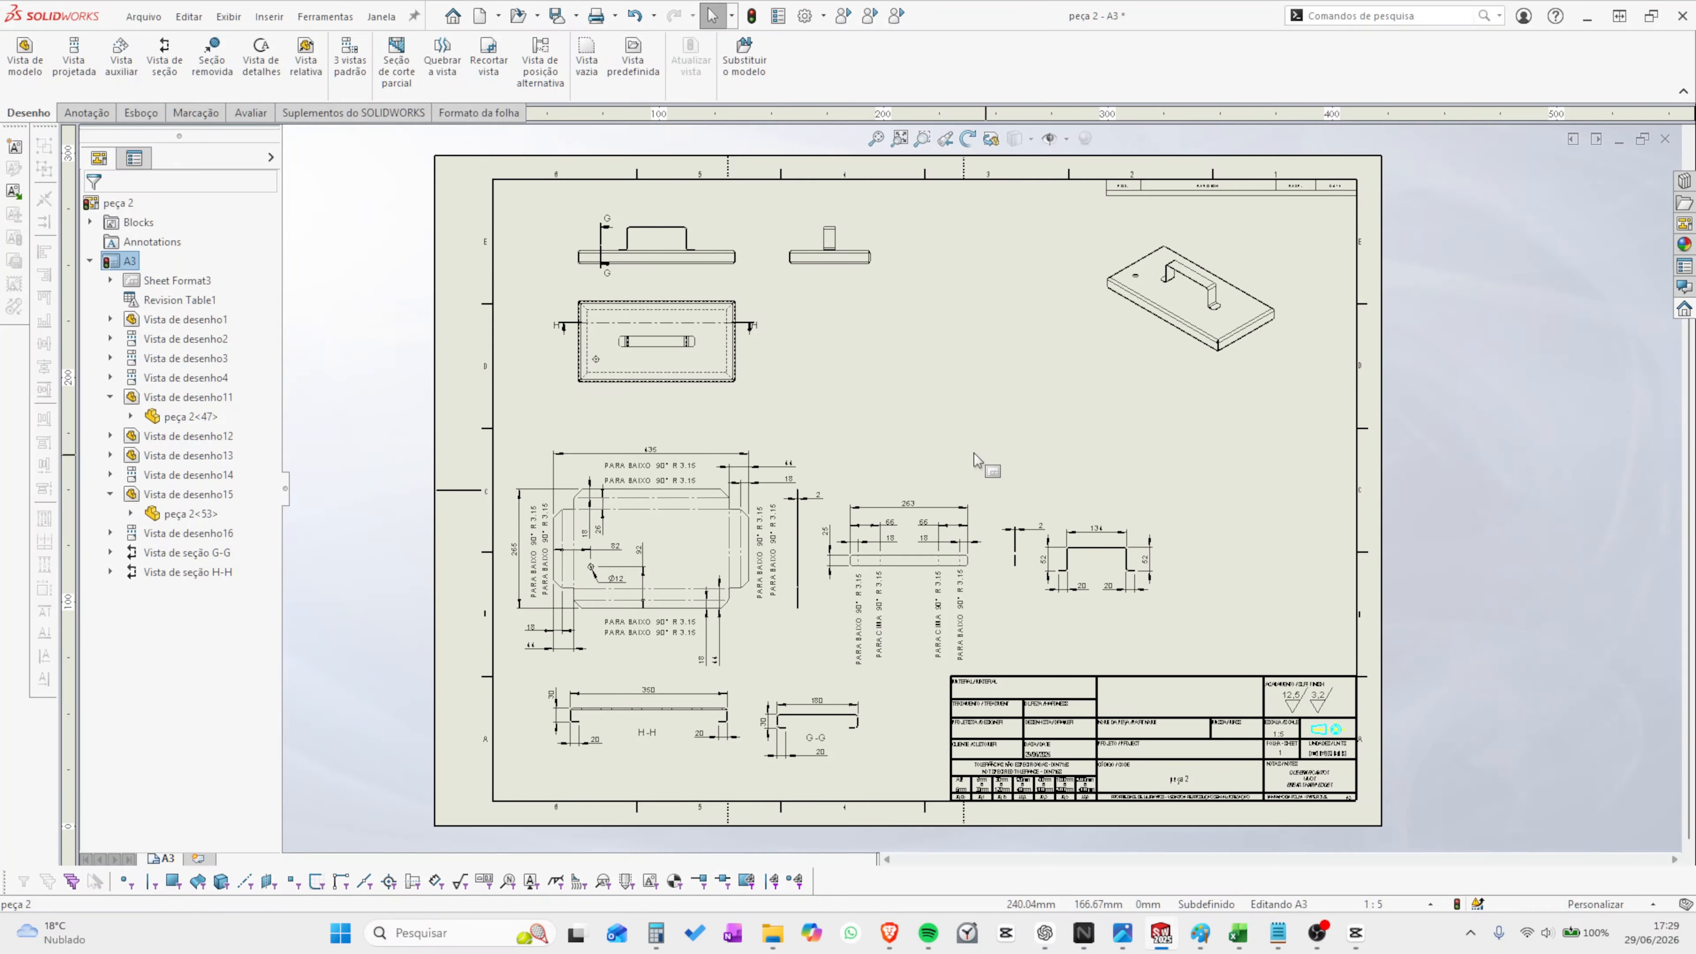
scroll(980, 453, "down", 1)
scroll(980, 452, "up", 2)
scroll(891, 416, "down", 1)
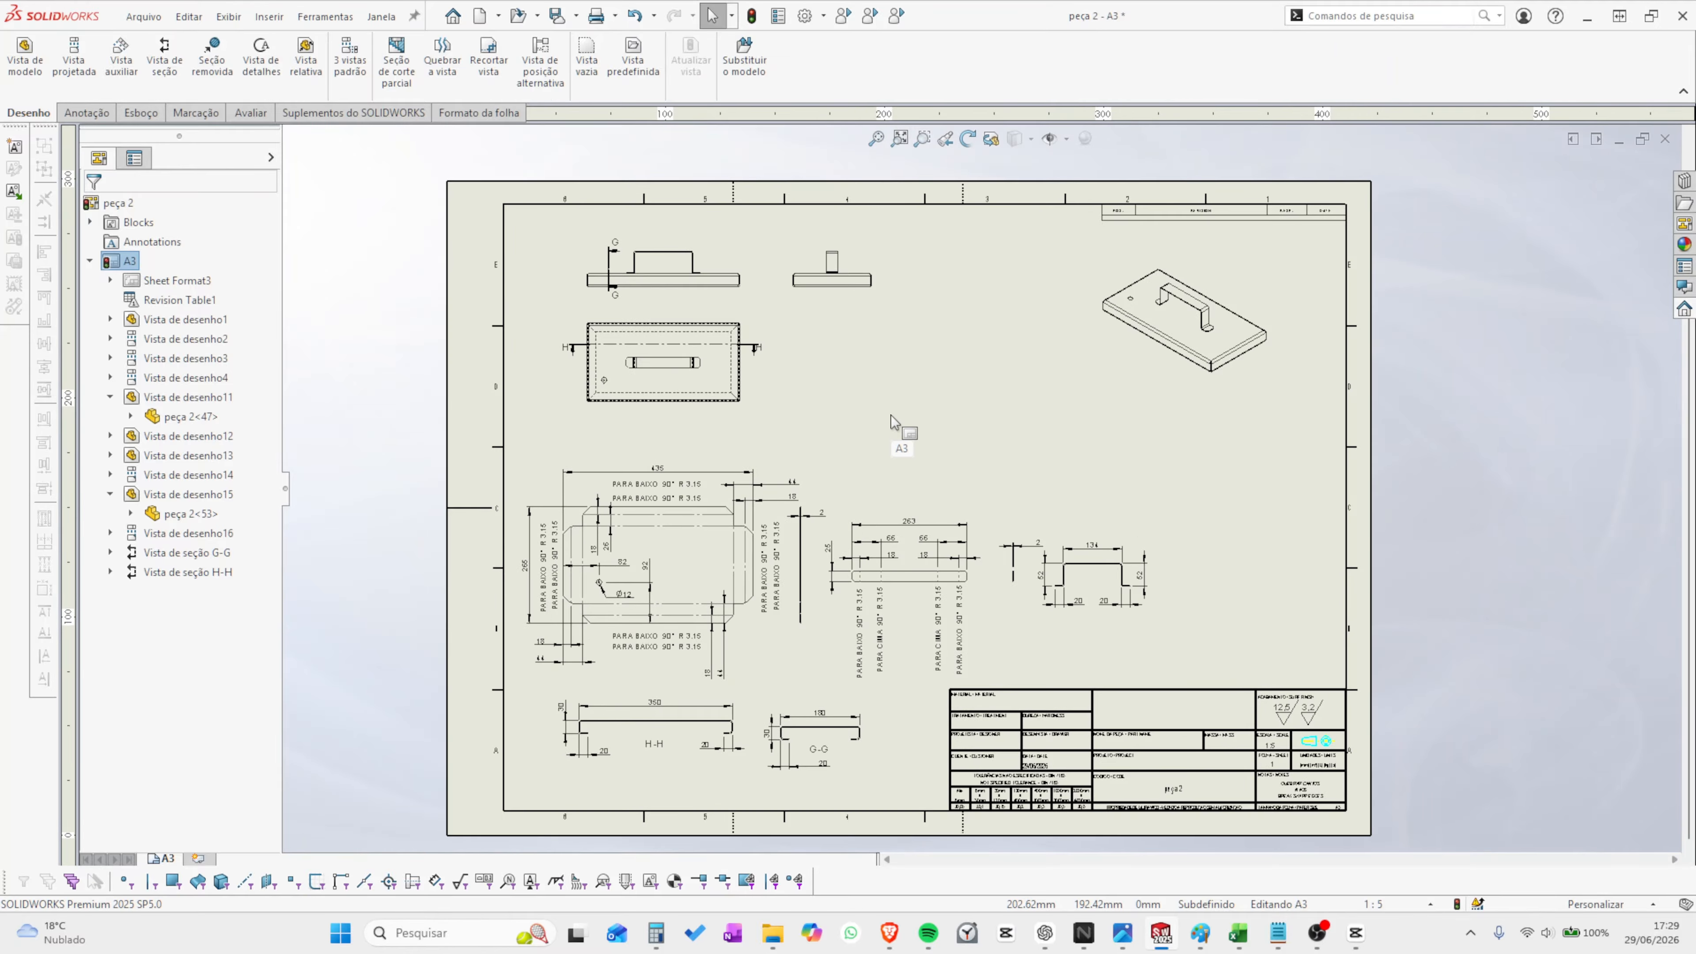